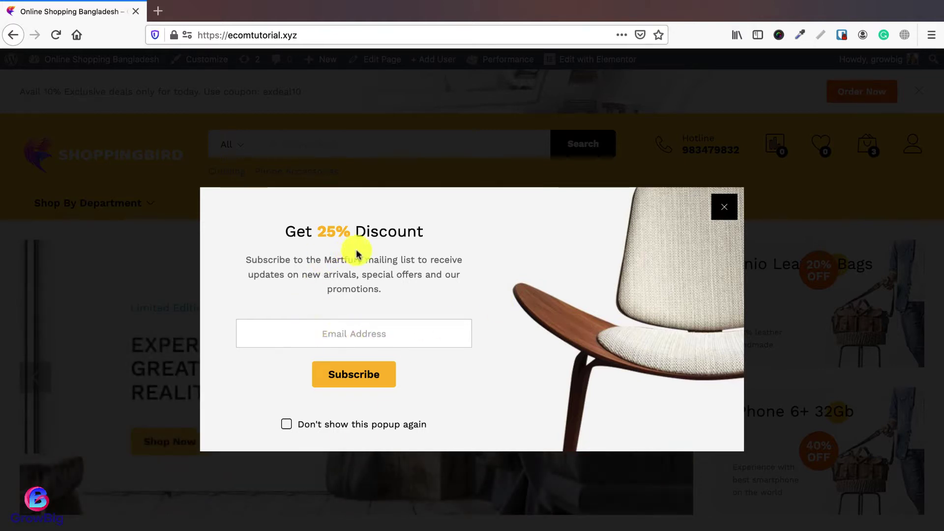
Step: Close the 25% discount pop-up and click into the footer's Newsletter email field
left_click(724, 208)
scroll(507, 349, "down", 20)
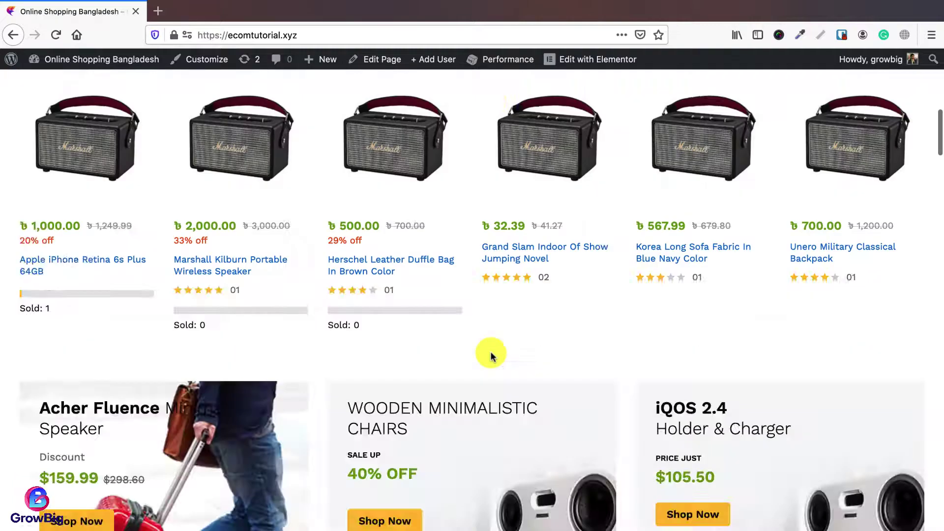
scroll(474, 359, "up", 4)
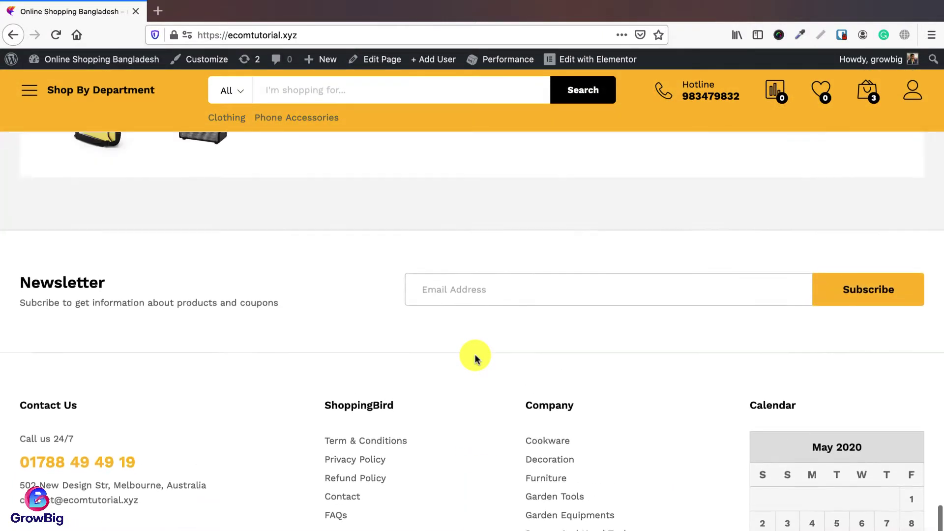
left_click(461, 326)
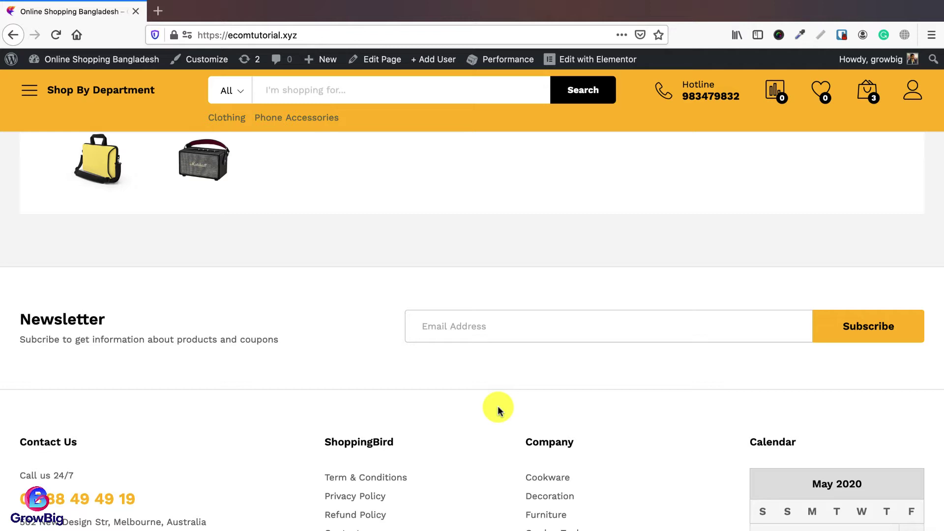
left_click(464, 335)
scroll(481, 357, "down", 2)
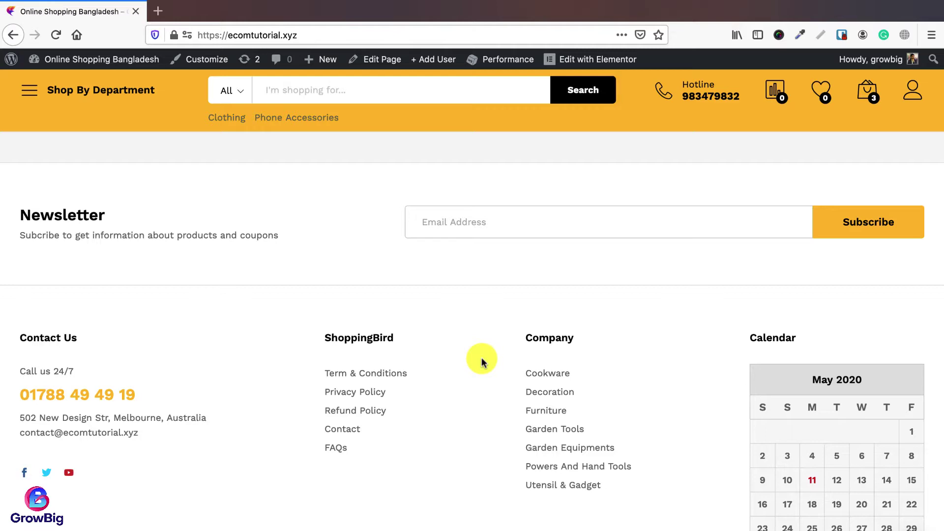
scroll(481, 357, "up", 10)
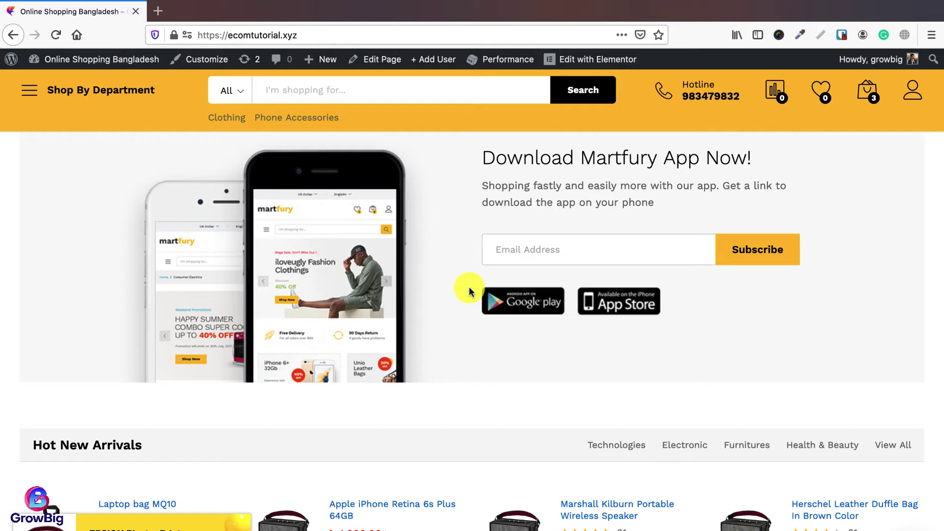
scroll(468, 291, "down", 15)
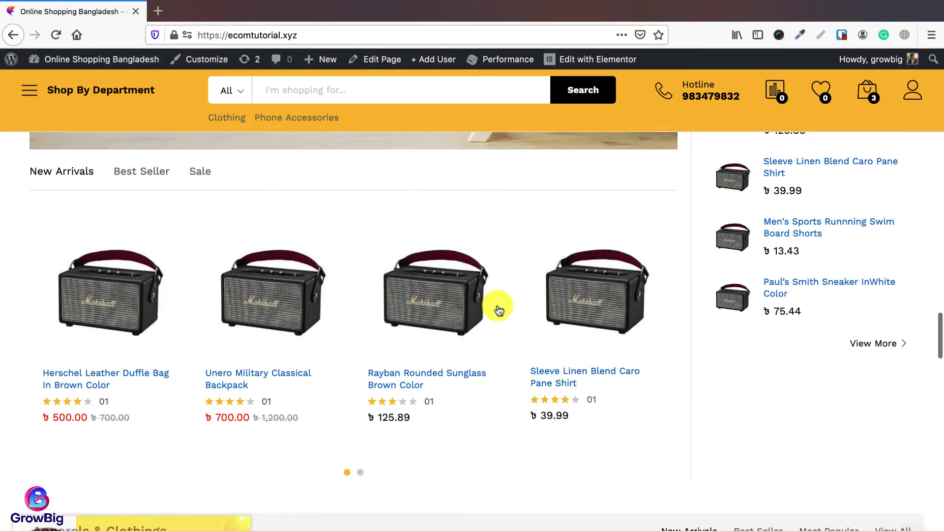
mouse_move(497, 308)
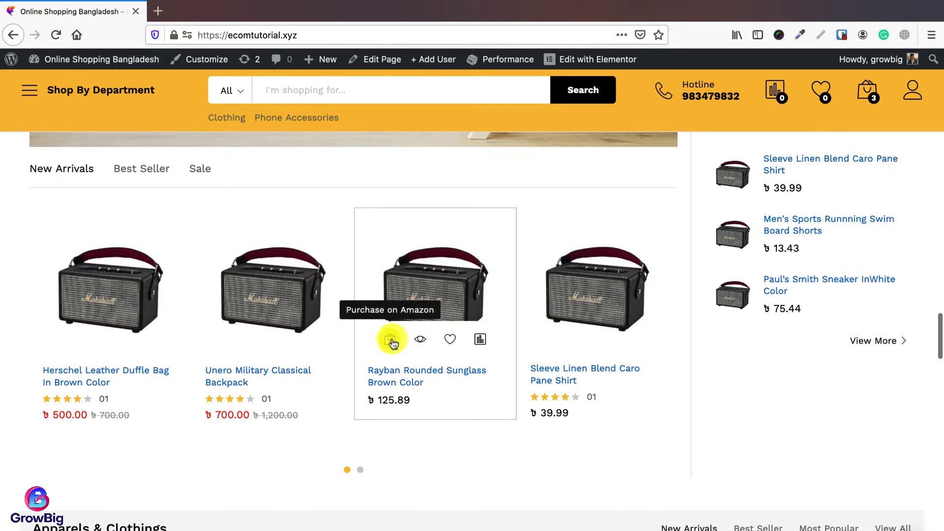
Step: Open the Sleeve Linen Blend Caro Pane Shirt product, then go to View cart and review its three items
left_click(552, 339)
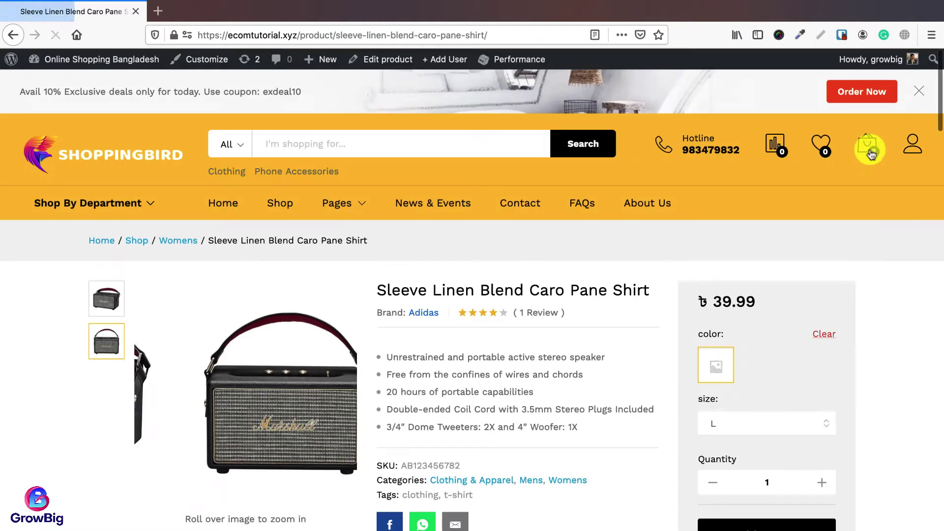
mouse_move(870, 154)
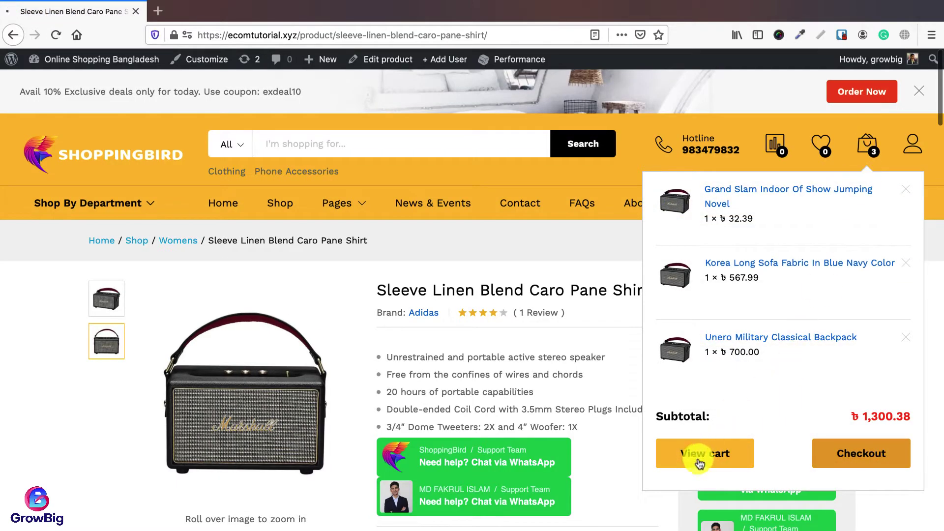
left_click(700, 463)
scroll(467, 374, "down", 5)
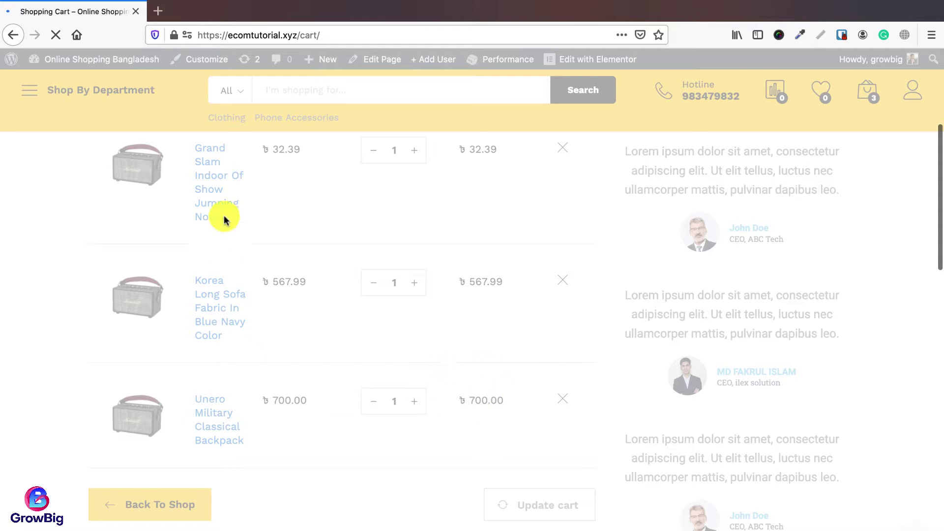
scroll(448, 327, "up", 1)
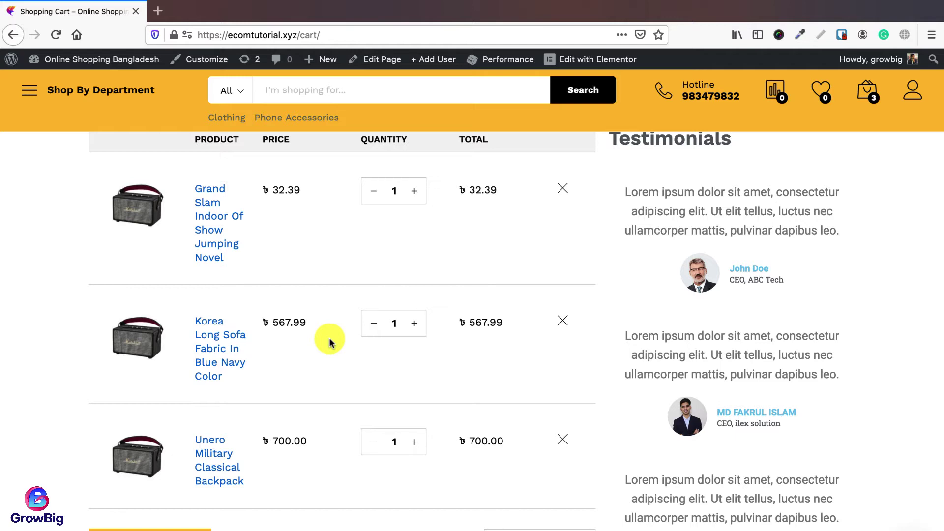
scroll(330, 343, "up", 5)
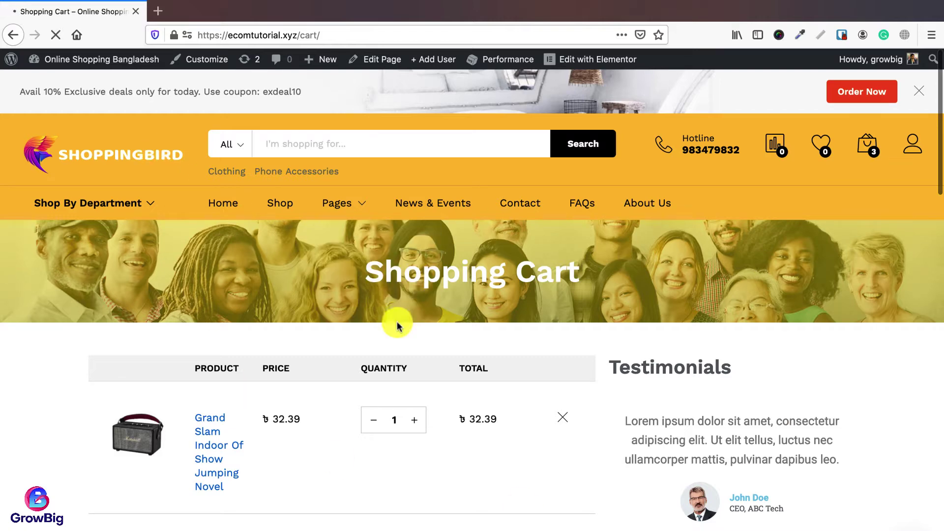
Step: Scroll the homepage down to the Recently Viewed Products and Newsletter footer section
scroll(405, 347, "down", 10)
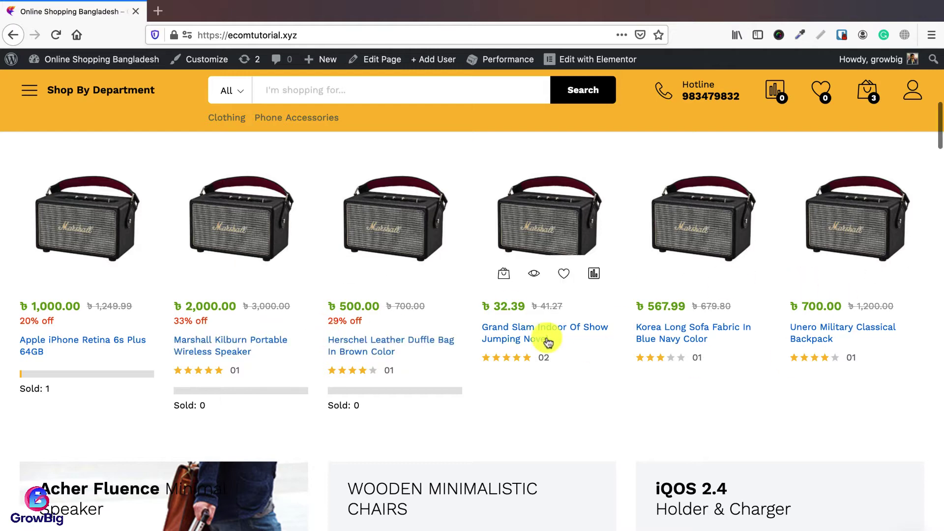
scroll(543, 337, "down", 8)
scroll(536, 354, "down", 5)
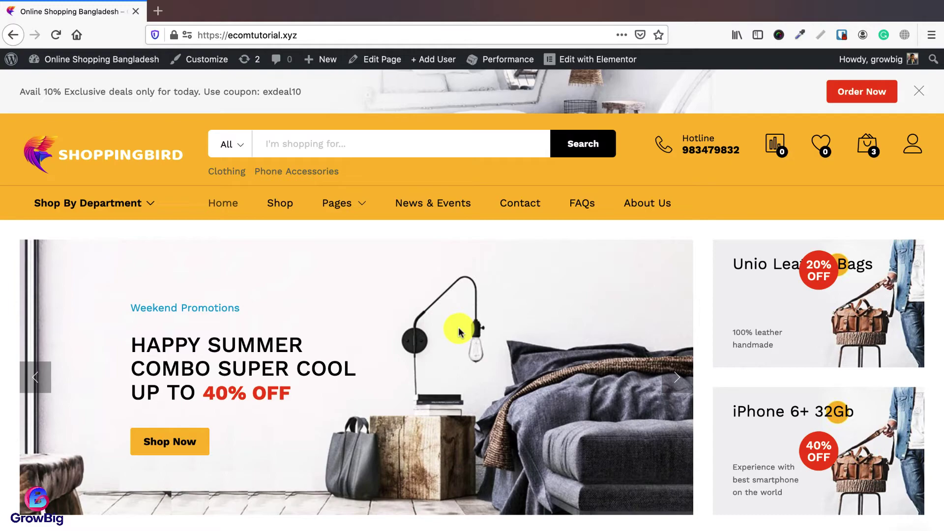
scroll(458, 332, "down", 20)
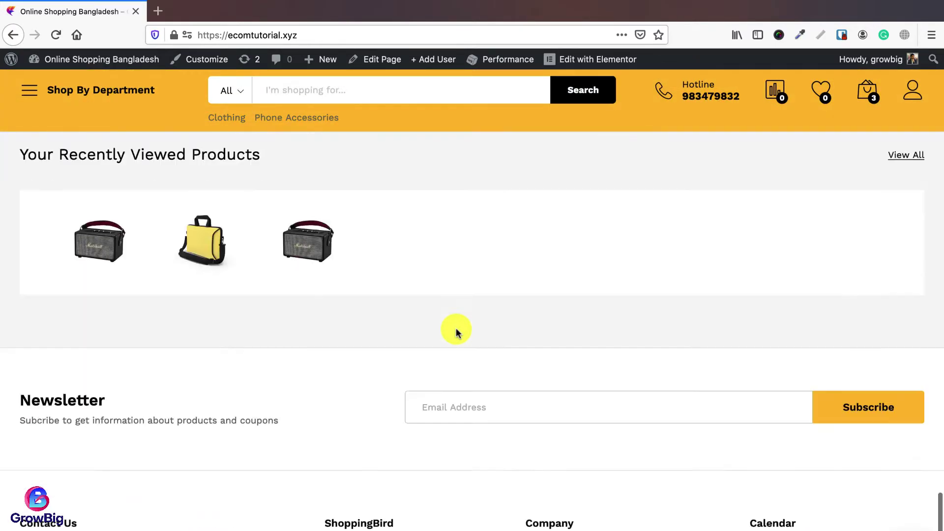
scroll(457, 333, "down", 2)
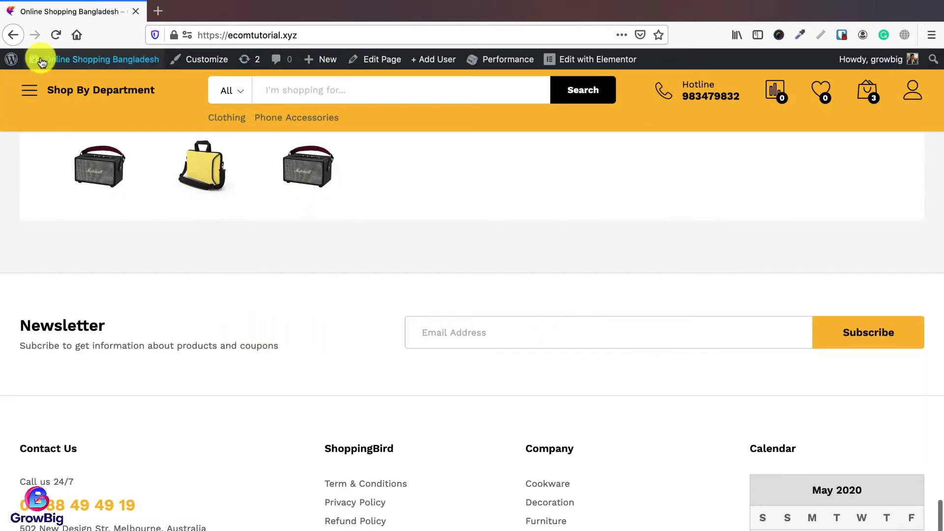
Step: Open the admin Dashboard in a new tab placed before the store tab
mouse_move(42, 61)
right_click(64, 80)
left_click(81, 87)
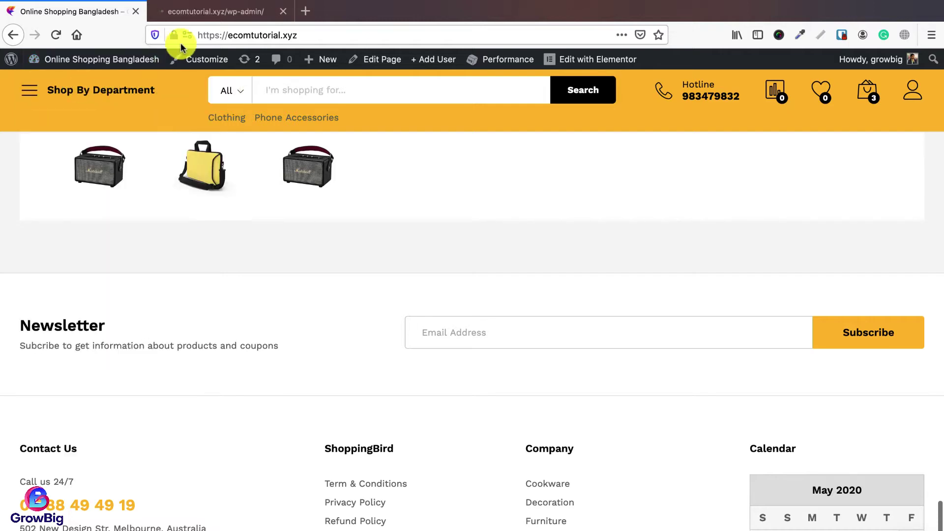
left_click_drag(201, 12, 93, 15)
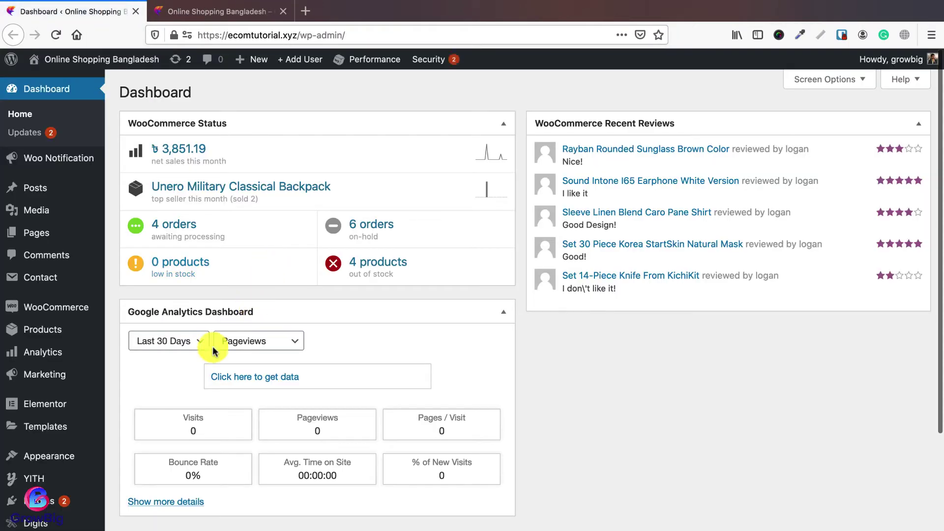
Step: In Customize > General > NewsLetter, switch off Enable NewsLetter Popup and return to the main sections
mouse_move(116, 455)
left_click(127, 476)
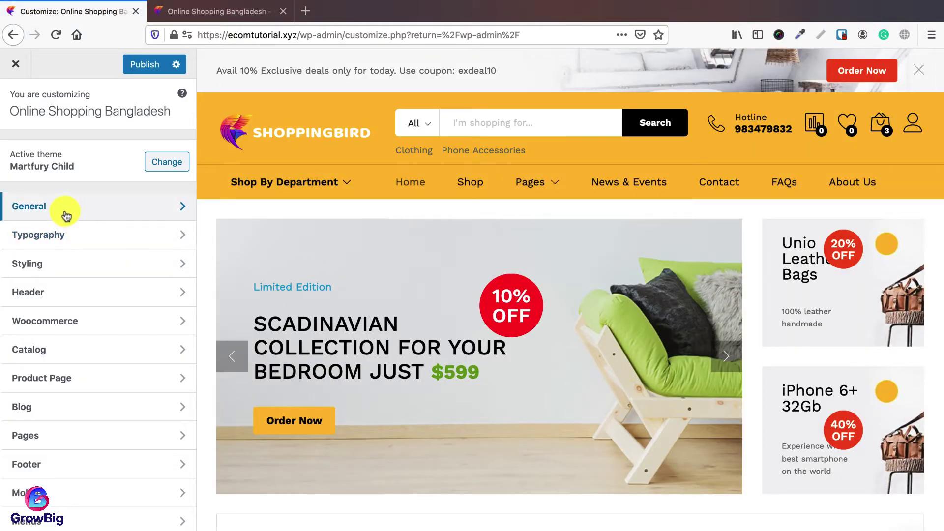
left_click(67, 217)
left_click(44, 213)
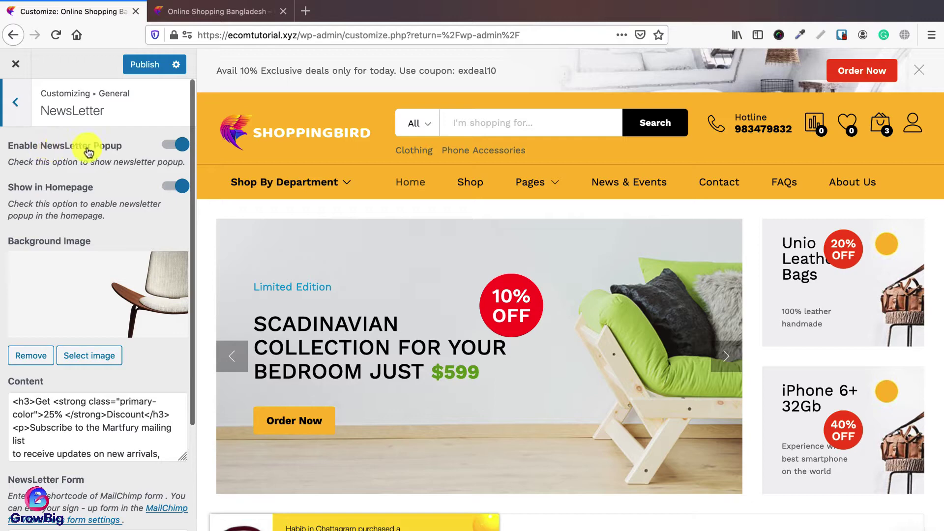
left_click(219, 11)
left_click(94, 10)
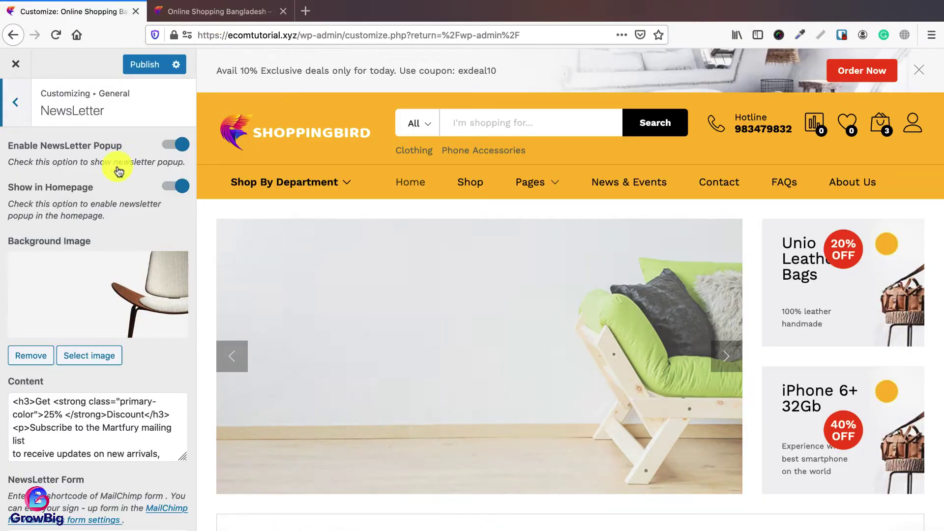
left_click(172, 144)
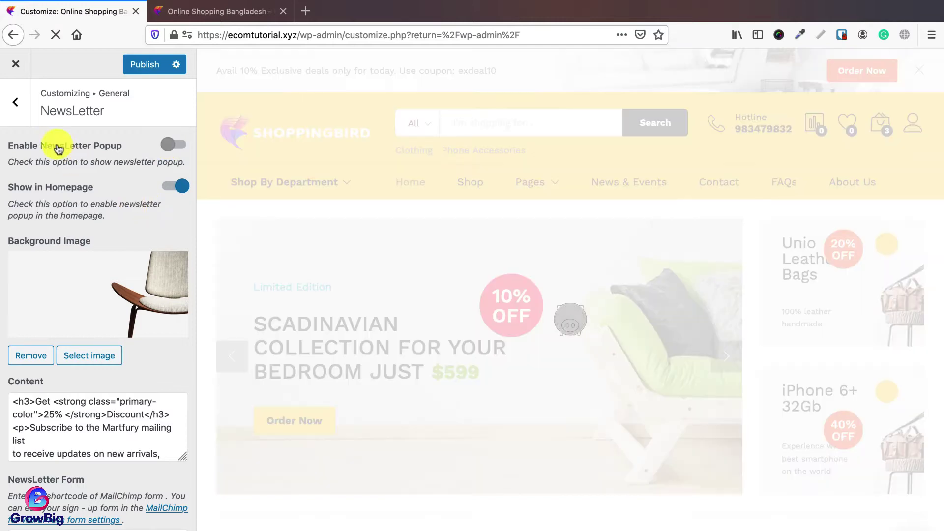
left_click(15, 104)
left_click(18, 110)
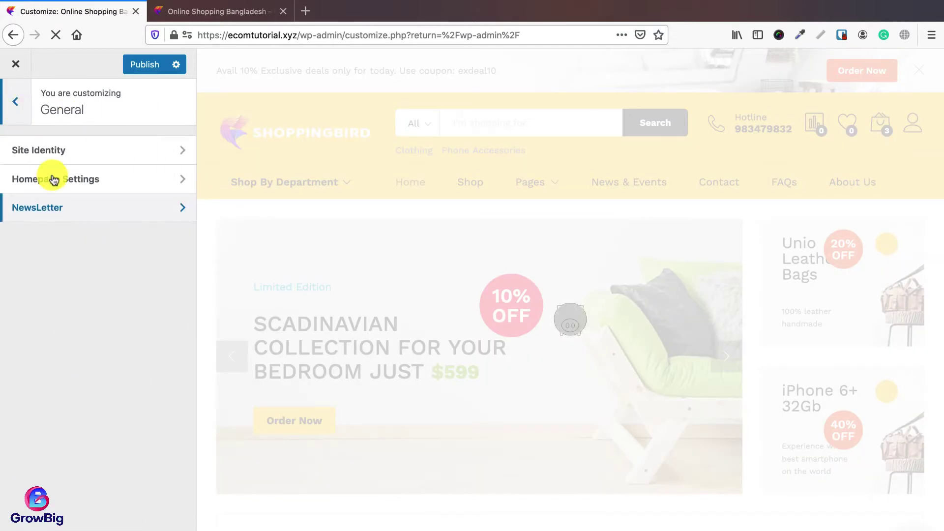
scroll(58, 327, "down", 1)
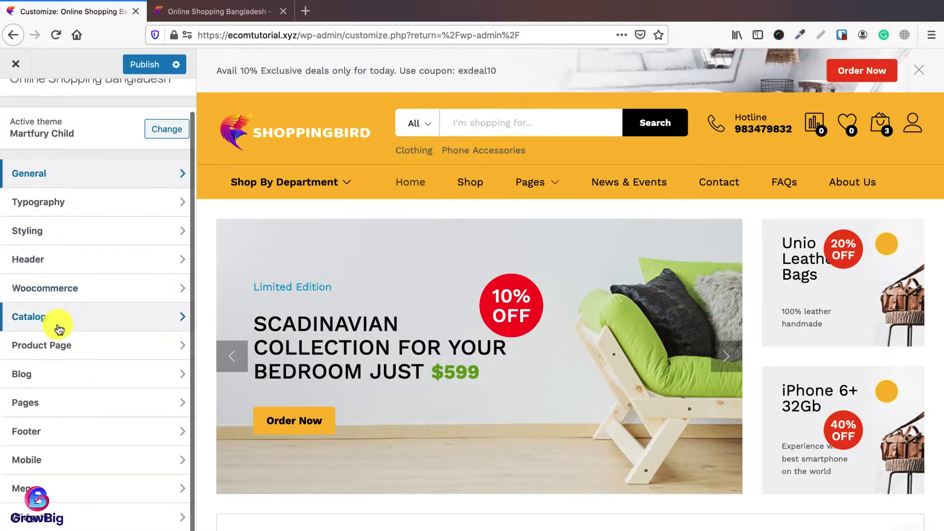
Step: Turn off Show Footer Newsletter under Footer > Newsletter settings and publish the changes
left_click(28, 433)
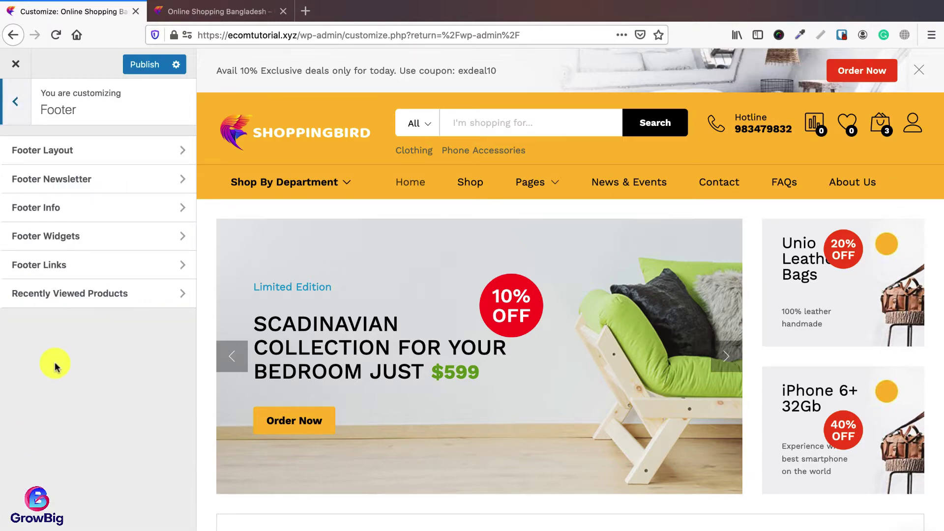
left_click(56, 185)
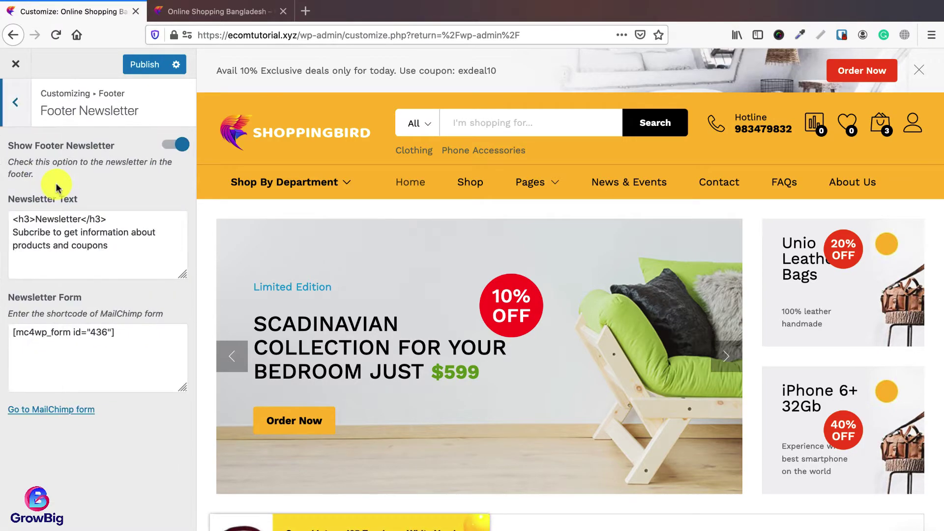
scroll(294, 307, "down", 20)
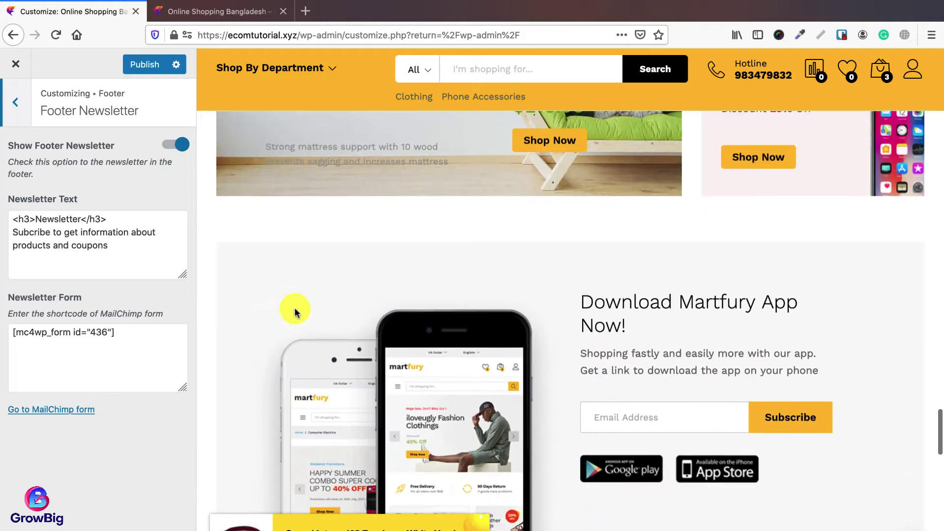
scroll(294, 308, "down", 10)
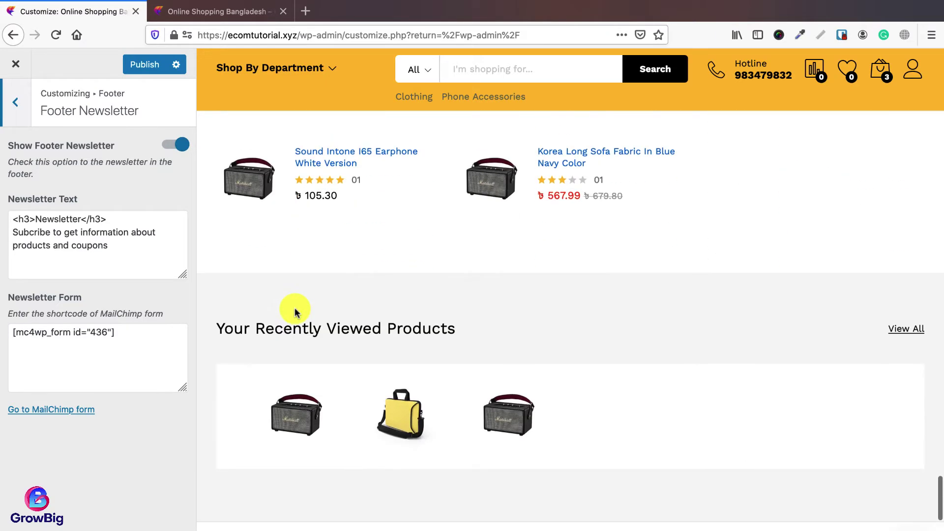
scroll(295, 313, "down", 3)
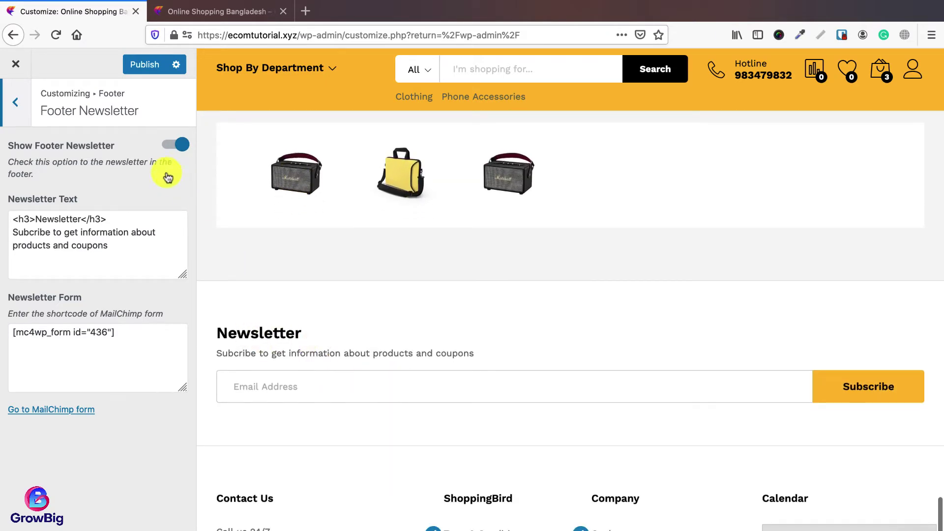
left_click(170, 150)
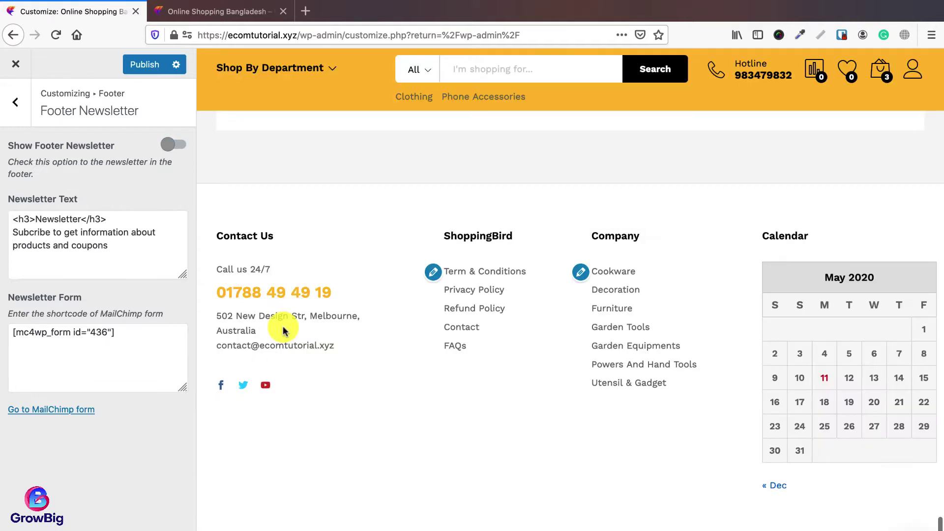
left_click(143, 65)
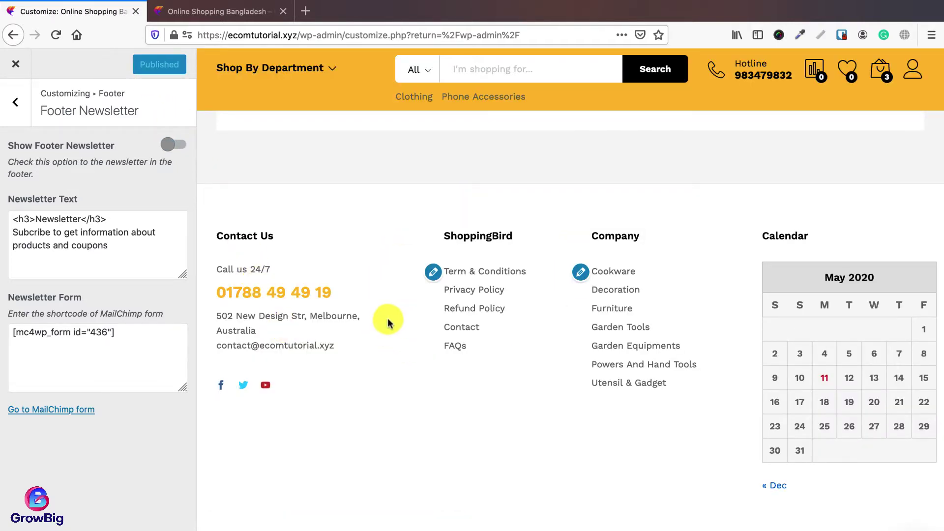
Step: Close the Customizer and deactivate MC4WP: Mailchimp for WordPress under Installed Plugins
left_click(16, 64)
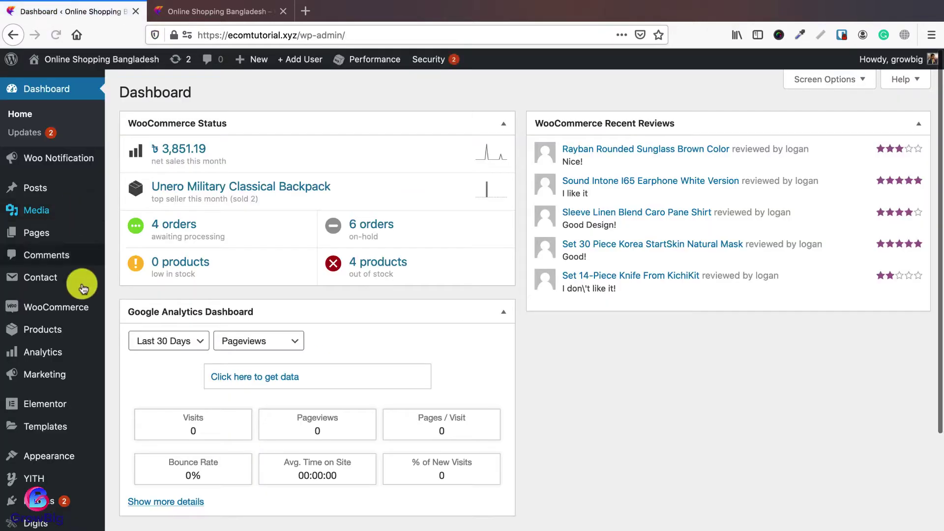
scroll(67, 301, "down", 3)
scroll(68, 301, "down", 3)
mouse_move(39, 337)
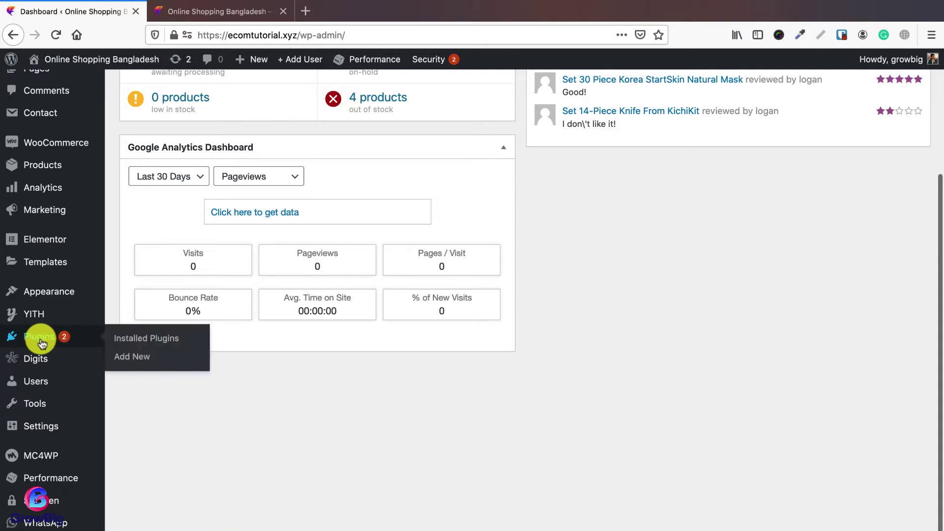
left_click(145, 342)
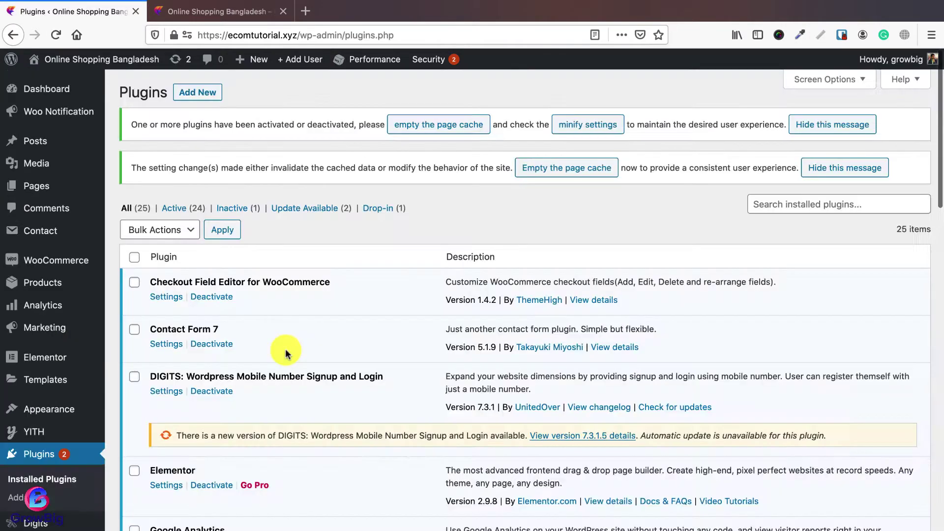
scroll(280, 352, "down", 10)
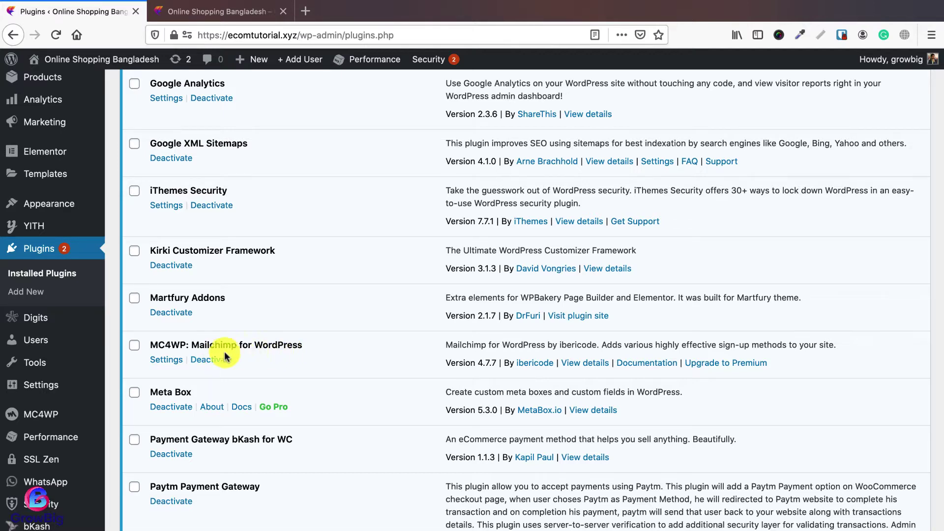
left_click(211, 364)
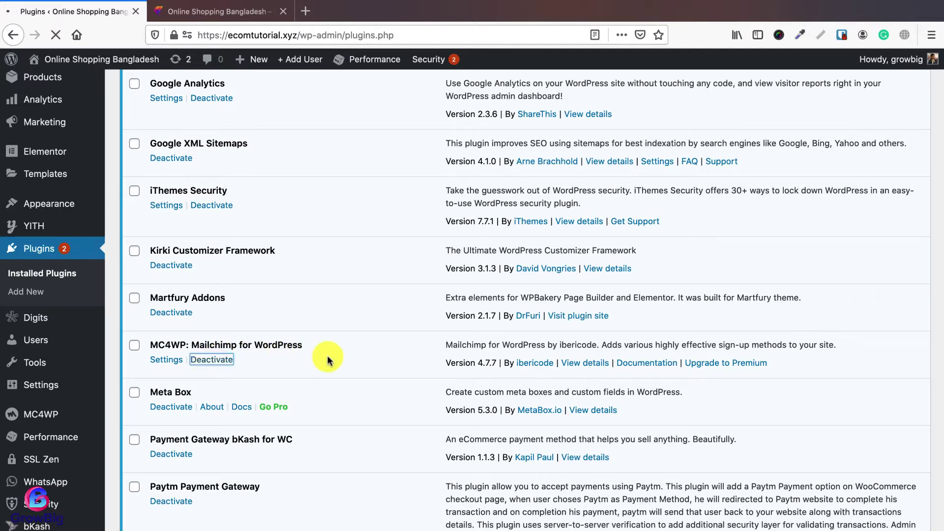
Step: Go to the Plugins > Add New page
scroll(357, 368, "down", 5)
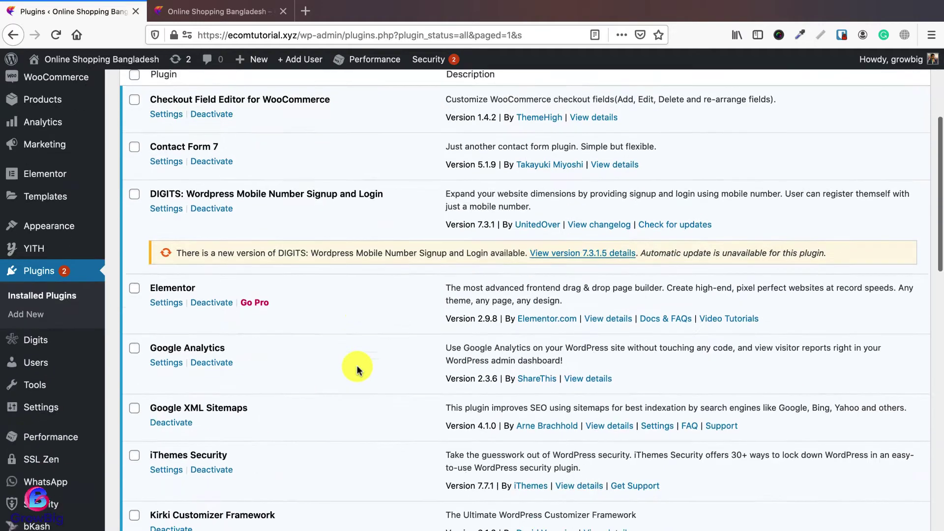
scroll(358, 369, "down", 6)
scroll(216, 351, "up", 10)
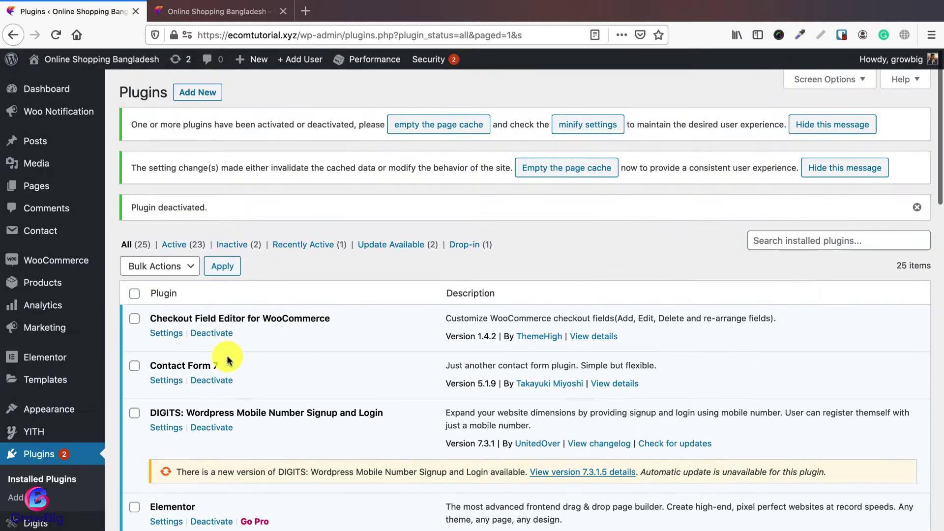
left_click(15, 497)
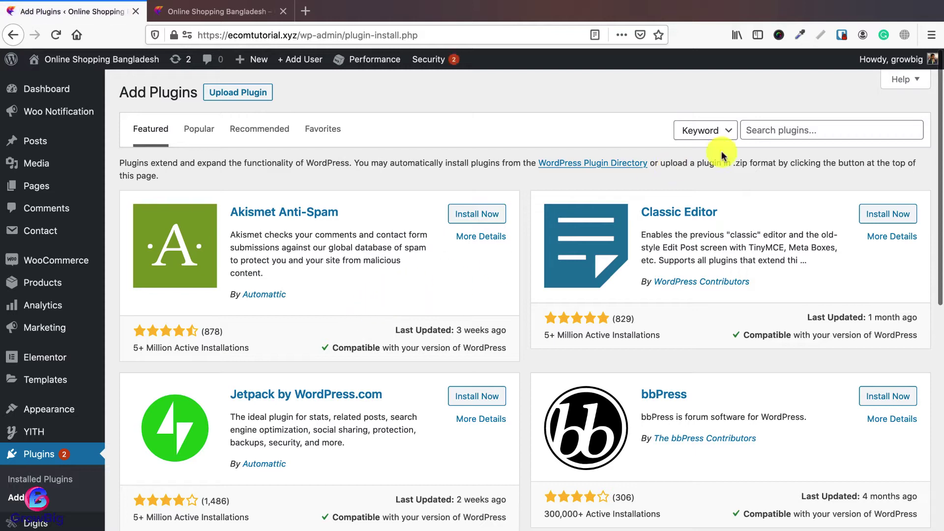
Step: Search the plugin directory for 'mailchimp for woocommerce' and install and activate Mailchimp for WooCommerce
left_click(816, 131)
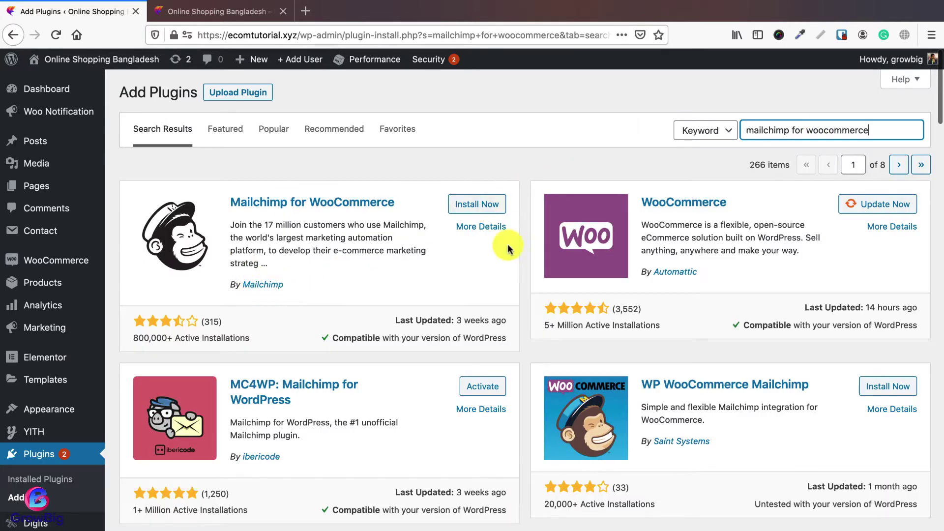
left_click(476, 206)
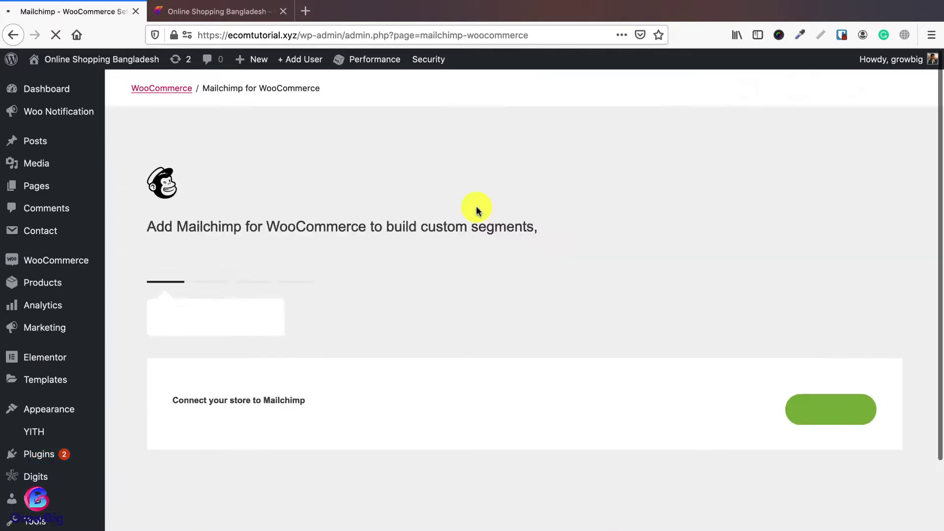
scroll(478, 210, "down", 3)
scroll(477, 211, "down", 2)
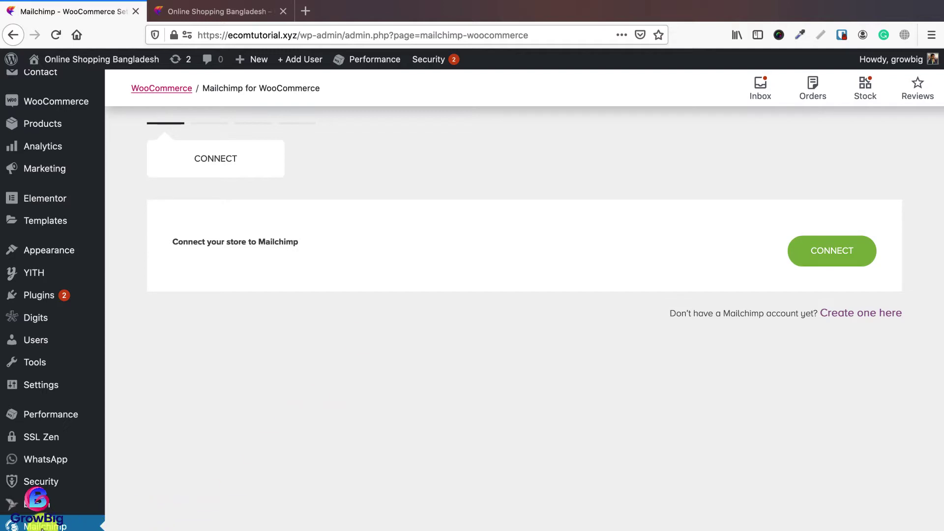
scroll(418, 452, "up", 3)
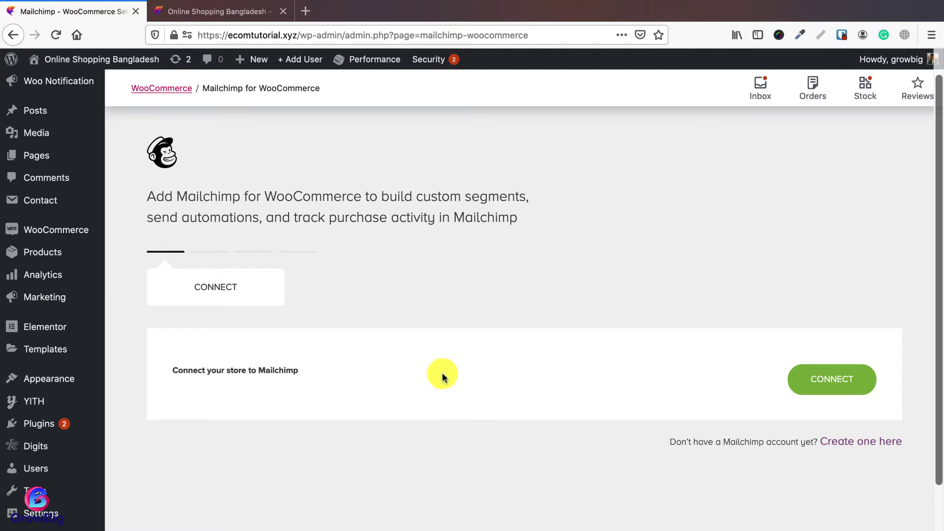
Step: Load mailchimp.com in a new tab and go to its login form
left_click(306, 11)
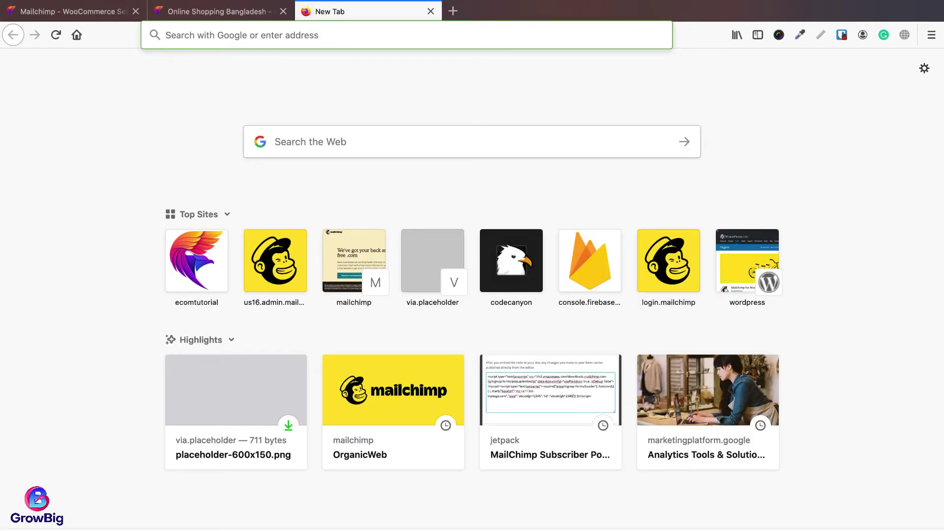
type("mailchimp.com")
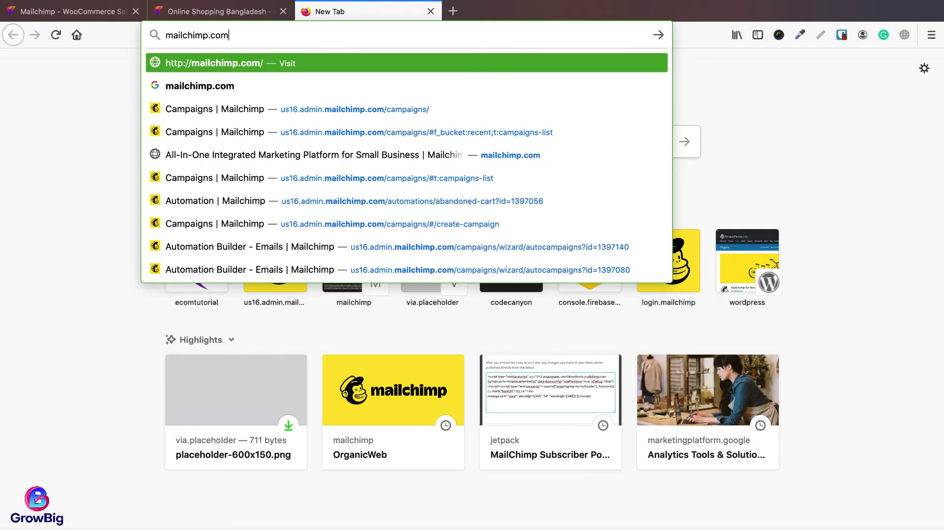
key("Return")
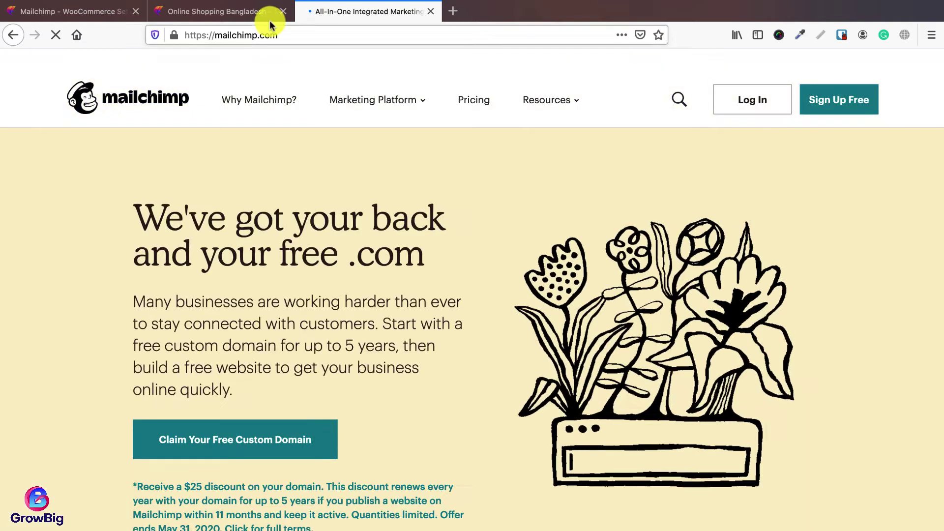
left_click(251, 12)
left_click(276, 35)
left_click(359, 11)
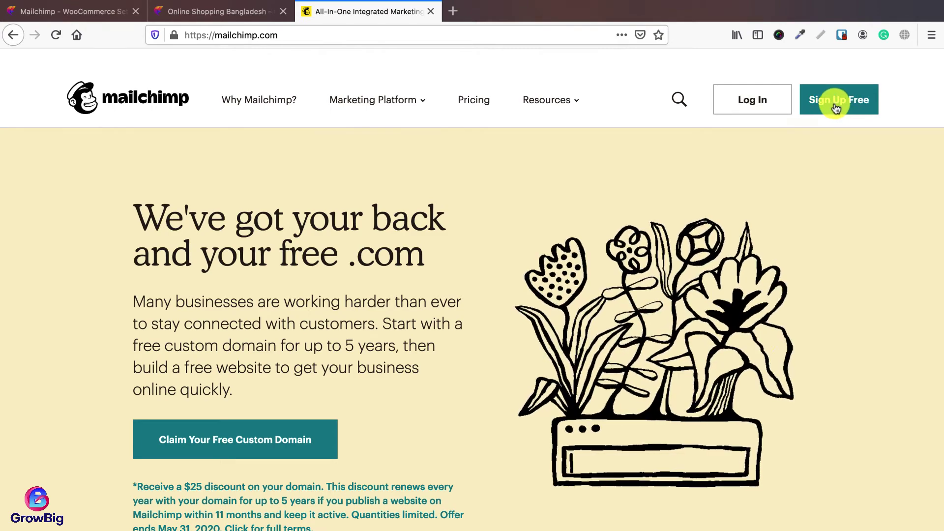
left_click(751, 99)
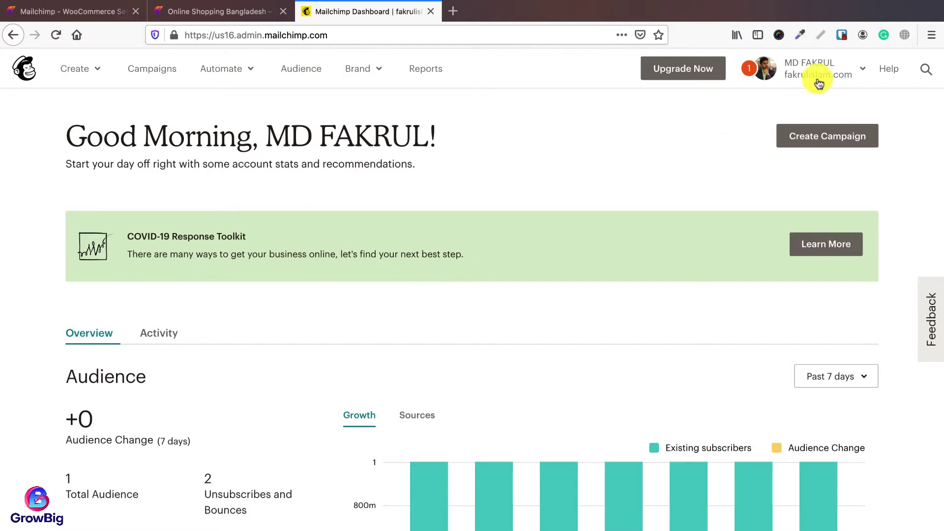
Step: Create a new Mailchimp API key via Account > Extras > API keys
left_click(836, 77)
left_click(686, 235)
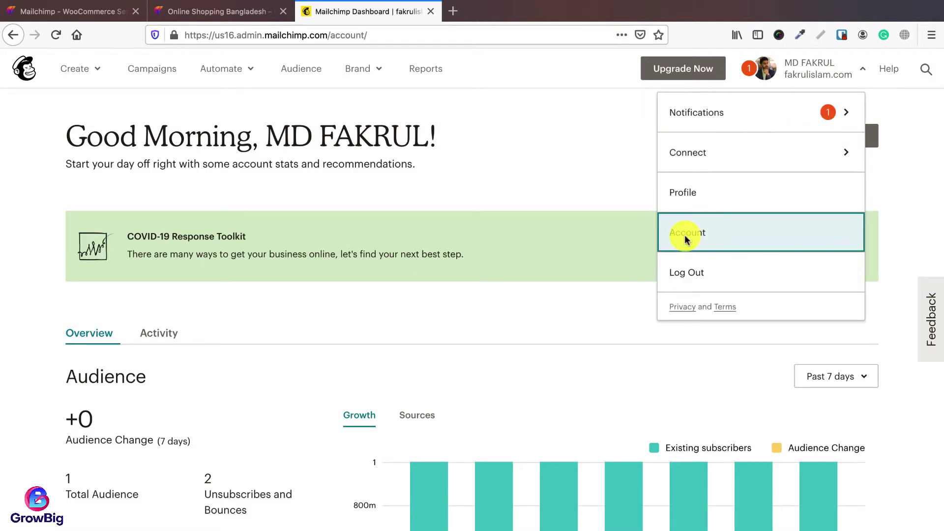
left_click(310, 206)
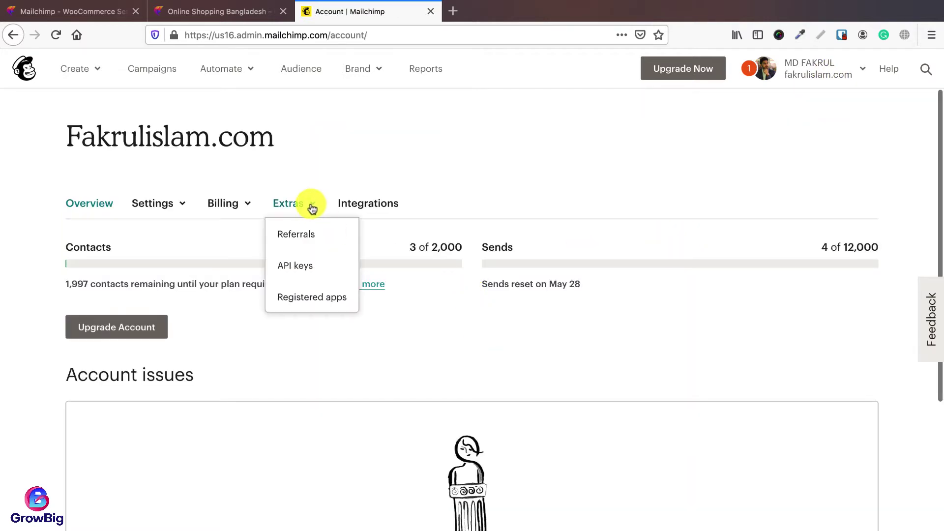
left_click(290, 269)
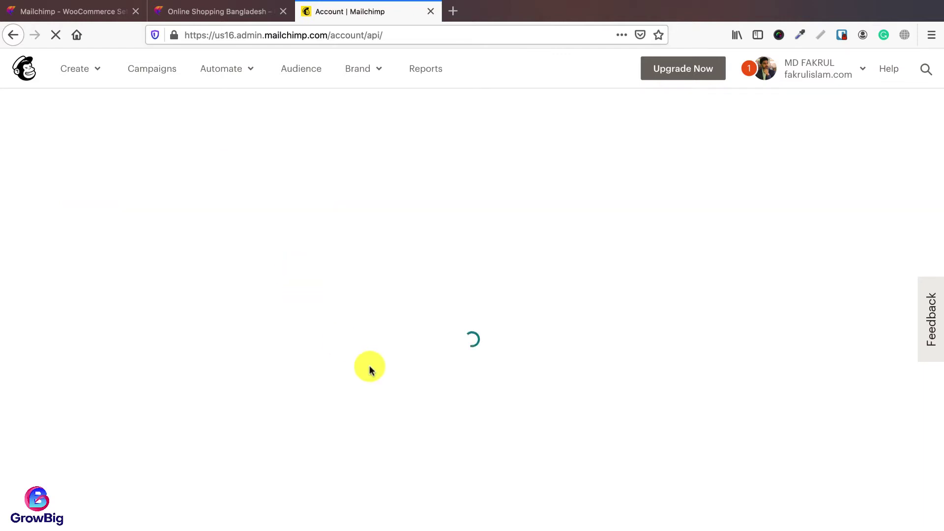
scroll(378, 370, "down", 2)
scroll(379, 370, "down", 7)
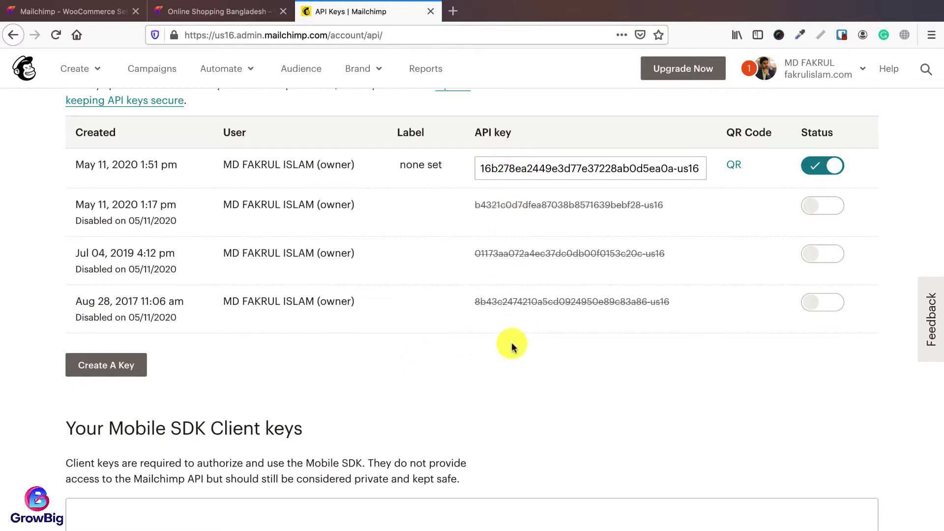
left_click(121, 366)
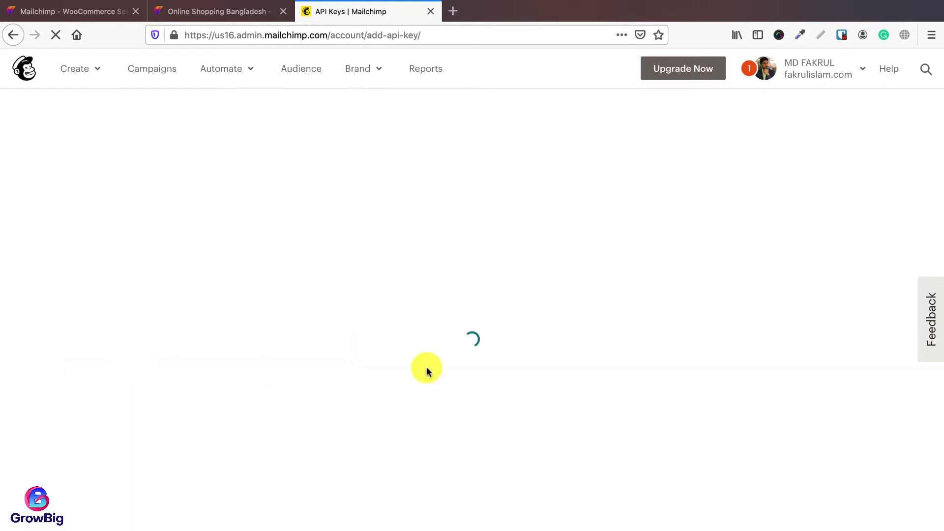
scroll(429, 364, "down", 6)
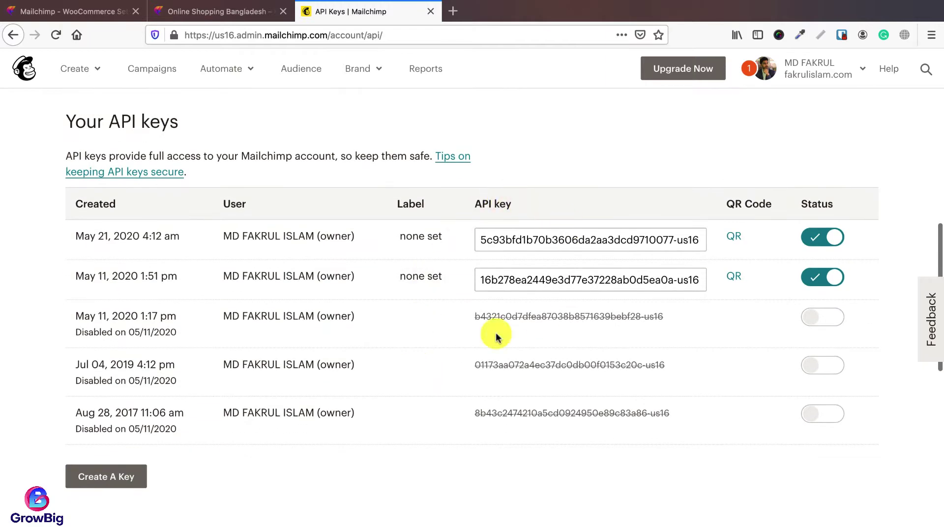
Step: Back in WordPress, connect the store to Mailchimp, log in and allow the plugin access
left_click(93, 13)
scroll(486, 346, "down", 1)
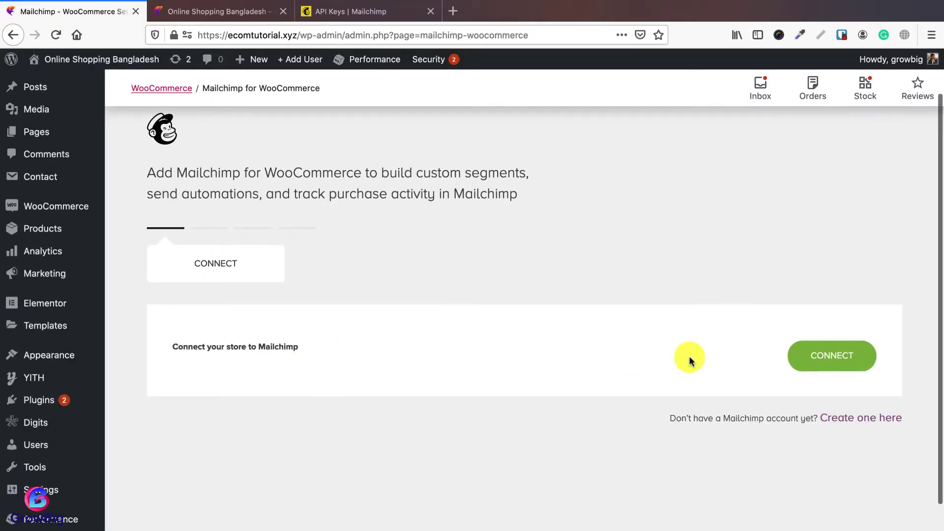
left_click(836, 356)
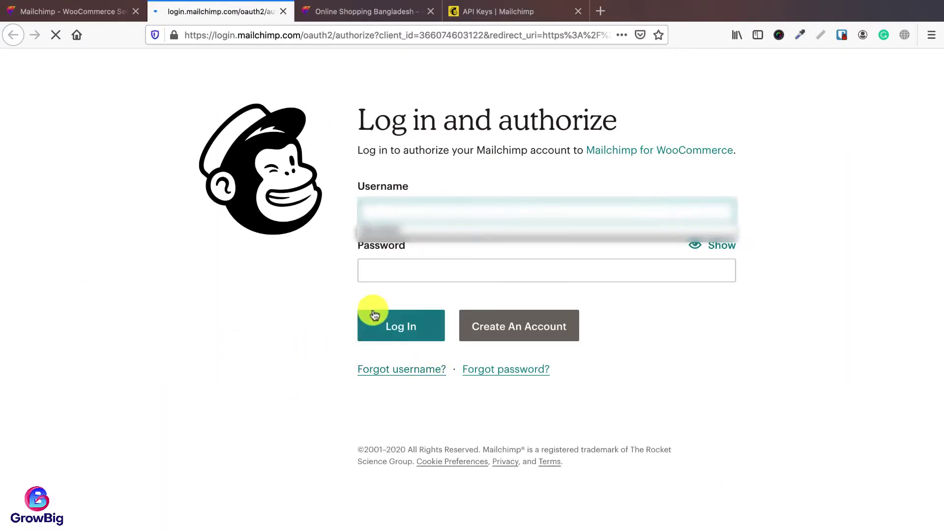
left_click(397, 261)
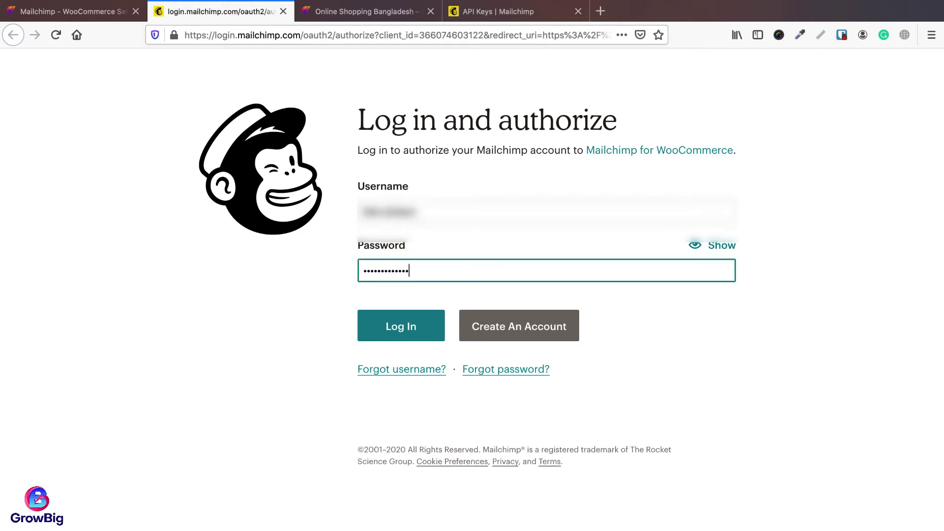
left_click(390, 324)
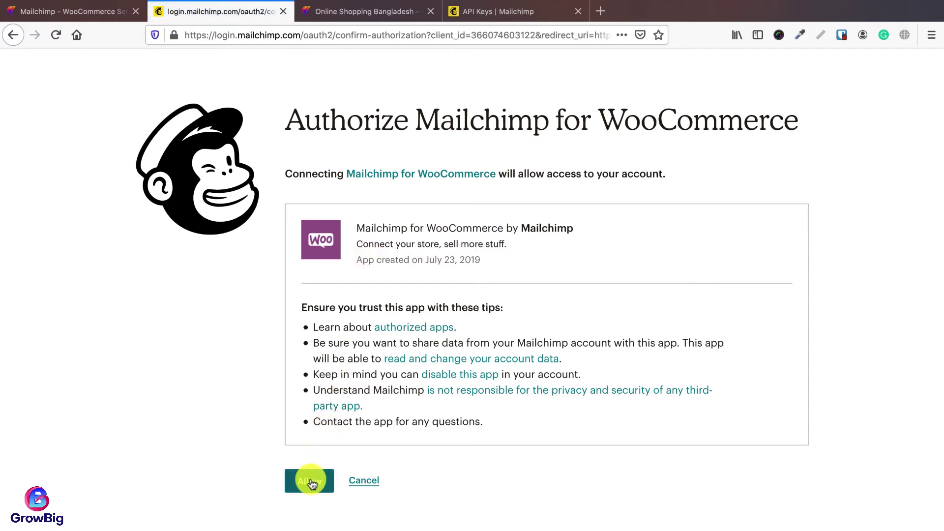
left_click(310, 480)
scroll(464, 397, "down", 9)
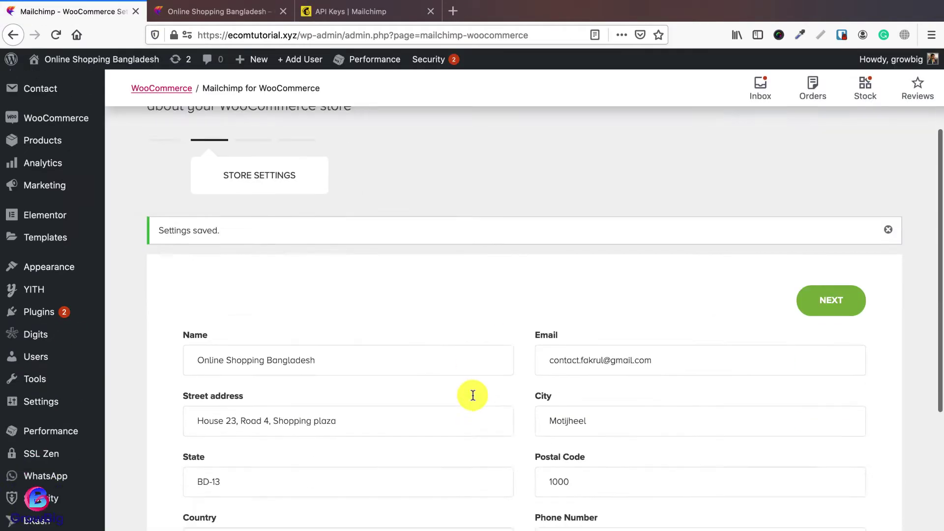
Step: Replace the Name field with ShoppingBird and the Email field with the site's support address
scroll(473, 398, "up", 6)
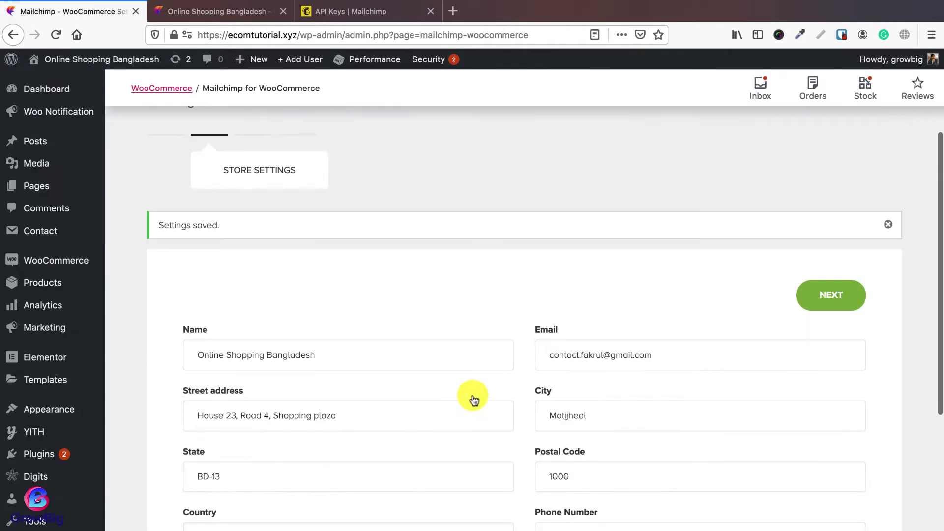
scroll(473, 395, "down", 2)
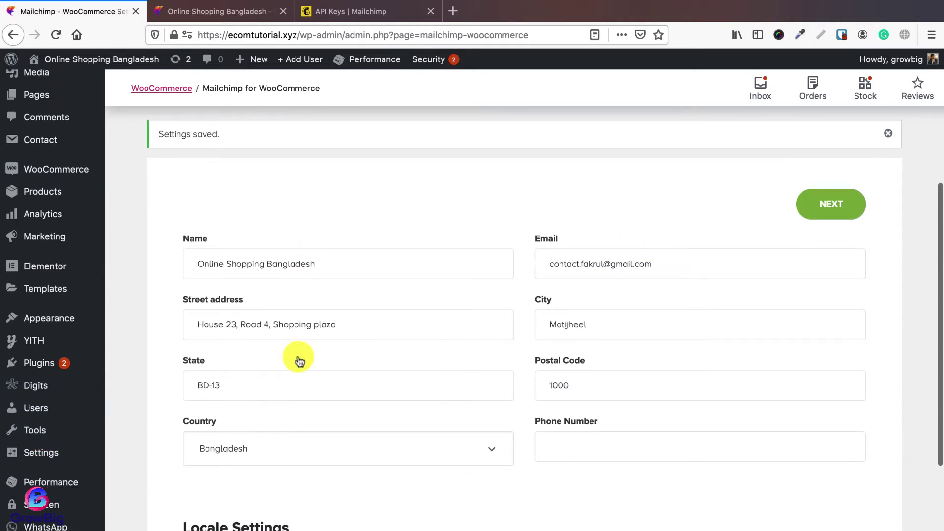
left_click(374, 266)
triple_click(337, 265)
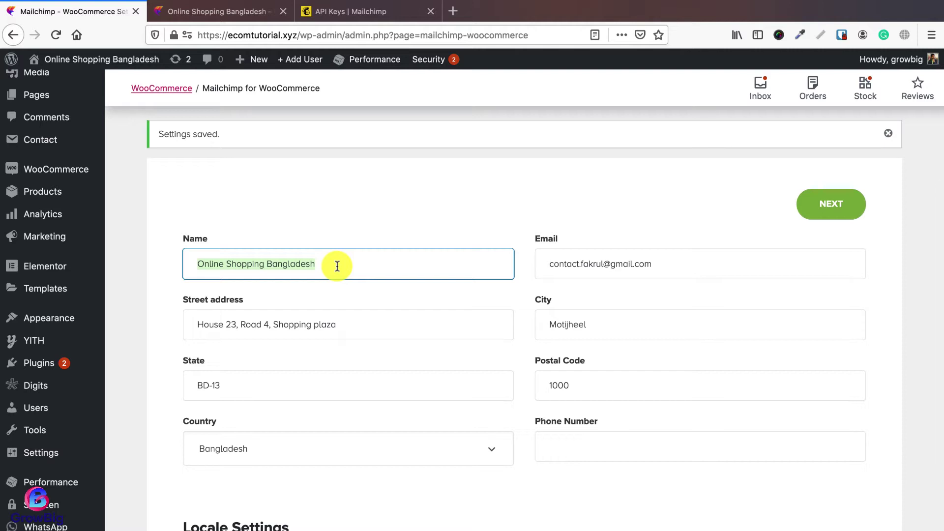
type("ShoppingBird")
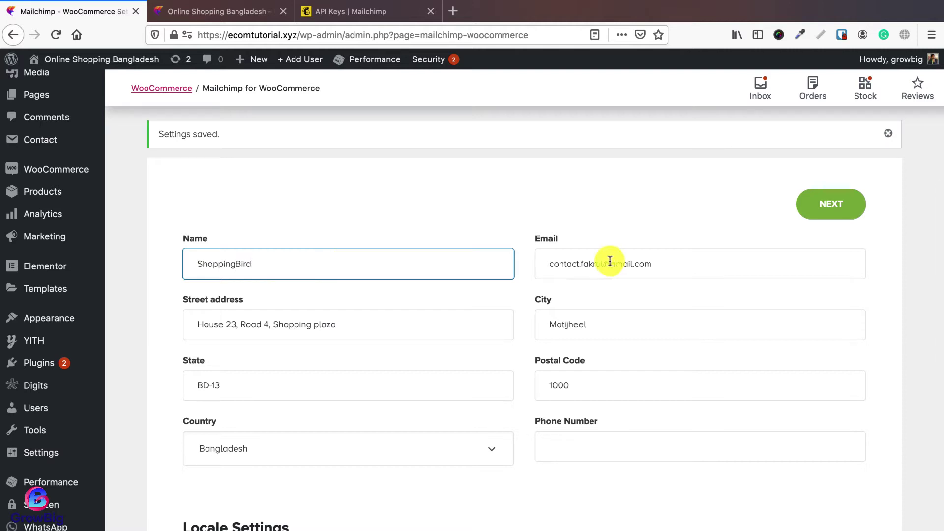
triple_click(639, 266)
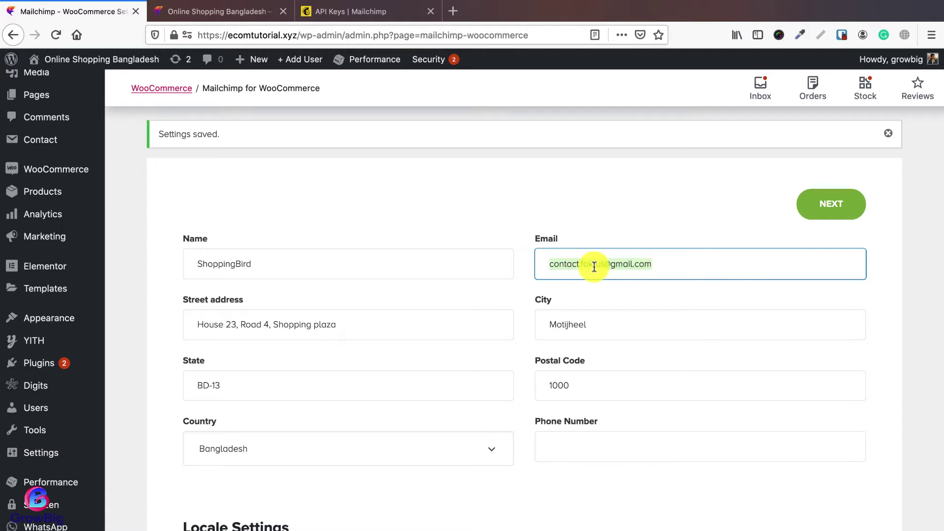
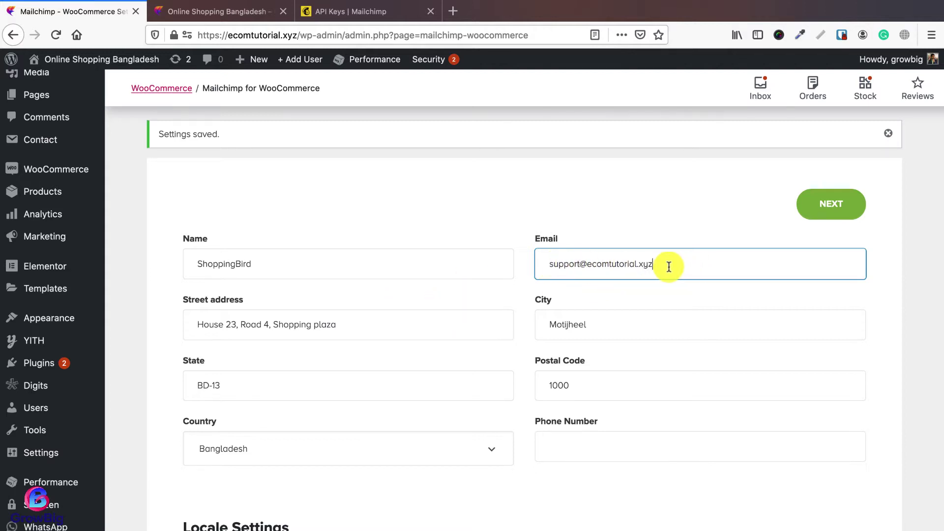
left_click_drag(659, 264, 550, 264)
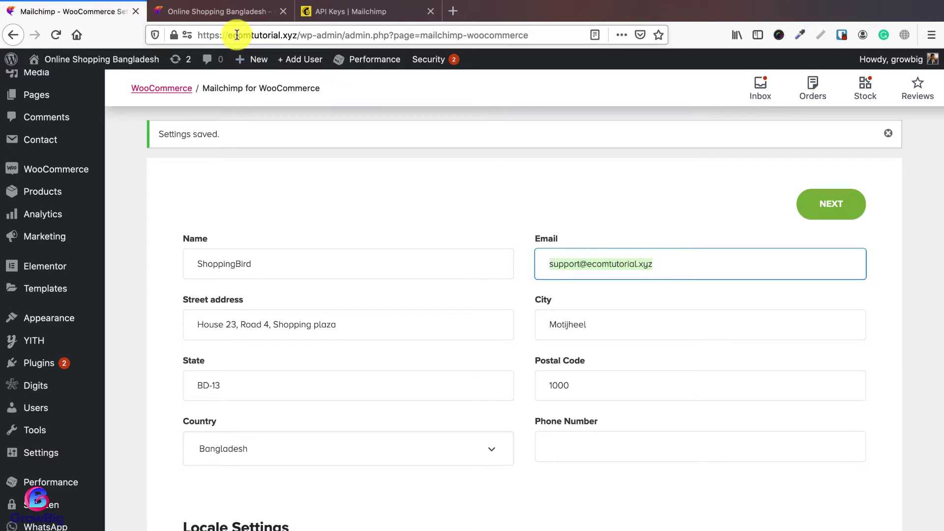
Step: Load the site's cPanel login page in a new tab and sign in with saved credentials
left_click(453, 11)
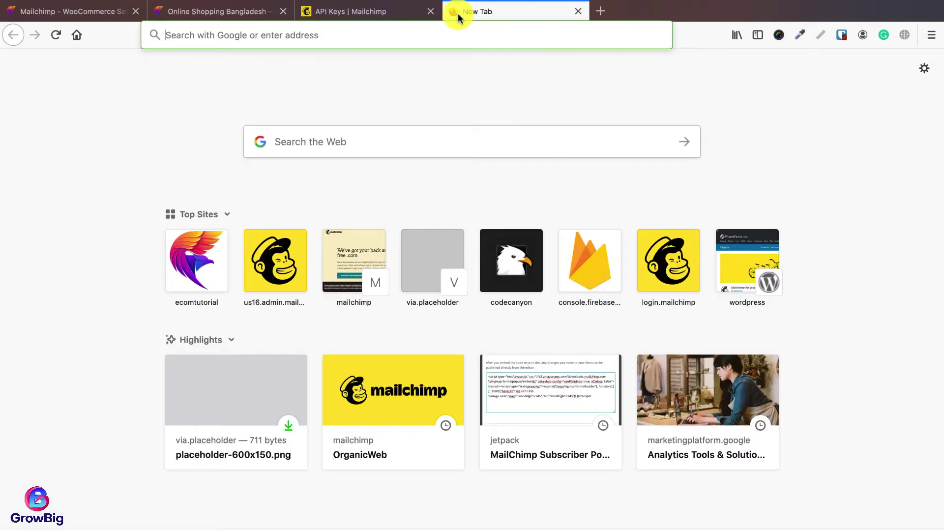
type("ecomtutorial.xyz/cpanel")
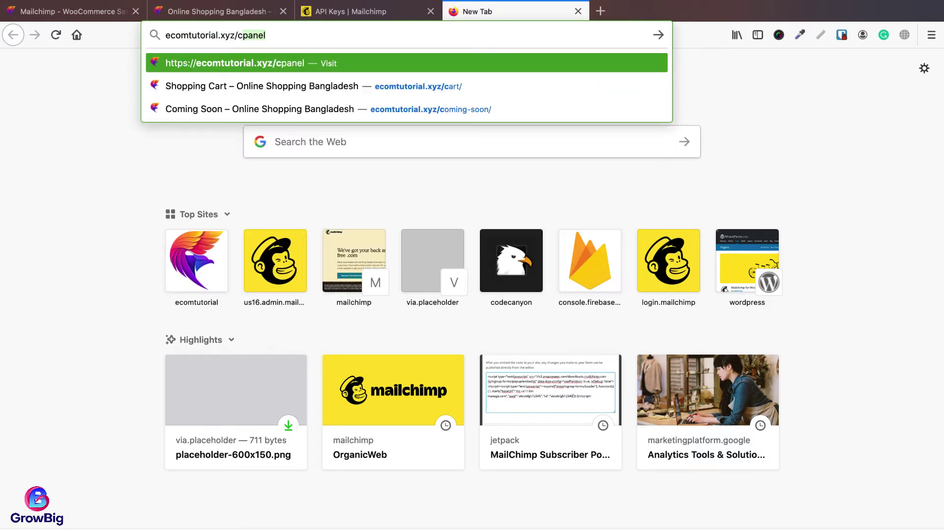
key("Return")
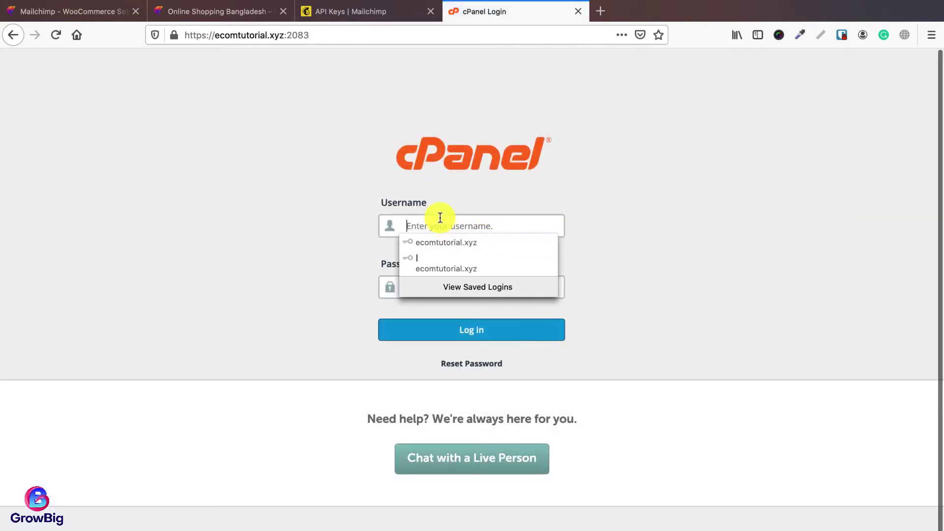
left_click(329, 219)
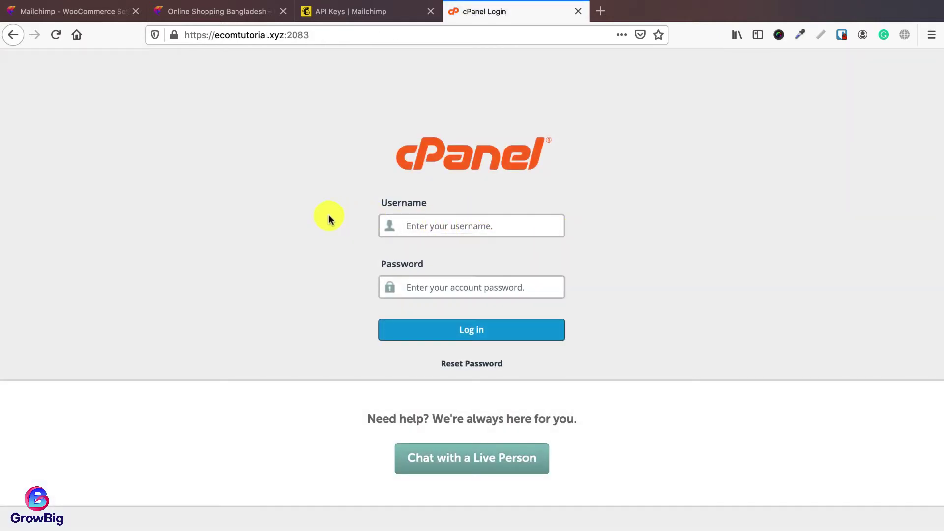
left_click(454, 225)
left_click(436, 290)
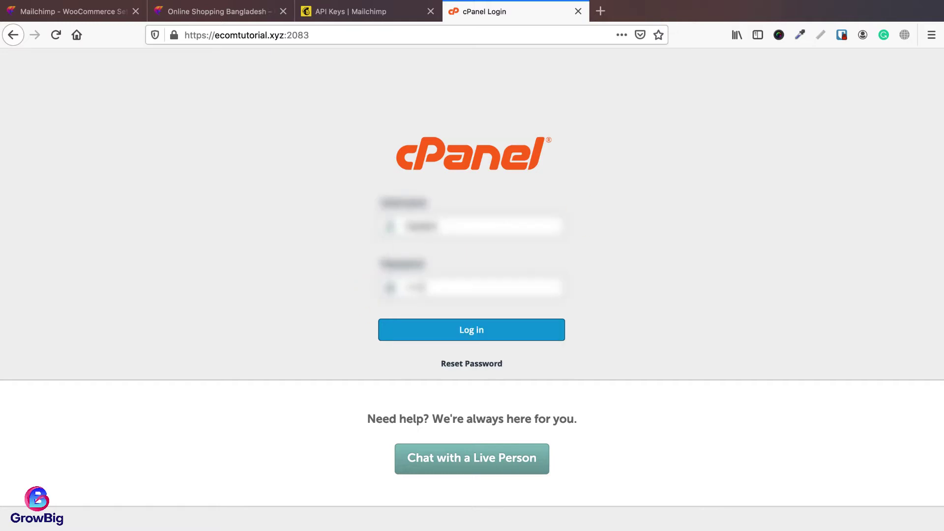
key("Return")
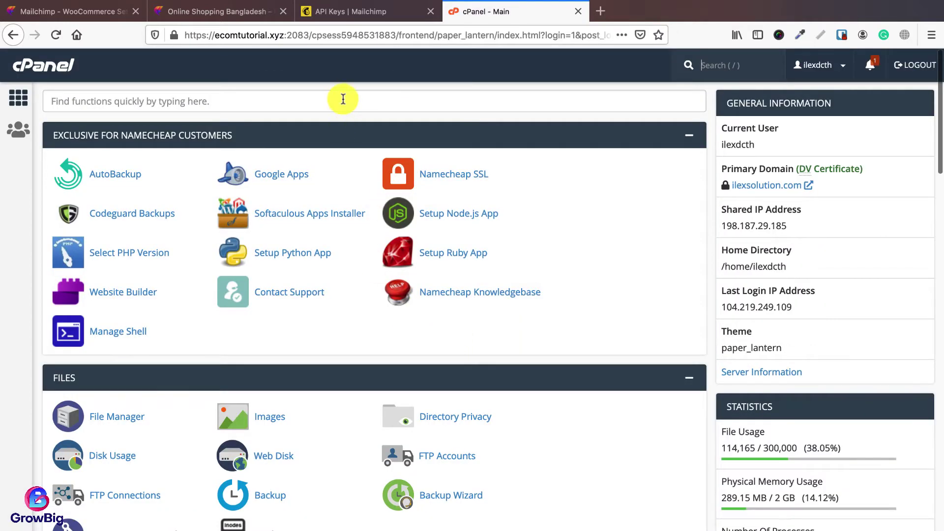
Step: Search cPanel for 'email' and open Email Accounts
left_click(343, 100)
type("email")
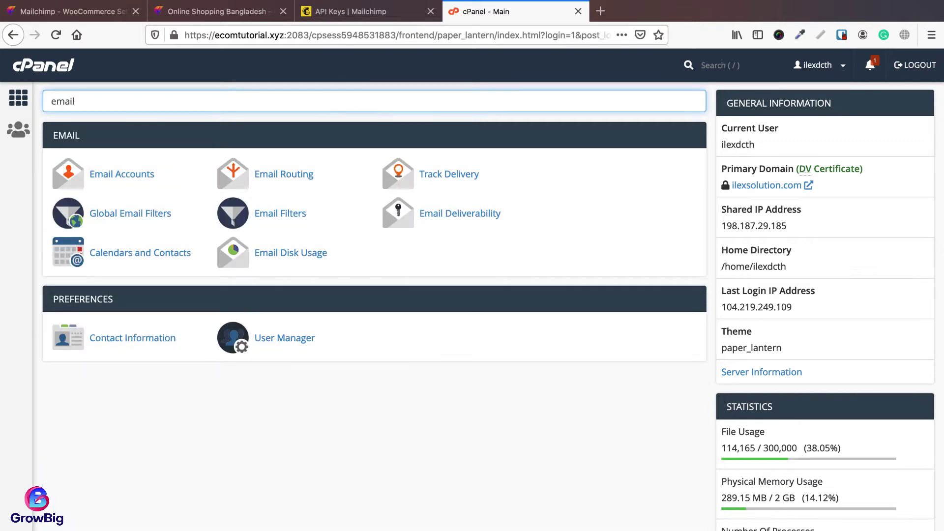
left_click(132, 176)
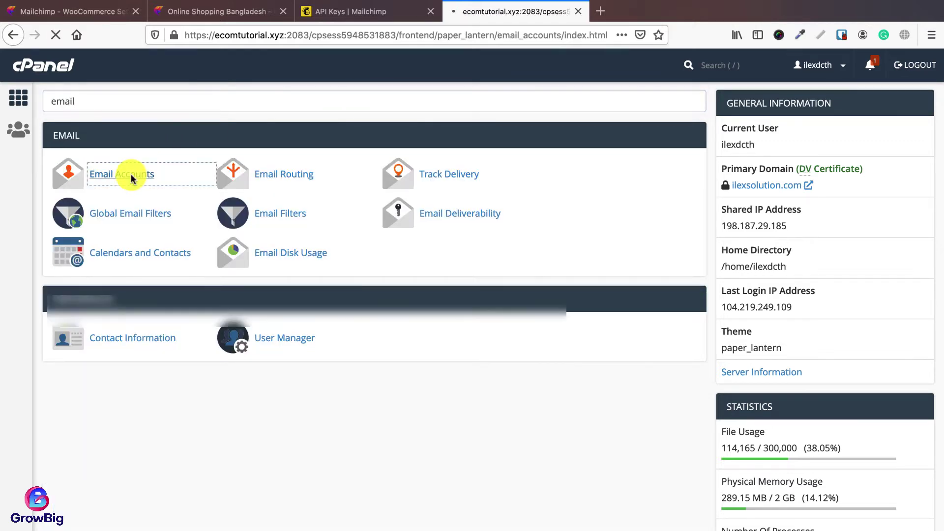
Step: Start a new email account on ecomtutorial.xyz with the username support
left_click(881, 254)
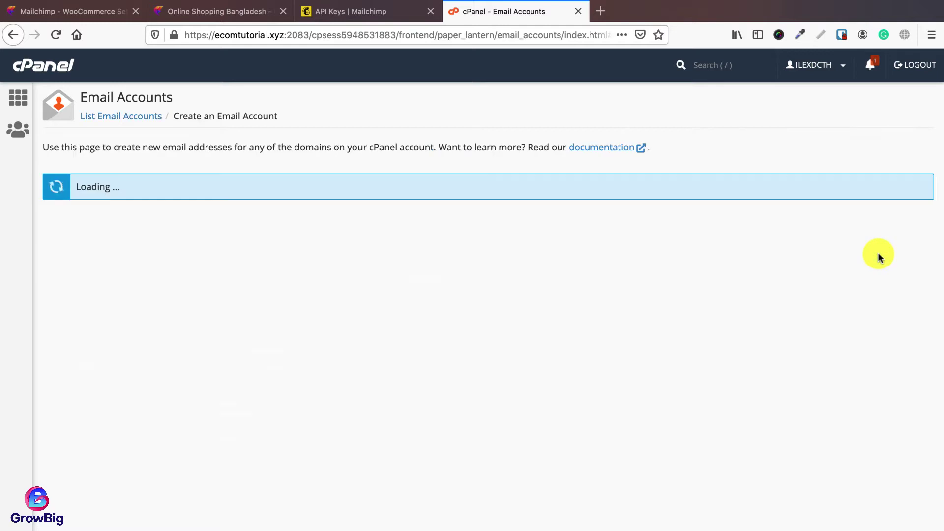
left_click(183, 240)
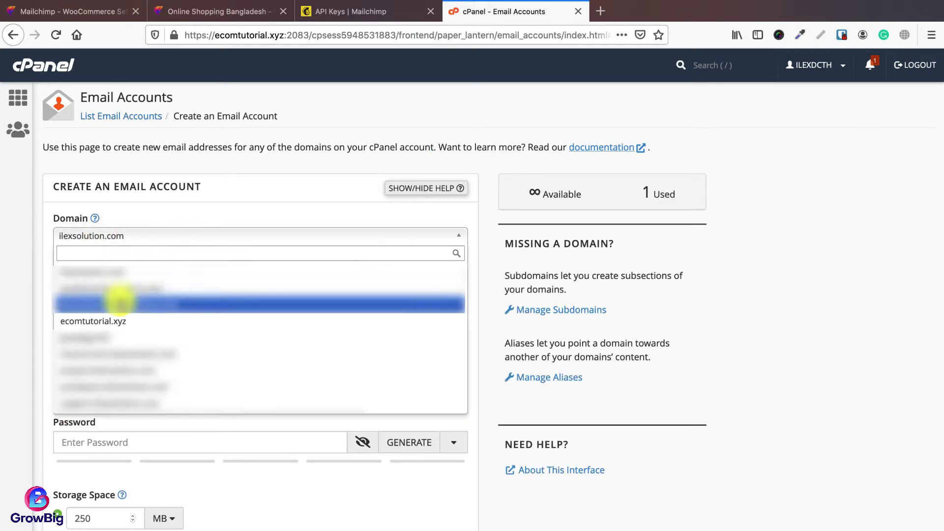
left_click(114, 323)
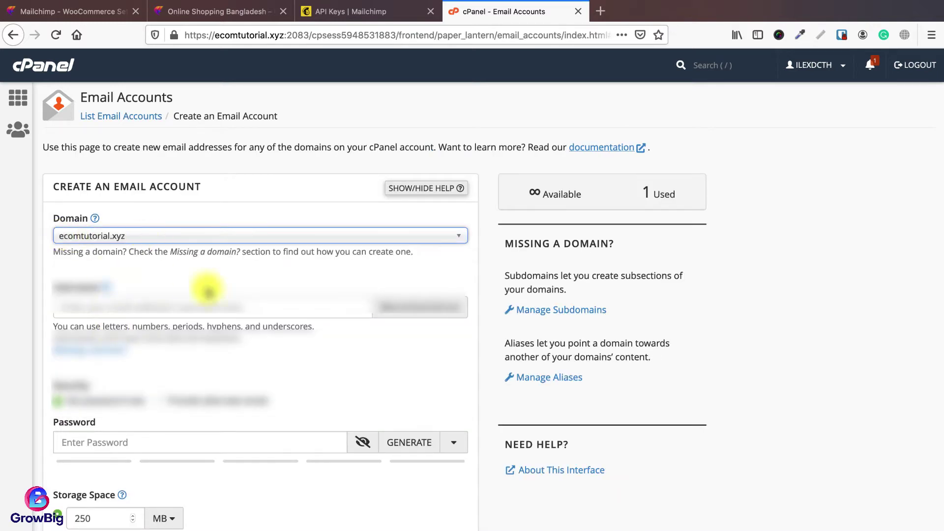
left_click(156, 312)
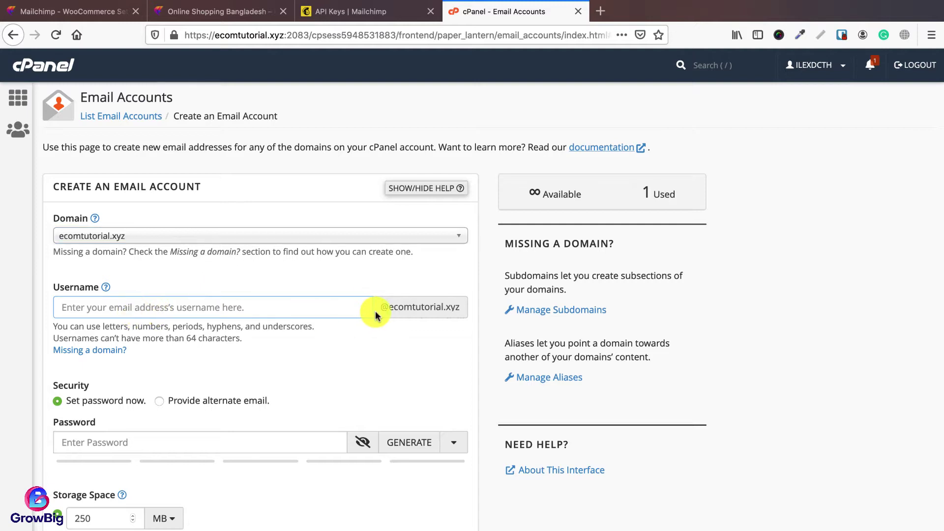
type("support")
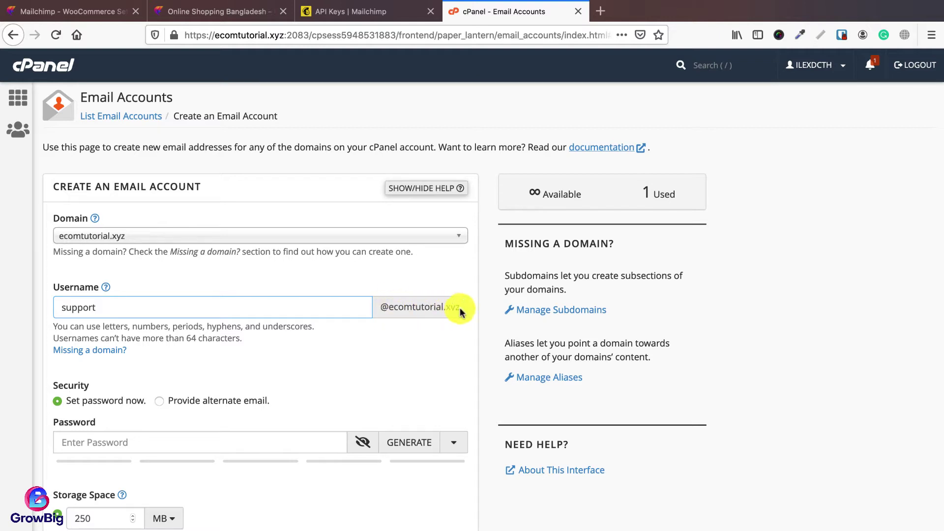
Step: Give the mailbox a password and Unlimited storage, then create the account
scroll(192, 350, "down", 2)
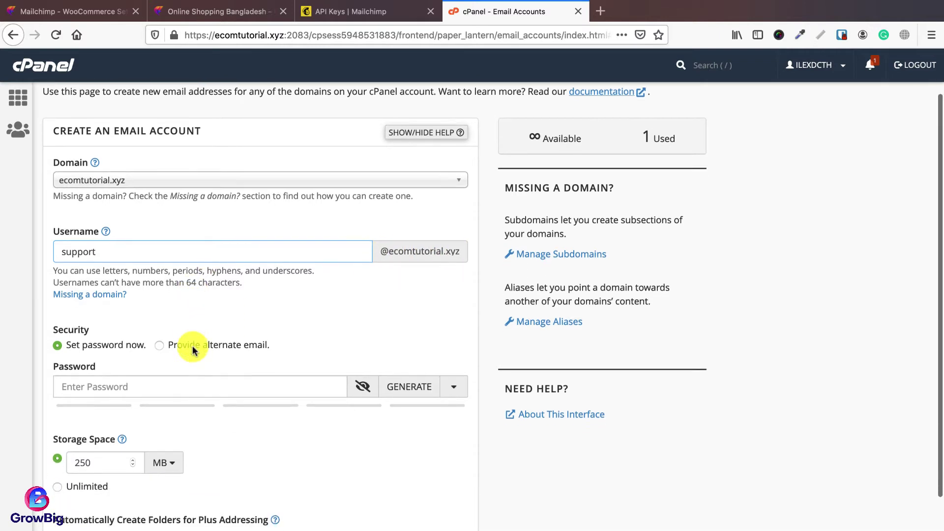
scroll(192, 350, "down", 1)
left_click(193, 350)
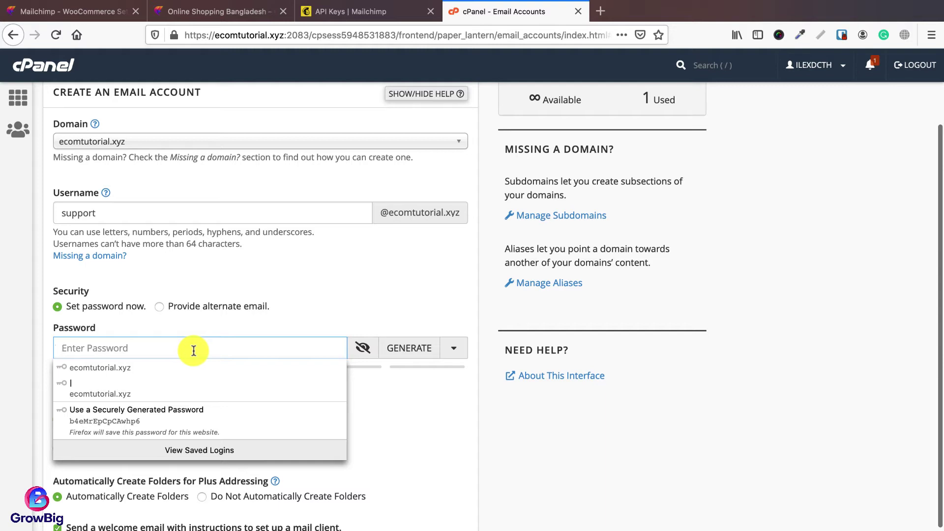
type("password")
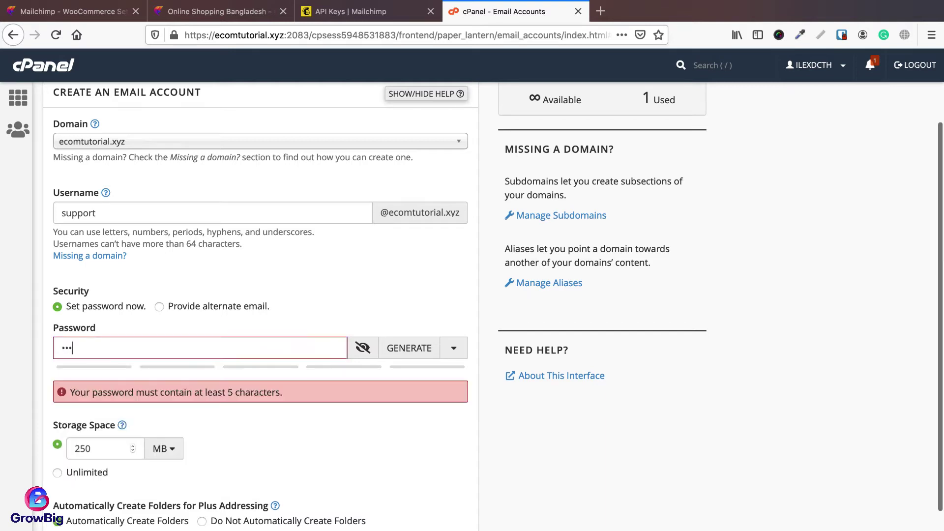
type("123")
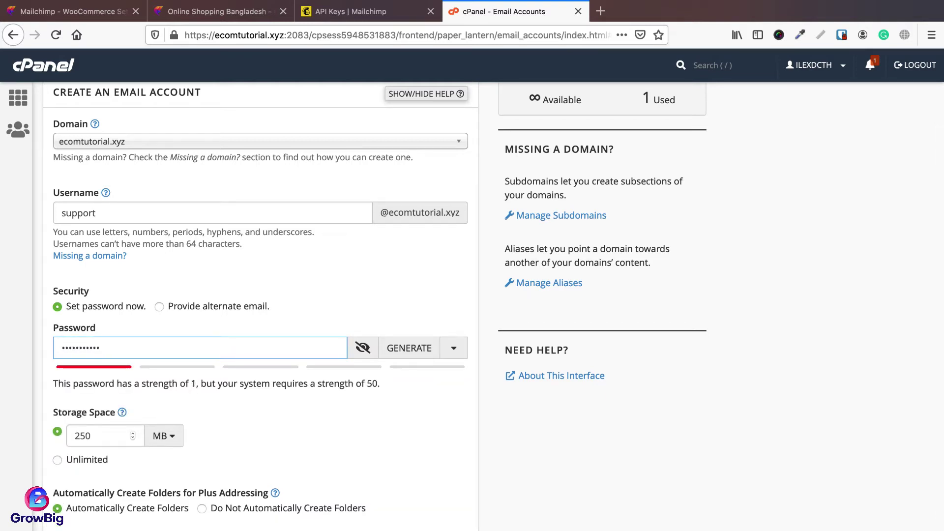
scroll(249, 379, "down", 2)
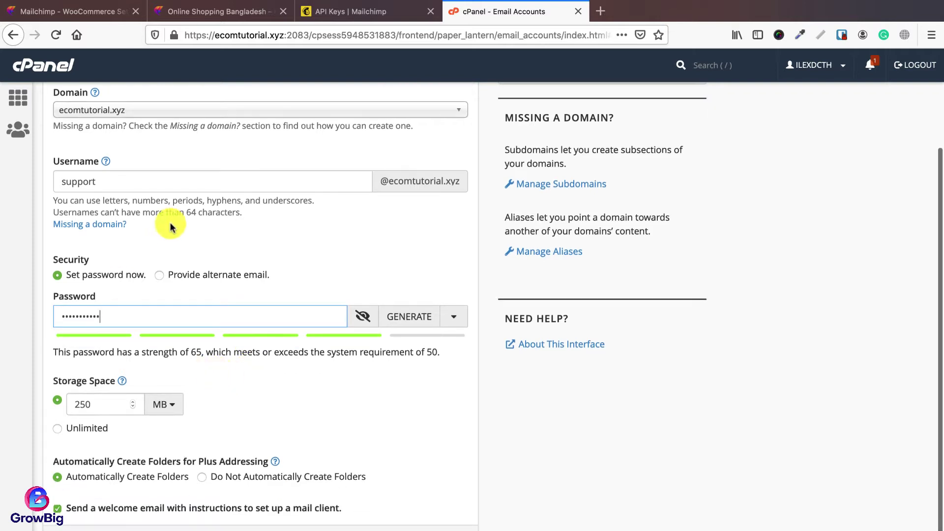
scroll(73, 356, "down", 2)
left_click(58, 385)
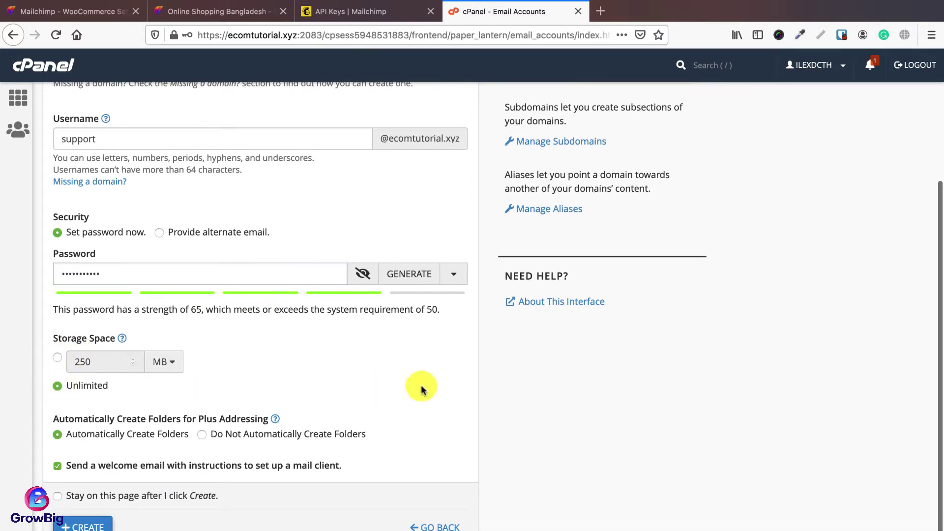
scroll(385, 392, "down", 1)
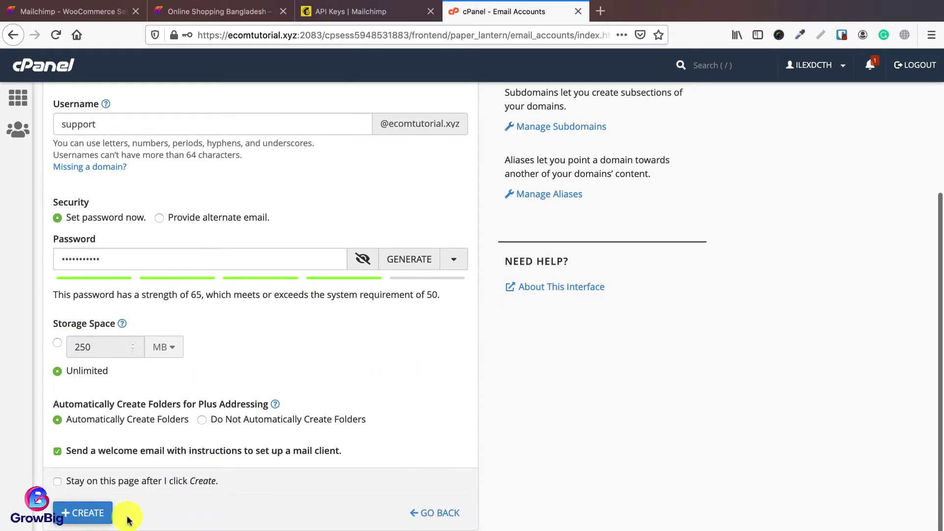
left_click(84, 513)
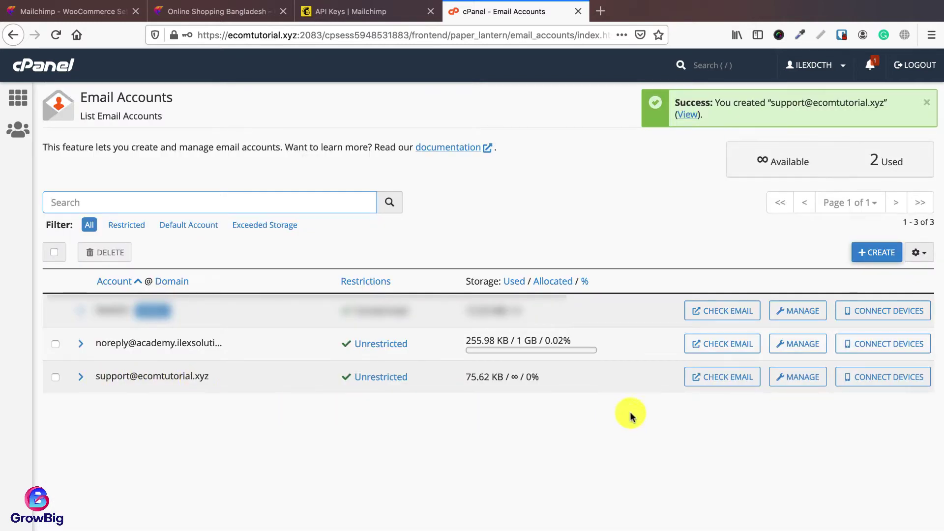
Step: Open the new mailbox in Roundcube and select the username in its configuration email
left_click(717, 385)
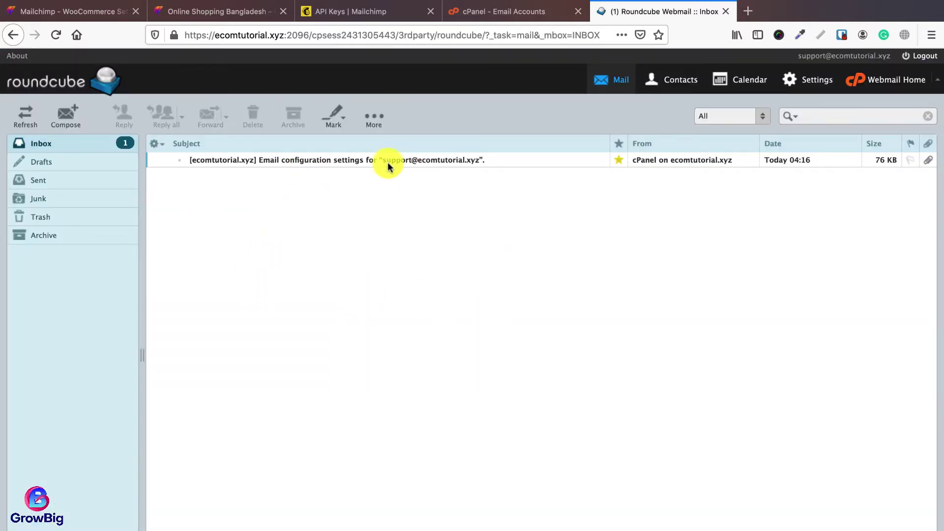
double_click(448, 161)
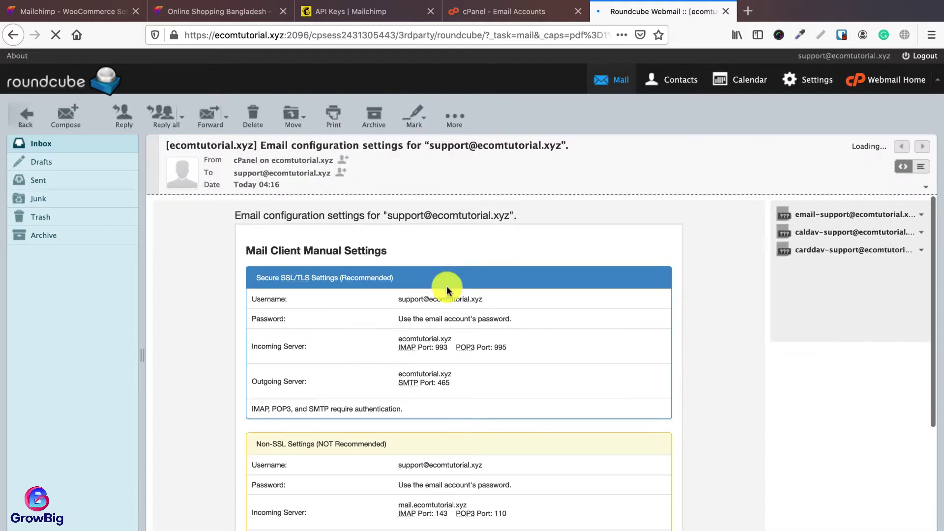
left_click_drag(482, 299, 407, 306)
key("super+c")
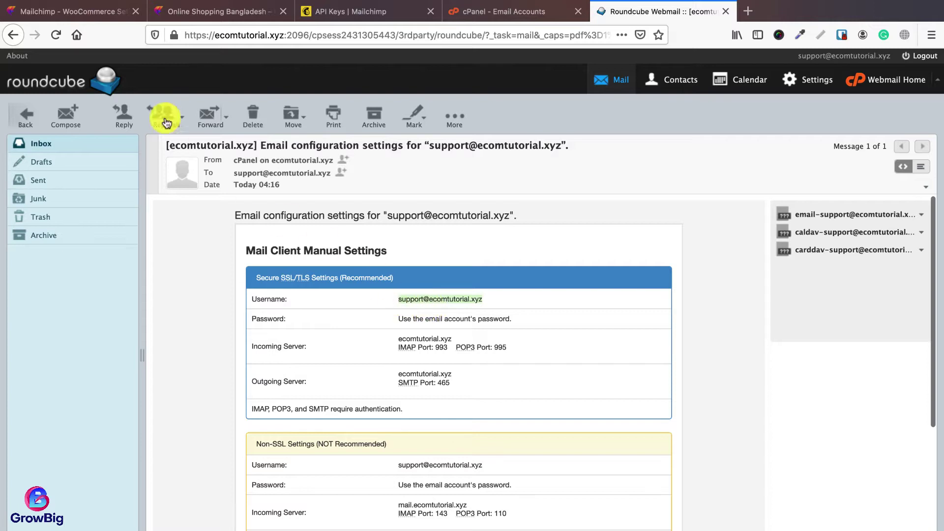
Step: Back on the Mailchimp store settings, select the whole store email address
left_click(68, 14)
left_click(666, 264)
key("super+a")
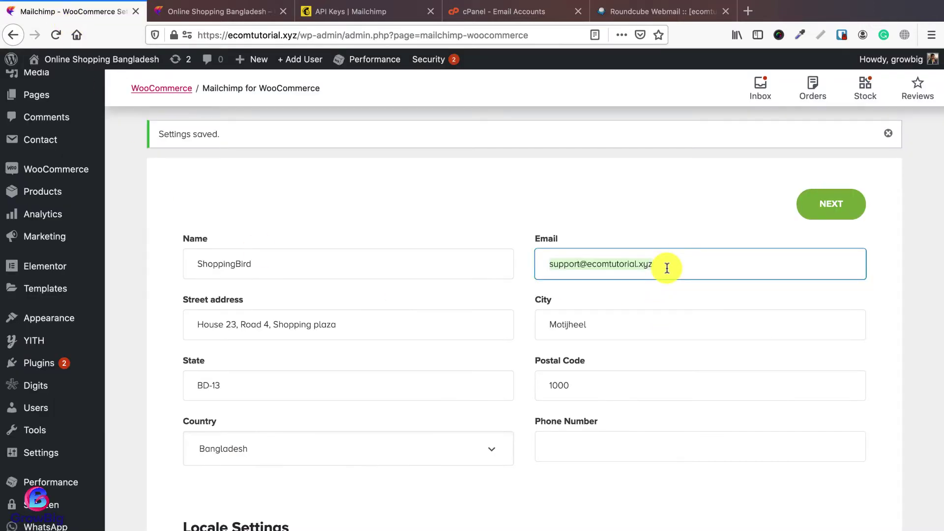
Step: Copy the store email address and log out of cPanel
key("super+v")
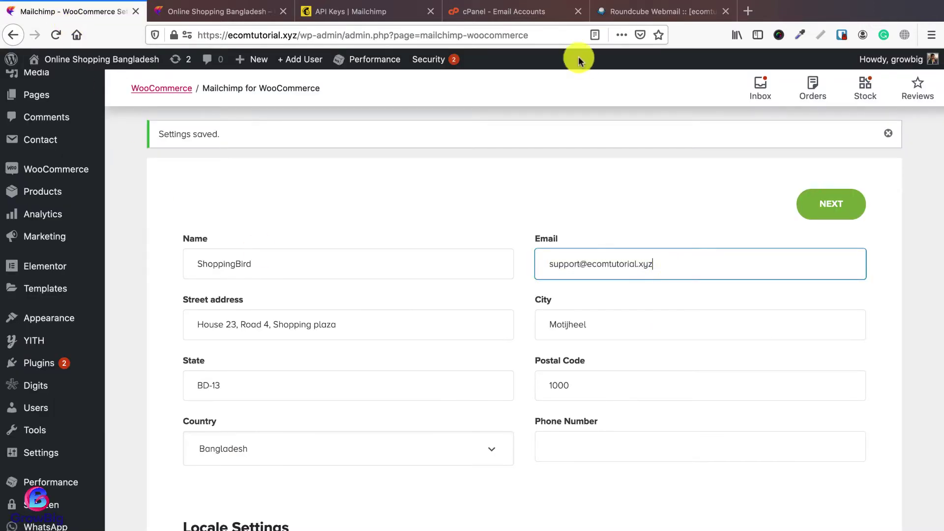
left_click(499, 11)
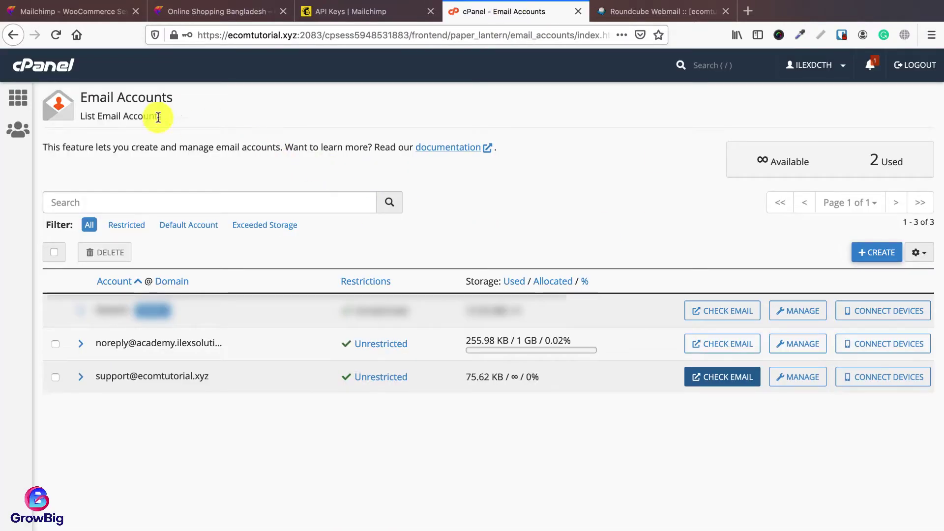
left_click_drag(82, 96, 178, 98)
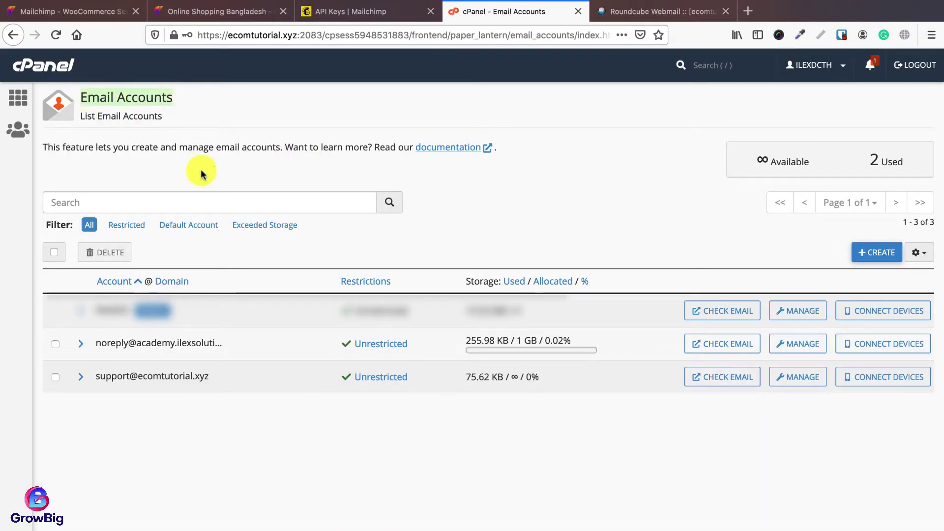
left_click(912, 65)
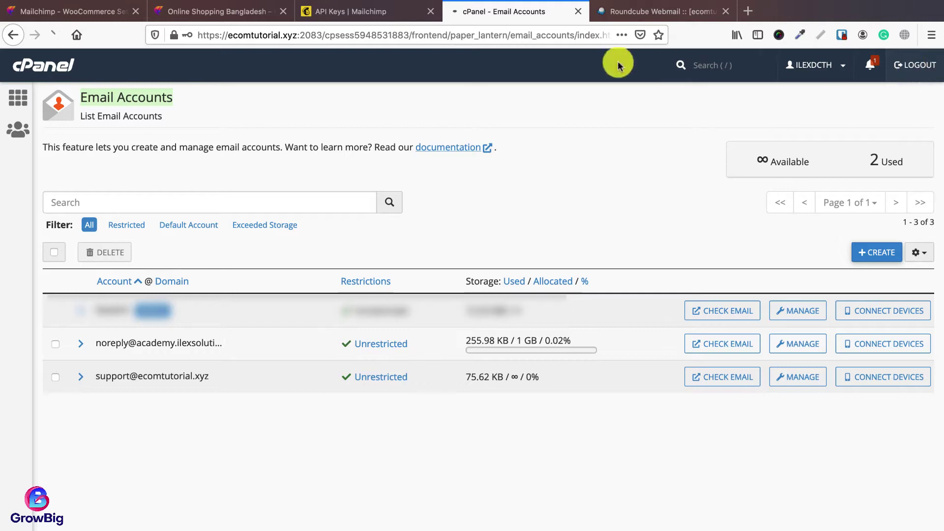
Step: Close the cPanel login and Roundcube webmail tabs
left_click(633, 13)
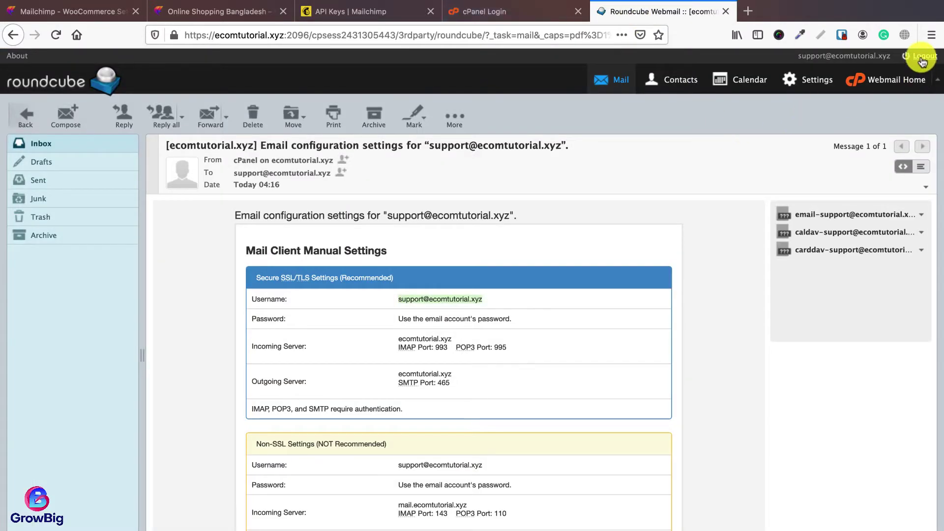
left_click(605, 75)
left_click(531, 12)
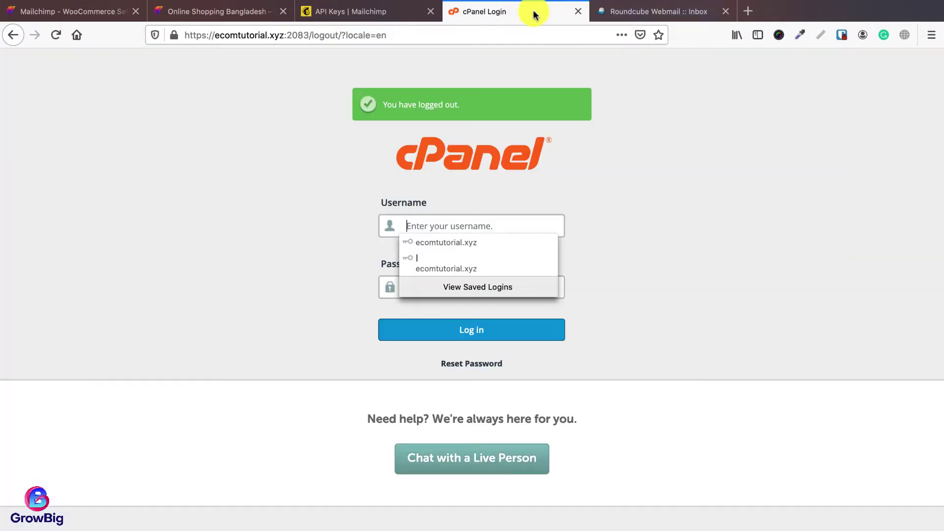
left_click(579, 12)
left_click(579, 12)
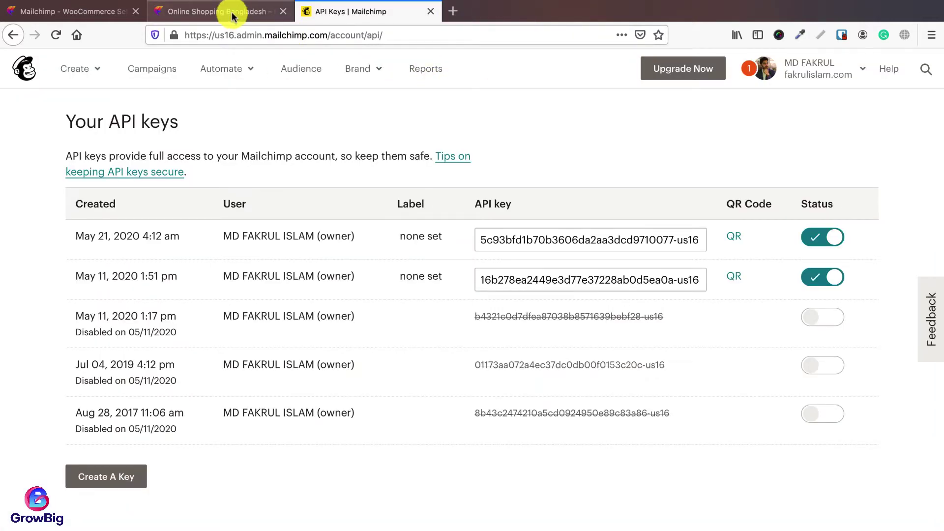
Step: Sign in to the site's webmail at ecomtutorial.xyz/webmail with the support mailbox credentials
left_click(453, 11)
type("ecomtutorial.xyz/")
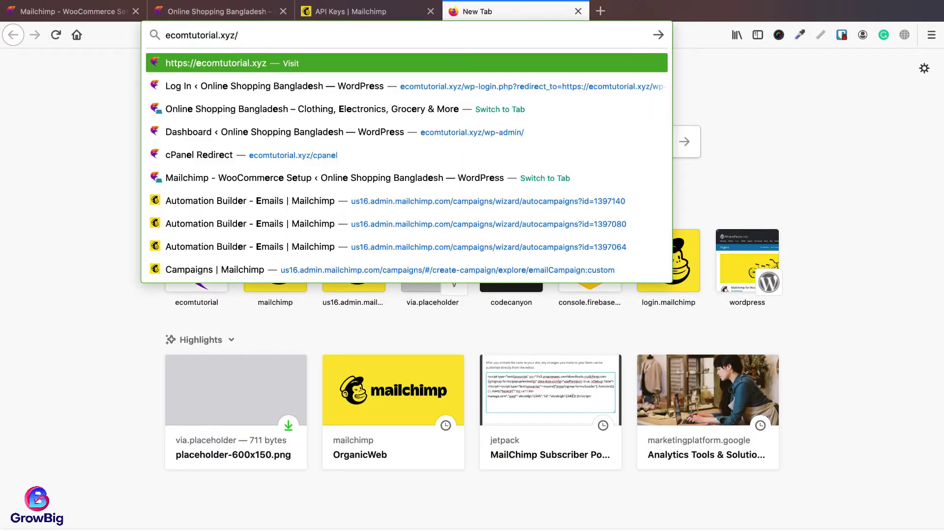
type("webmail")
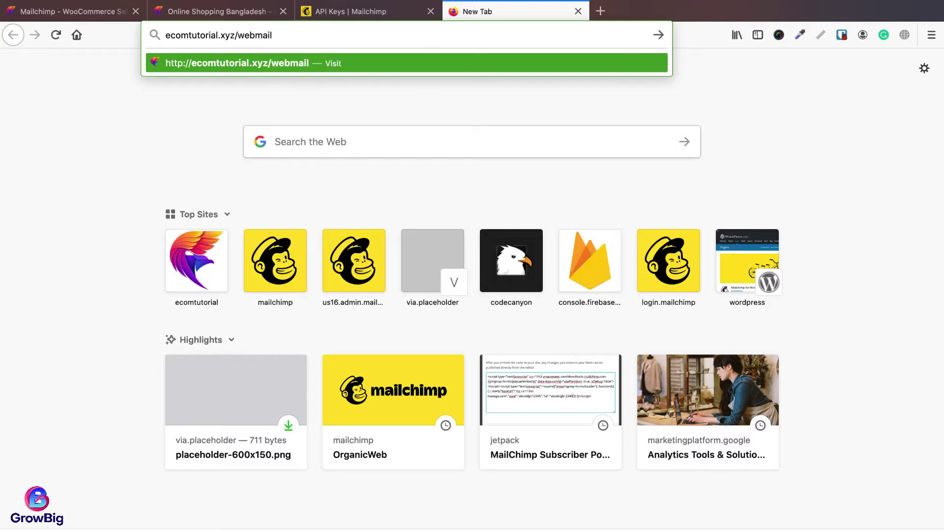
key("Return")
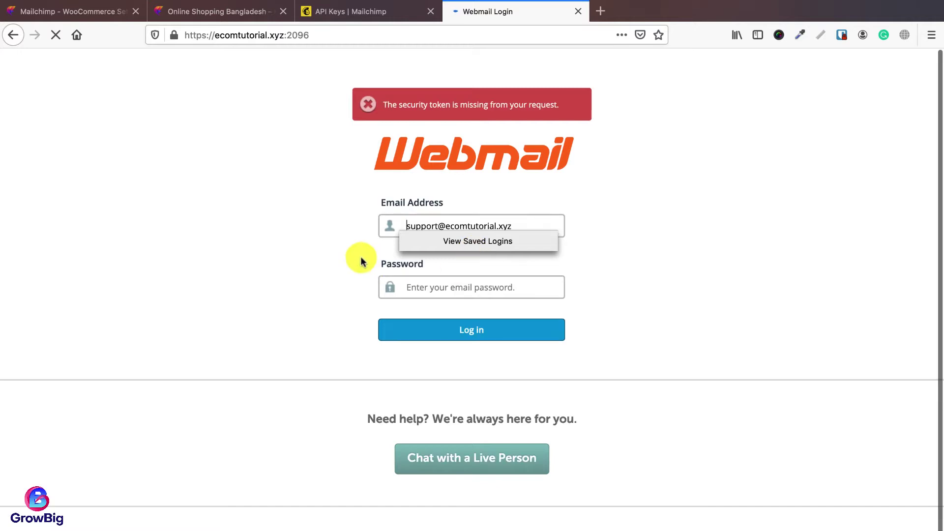
left_click(421, 230)
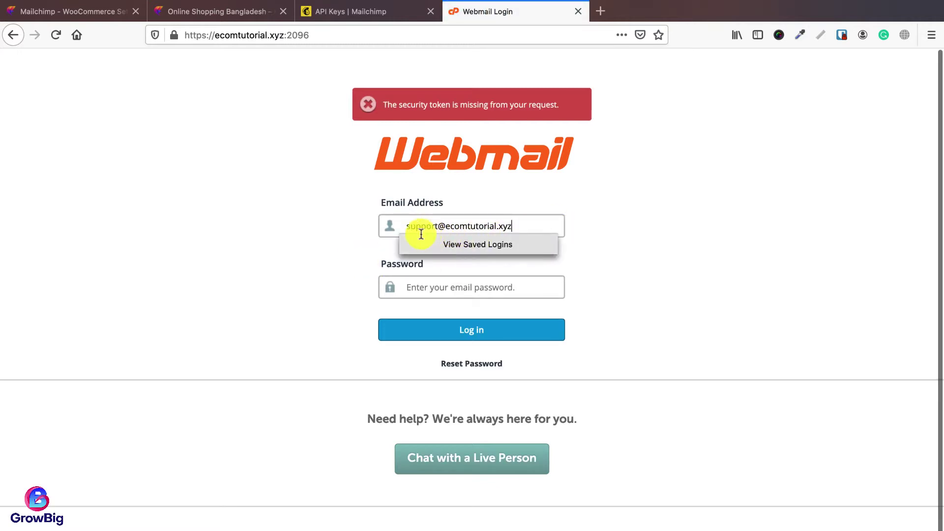
left_click(479, 287)
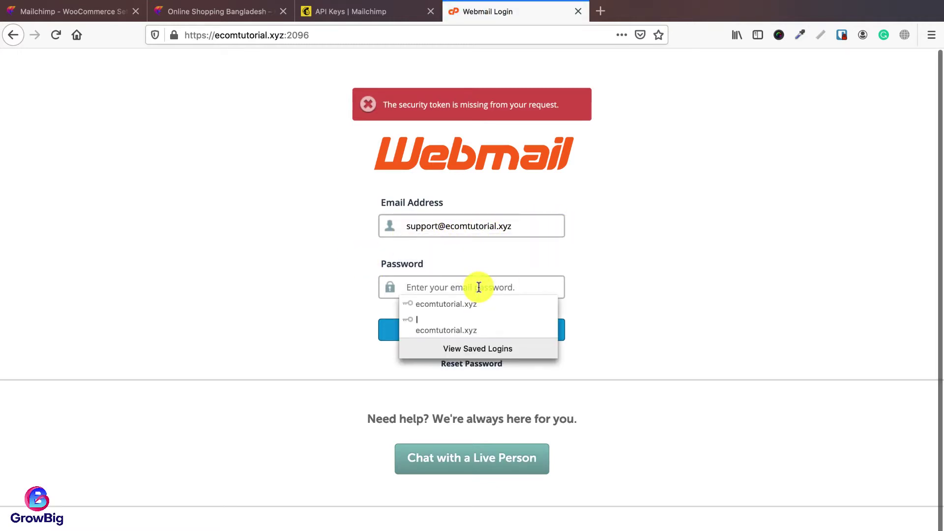
type("••••")
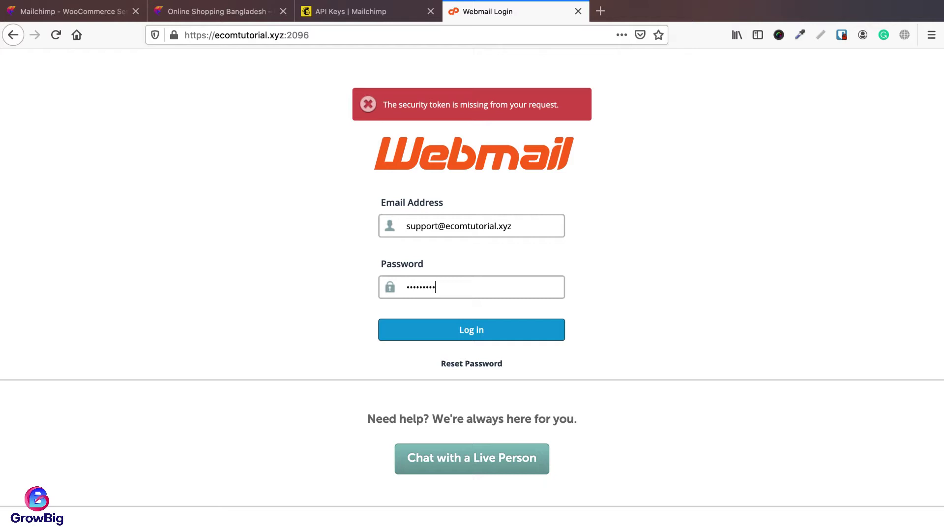
key("Return")
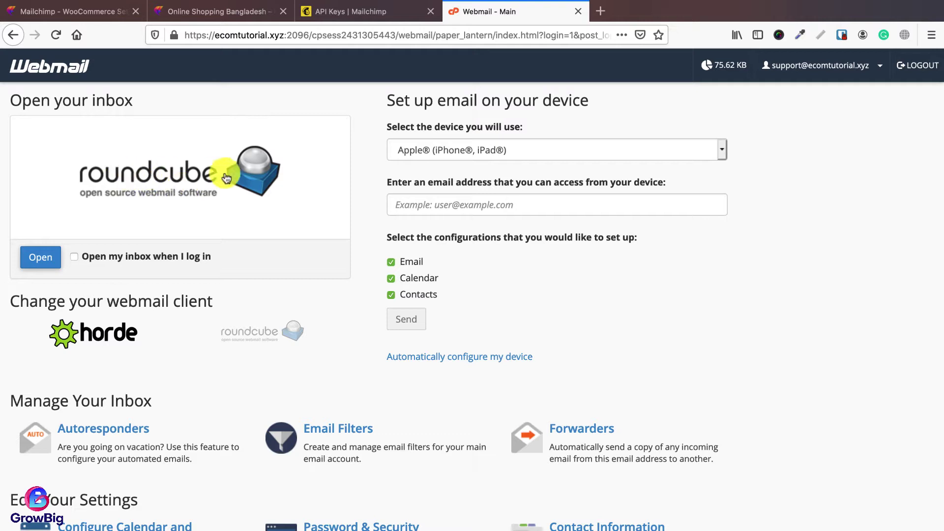
Step: Make Horde the default client, read the configuration email, then log out and close the tab
left_click(104, 342)
left_click(39, 258)
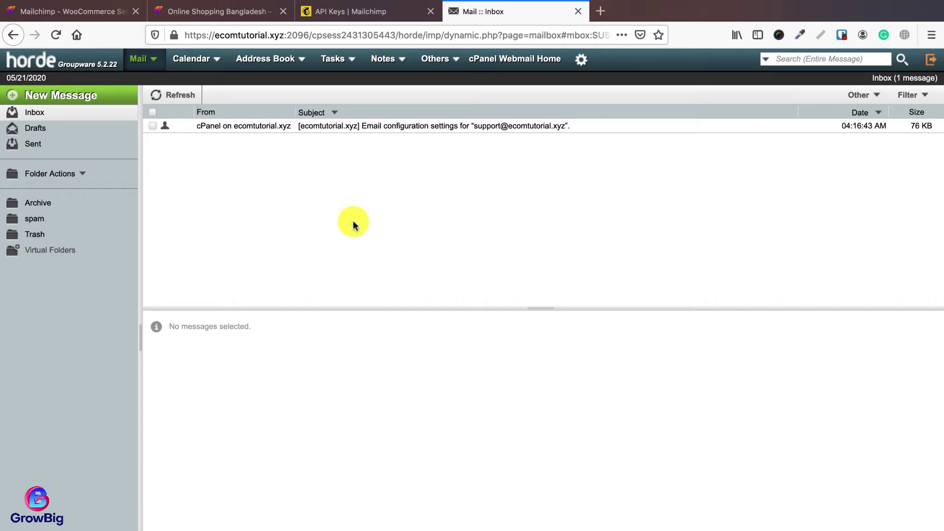
double_click(376, 129)
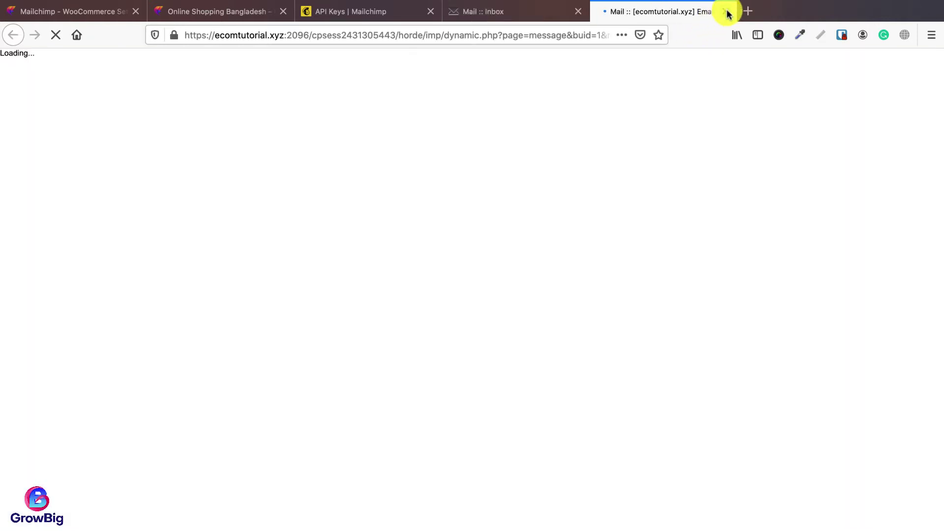
left_click(726, 10)
scroll(459, 366, "down", 4)
scroll(501, 465, "down", 10)
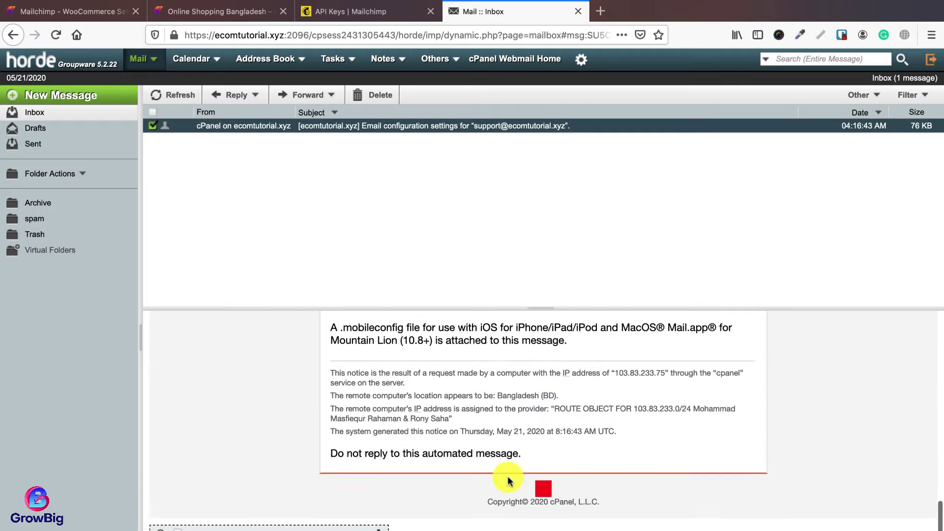
scroll(508, 476, "up", 15)
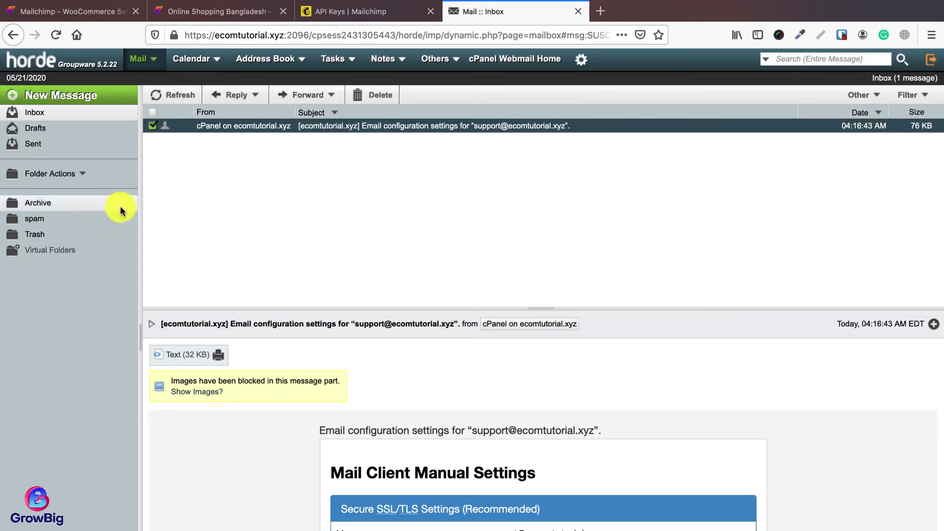
left_click(929, 61)
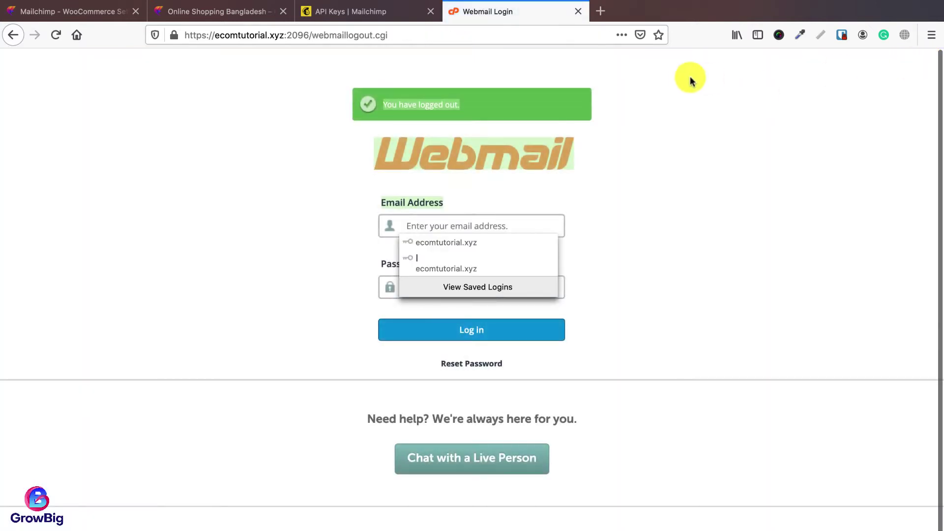
left_click(578, 11)
Step: Change the store State from BD-13 to Dhaka and fill in the store phone number
left_click(86, 13)
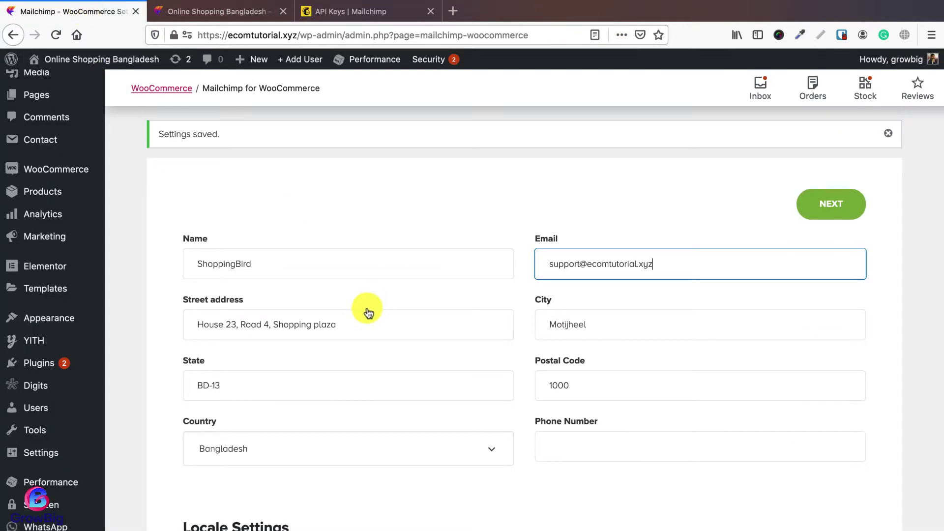
scroll(369, 312, "down", 1)
left_click(358, 284)
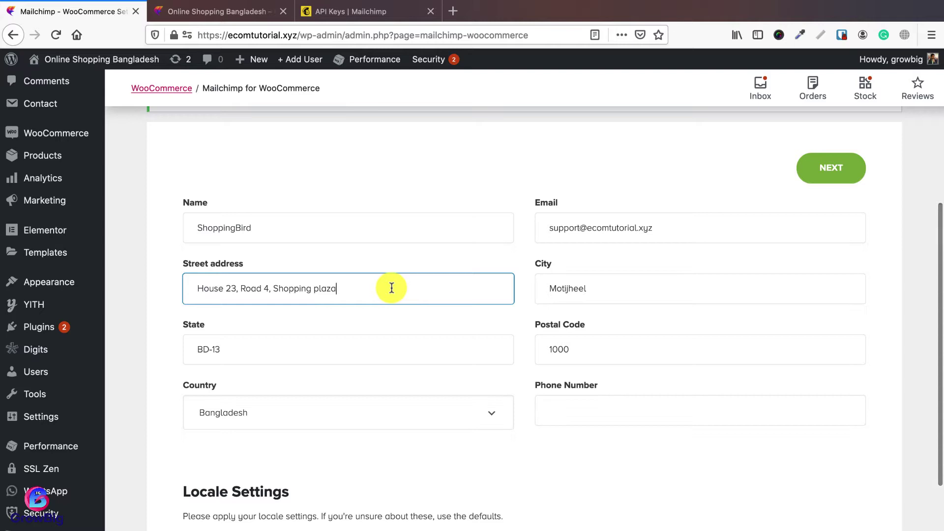
left_click(315, 348)
key("super+a")
type("D")
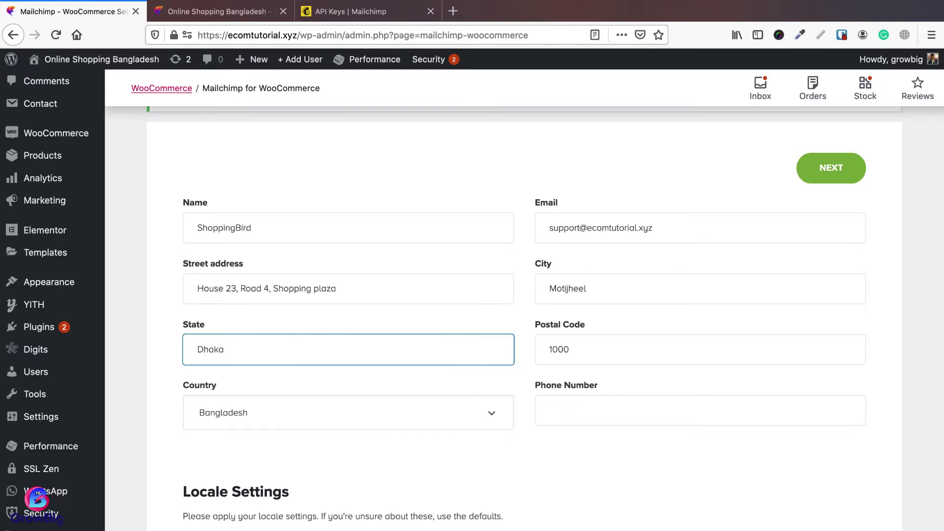
left_click(550, 410)
type("017")
left_click(560, 432)
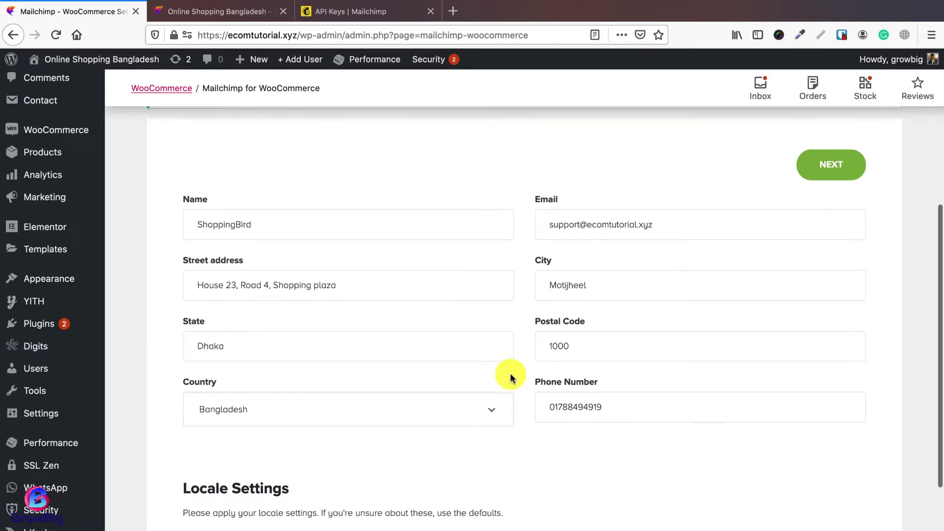
Step: Keep the Asia/Dhaka timezone, review optional store settings, and save to reach Audience Defaults
scroll(508, 373, "down", 5)
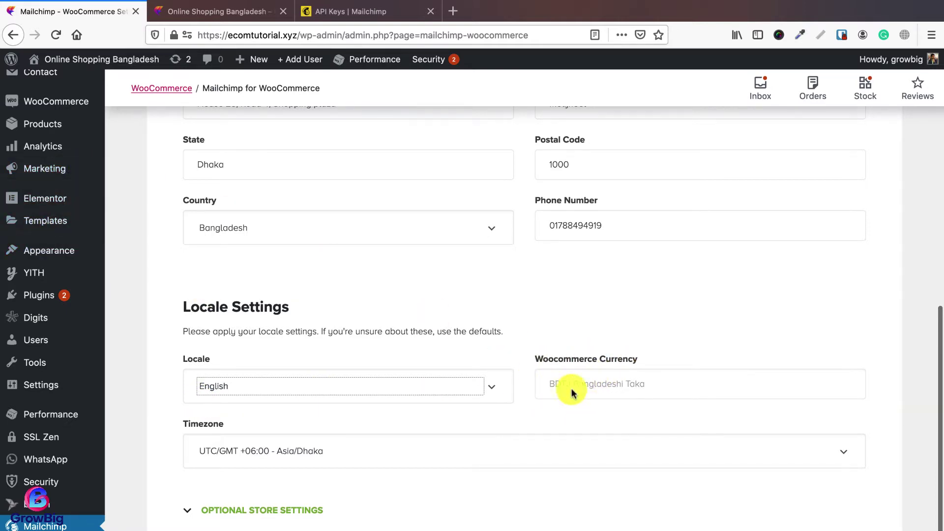
left_click(315, 467)
left_click(310, 449)
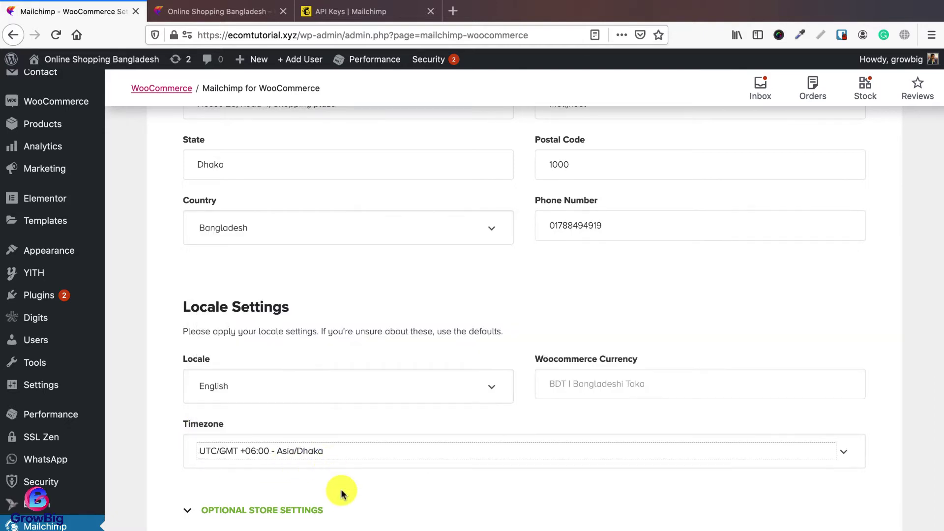
left_click(276, 511)
scroll(393, 511, "down", 3)
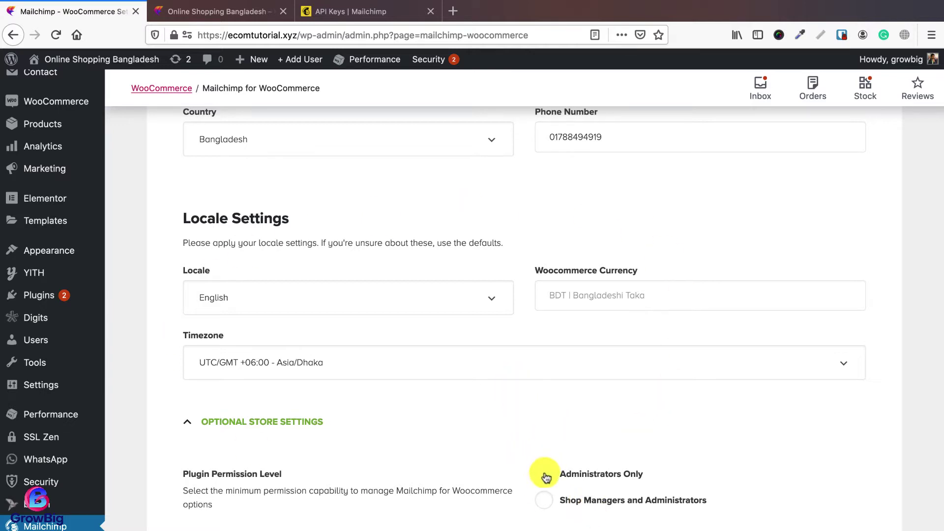
scroll(428, 434, "up", 12)
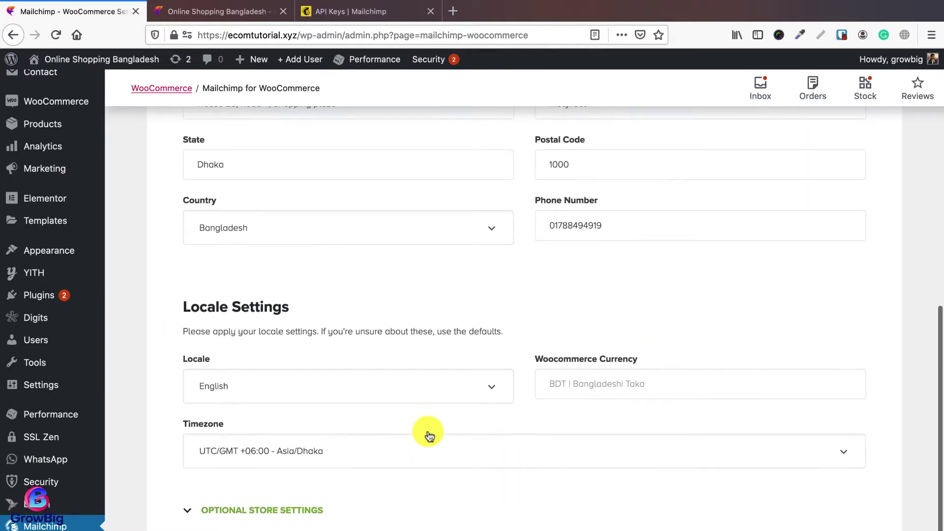
left_click(830, 443)
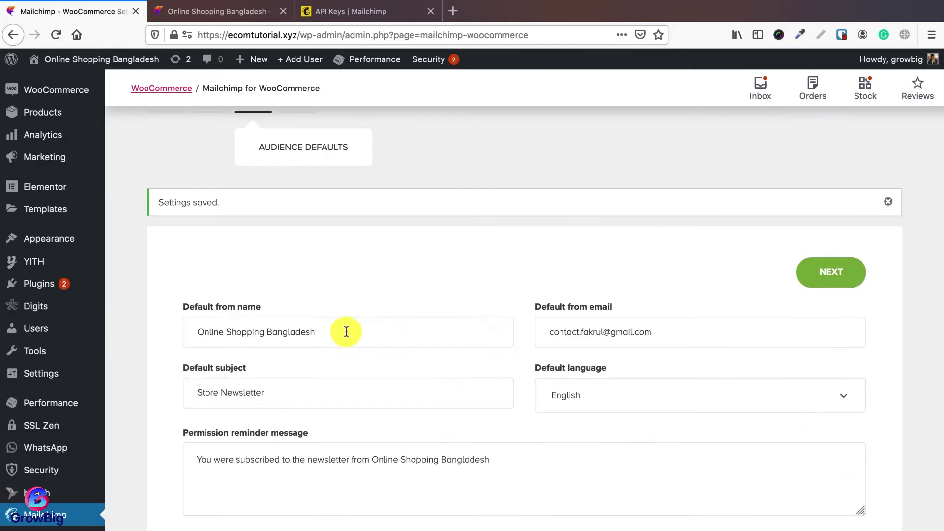
Step: Update the default from name and replace the sender email with the store's support address
left_click(343, 332)
triple_click(338, 331)
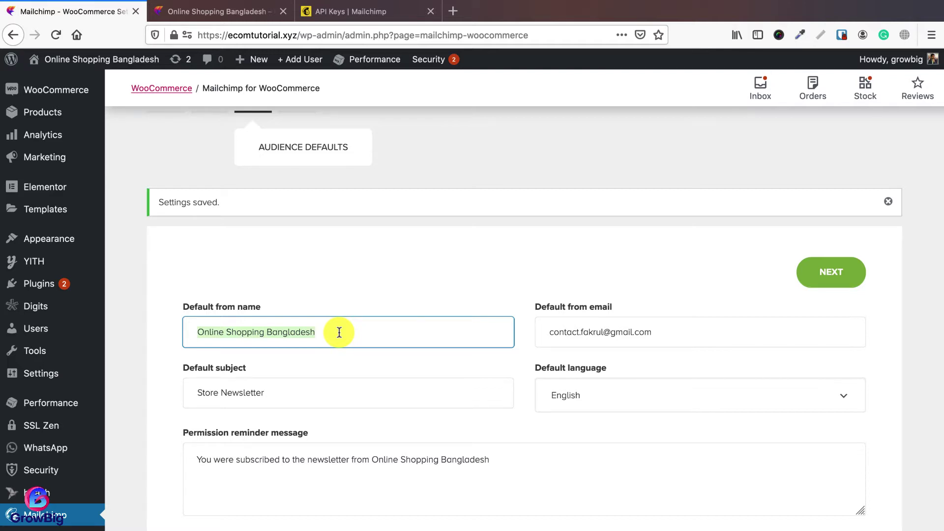
type("ShoppingBird")
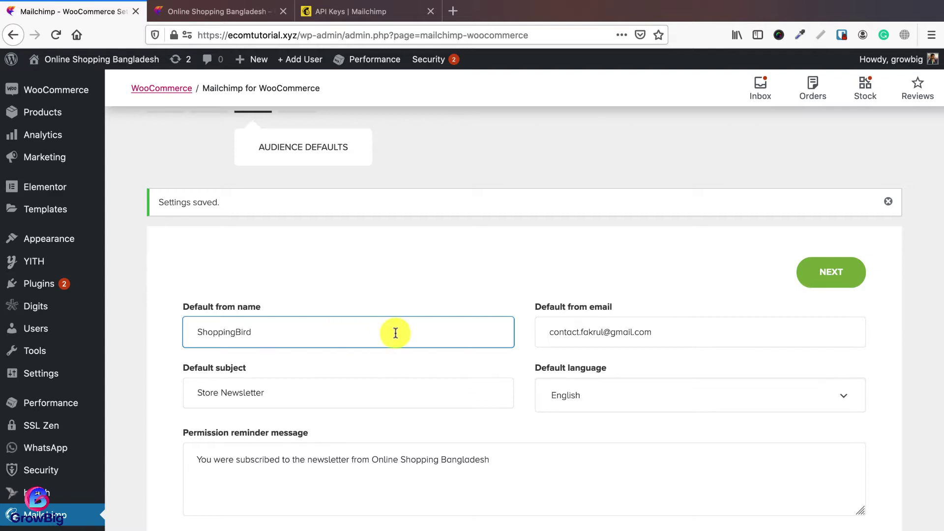
left_click(676, 331)
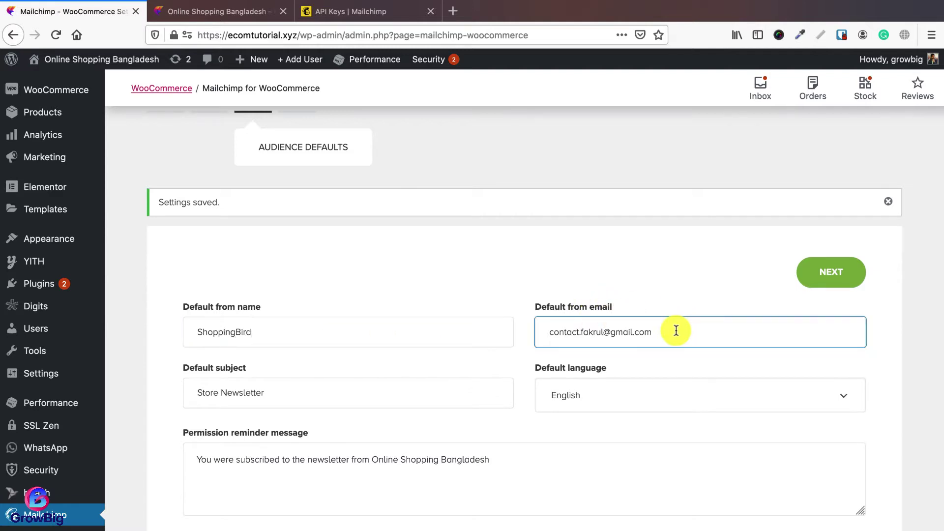
key("ctrl+a")
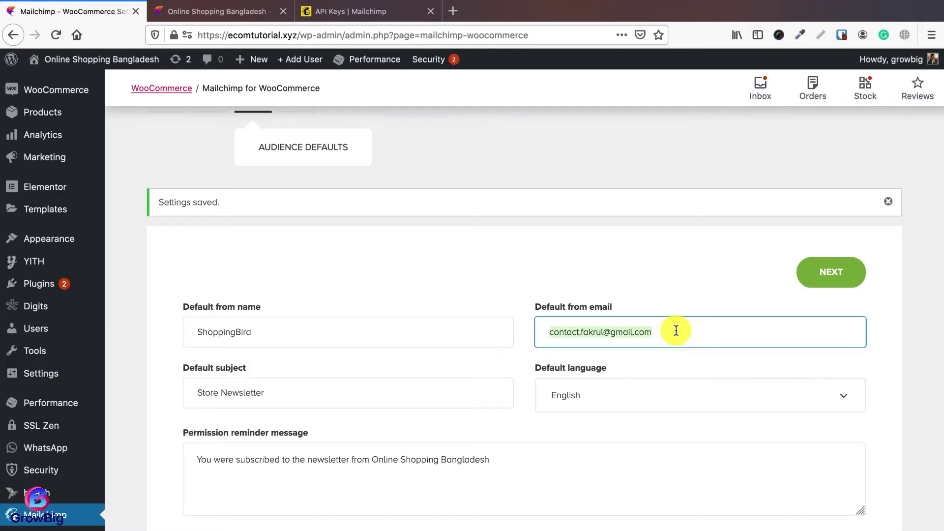
key("ctrl+v")
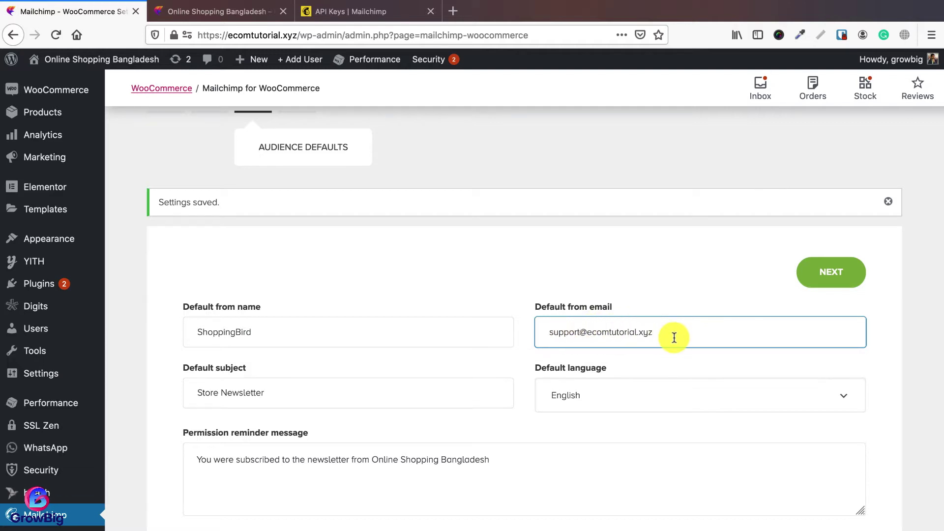
Step: Set the subject to ShoppingBird Offer and change the permission reminder's store name to ShoppingBird
left_click(308, 396)
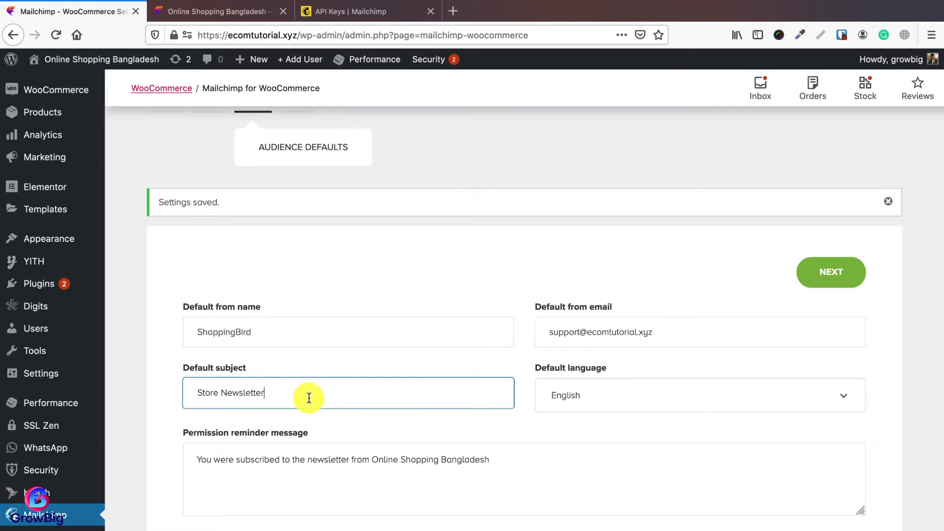
key("ctrl+a")
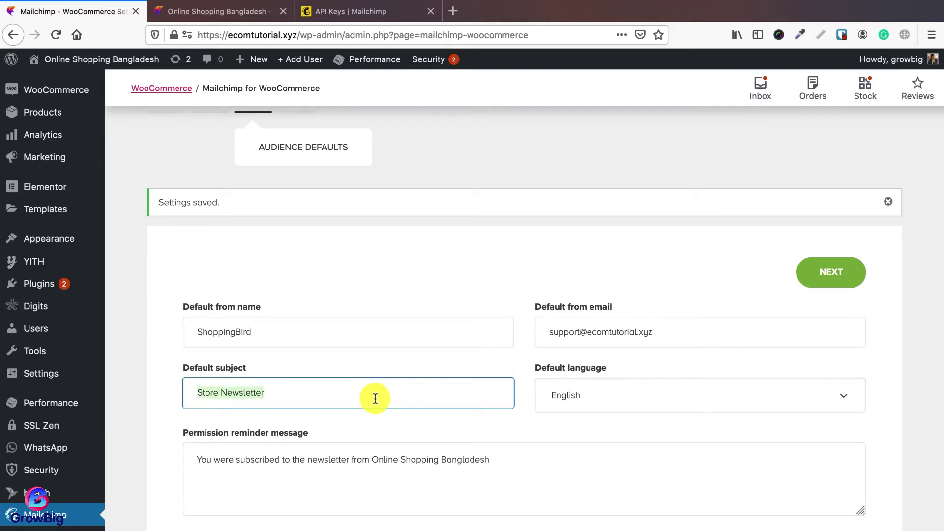
type("ShoppingBird Offer")
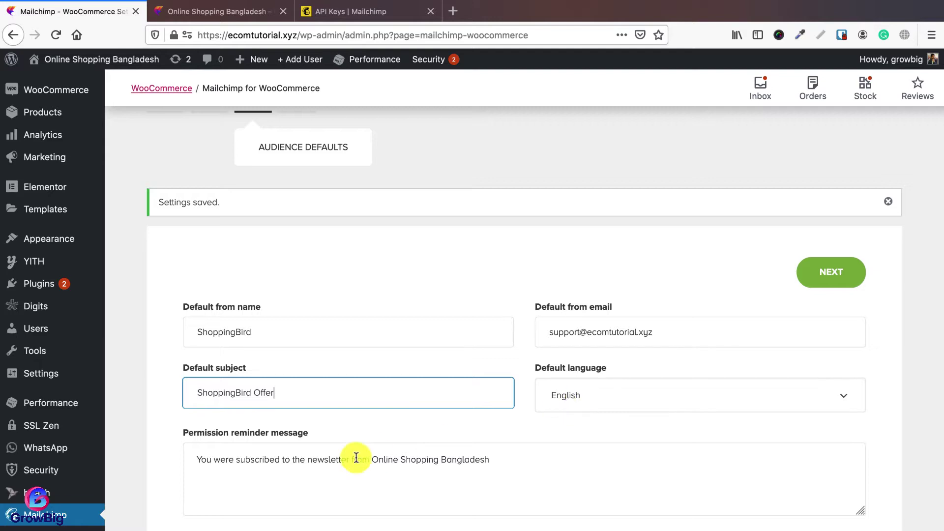
left_click(342, 459)
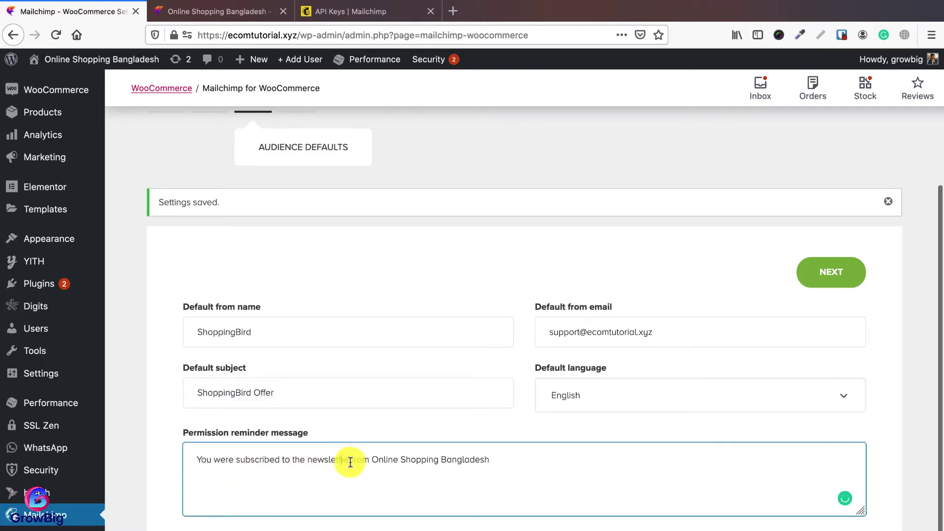
left_click(371, 460)
key("shift+super+Right")
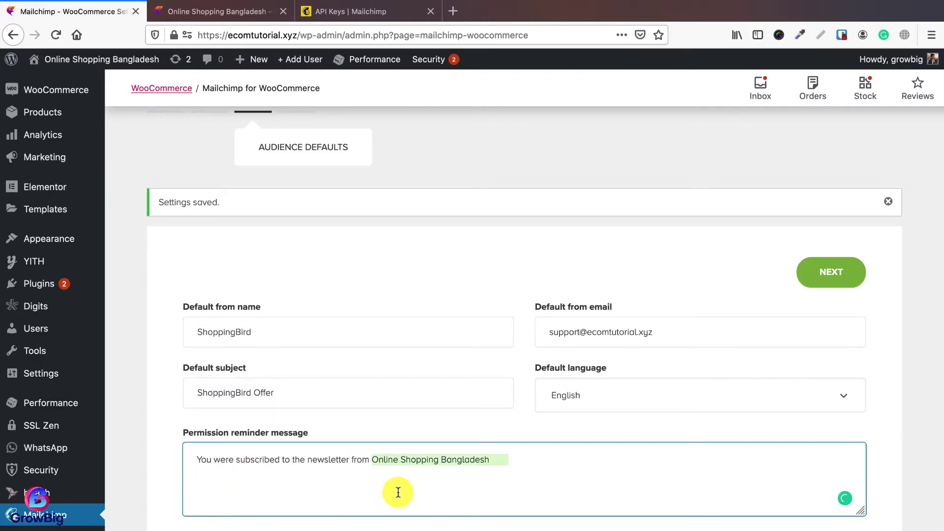
type("Shop")
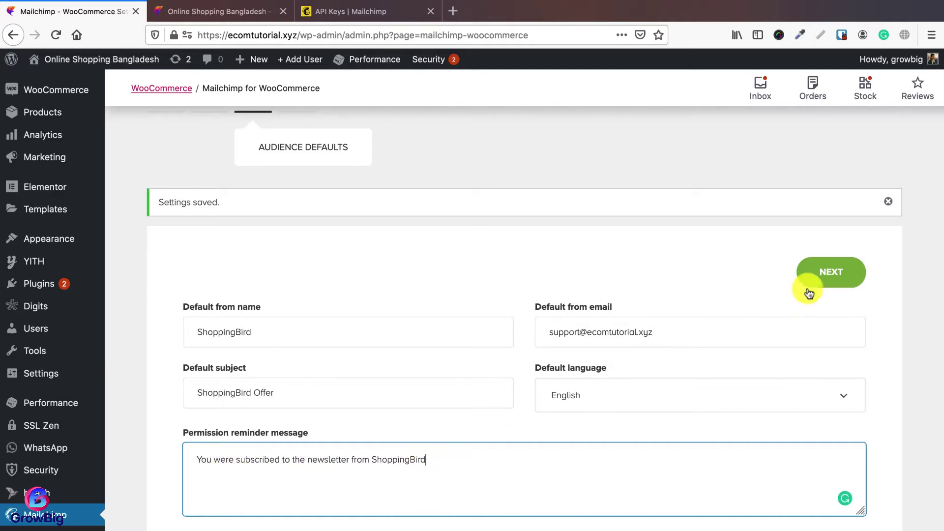
left_click(832, 272)
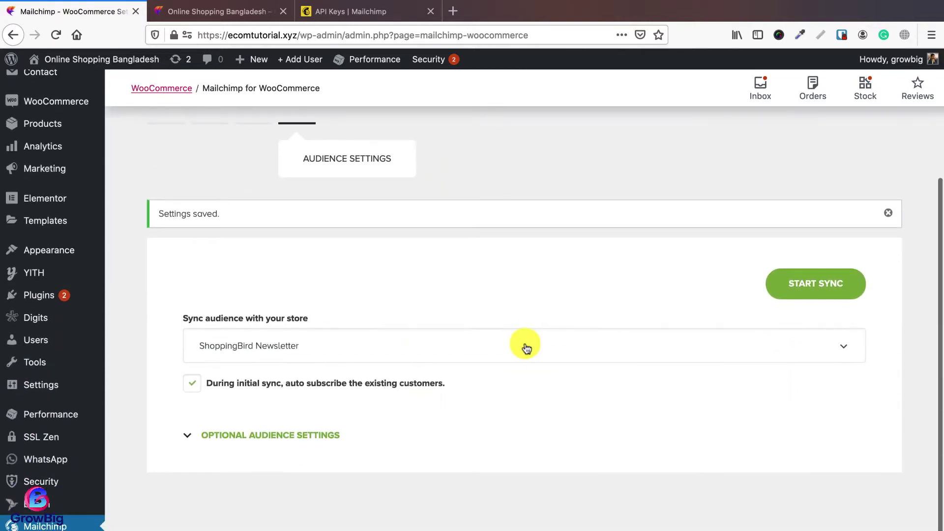
left_click(525, 345)
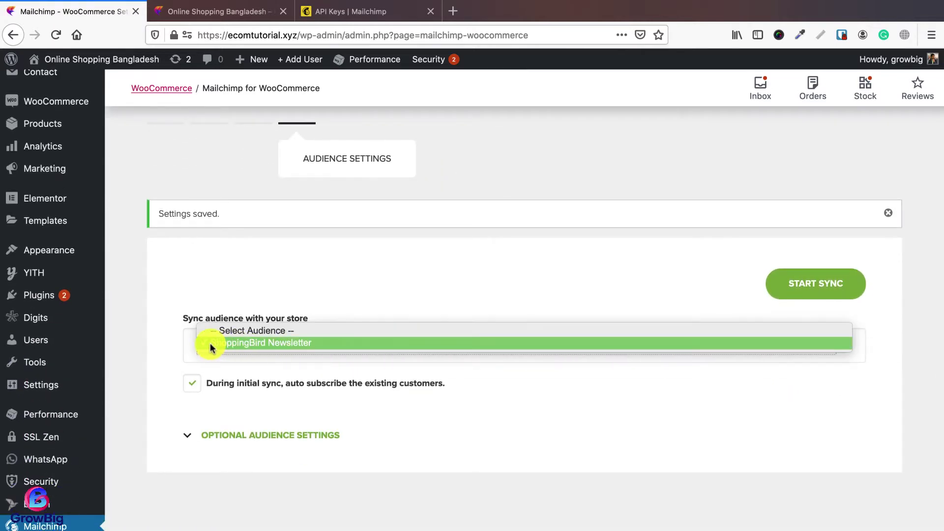
left_click(487, 456)
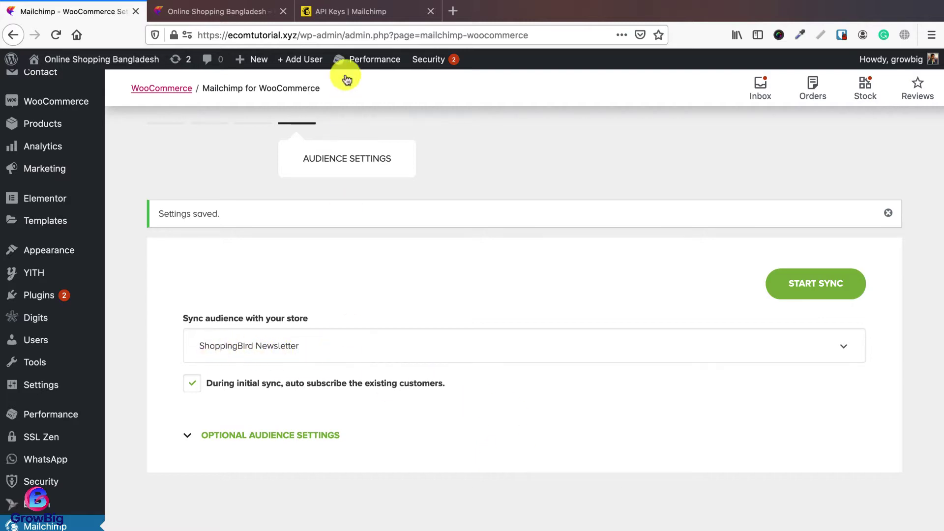
left_click(346, 11)
left_click(303, 80)
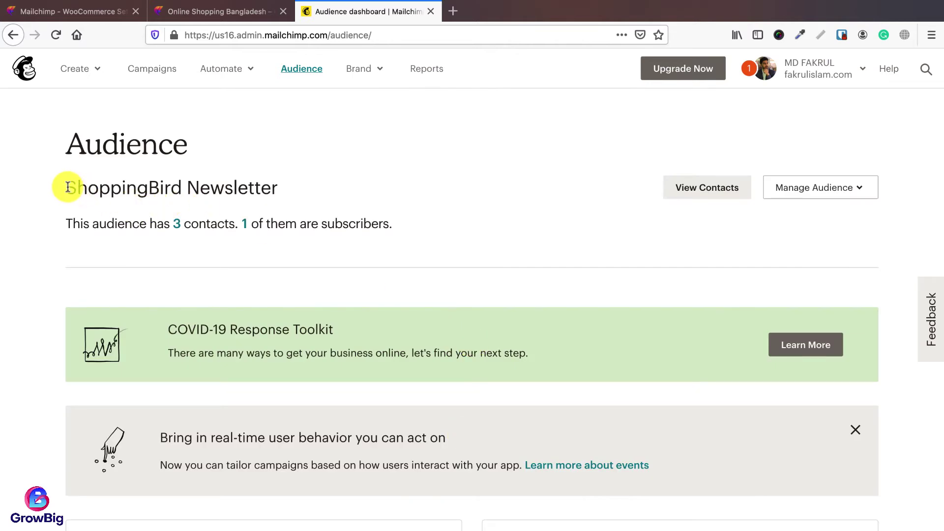
left_click_drag(64, 187, 282, 193)
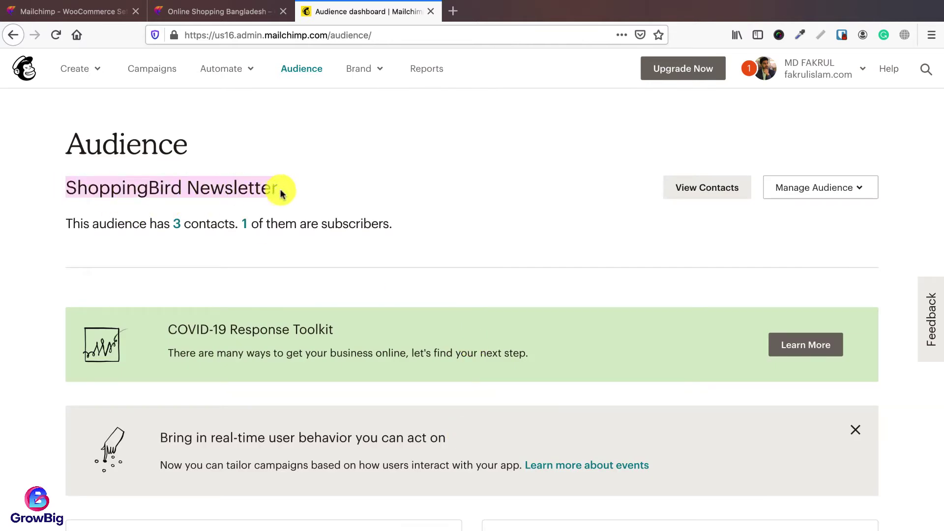
left_click(382, 293)
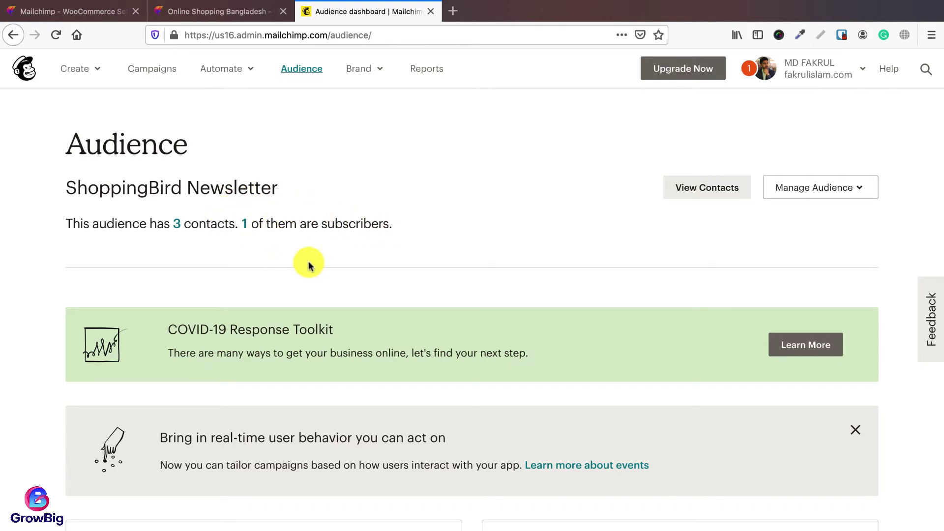
left_click(74, 12)
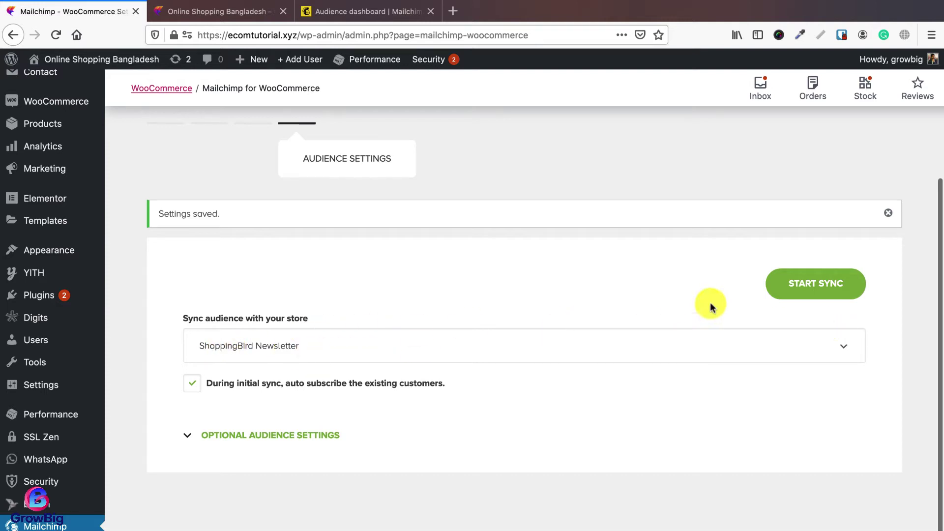
Step: Start the Mailchimp store sync and compare its progress with the audience dashboard
left_click(821, 294)
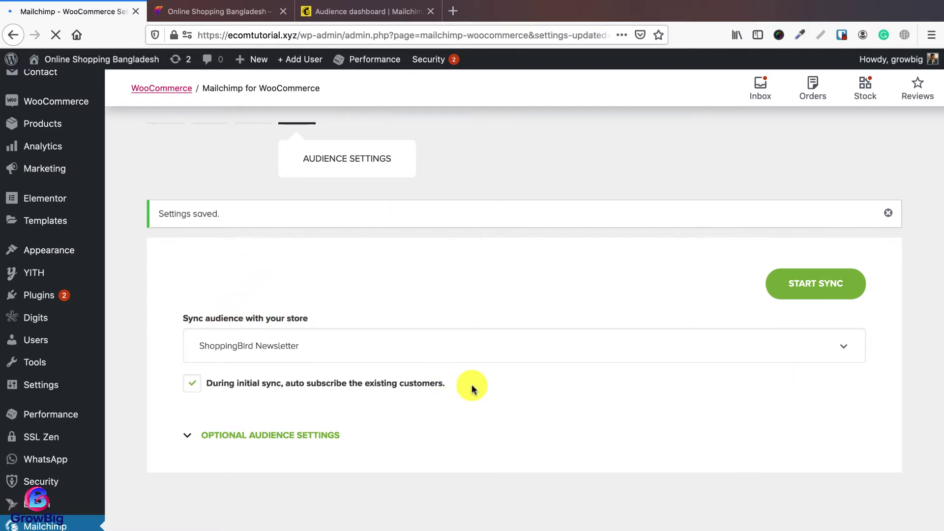
scroll(389, 386, "down", 3)
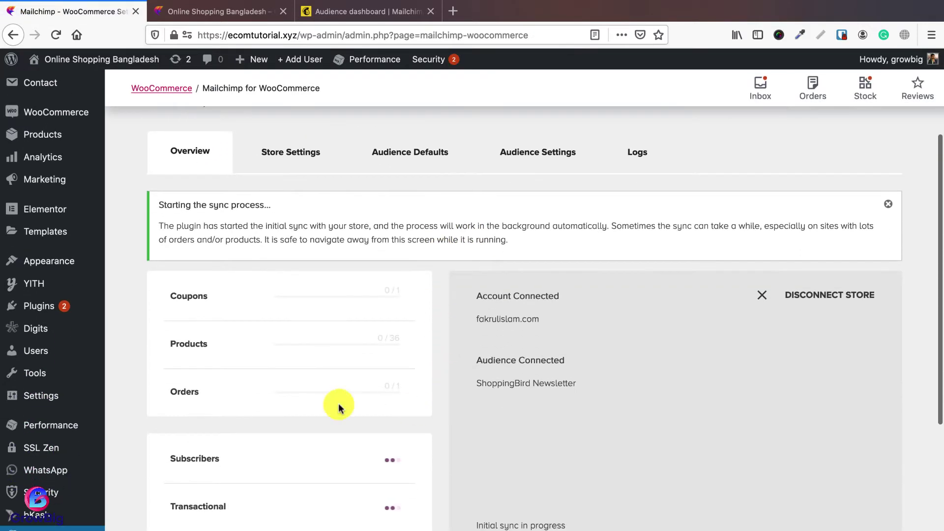
scroll(442, 344, "down", 3)
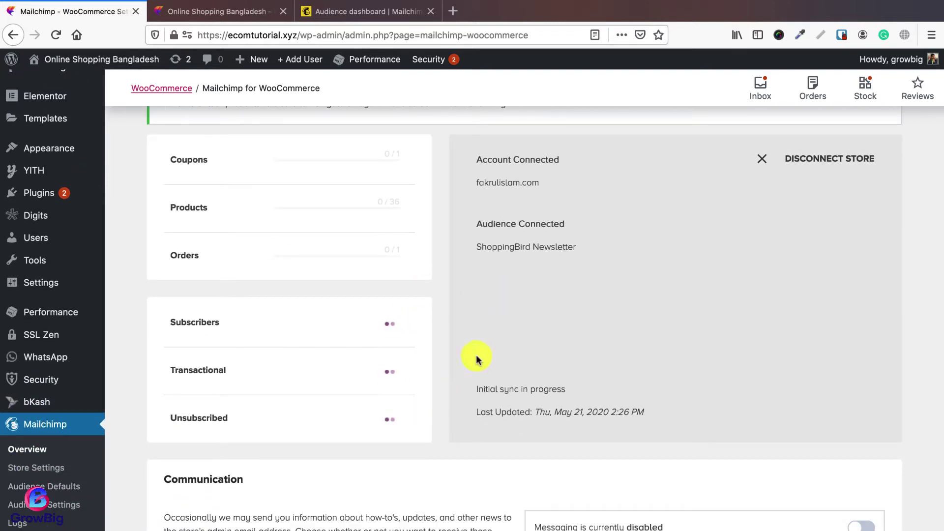
scroll(446, 356, "up", 3)
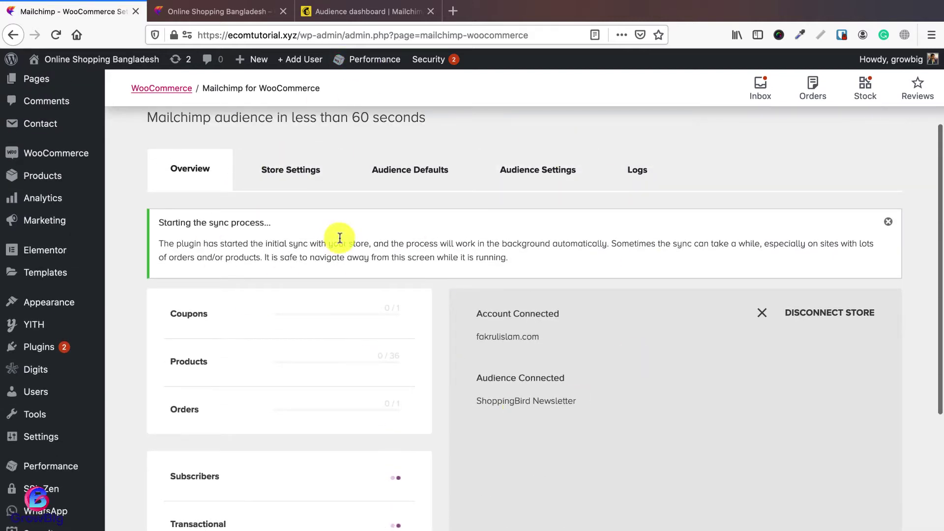
left_click(368, 12)
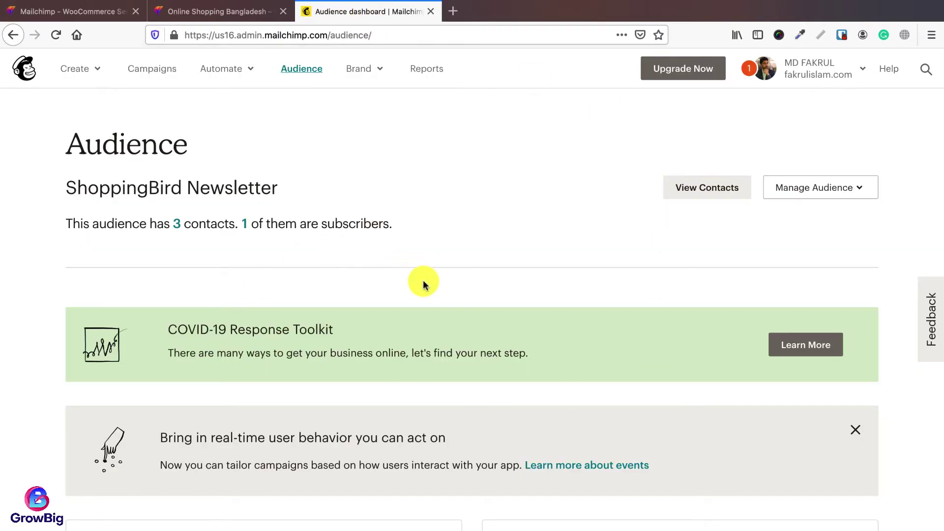
left_click(69, 9)
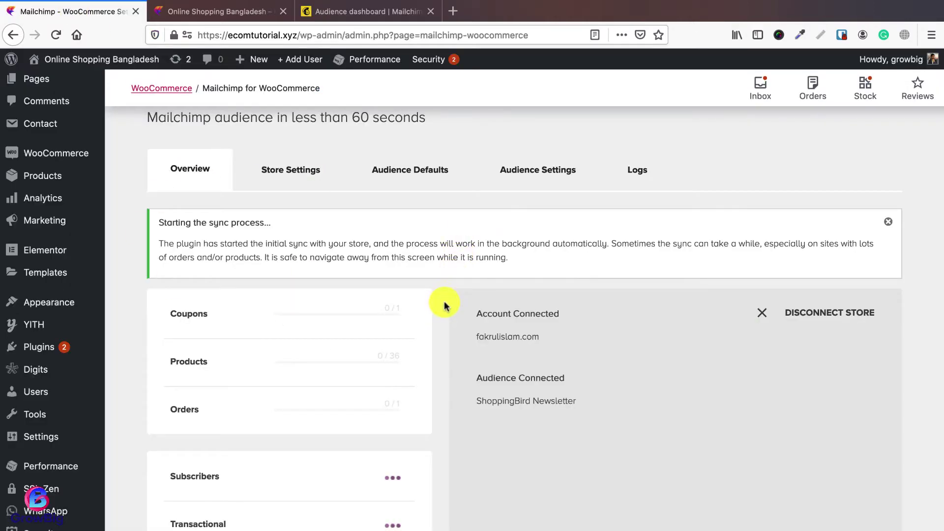
left_click(324, 12)
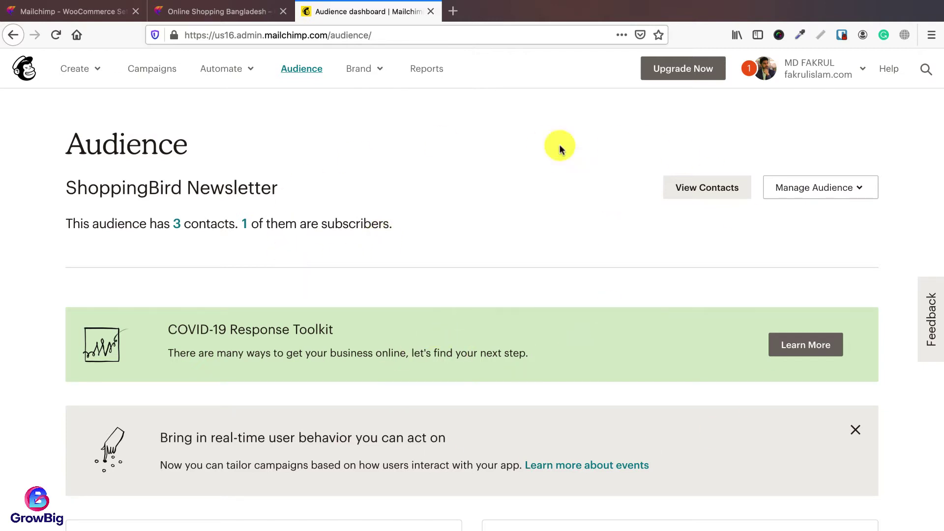
left_click(81, 15)
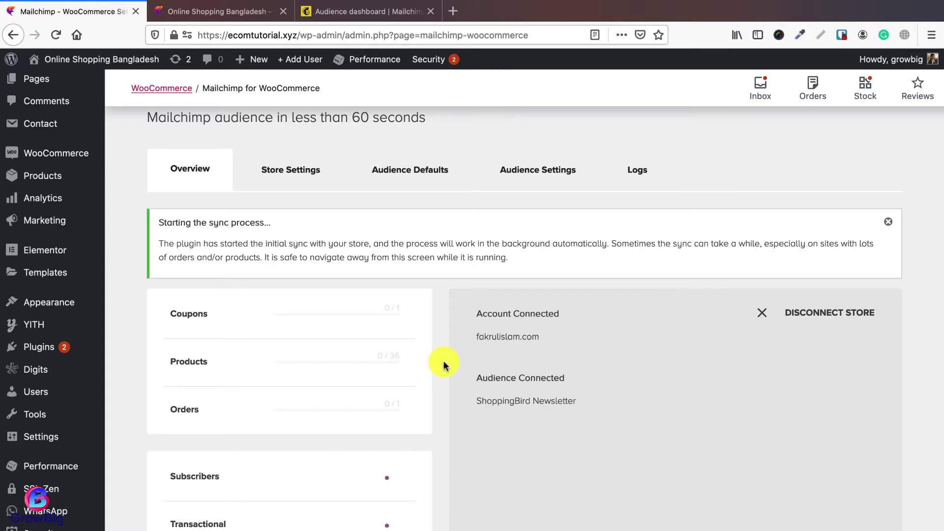
Step: Keep watching the sync page until 'Your store is synced with Mailchimp!' appears
scroll(453, 352, "down", 1)
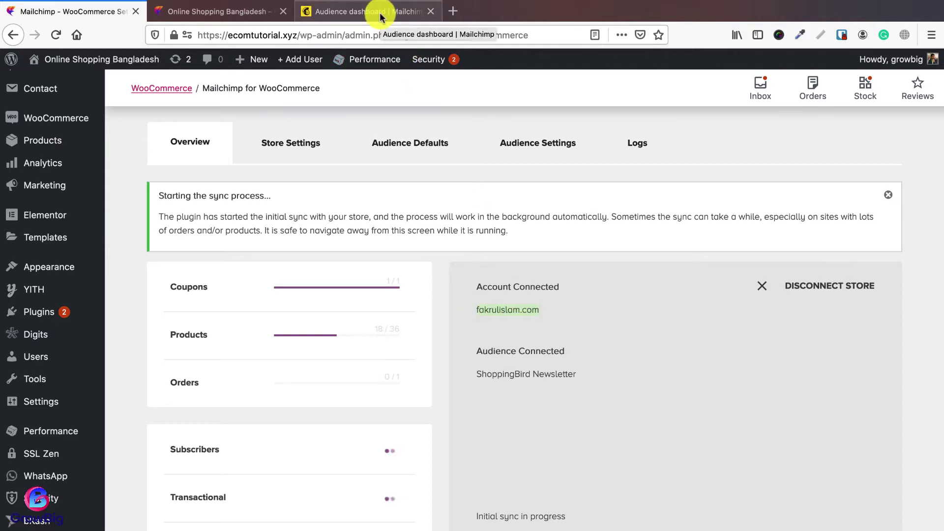
left_click(485, 310)
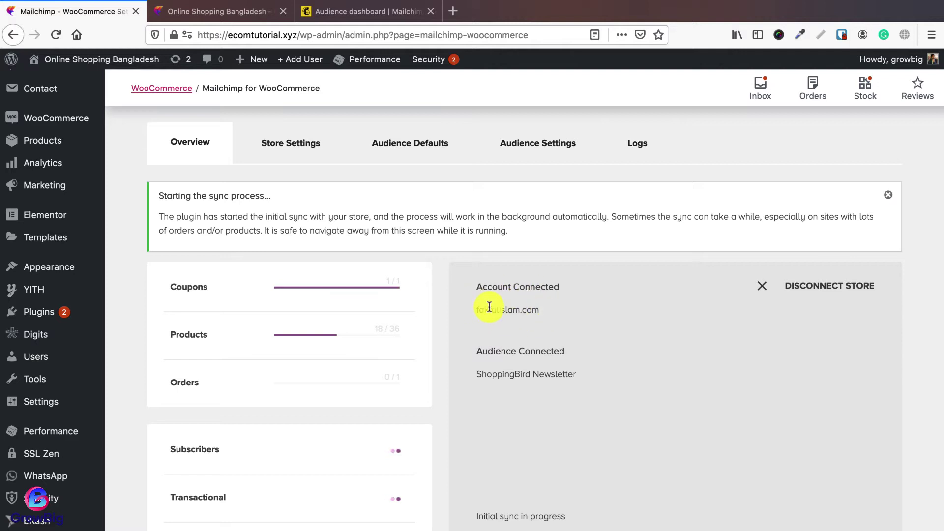
left_click(201, 11)
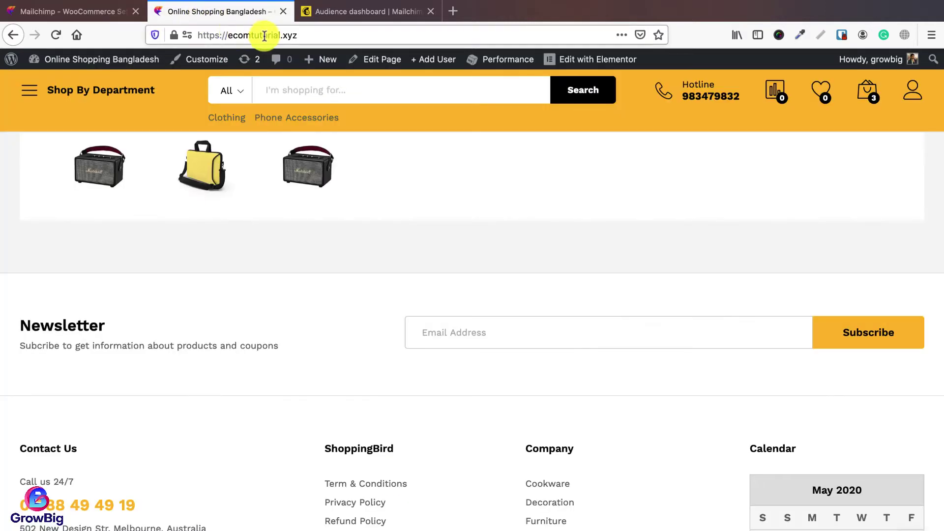
left_click(261, 33)
left_click(96, 12)
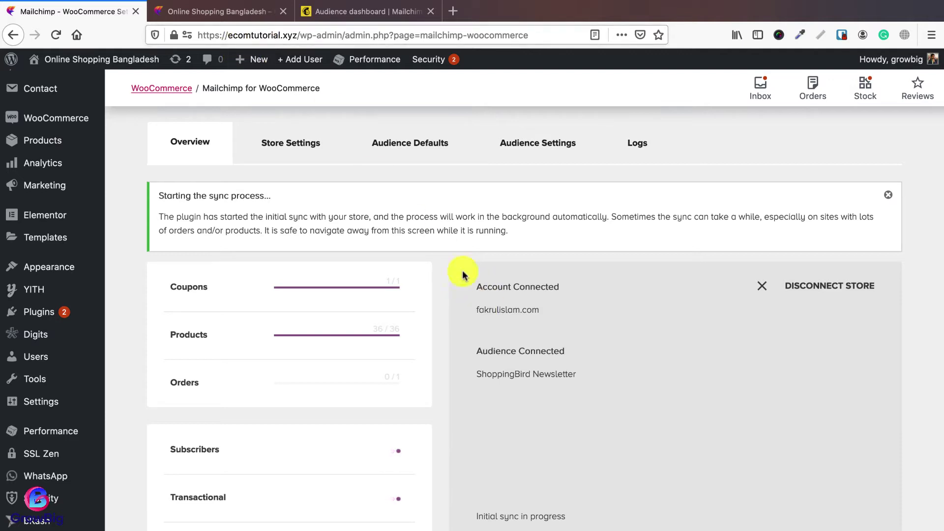
left_click_drag(488, 309, 537, 312)
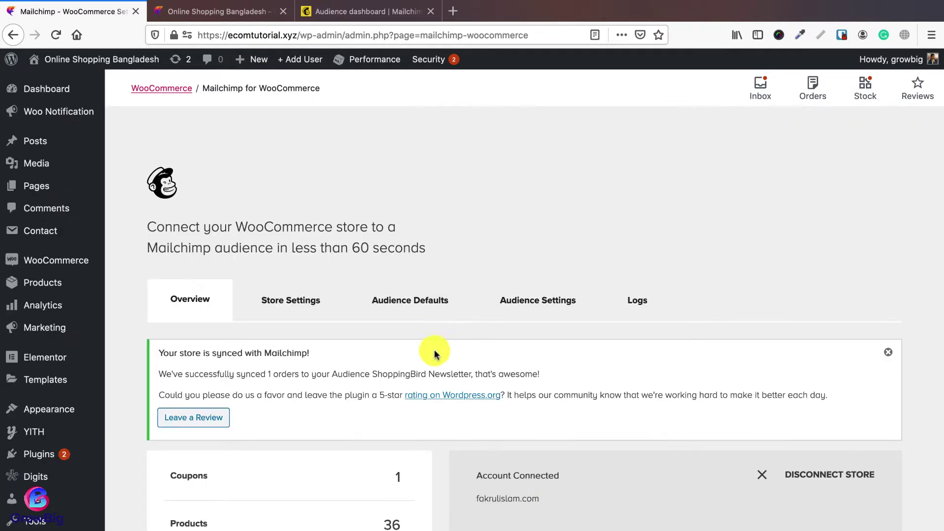
Step: Confirm ShoppingBird Newsletter is listed as the connected audience on the overview
scroll(440, 380, "down", 5)
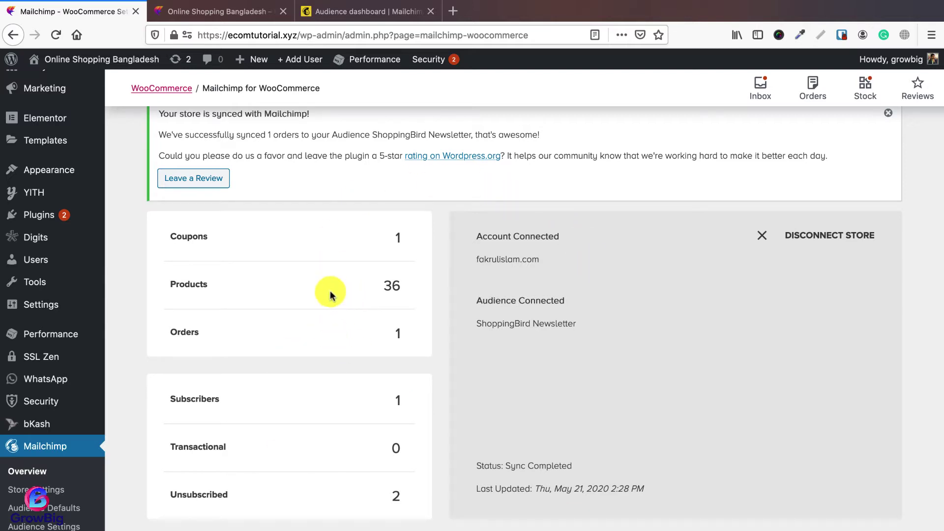
scroll(370, 402, "down", 1)
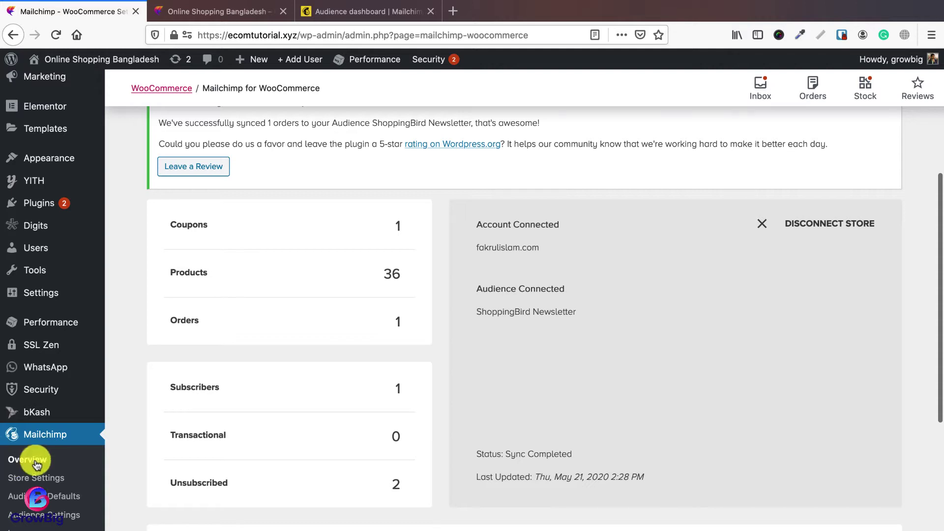
scroll(358, 384, "up", 2)
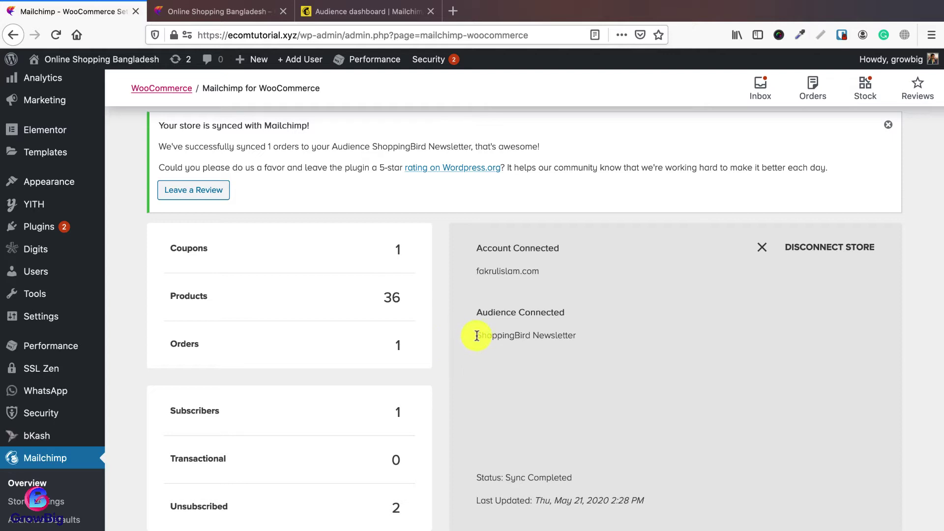
left_click_drag(476, 336, 566, 337)
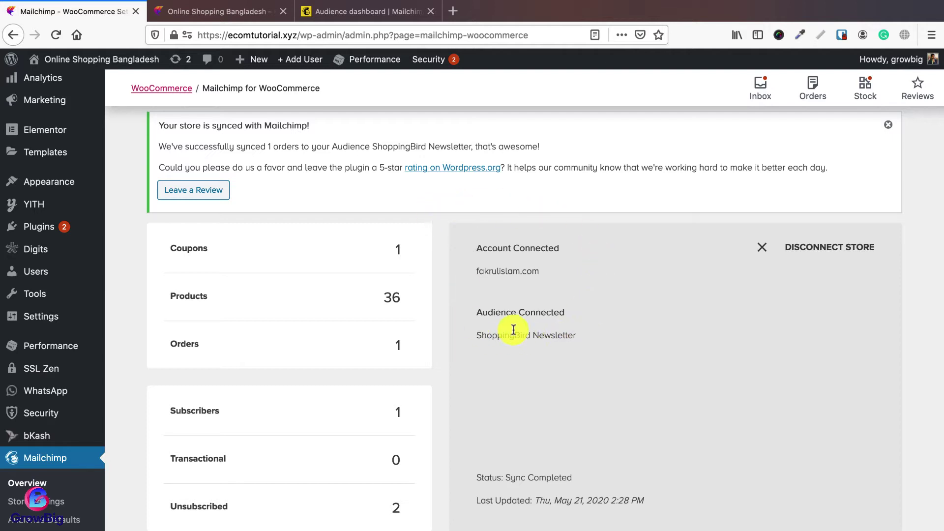
left_click_drag(476, 335, 557, 335)
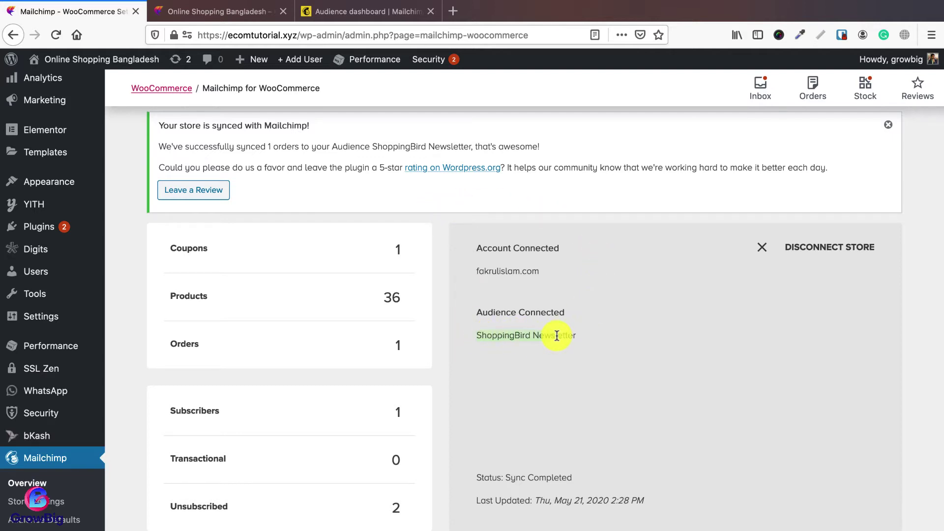
Step: Check the ShoppingBird Newsletter audience dashboard in Mailchimp and open its Campaigns page
left_click(366, 12)
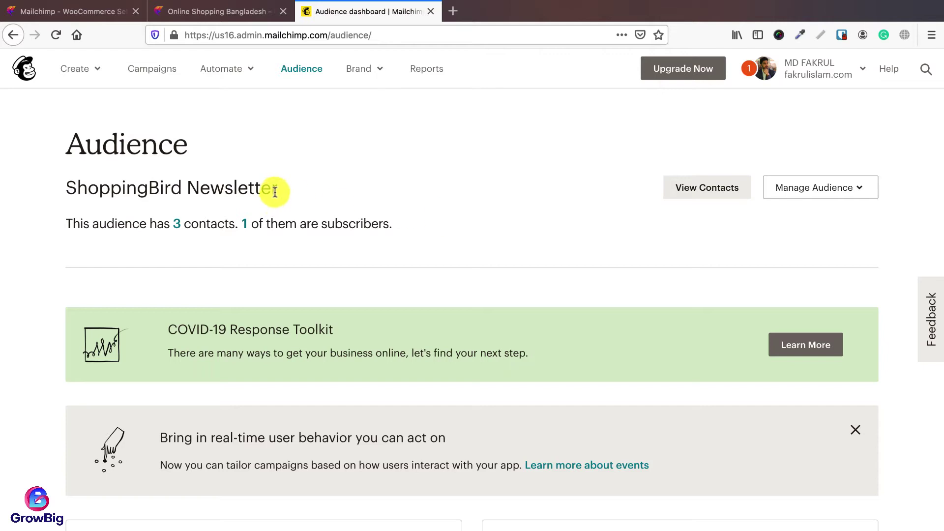
left_click_drag(278, 189, 77, 189)
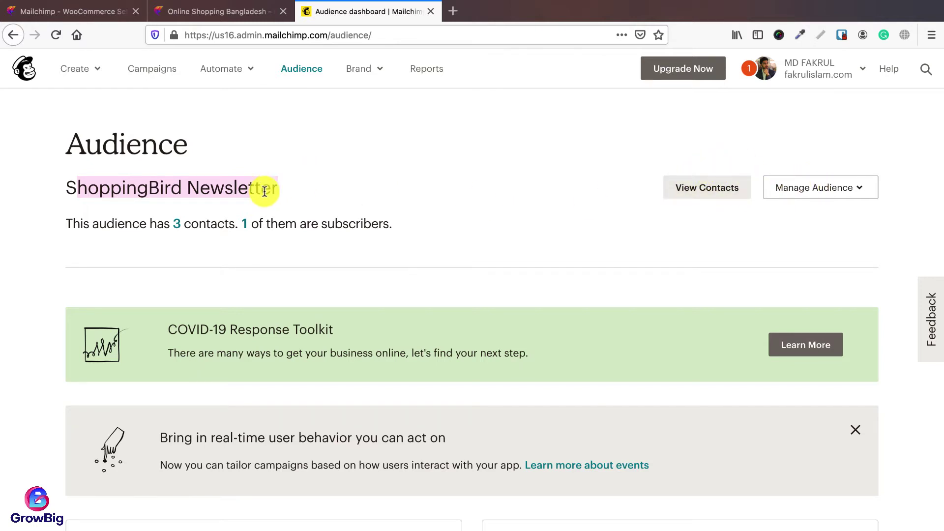
left_click_drag(278, 189, 63, 190)
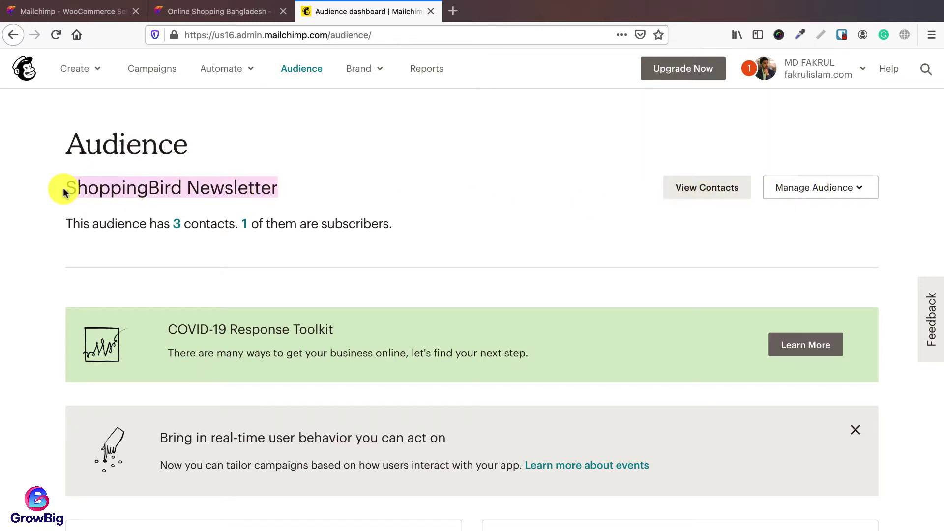
left_click(101, 14)
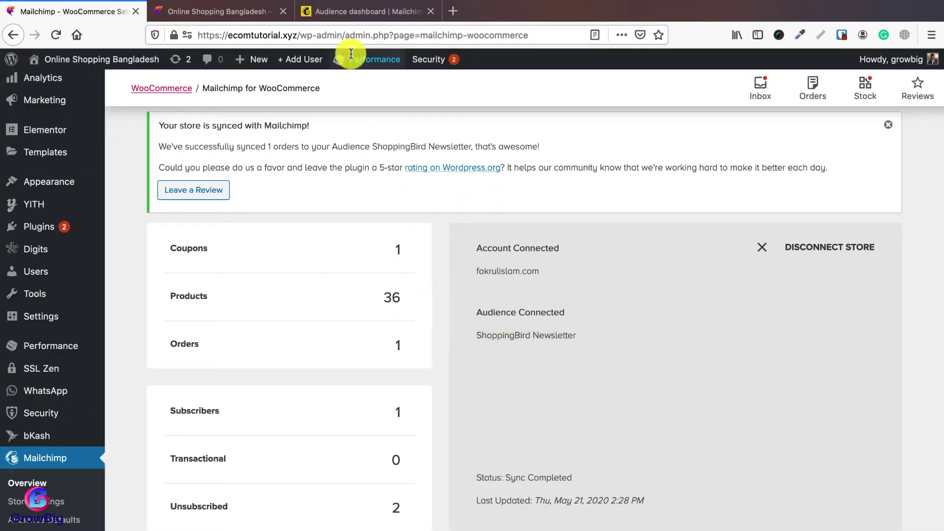
left_click(350, 12)
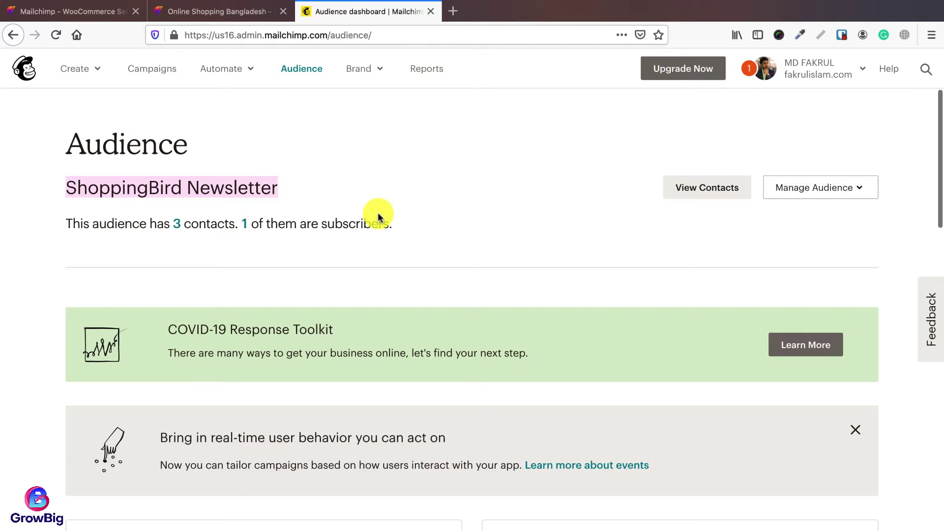
left_click(367, 181)
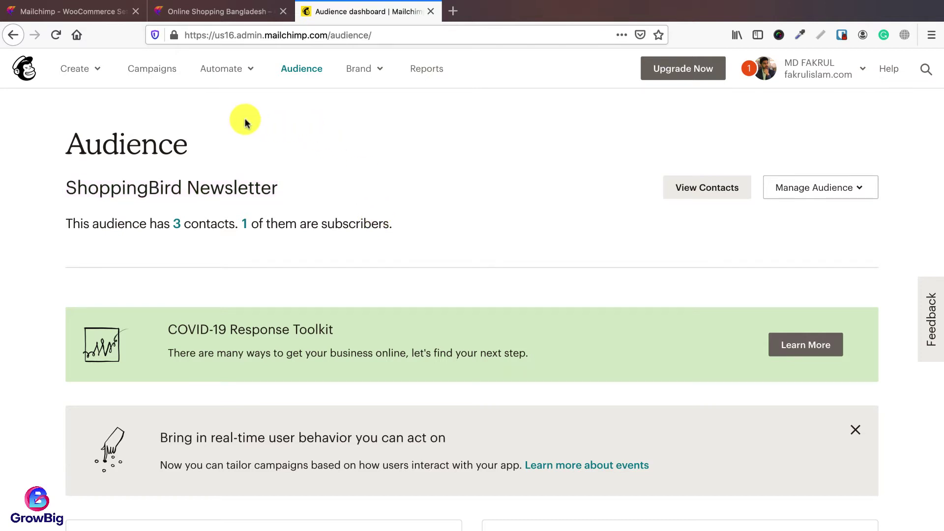
left_click(152, 70)
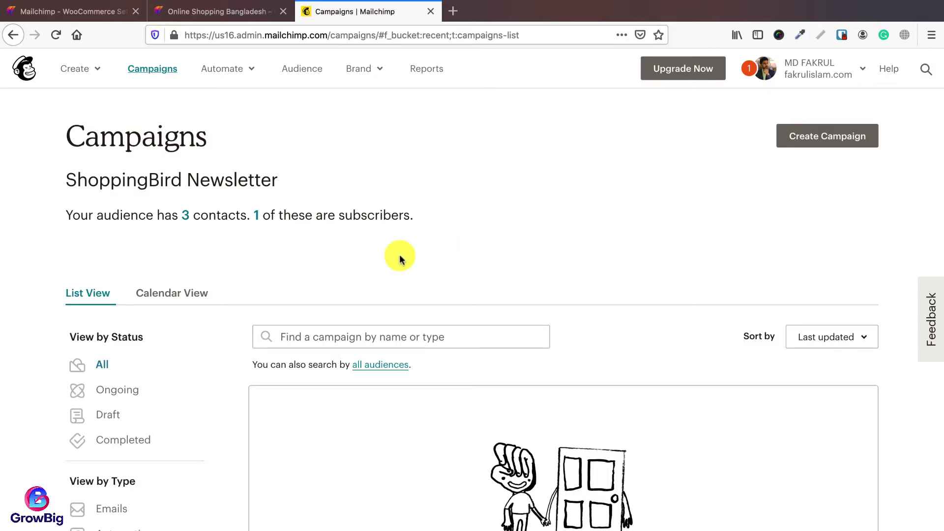
left_click(206, 10)
scroll(806, 187, "up", 5)
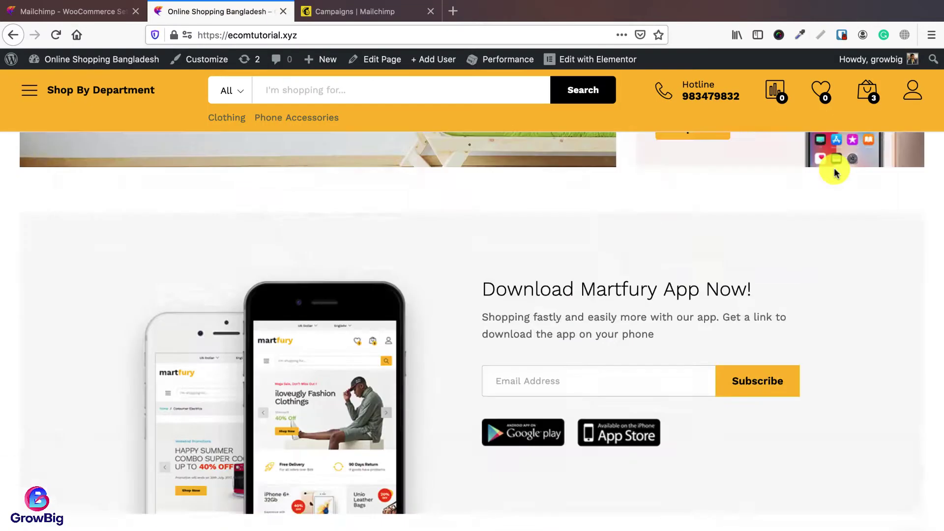
scroll(835, 172, "up", 8)
mouse_move(866, 98)
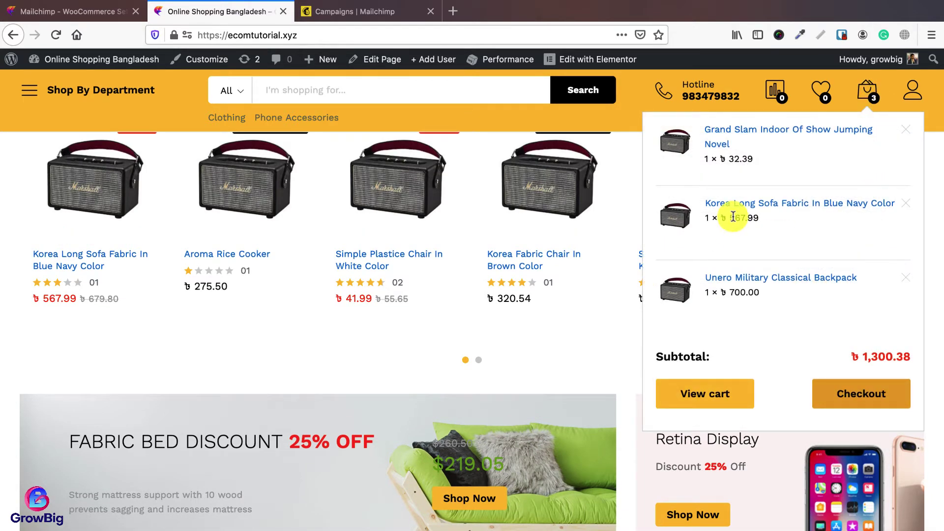
scroll(446, 352, "down", 5)
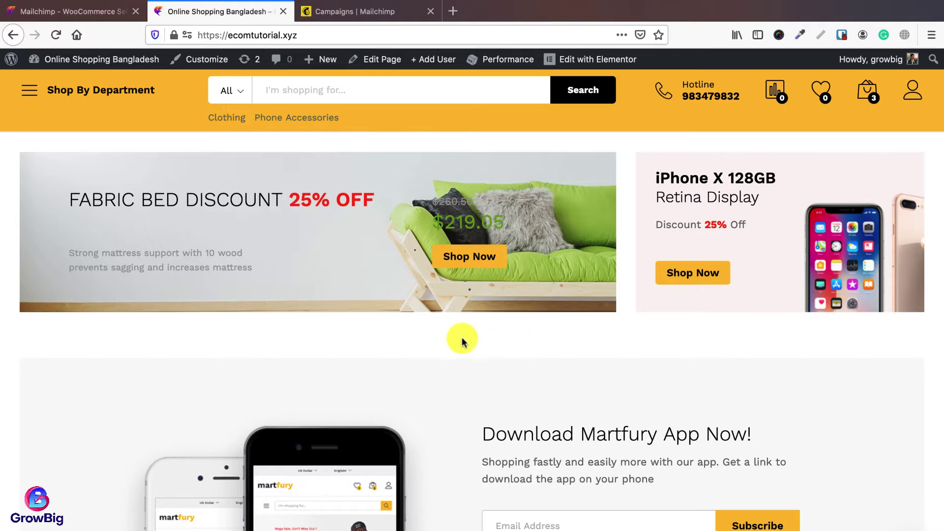
left_click(339, 11)
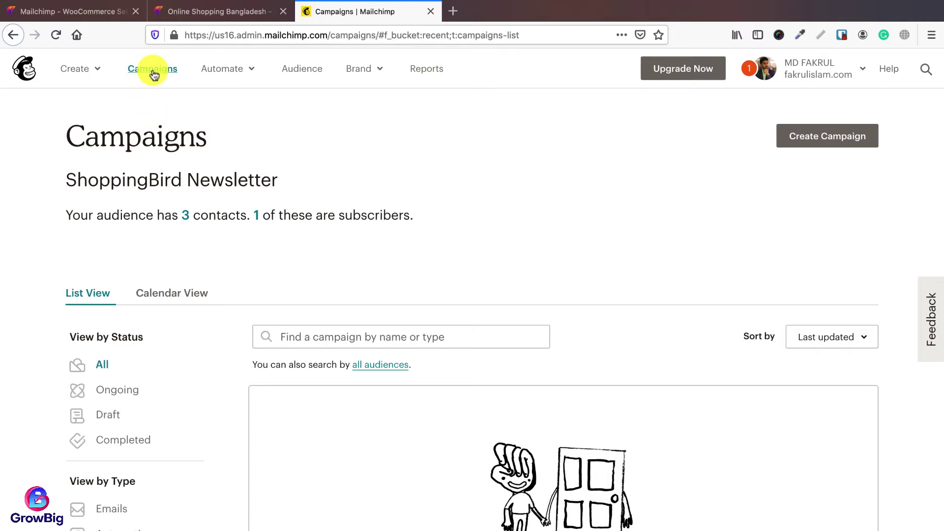
Step: Create a new campaign and search the campaign types for 'pop up'
left_click(814, 139)
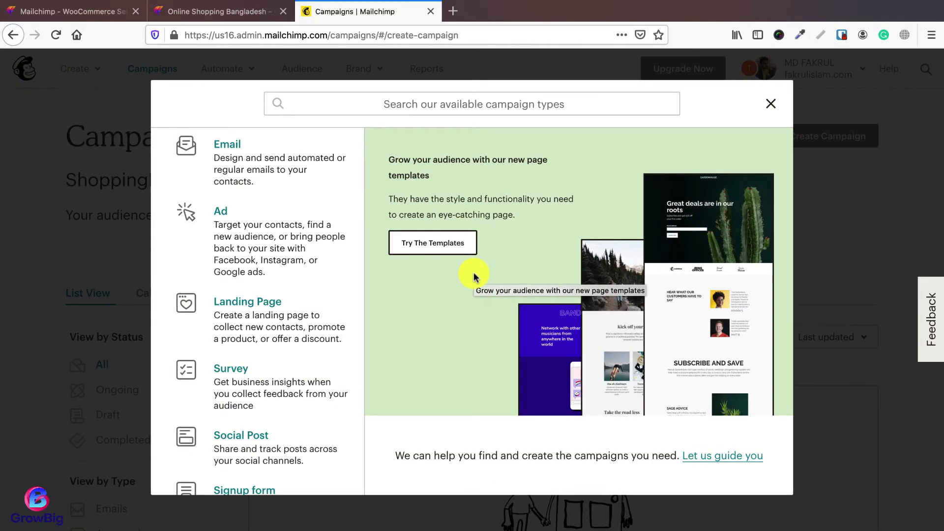
left_click(247, 167)
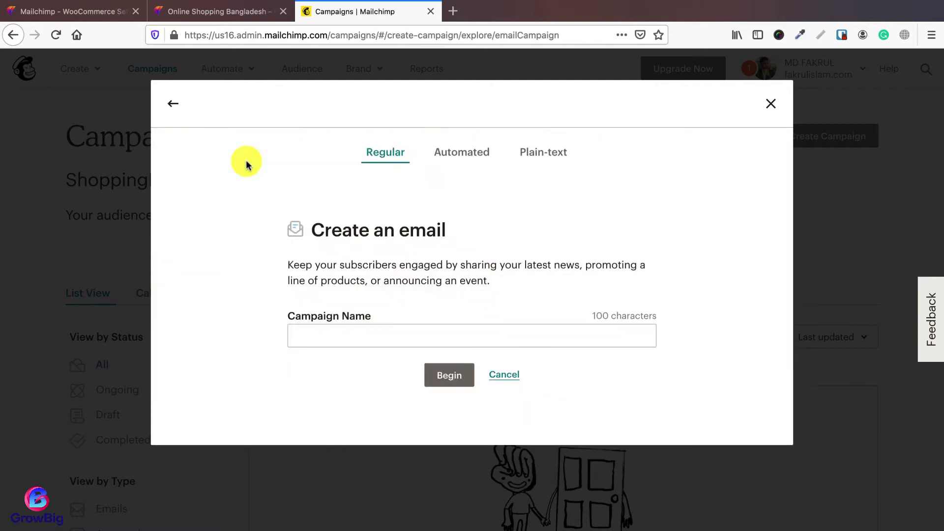
left_click(174, 104)
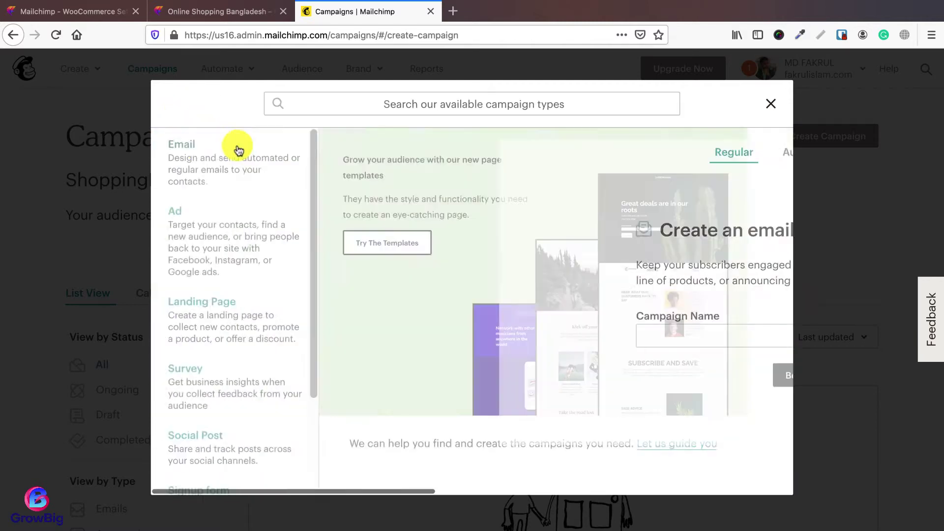
left_click(417, 106)
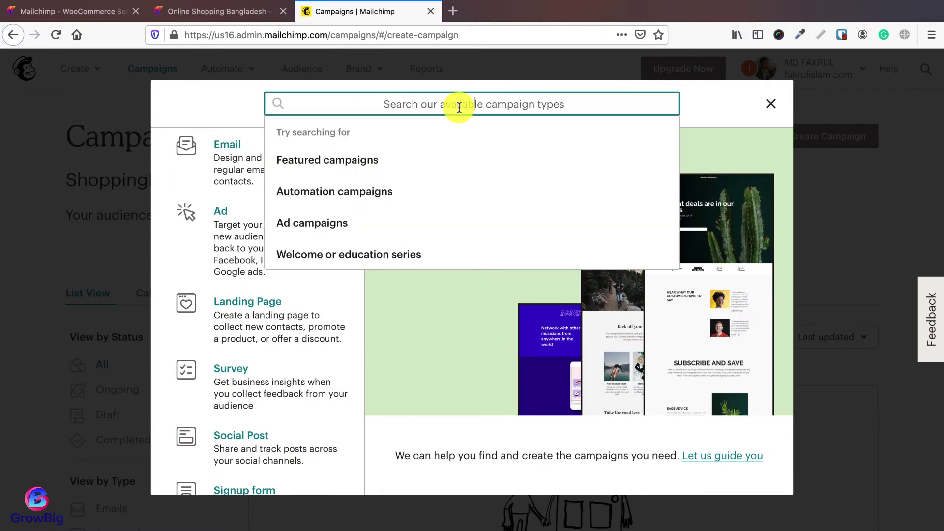
type("pop up")
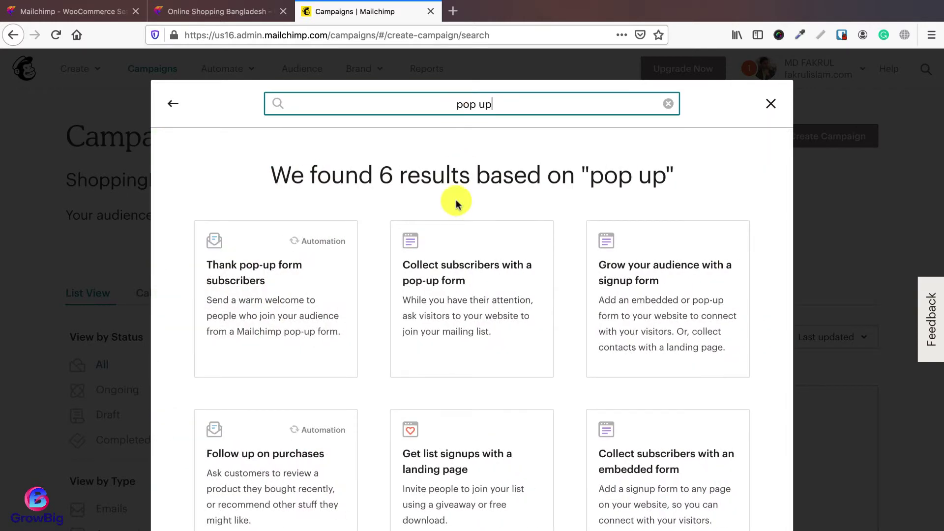
scroll(453, 212, "down", 1)
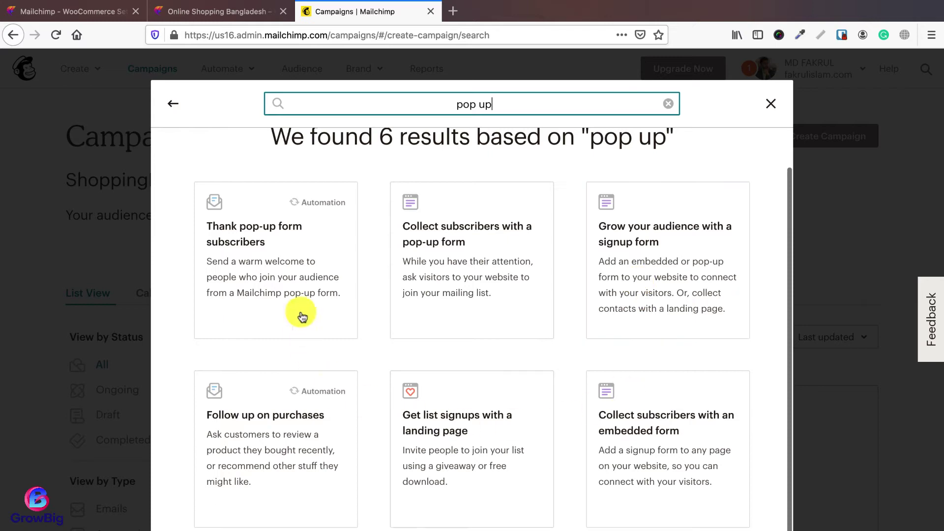
Step: Reload the store homepage, then choose collecting subscribers with a pop-up form
left_click(193, 11)
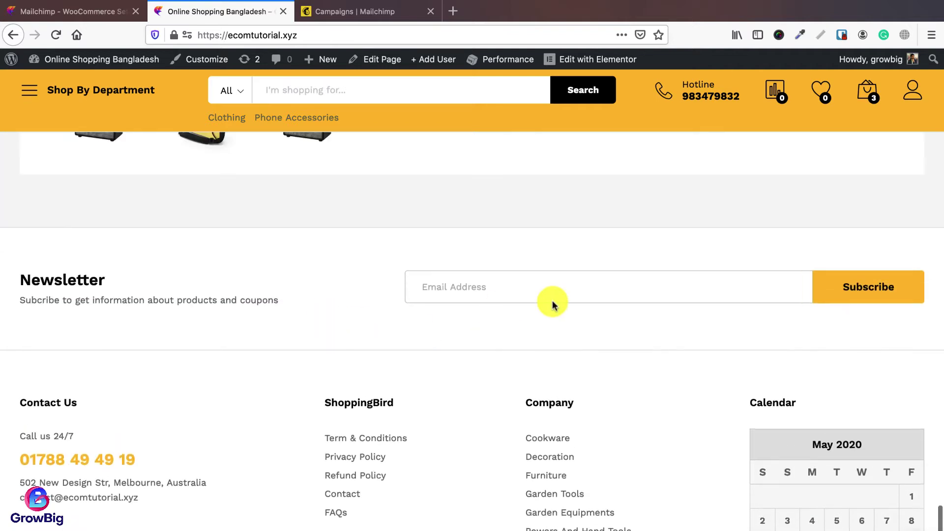
right_click(239, 8)
left_click(260, 17)
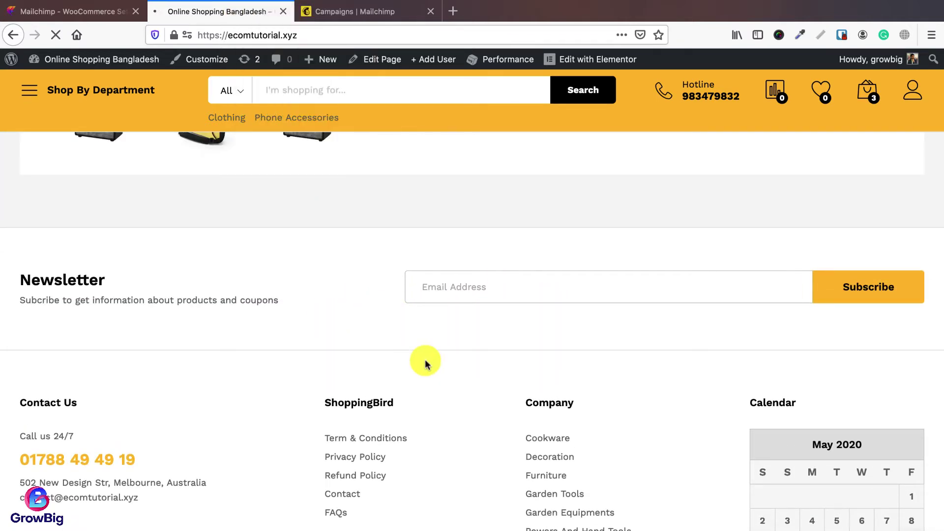
left_click(359, 12)
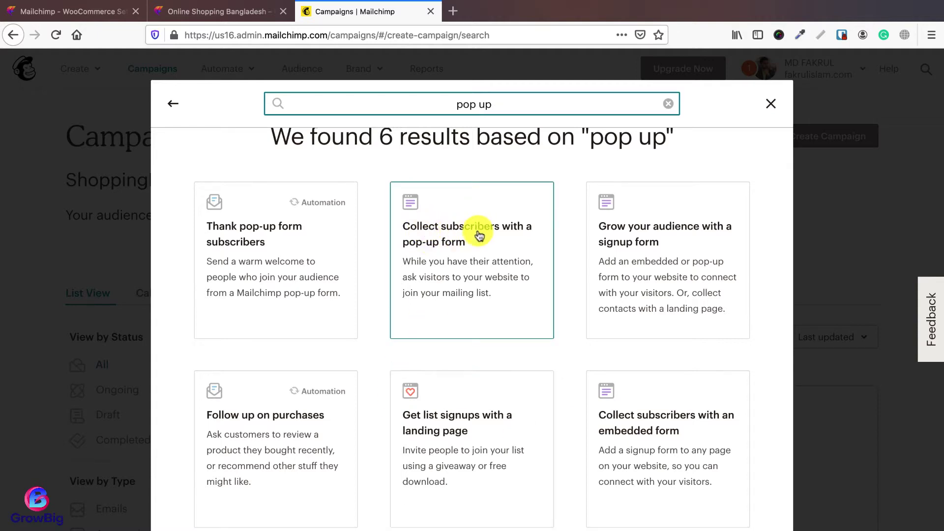
left_click(438, 259)
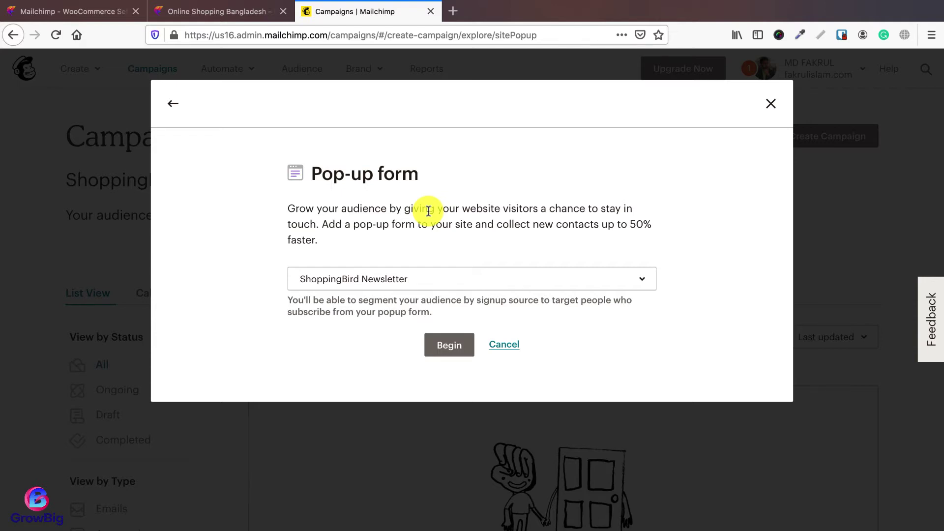
Step: Set ShoppingBird Newsletter as the pop-up form's audience and begin building it
left_click(403, 279)
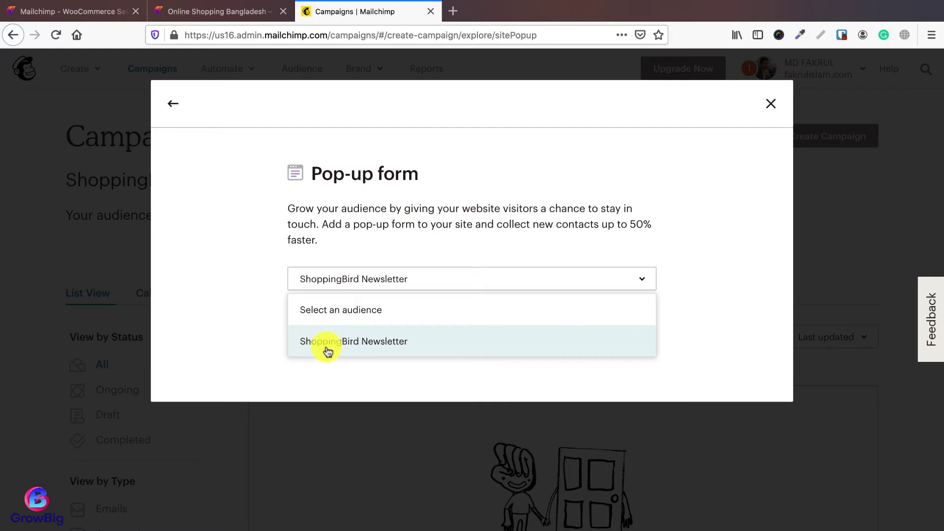
left_click(397, 350)
left_click(445, 341)
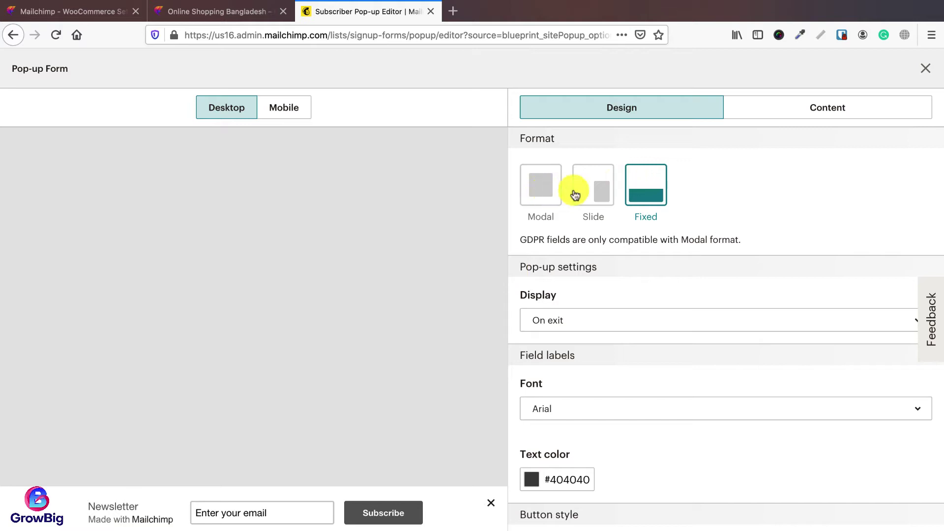
Step: Try the Modal and Slide formats, then settle on the Fixed bottom-bar format for the pop-up
left_click(541, 192)
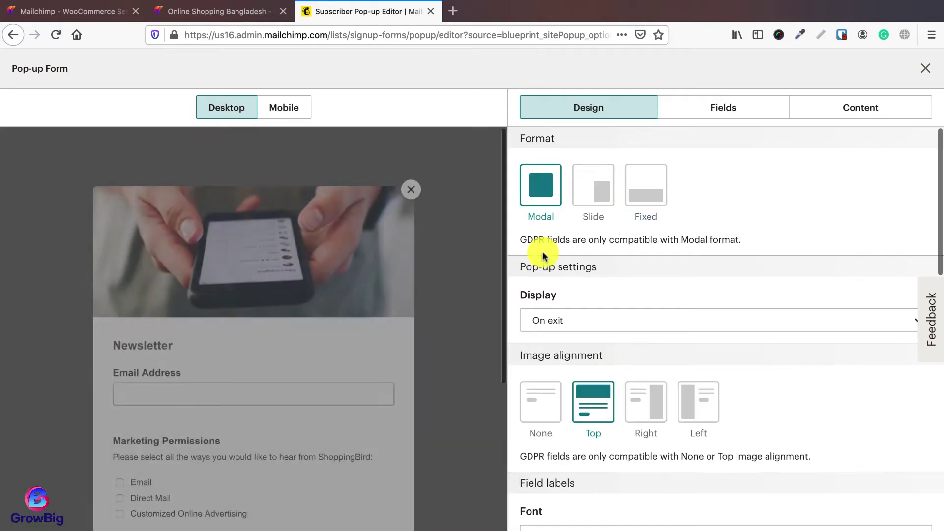
left_click(596, 199)
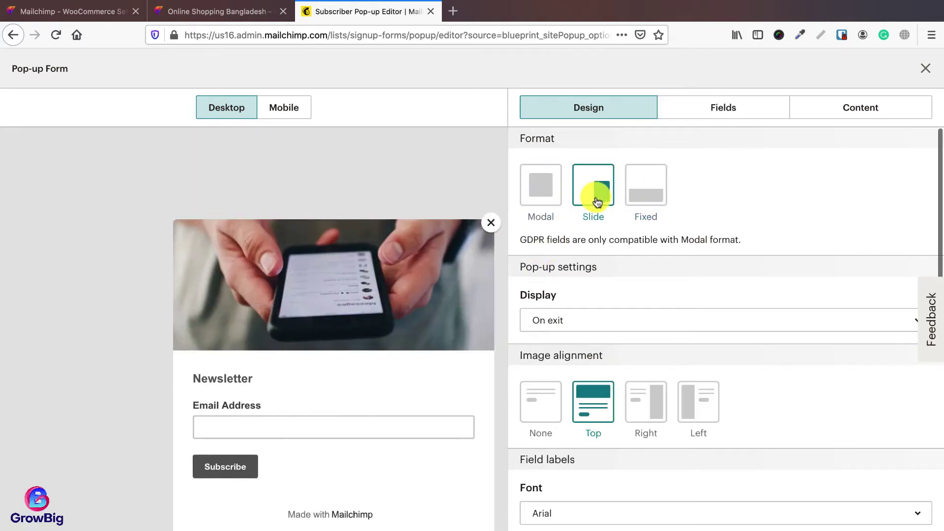
left_click(635, 197)
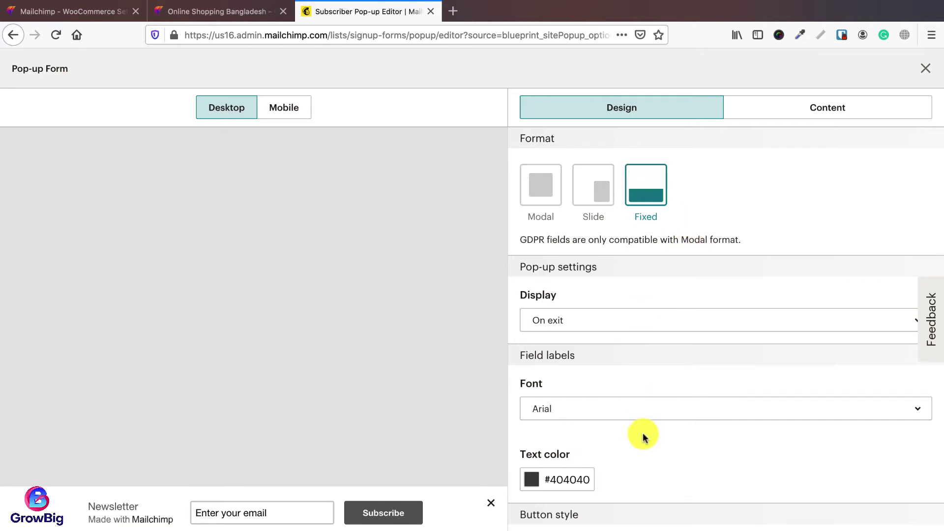
left_click(537, 192)
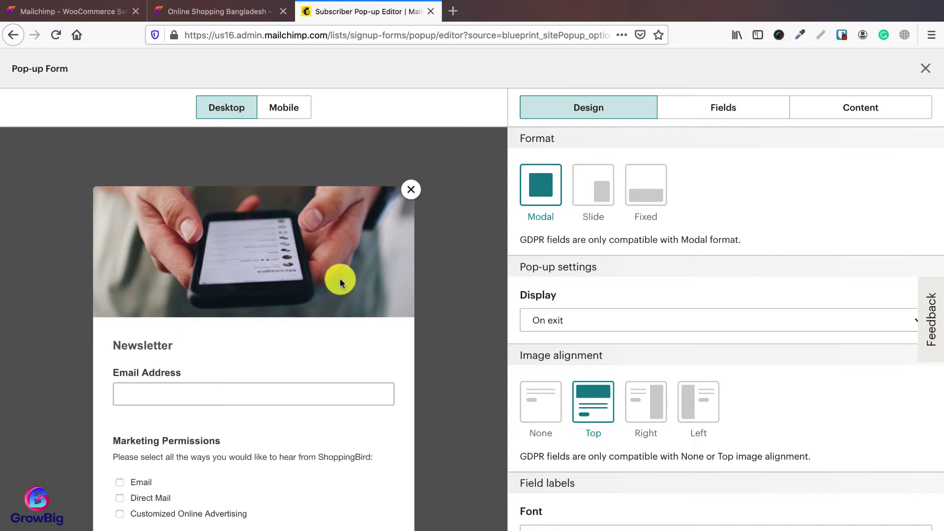
scroll(339, 283, "down", 1)
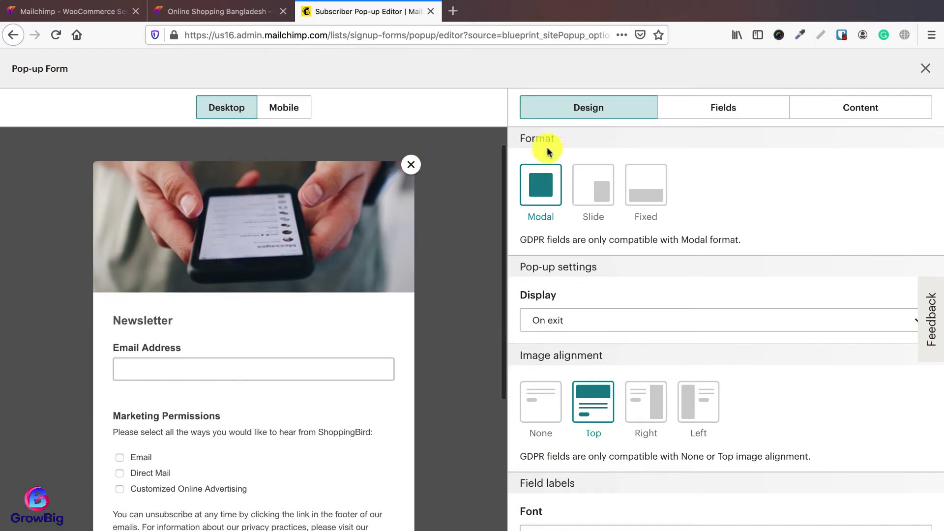
scroll(370, 326, "down", 3)
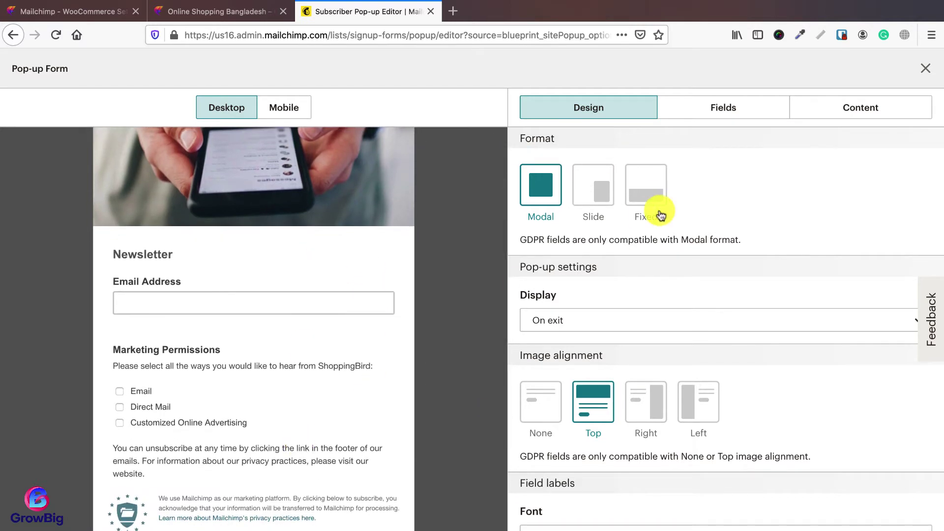
left_click(592, 191)
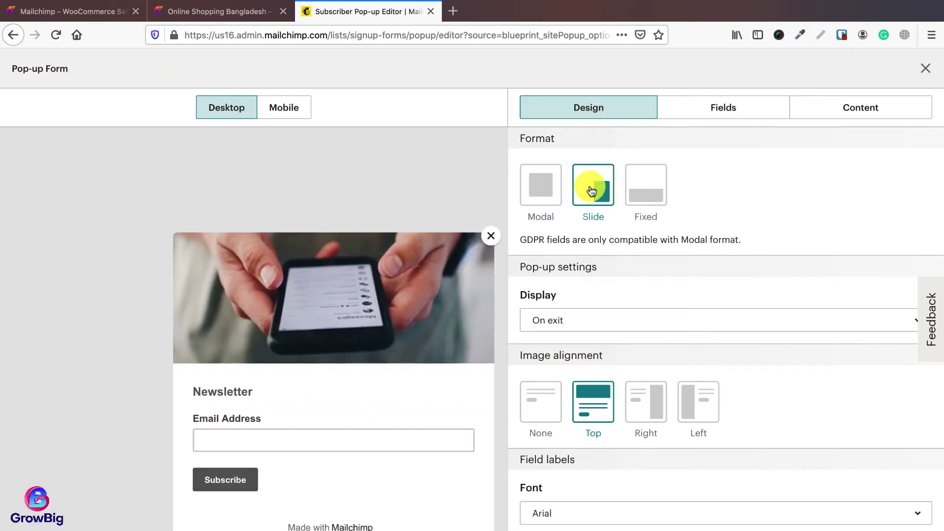
left_click(641, 207)
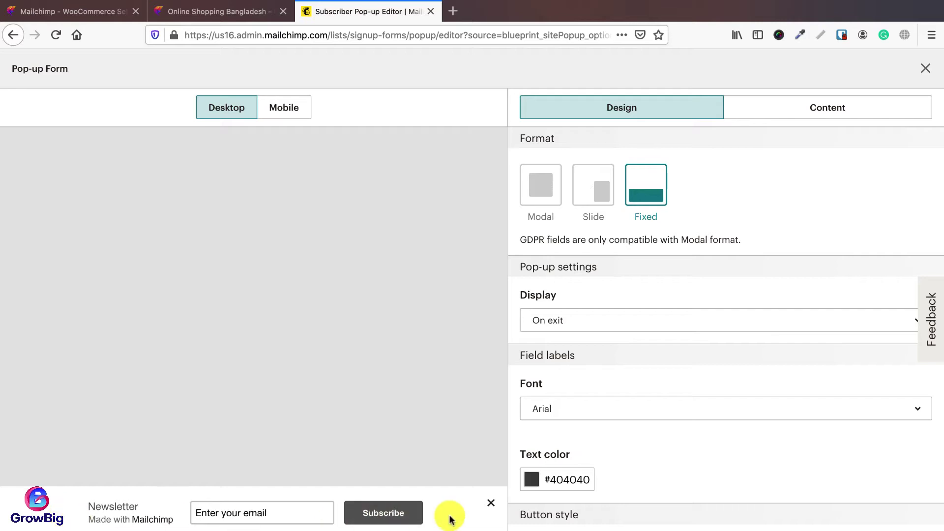
left_click(547, 324)
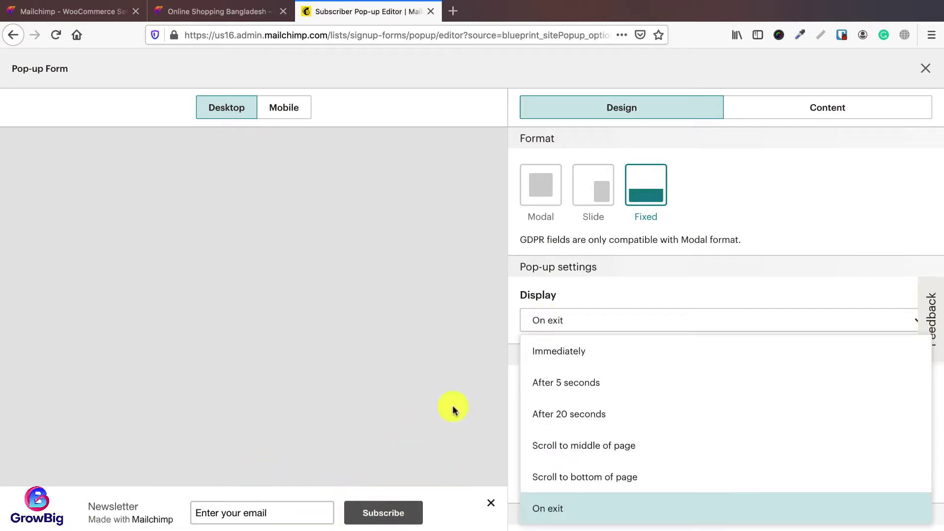
Step: Test the Immediately trigger on the live shop, then set Display to 'Scroll to middle of page'
left_click(571, 356)
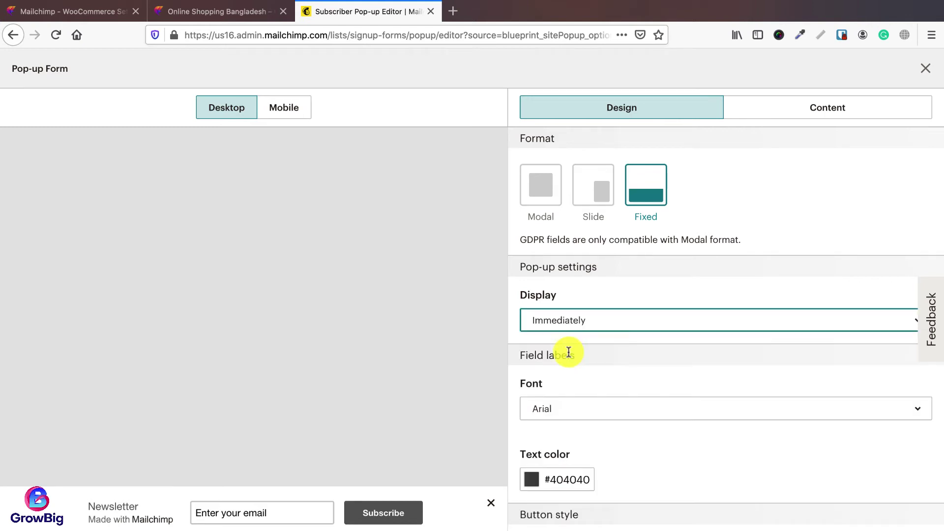
left_click(211, 15)
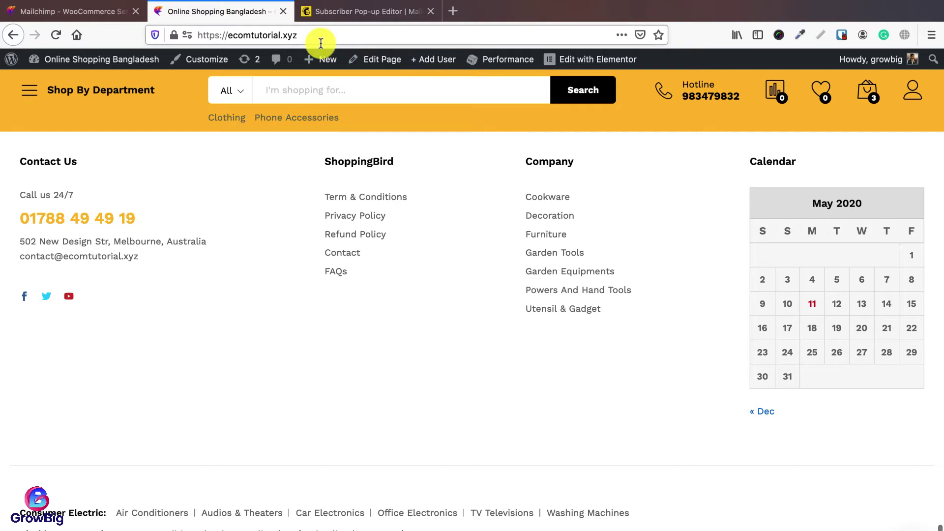
left_click(356, 12)
left_click(548, 321)
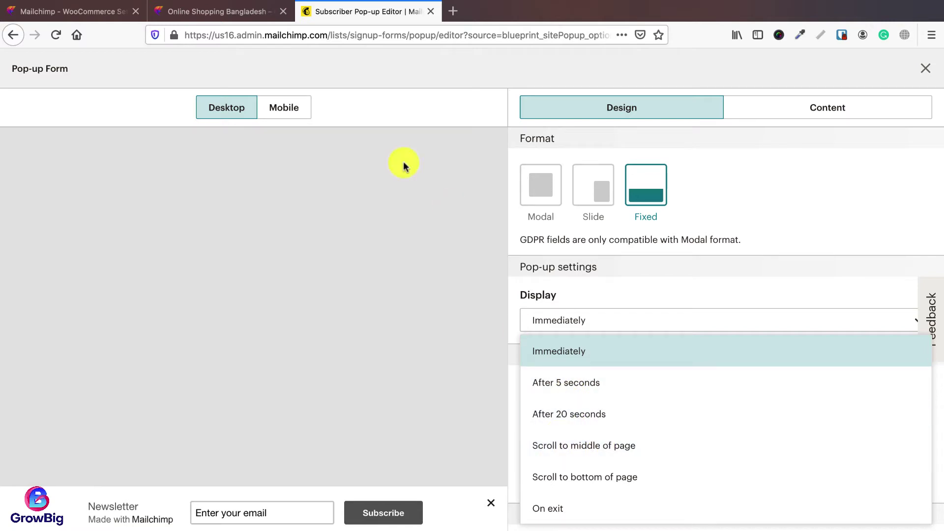
left_click(225, 15)
scroll(457, 251, "up", 15)
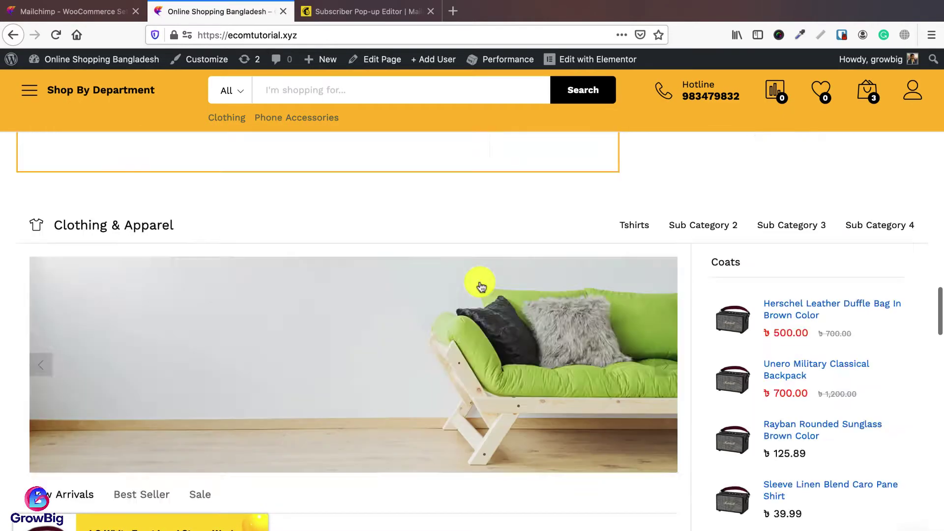
scroll(480, 282, "down", 5)
scroll(476, 289, "up", 1)
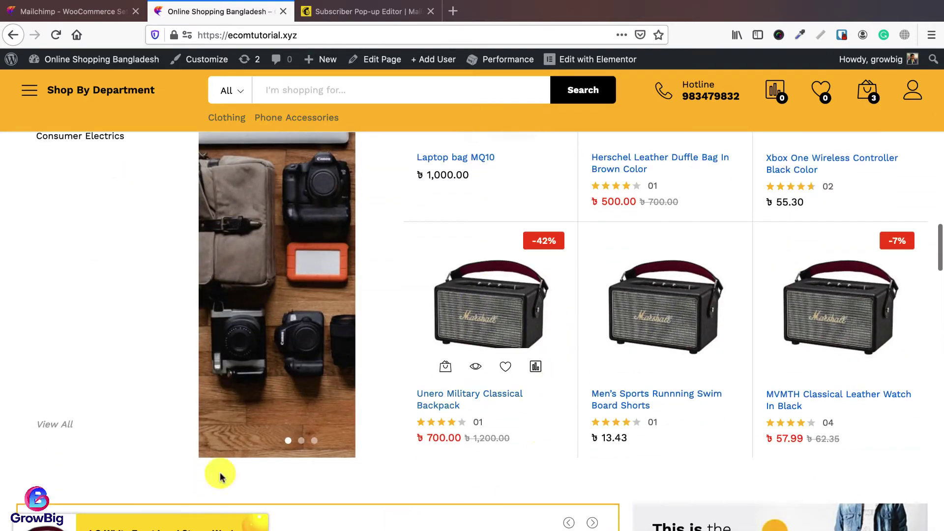
left_click(314, 10)
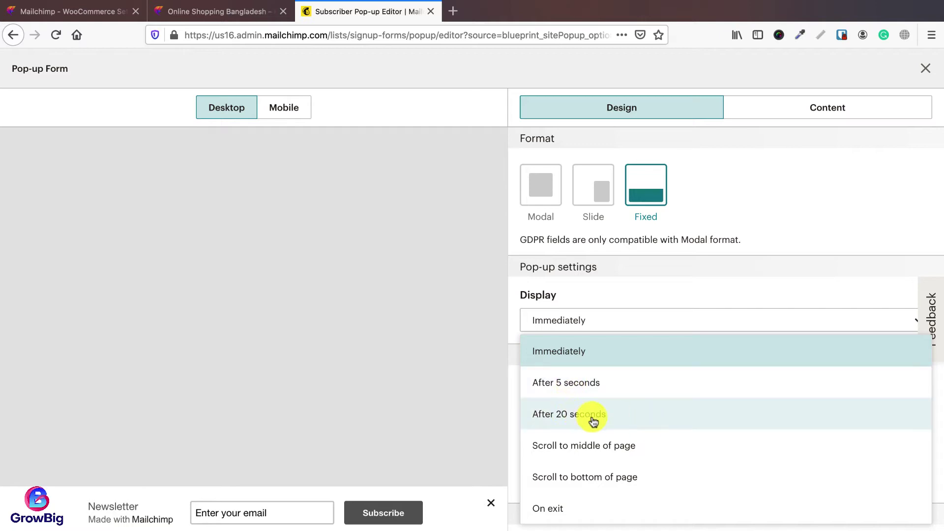
left_click(591, 447)
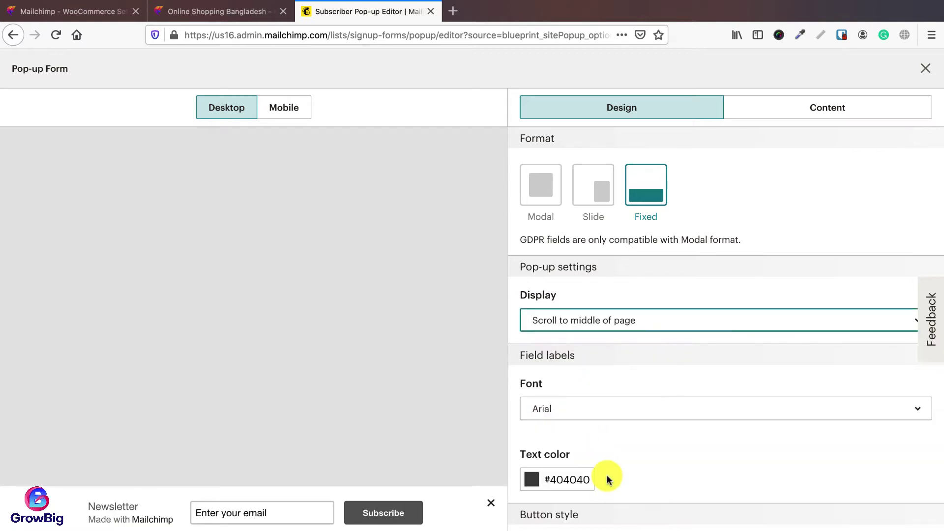
Step: After trying red, set the field label text colour to near-black #222222
left_click(570, 479)
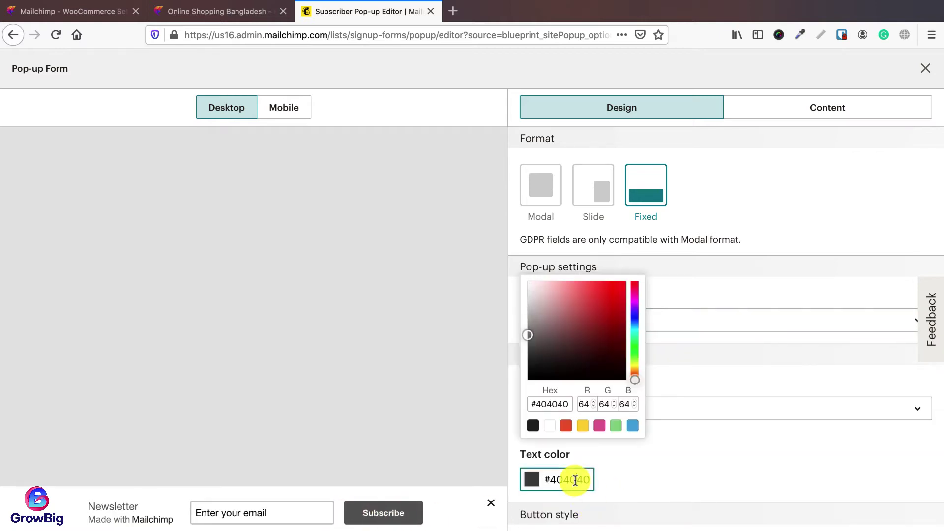
left_click_drag(604, 328, 626, 287)
left_click(565, 425)
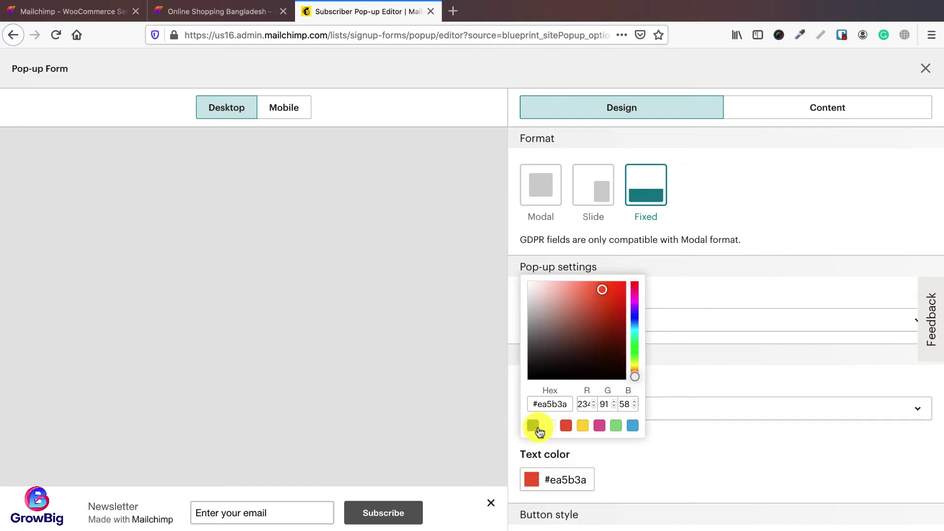
left_click(533, 426)
left_click(666, 457)
scroll(667, 457, "down", 7)
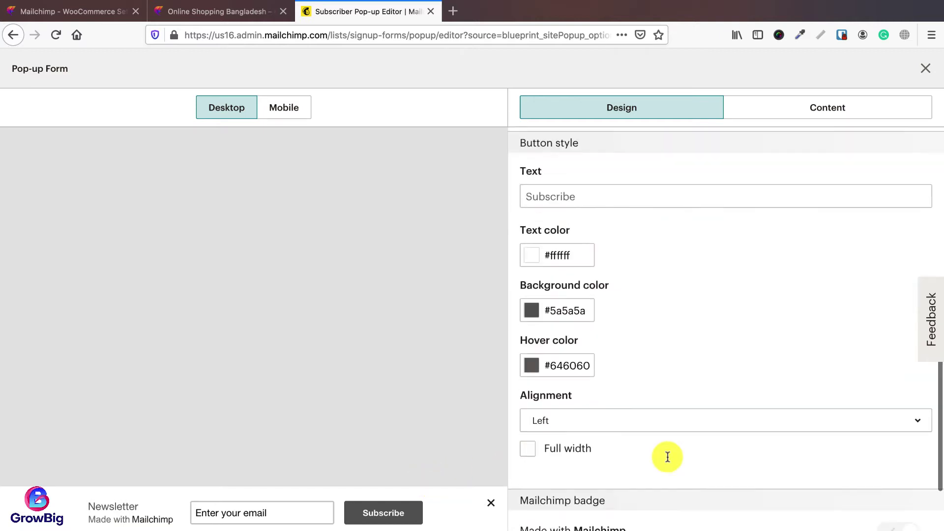
Step: Give the Subscribe button a yellow #ebbc02 background colour
left_click(605, 197)
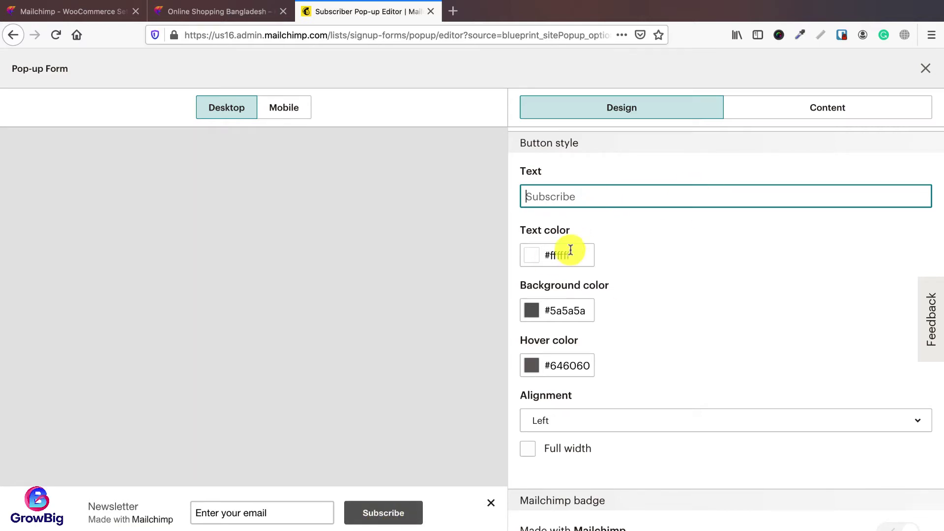
left_click(568, 313)
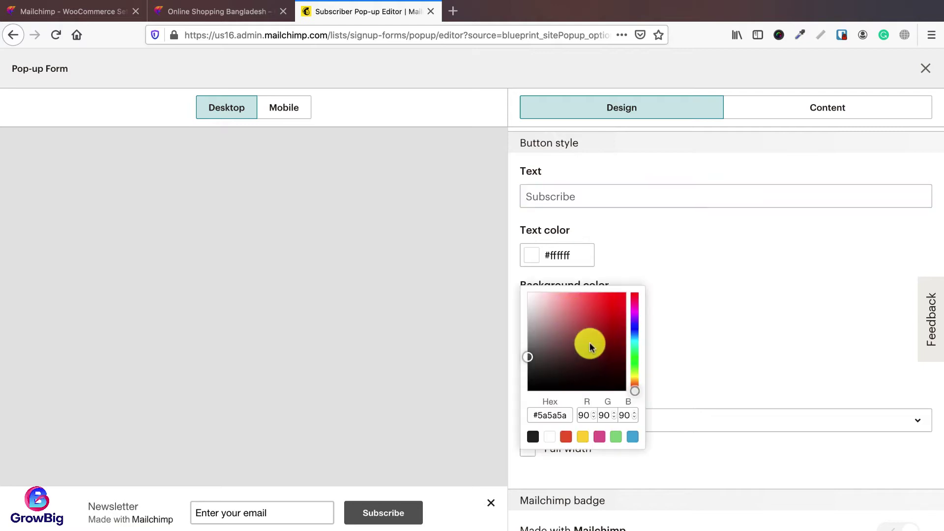
left_click(624, 300)
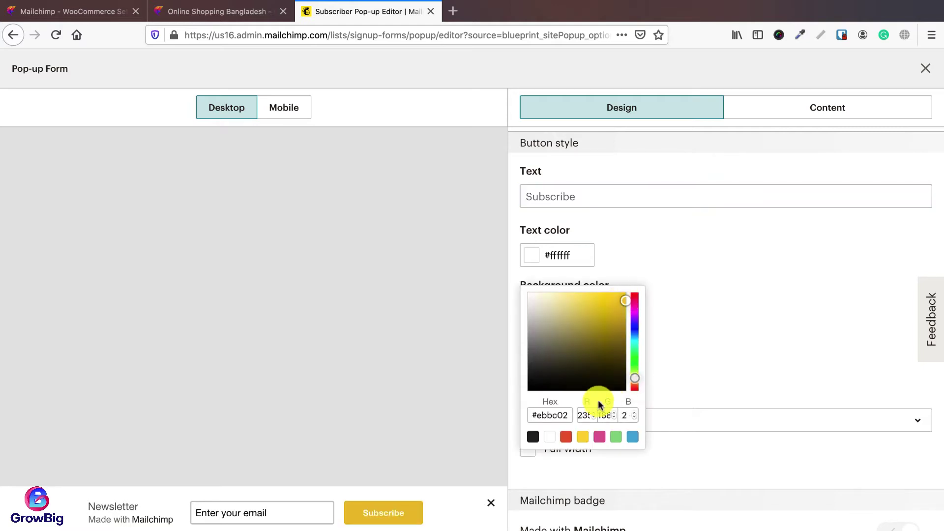
left_click(674, 352)
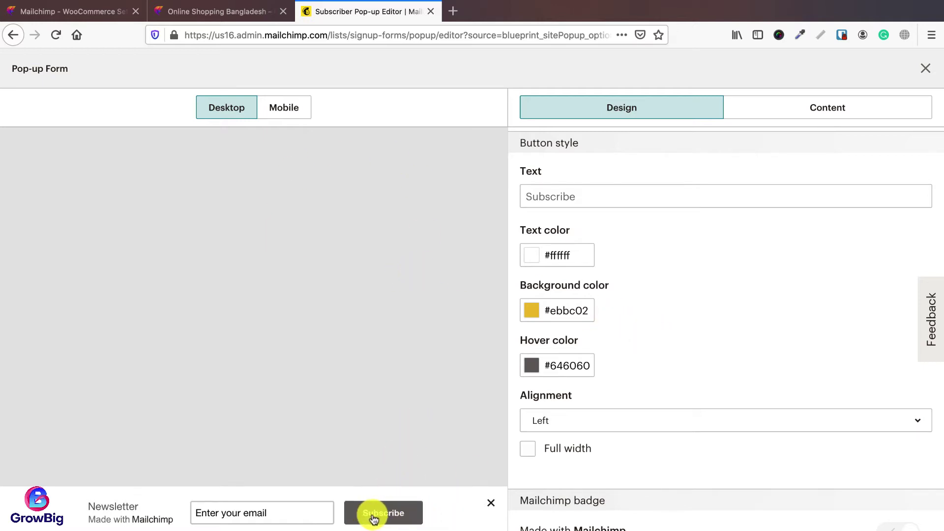
scroll(607, 400, "down", 3)
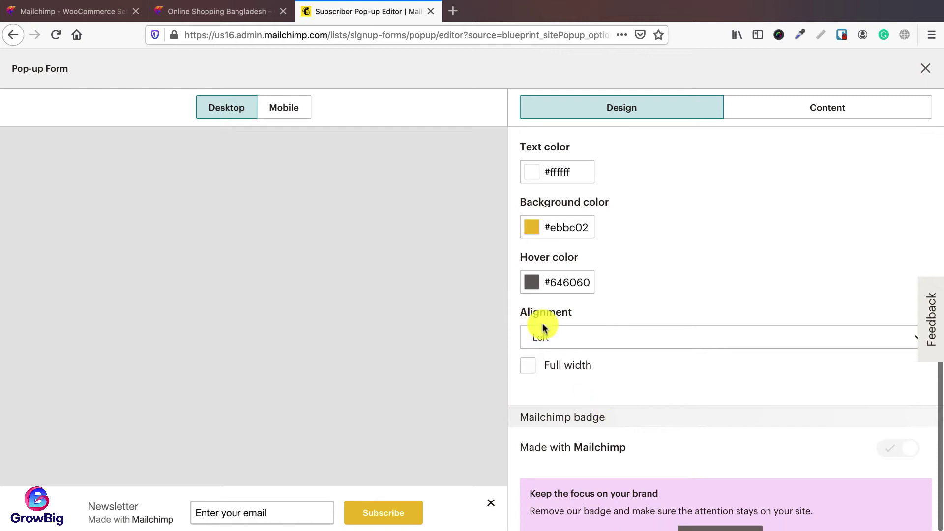
scroll(575, 386, "down", 1)
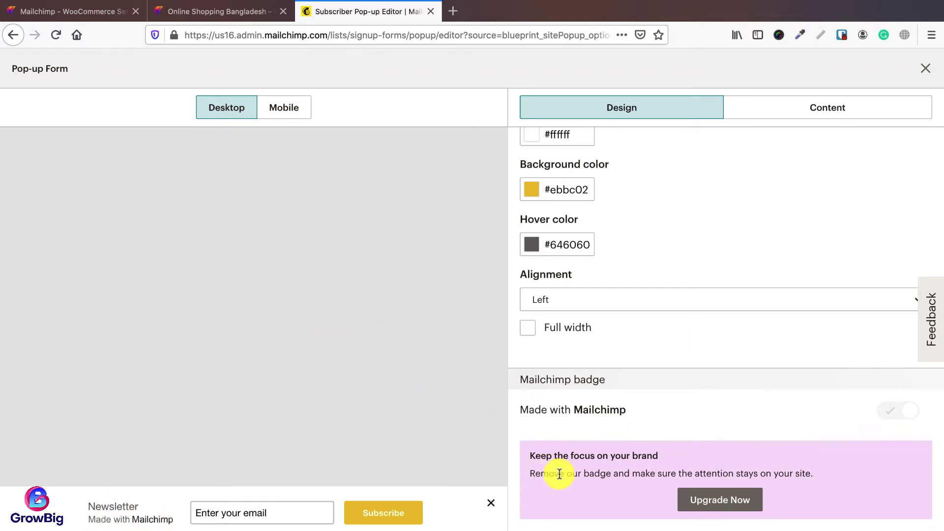
scroll(581, 472, "up", 15)
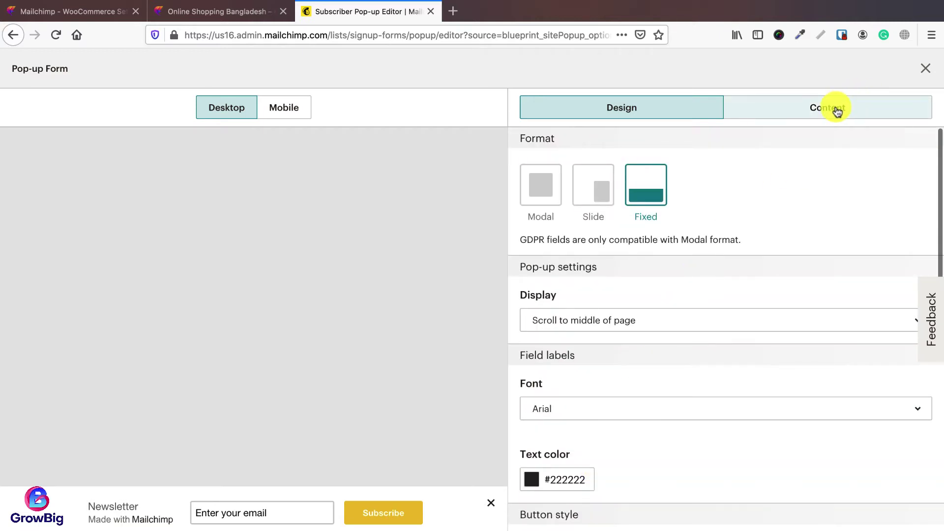
Step: Review the Newsletter heading and 'Thank you for subscribing!' message, then publish the pop-up form
left_click(837, 111)
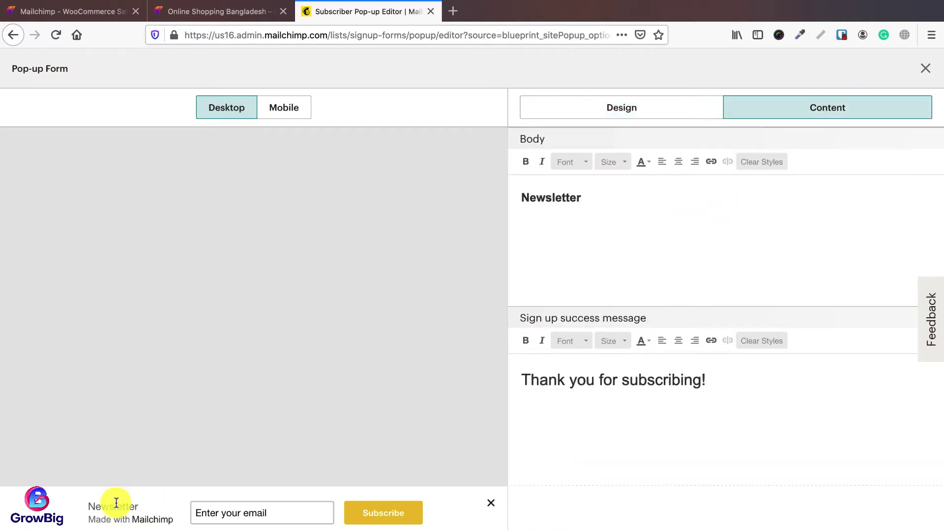
left_click(584, 202)
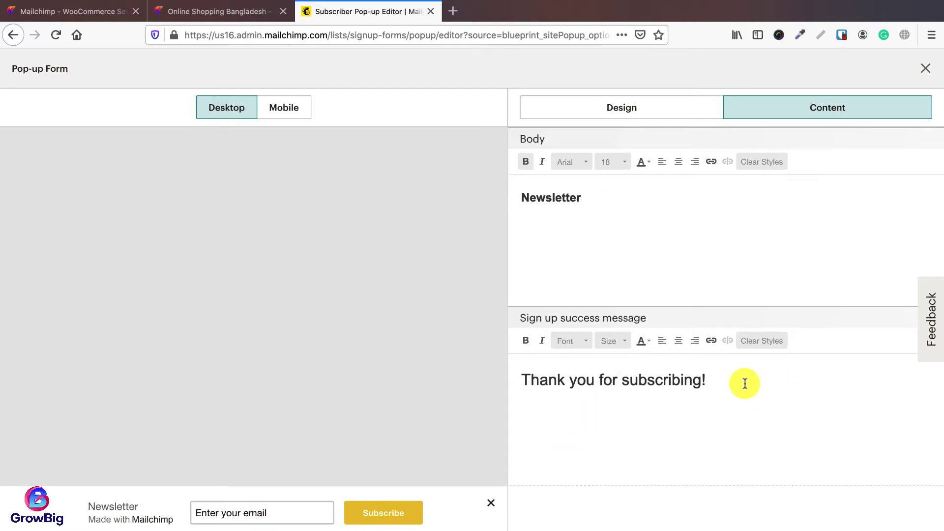
left_click(714, 381)
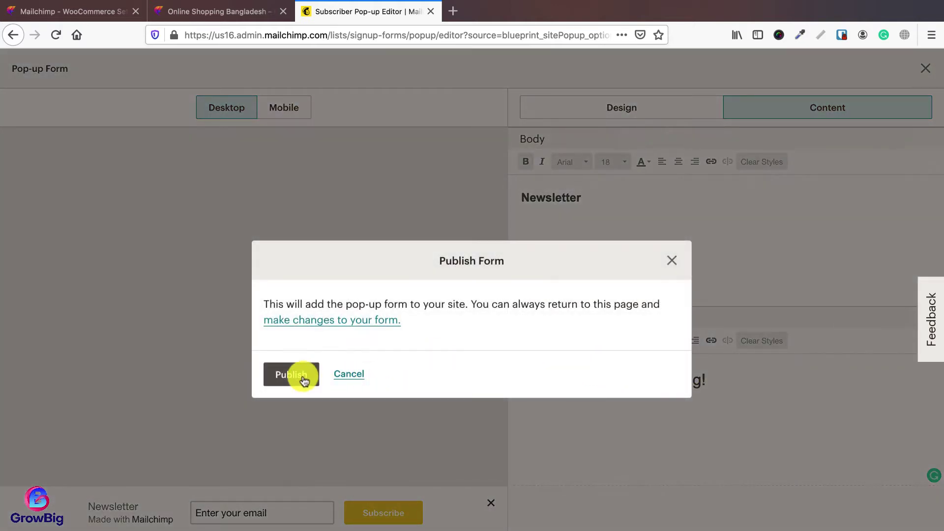
left_click(295, 374)
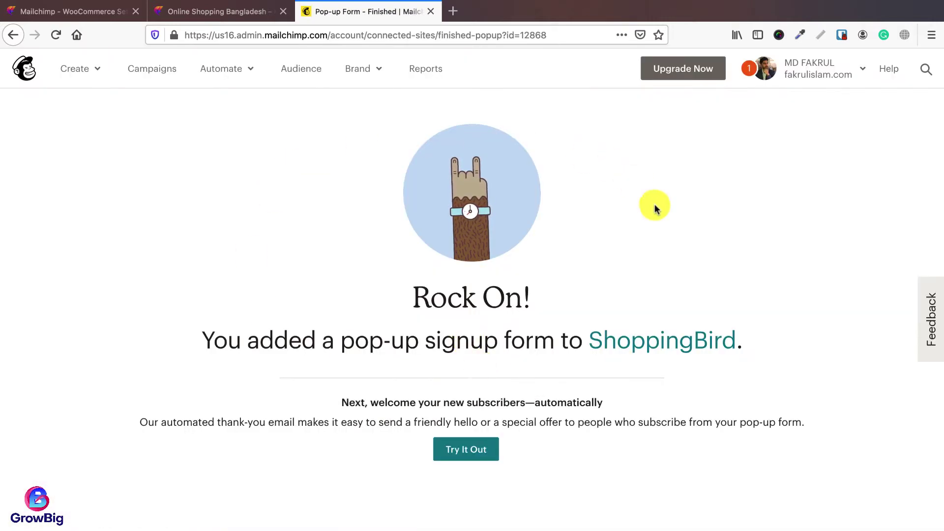
left_click(238, 14)
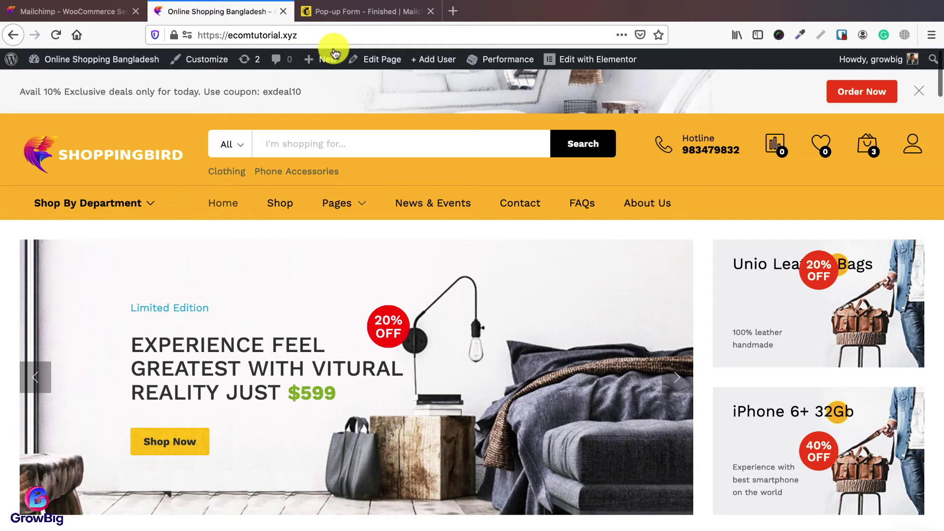
left_click(334, 33)
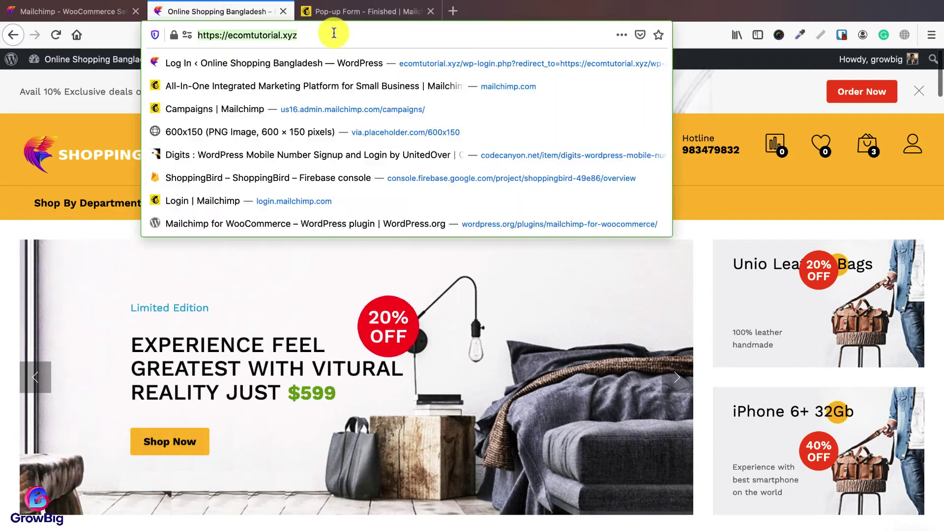
key("Return")
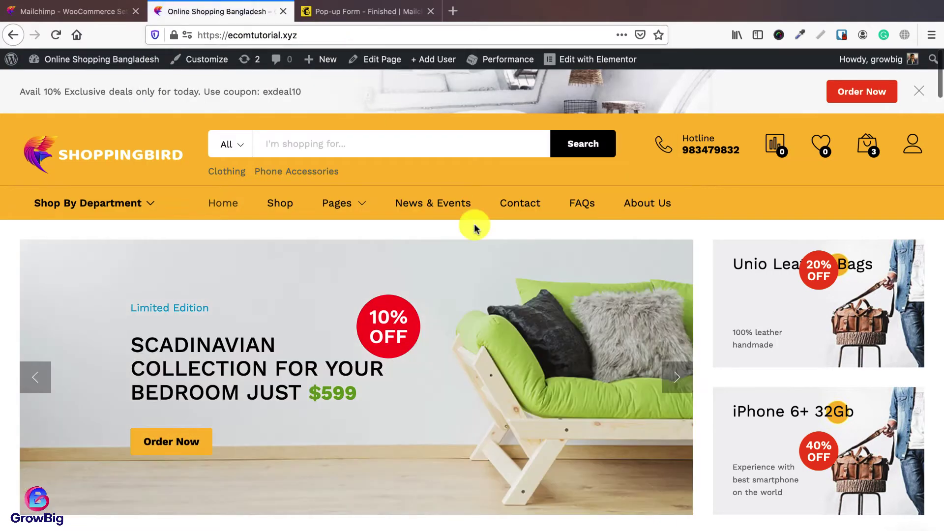
scroll(487, 275, "down", 20)
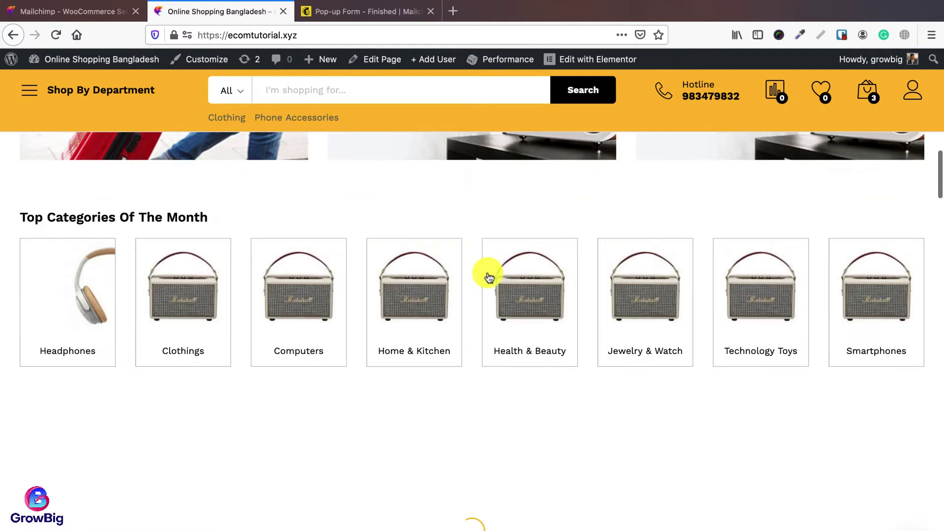
scroll(488, 275, "down", 20)
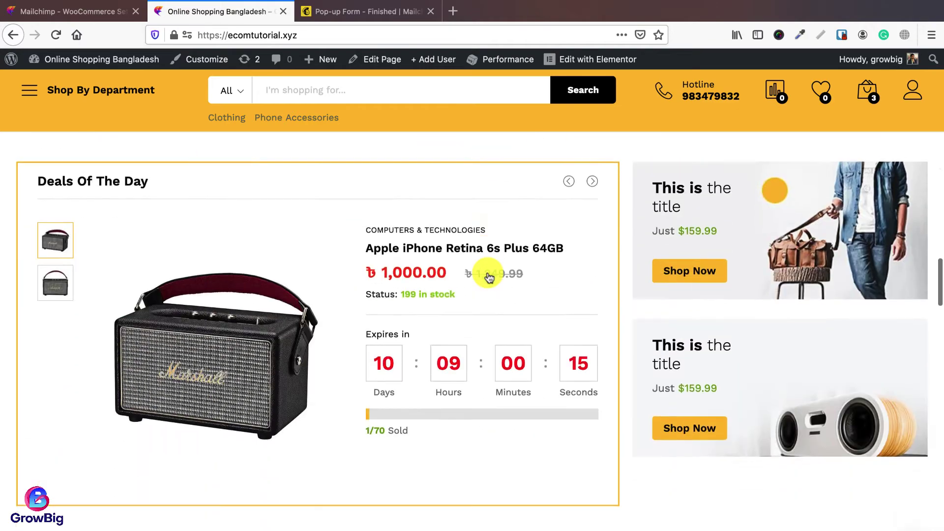
scroll(488, 275, "down", 15)
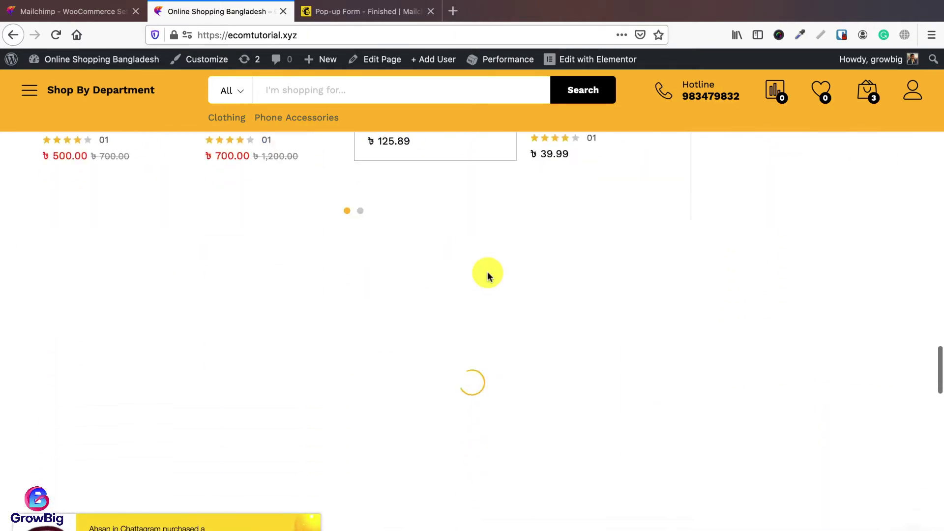
scroll(487, 275, "down", 20)
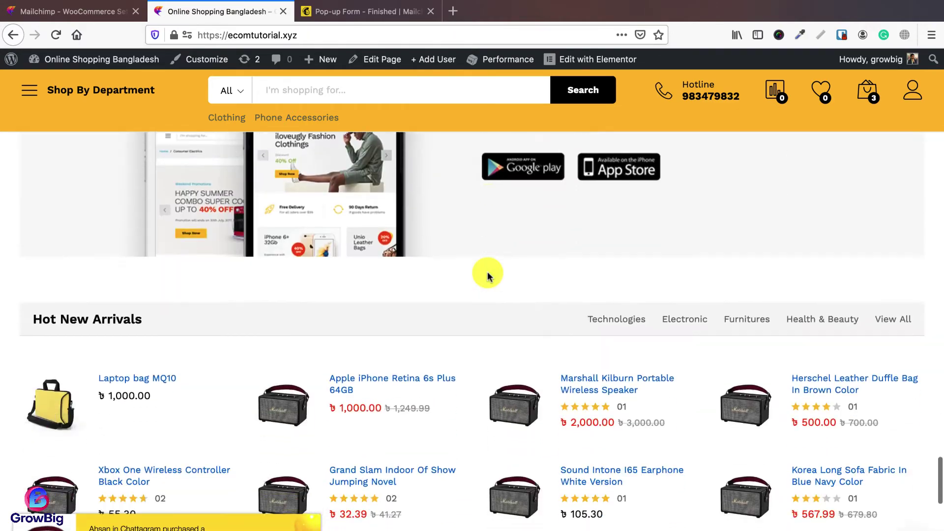
scroll(487, 274, "down", 5)
scroll(488, 274, "up", 15)
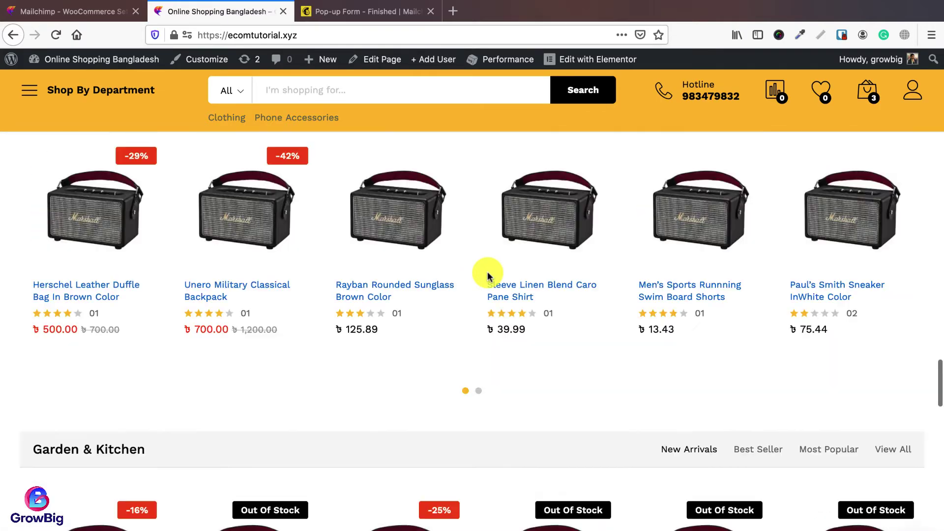
scroll(488, 278, "up", 15)
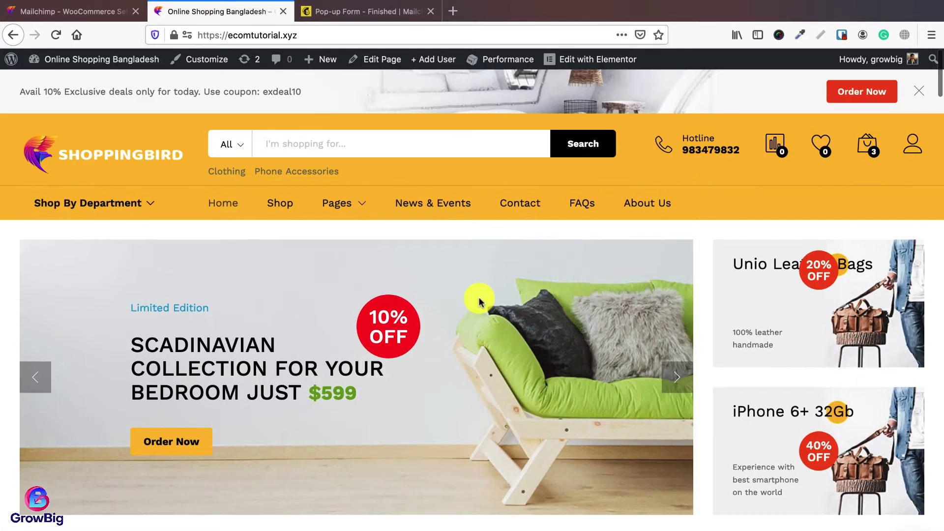
Step: Launch Opera and clear all browsing history, cookies and cached files for all time
key("super+space")
type("o")
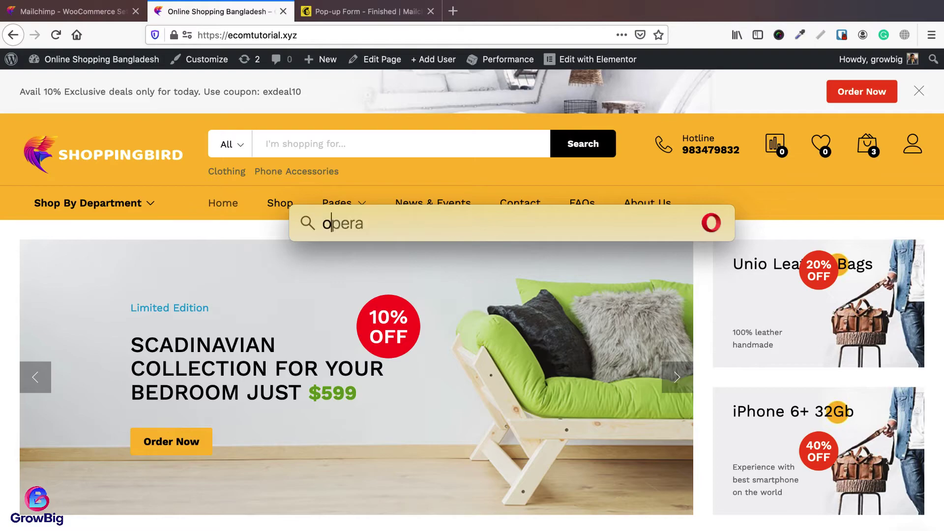
type("pera")
key("Return")
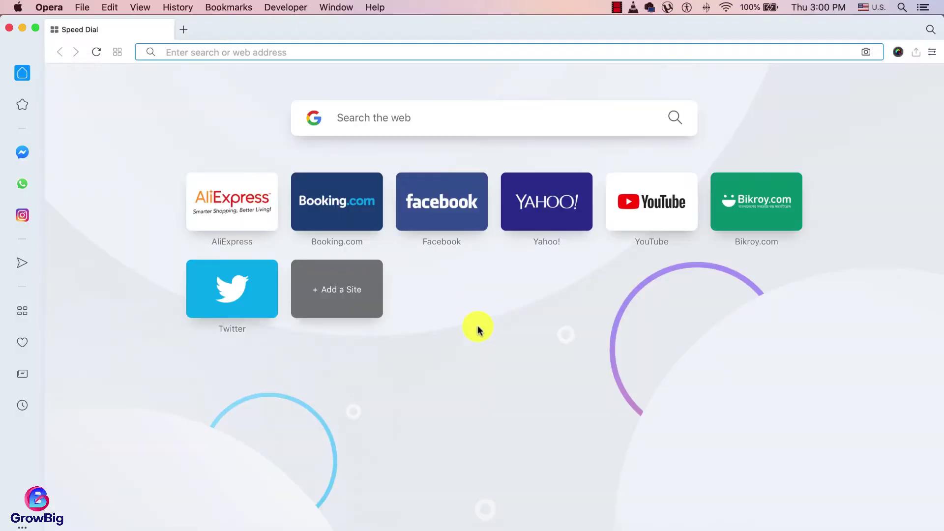
left_click(182, 12)
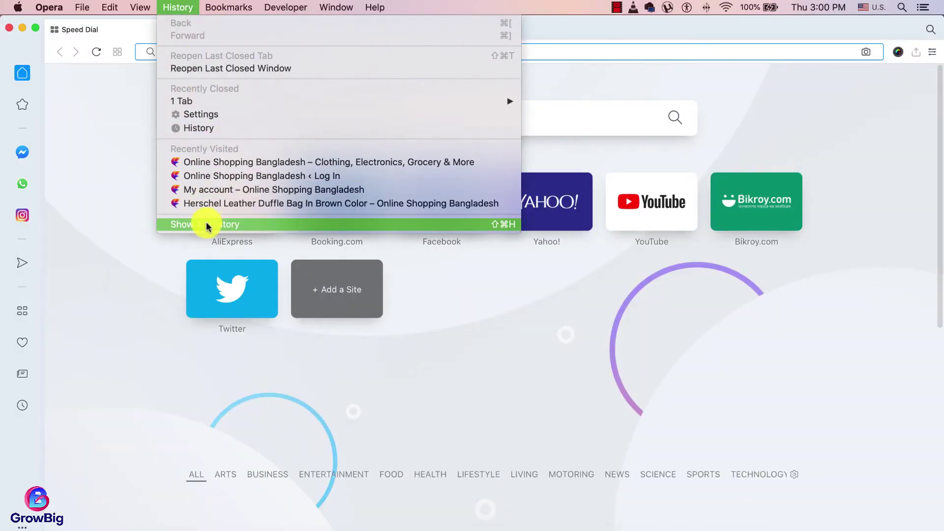
left_click(207, 220)
left_click(859, 91)
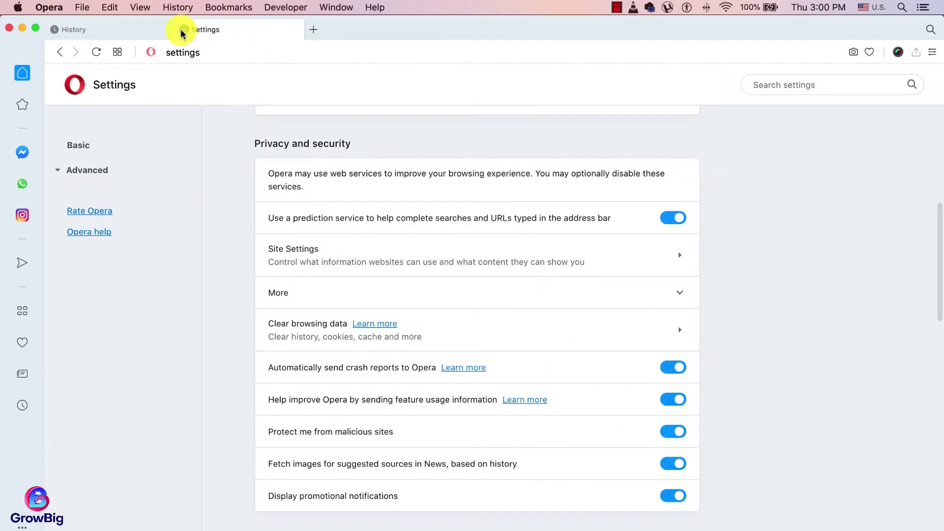
Step: Close Settings and enter the ecomtutorial.xyz store address
left_click(183, 30)
left_click(206, 52)
type("ecom")
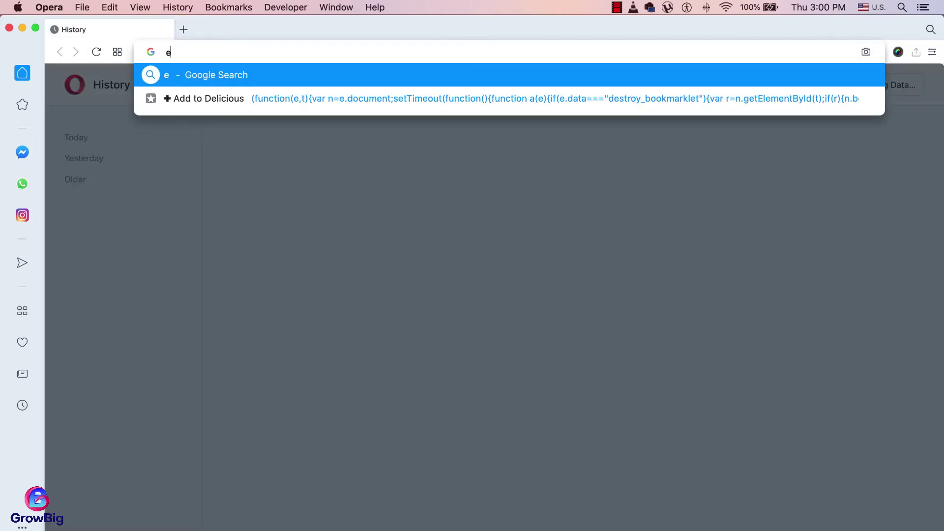
type("tutorial.xyz")
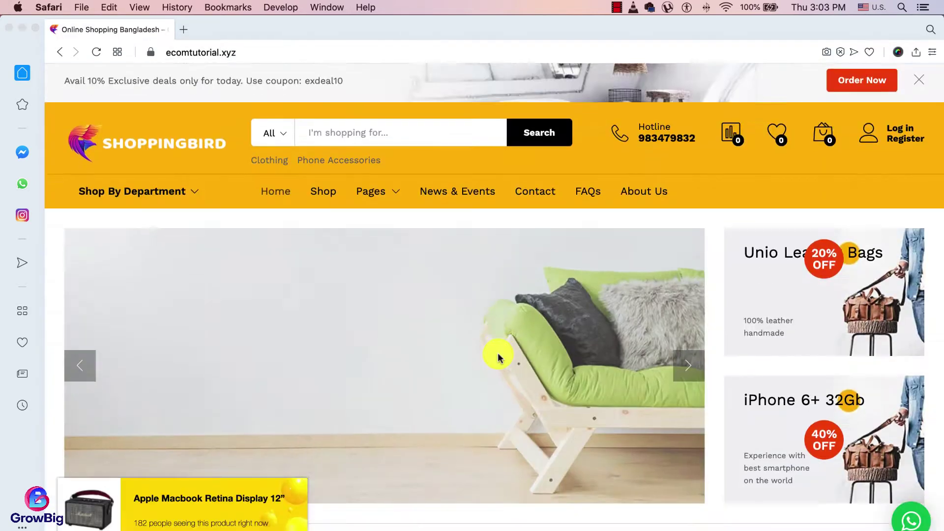
scroll(497, 355, "down", 15)
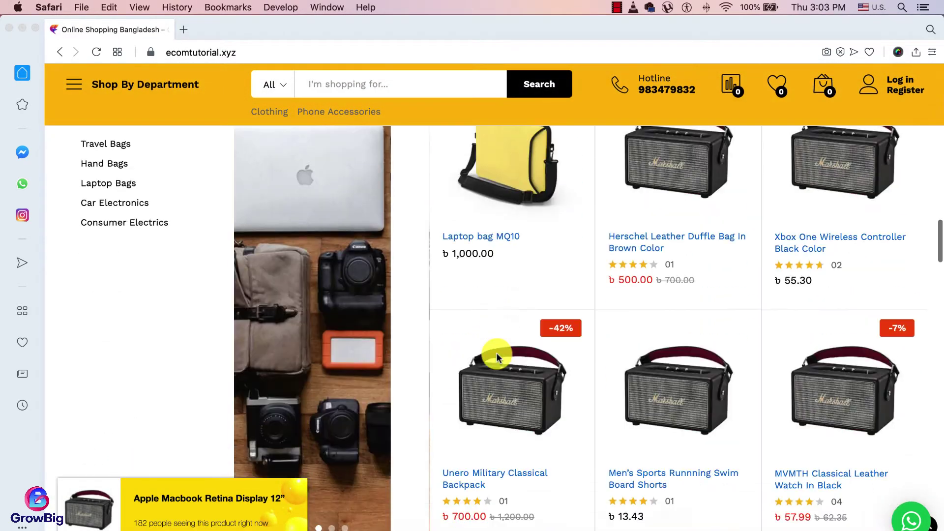
scroll(497, 355, "down", 20)
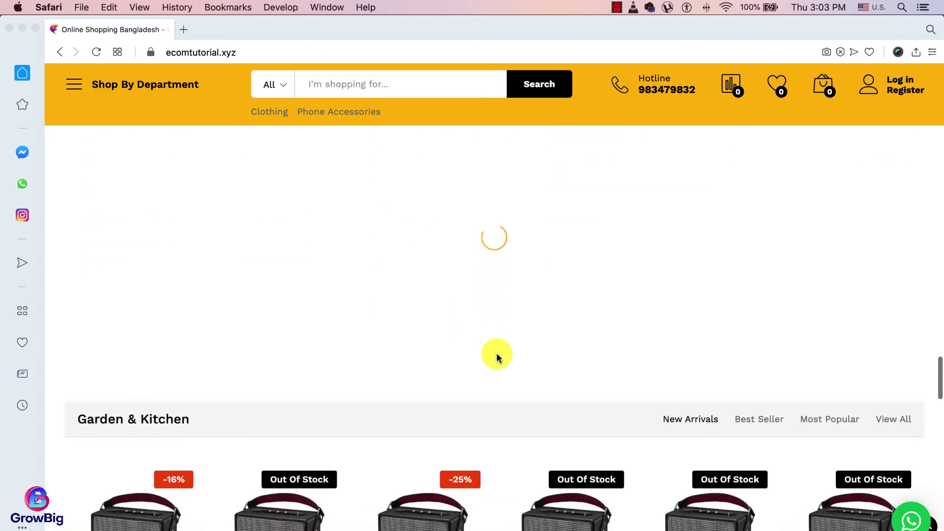
scroll(497, 356, "down", 15)
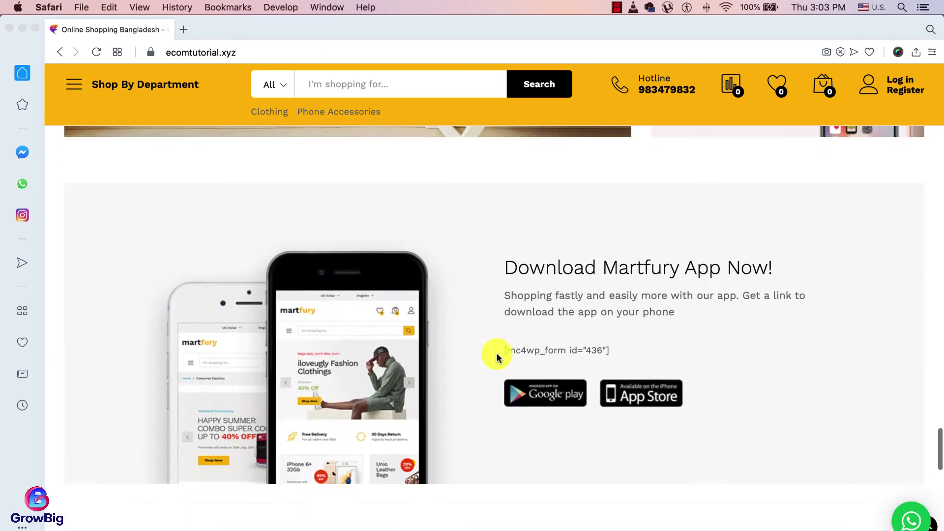
scroll(496, 357, "down", 15)
scroll(497, 357, "up", 4)
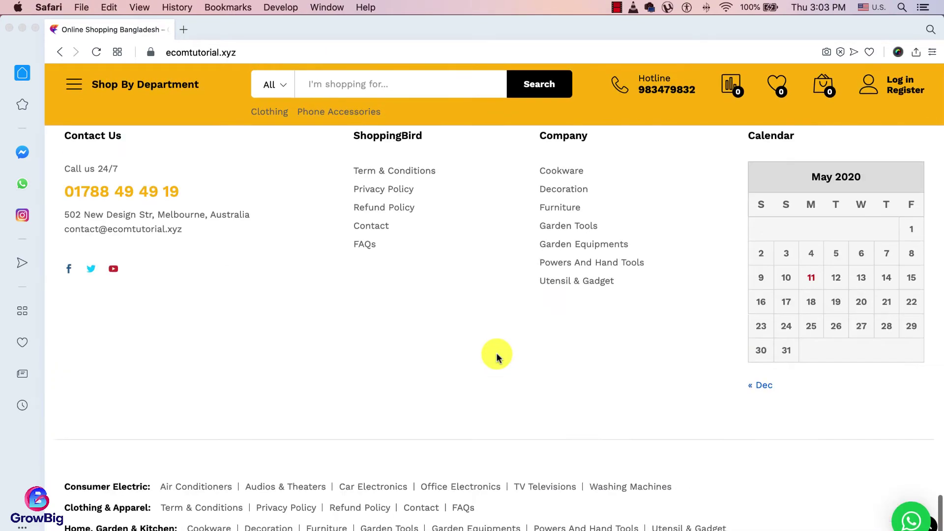
scroll(496, 355, "down", 5)
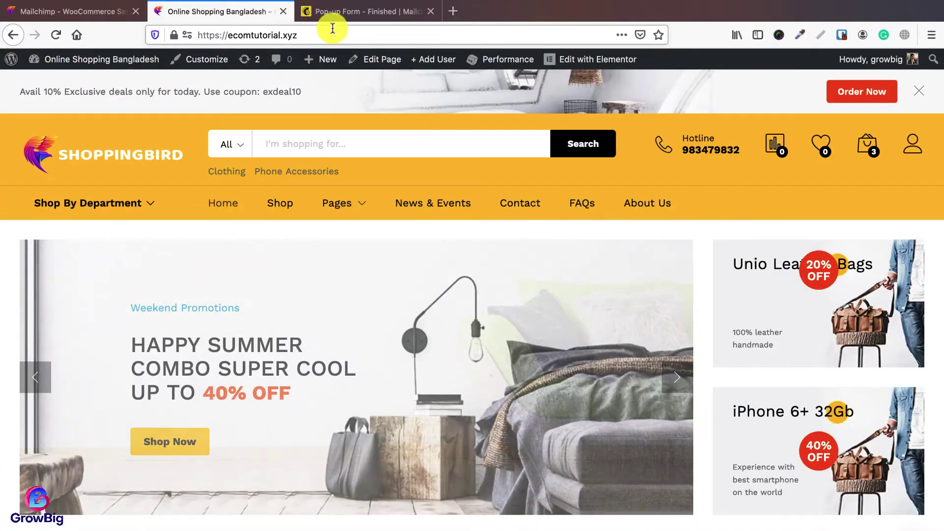
Step: Create a new campaign via the 'pop up' search: Collect subscribers with a pop-up form, then begin
left_click(332, 12)
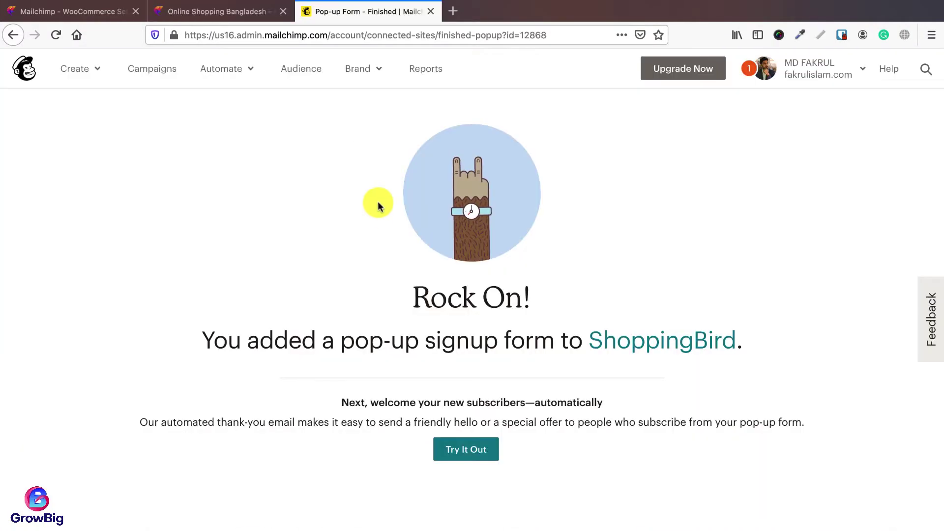
left_click(171, 82)
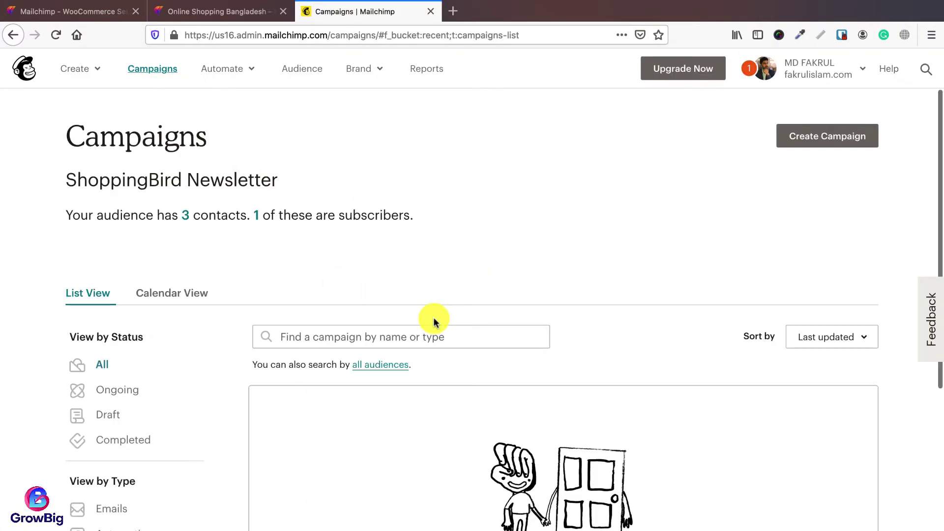
left_click(842, 140)
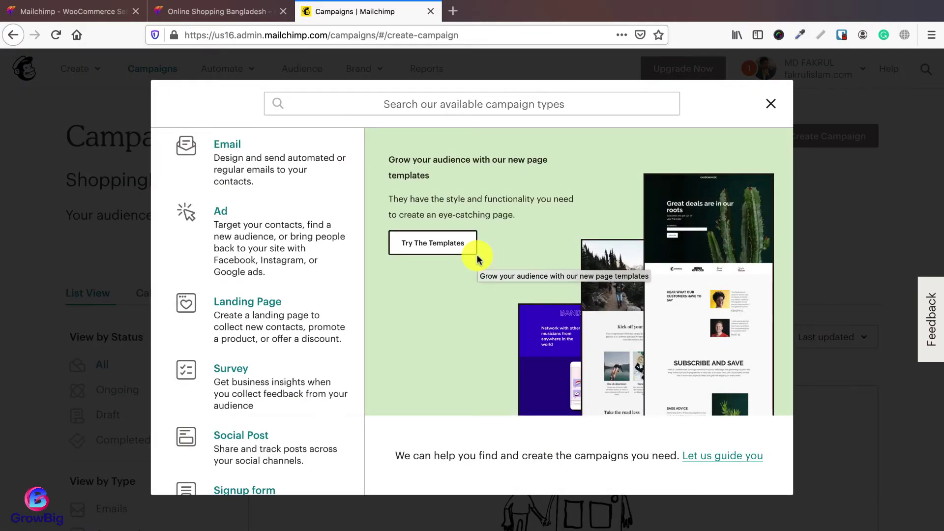
left_click(495, 104)
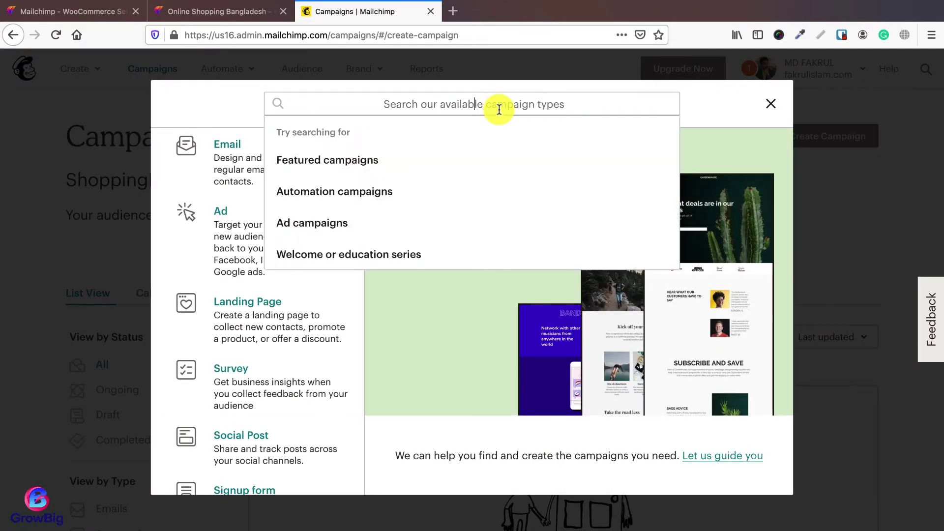
type("pop up")
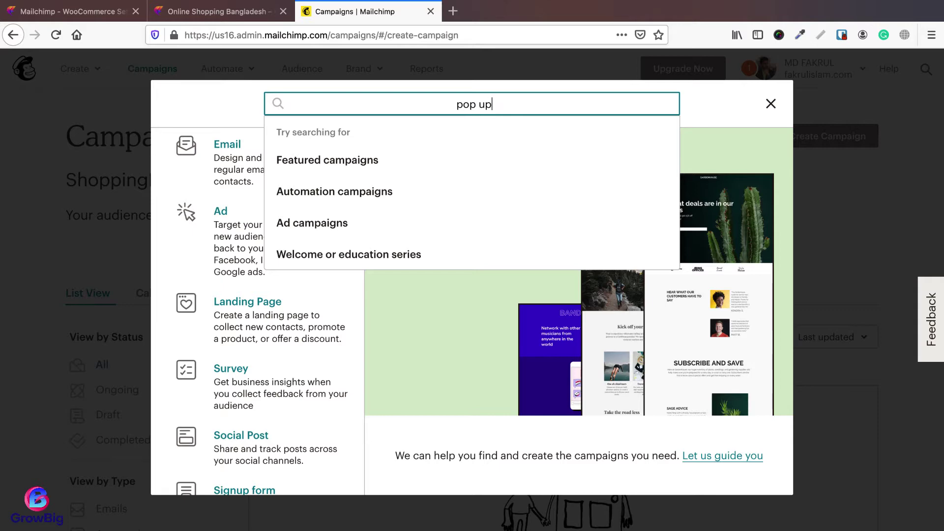
key("Return")
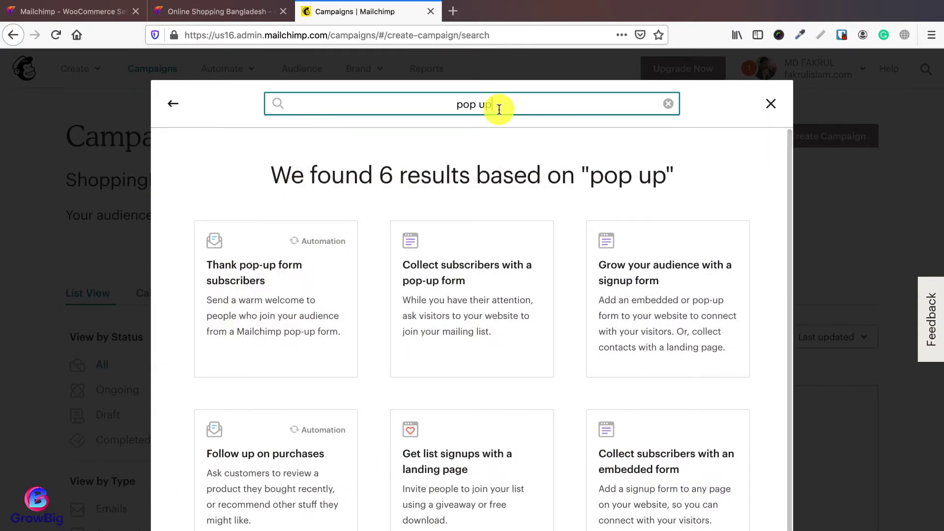
left_click(458, 278)
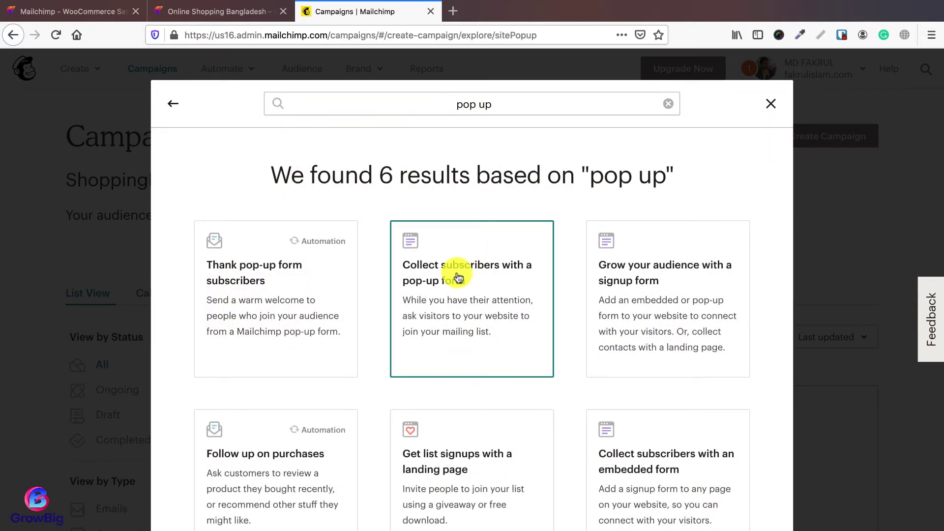
left_click(450, 343)
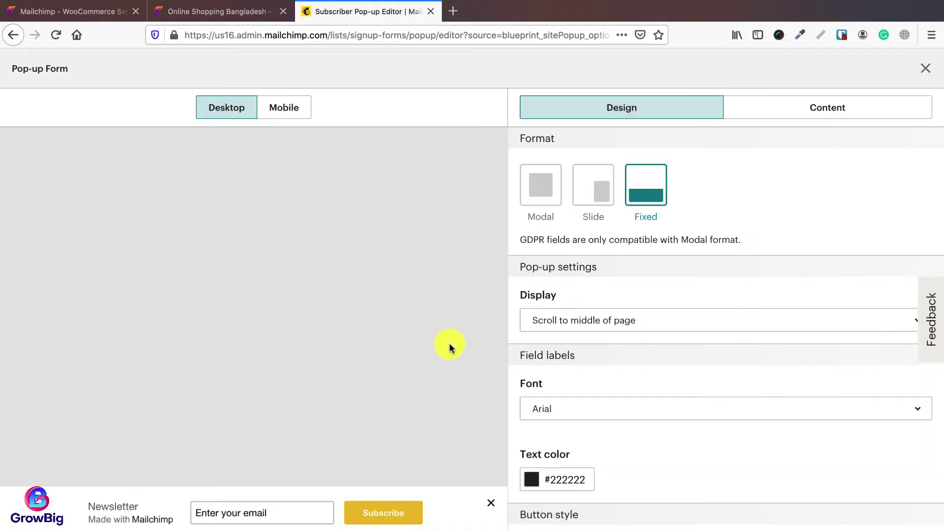
Step: Make the pop-up a centred modal shown when visitors are leaving, with the image on the left
left_click(547, 193)
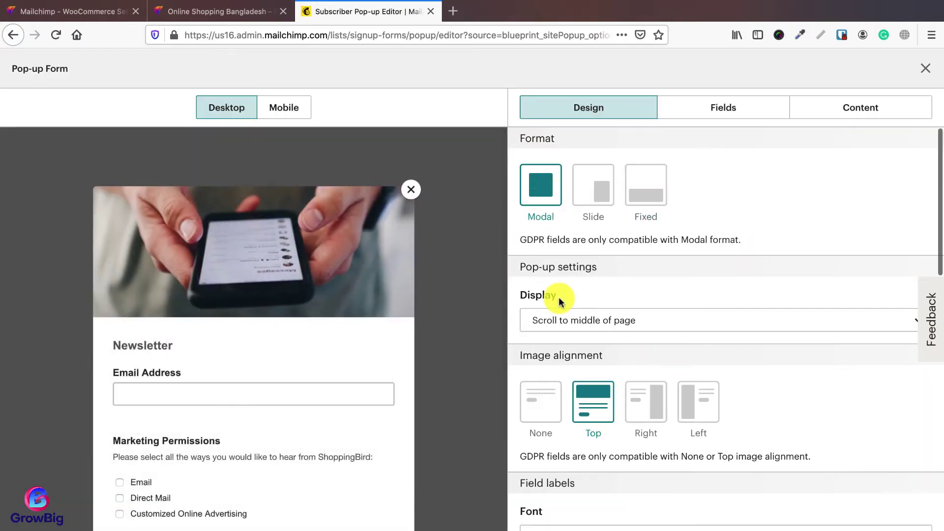
scroll(559, 301, "down", 1)
left_click(563, 288)
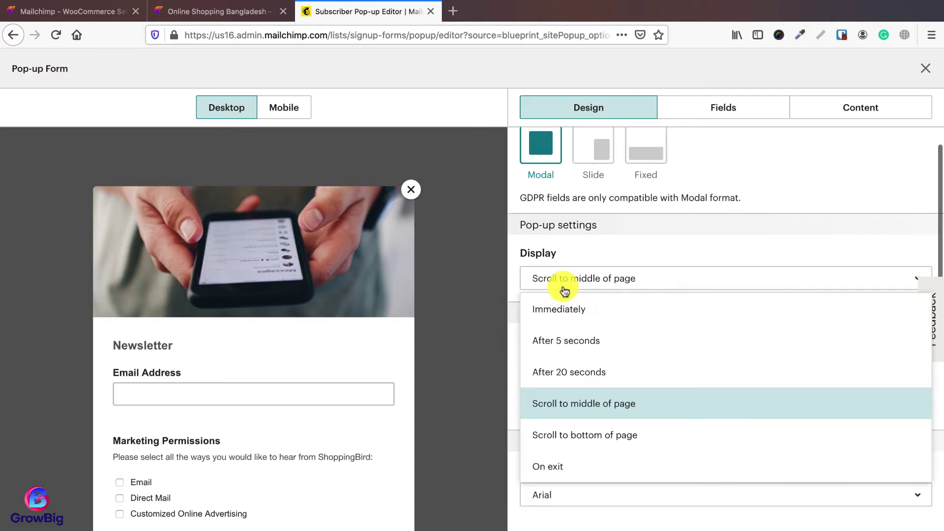
left_click(560, 465)
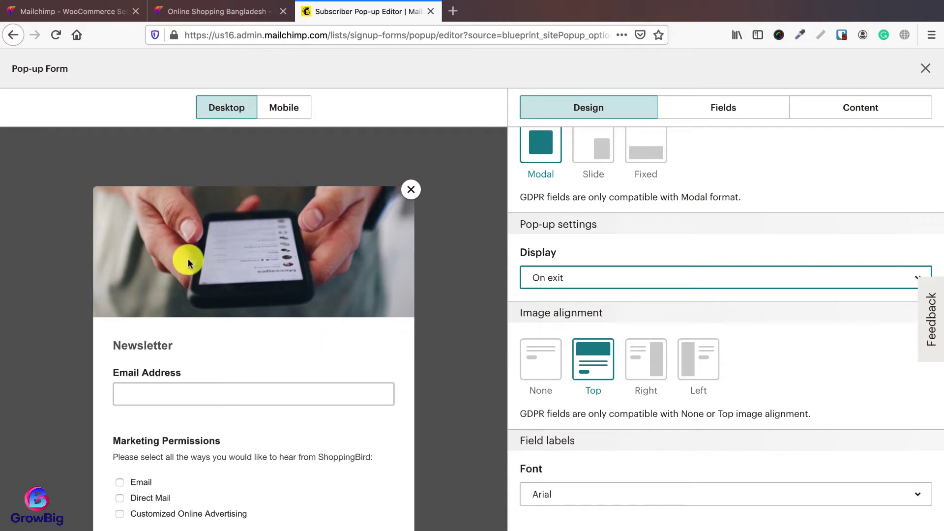
scroll(597, 372, "down", 2)
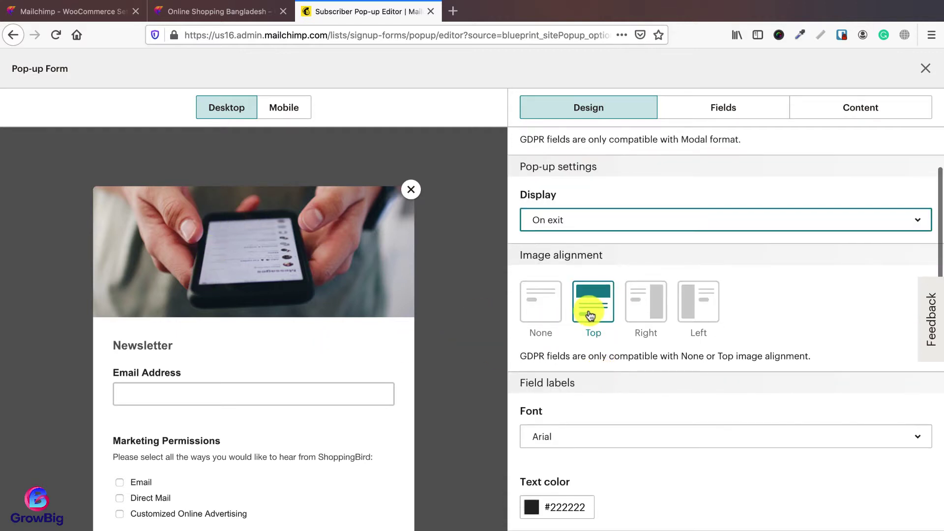
left_click(646, 311)
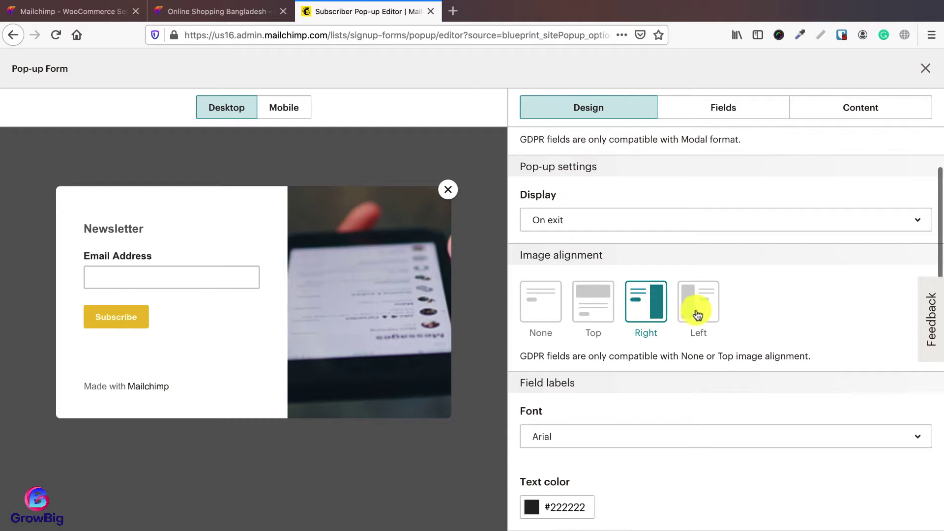
left_click(698, 314)
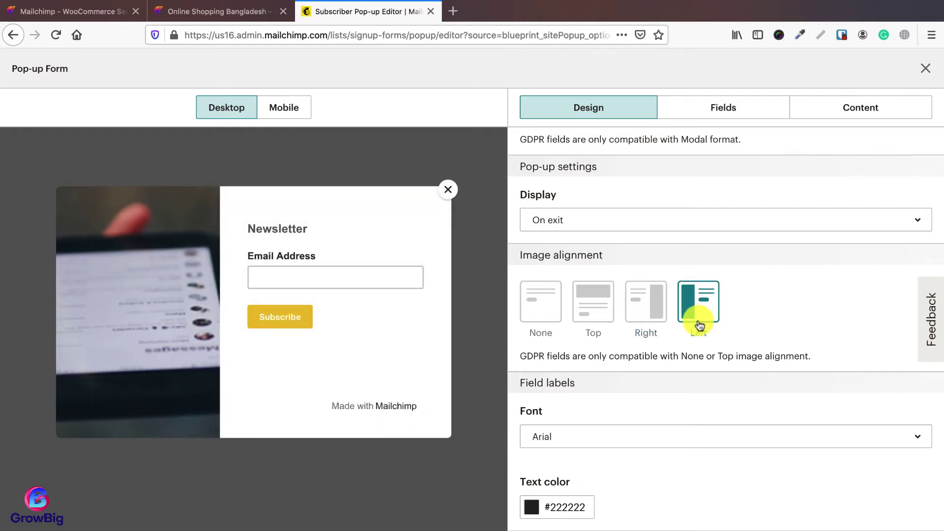
scroll(699, 325, "down", 10)
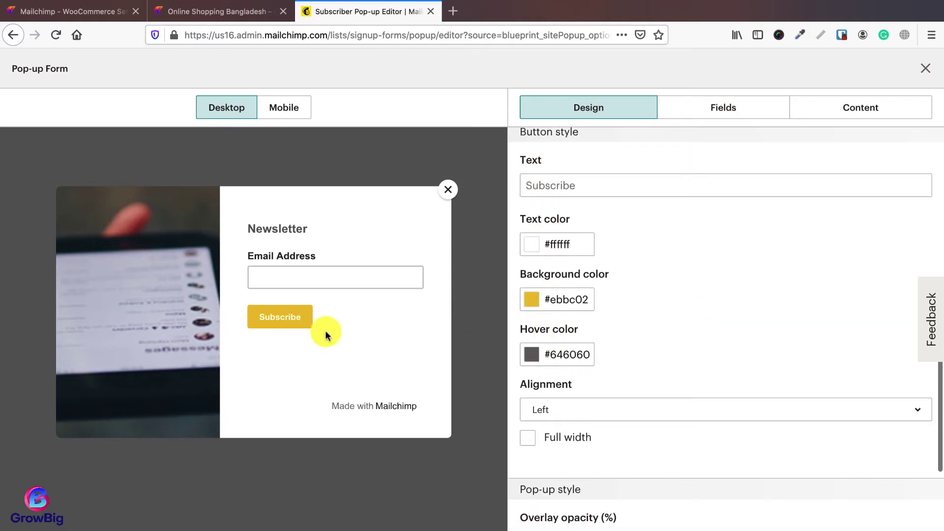
scroll(652, 346, "up", 4)
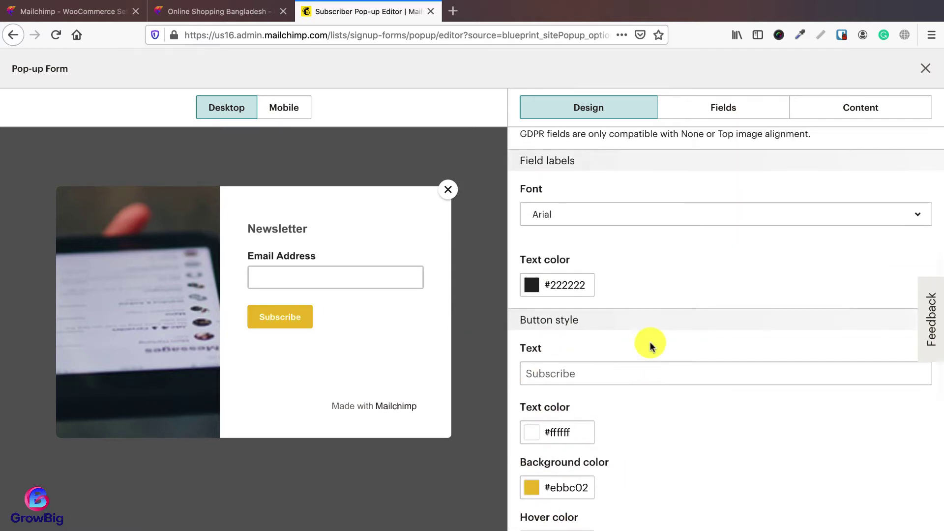
Step: Try red for the field label text, then set it back to near-black
left_click(569, 295)
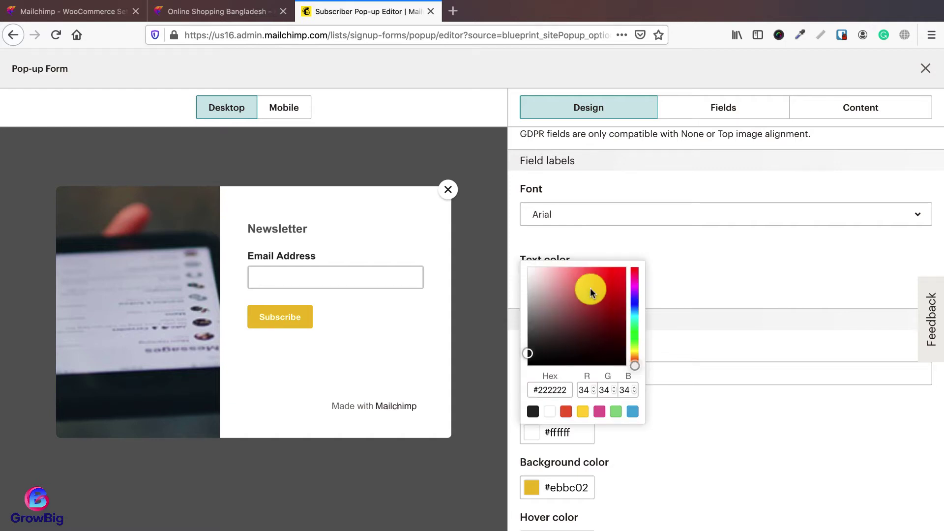
left_click_drag(592, 290, 635, 268)
left_click(693, 270)
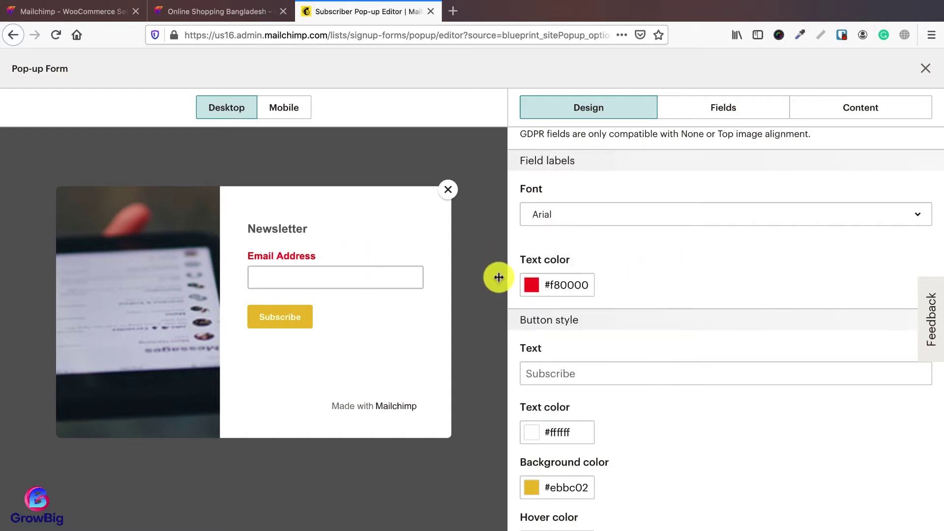
left_click(548, 285)
mouse_move(537, 382)
left_mouse_down()
mouse_move(541, 351)
mouse_move(530, 366)
left_mouse_up()
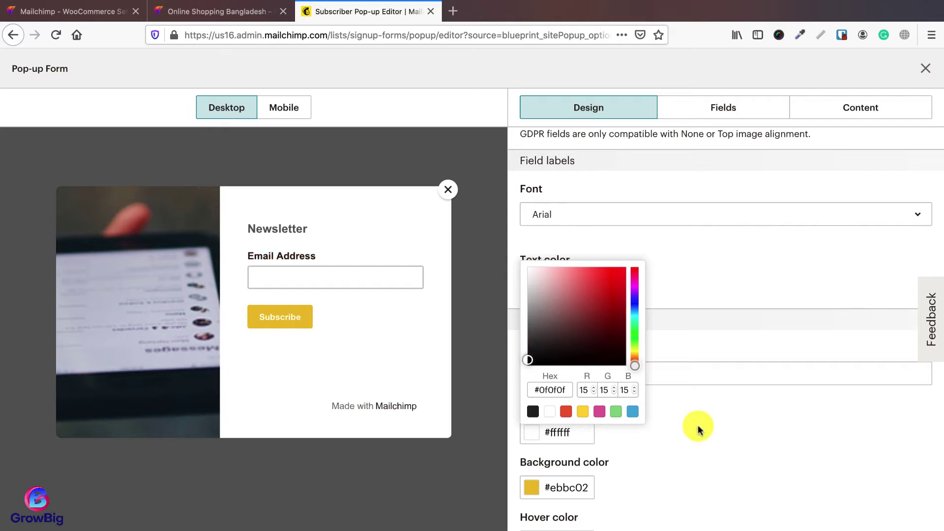
left_click(695, 427)
scroll(689, 422, "down", 8)
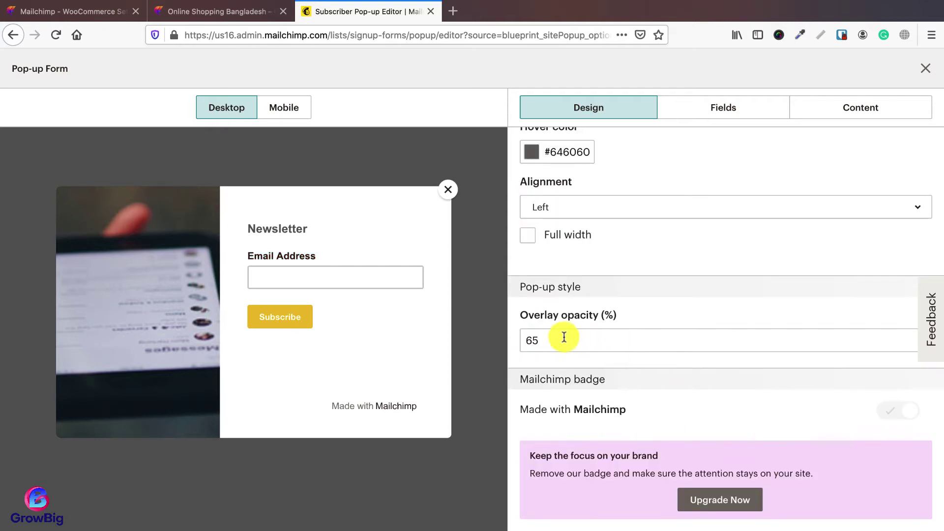
scroll(634, 329, "up", 10)
left_click(730, 123)
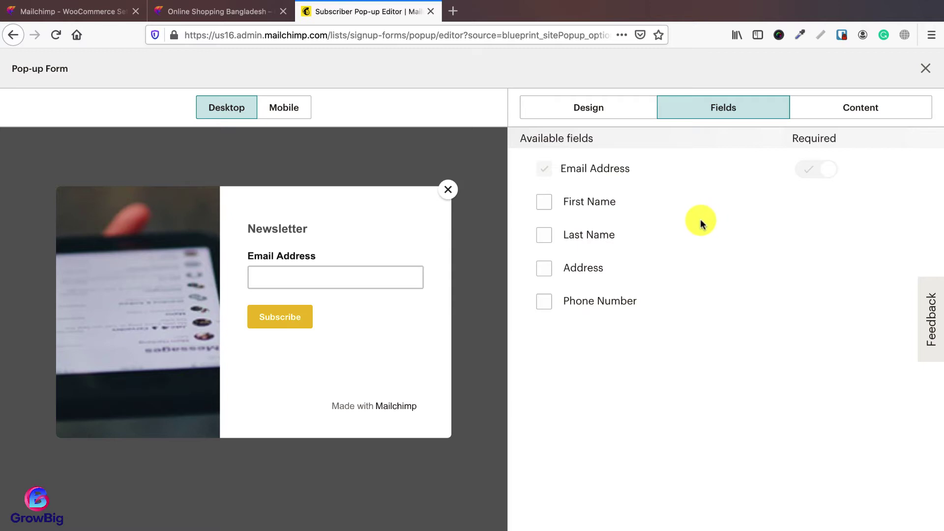
Step: Add First Name, Last Name and Phone Number fields, then remove them so only Email Address remains
left_click(545, 203)
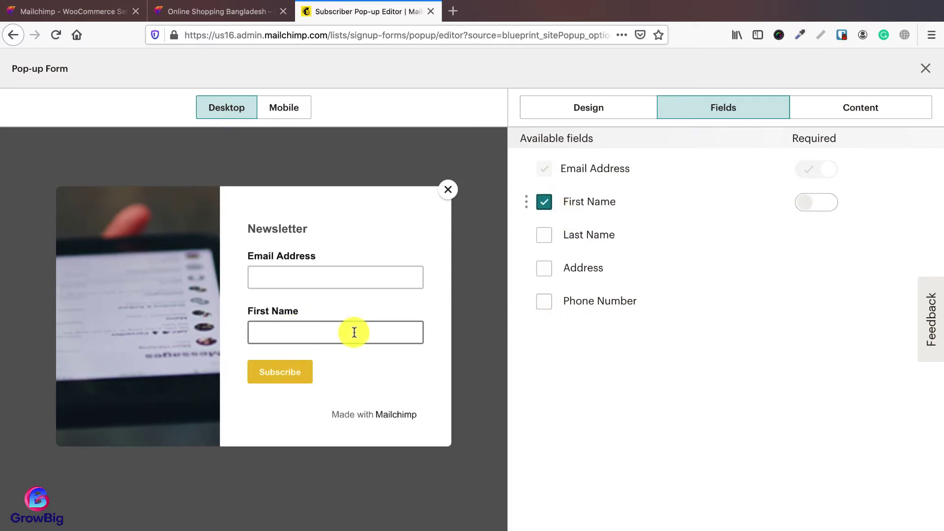
left_click(545, 235)
left_click(544, 300)
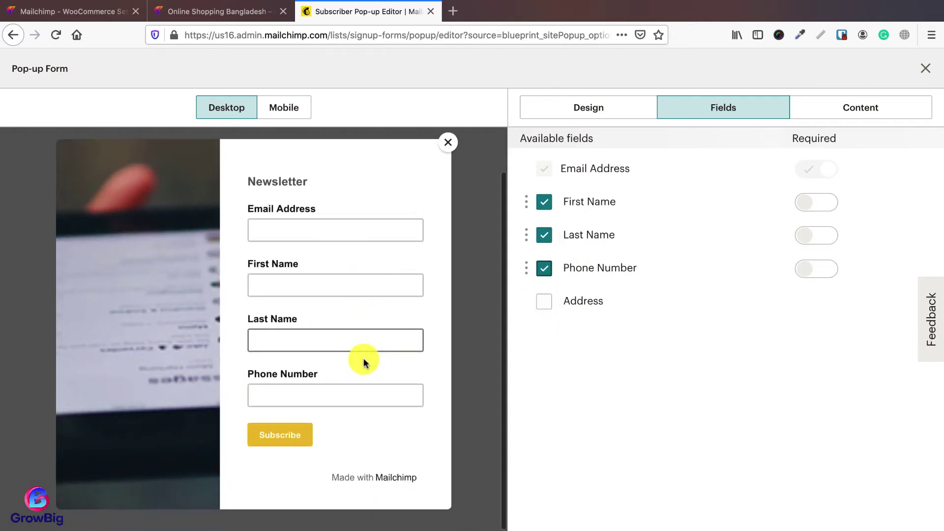
left_click(544, 268)
left_click(544, 202)
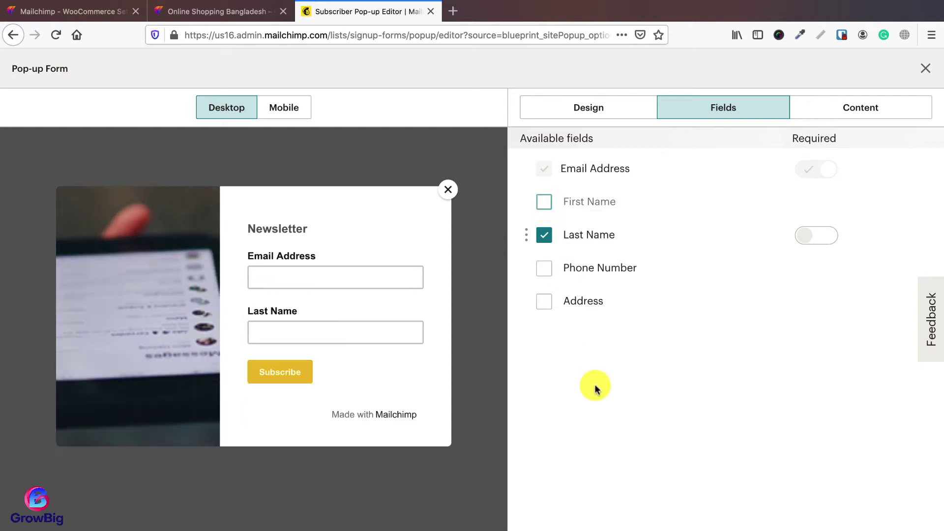
left_click(545, 202)
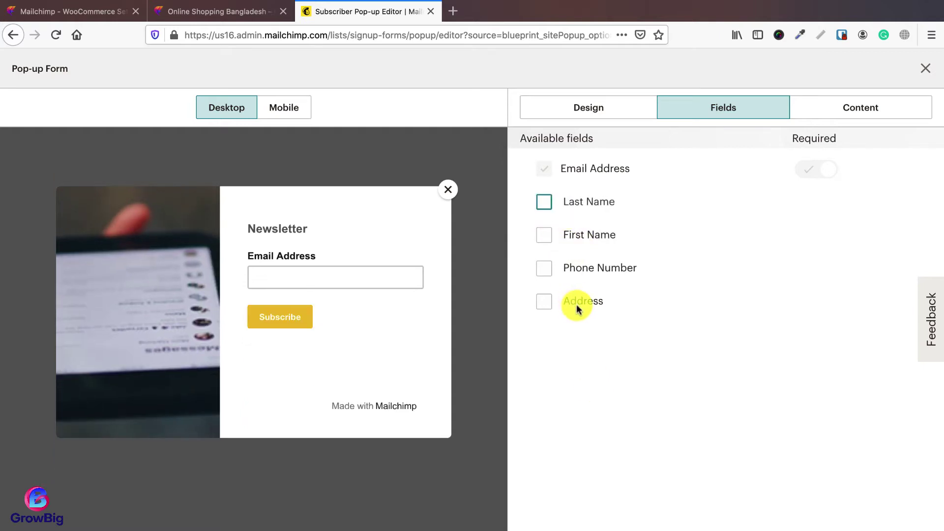
left_click(839, 108)
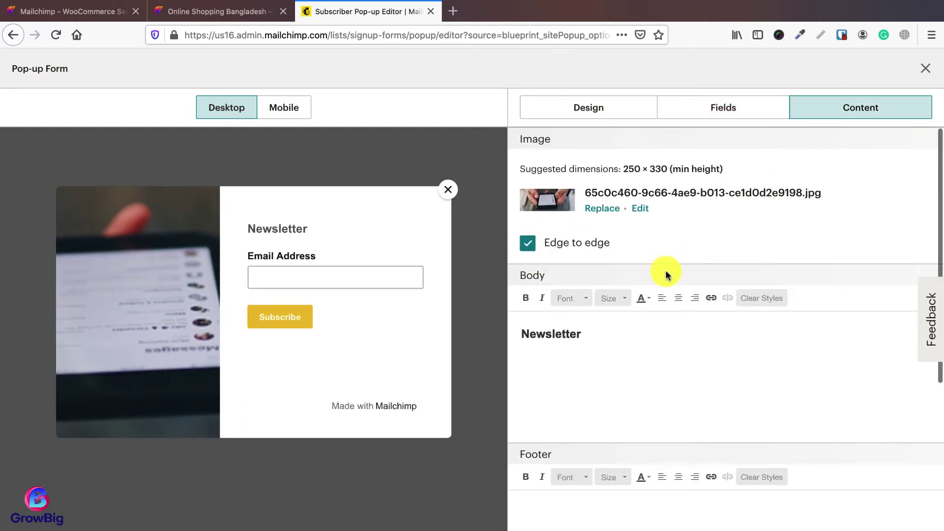
scroll(614, 344, "down", 1)
left_click(594, 316)
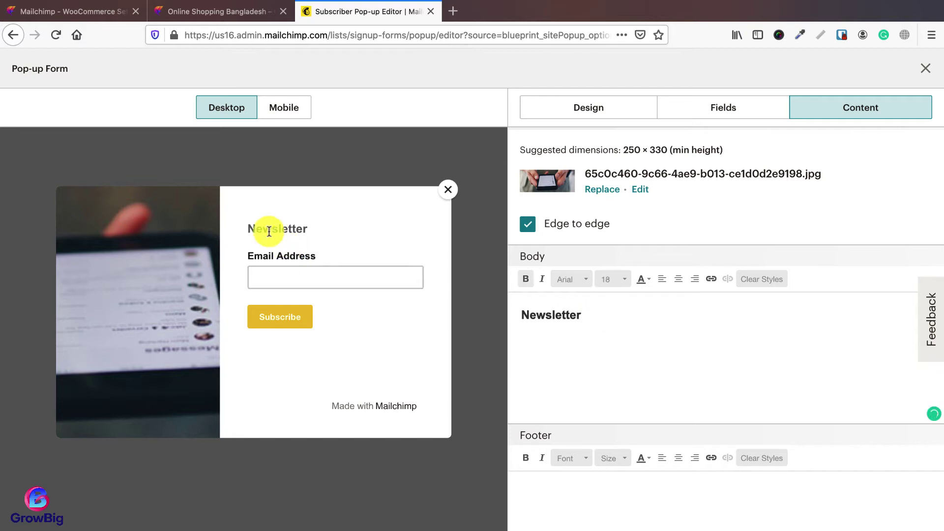
scroll(688, 393, "down", 5)
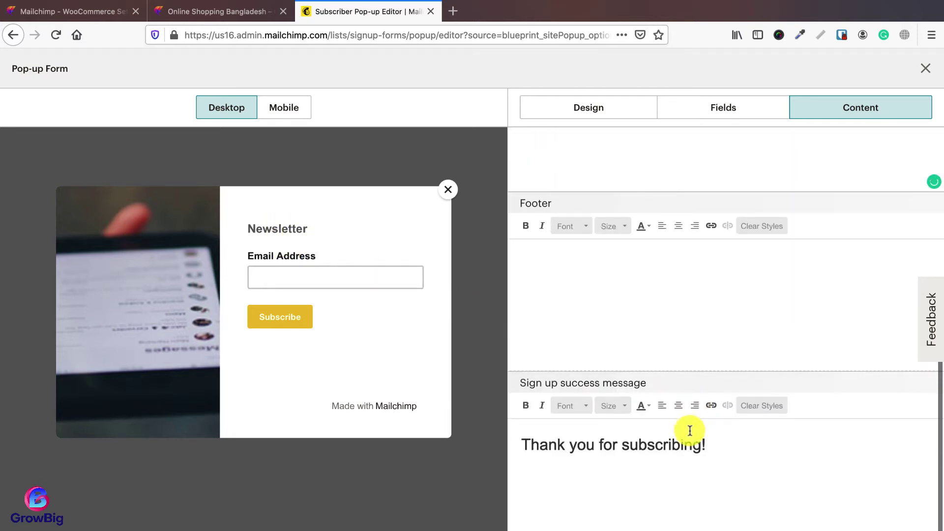
left_click(710, 443)
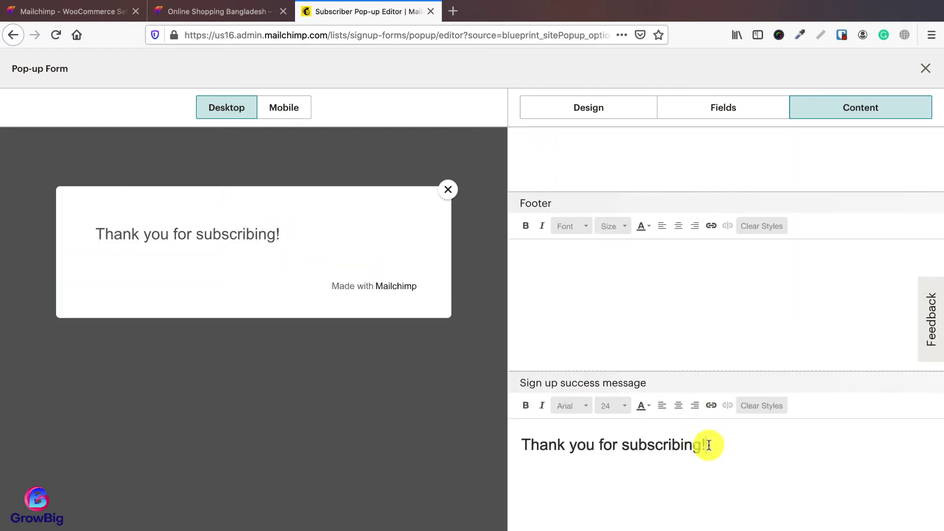
scroll(572, 333, "up", 5)
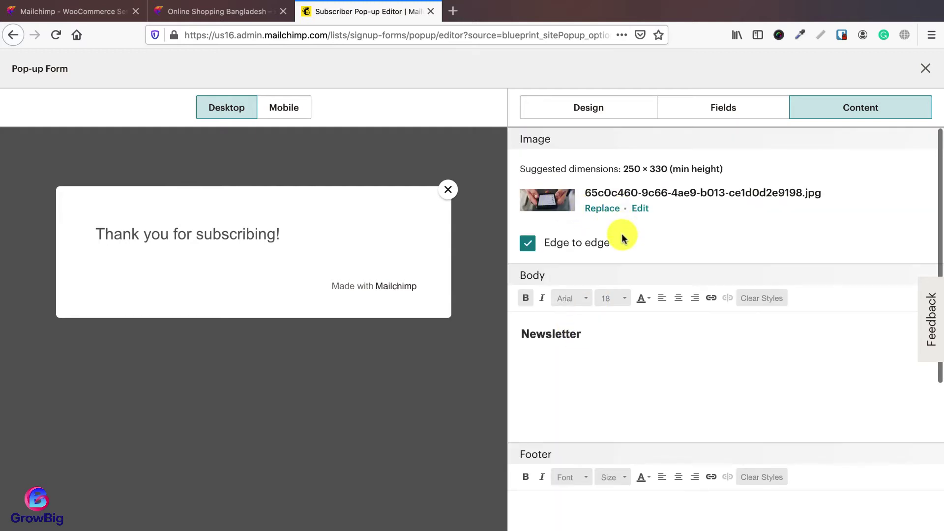
left_click(622, 351)
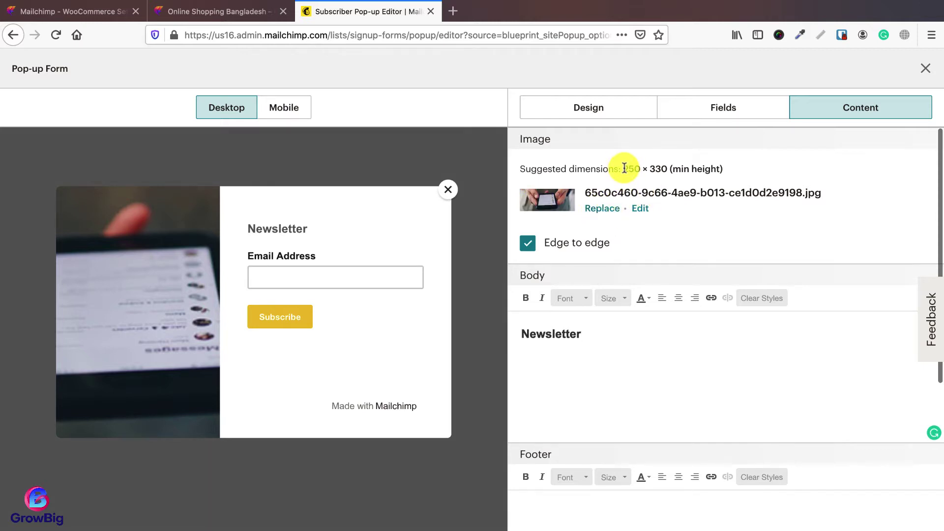
double_click(659, 169)
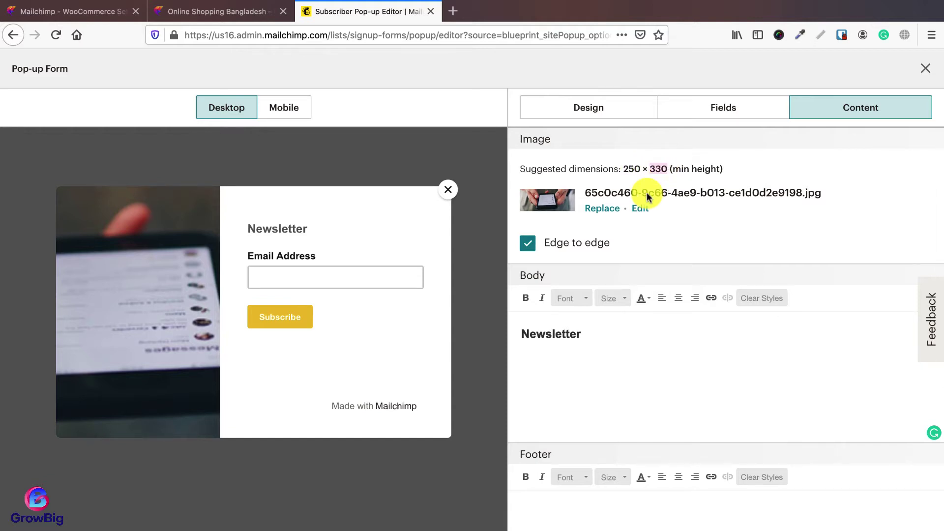
left_click(601, 208)
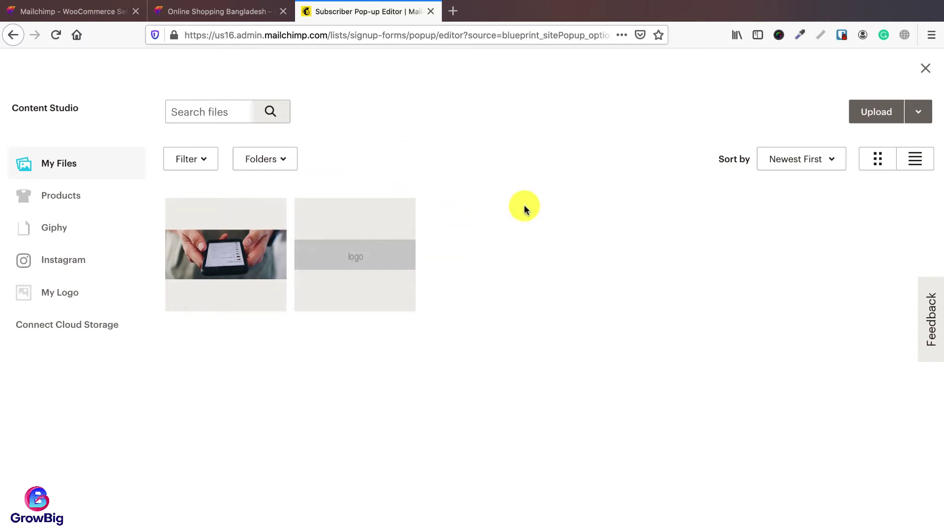
left_click(922, 67)
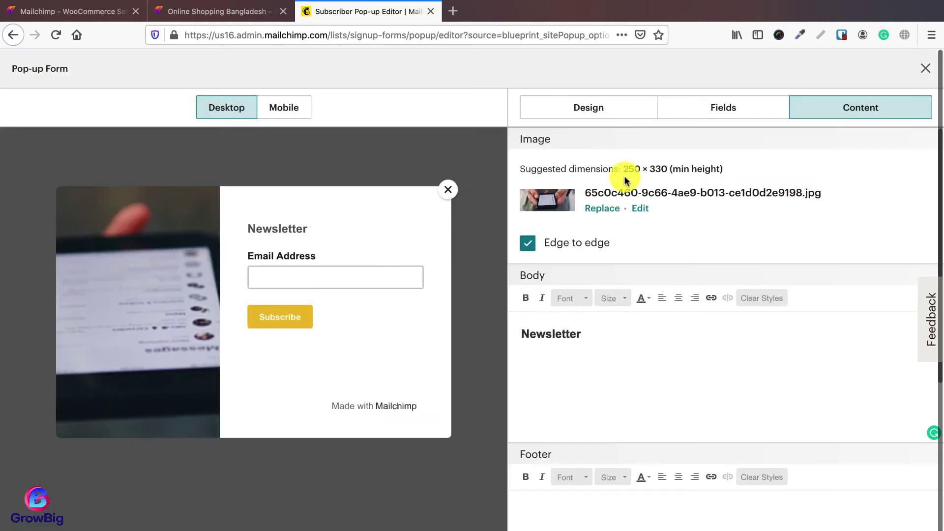
Step: On pexels.com, search for 'laptop' and open the photo of someone typing on a laptop
left_click(452, 11)
type("pe")
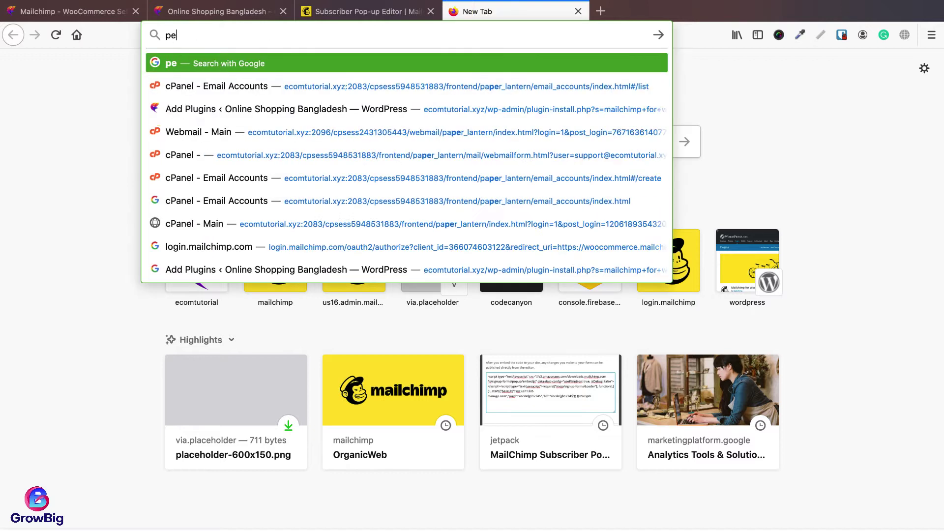
type("xels.")
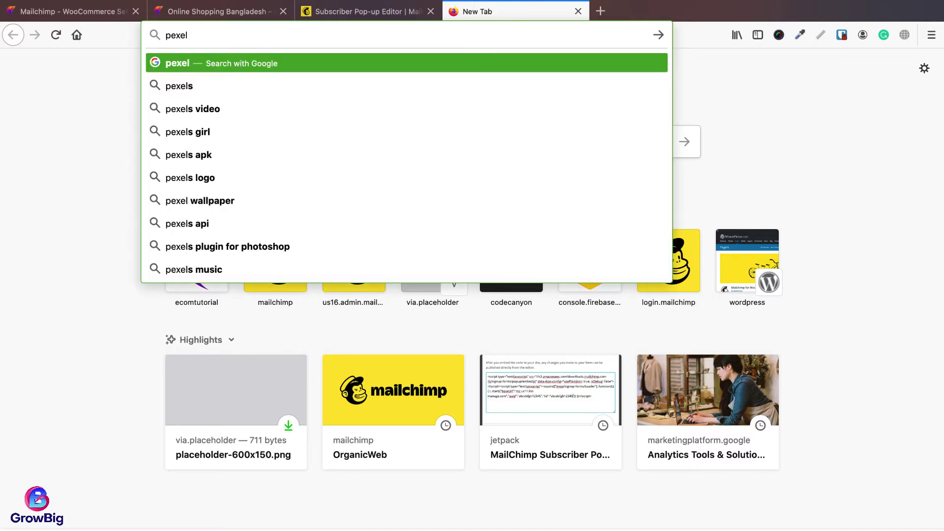
type("com")
key("Return")
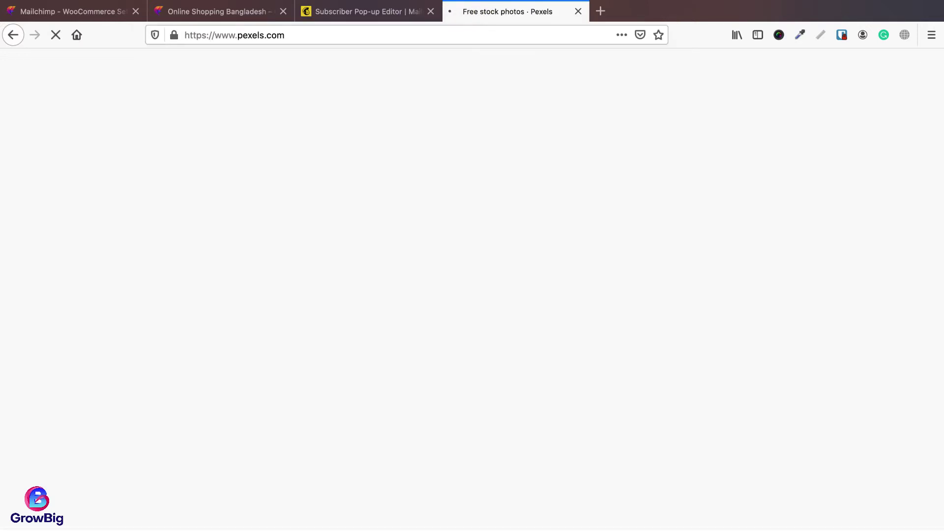
scroll(487, 241, "down", 3)
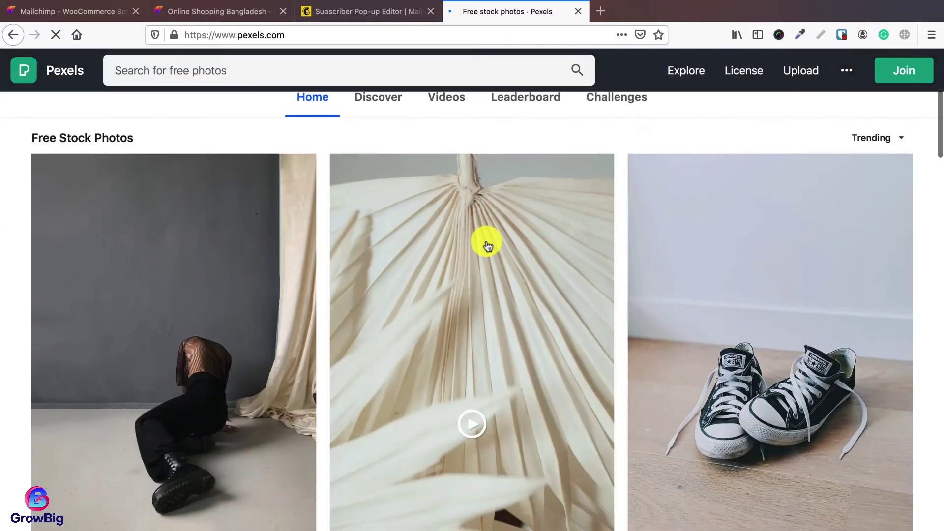
scroll(458, 224, "up", 3)
type("laptop")
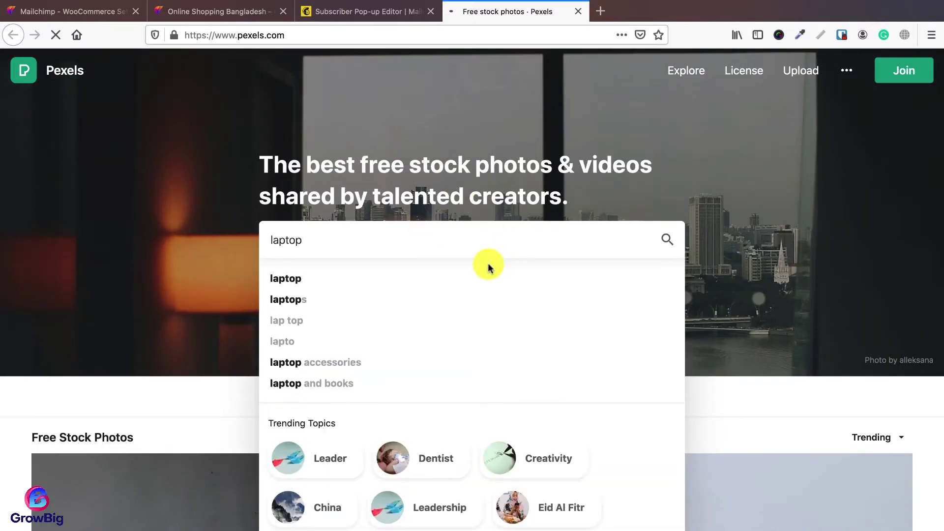
left_click(491, 280)
scroll(498, 238, "down", 6)
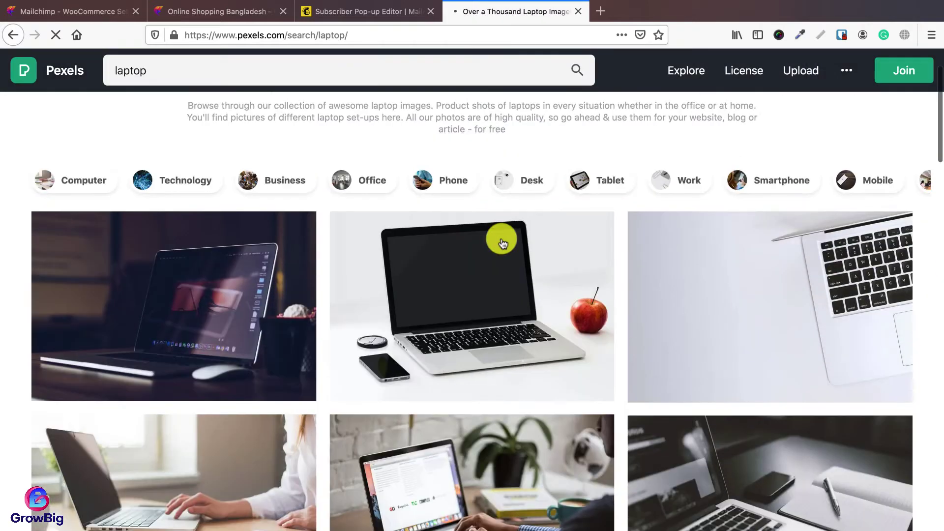
scroll(502, 242, "down", 2)
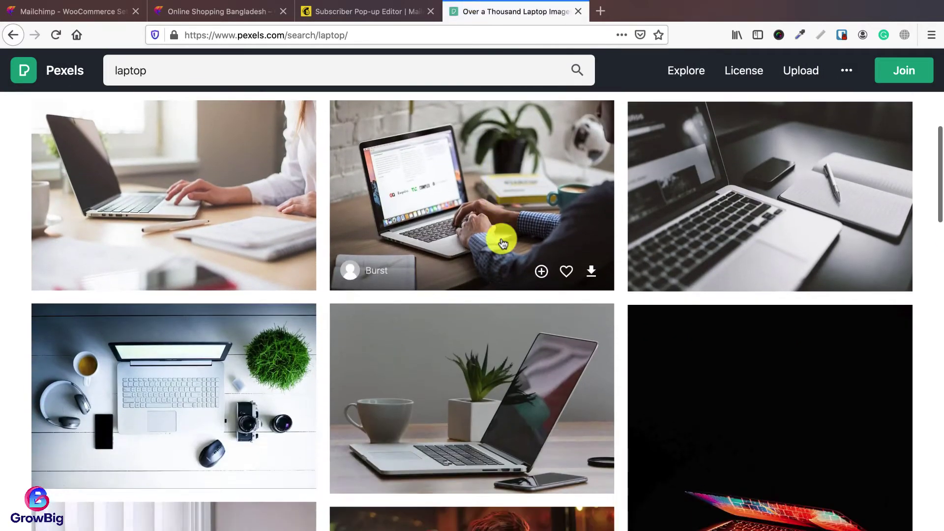
left_click(490, 211)
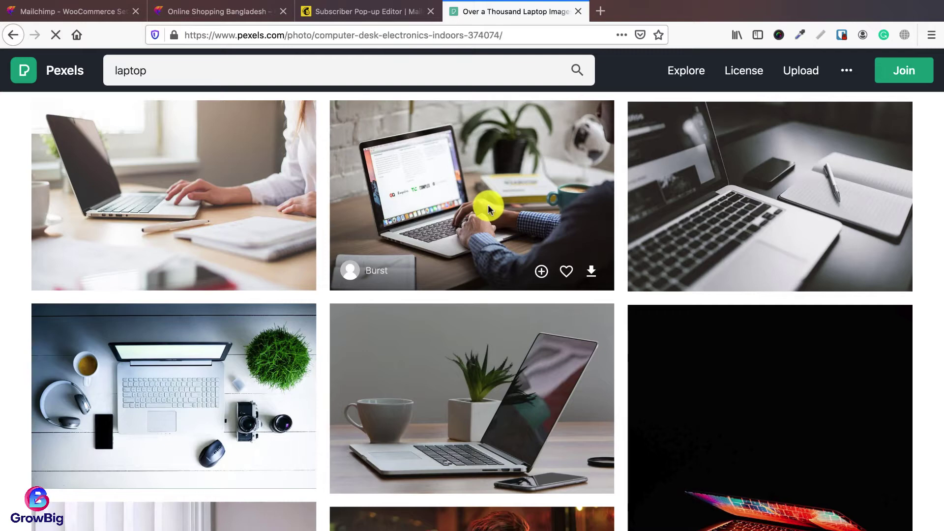
Step: Download the laptop photo at a custom width of 250 pixels and confirm it in Downloads
left_click(842, 97)
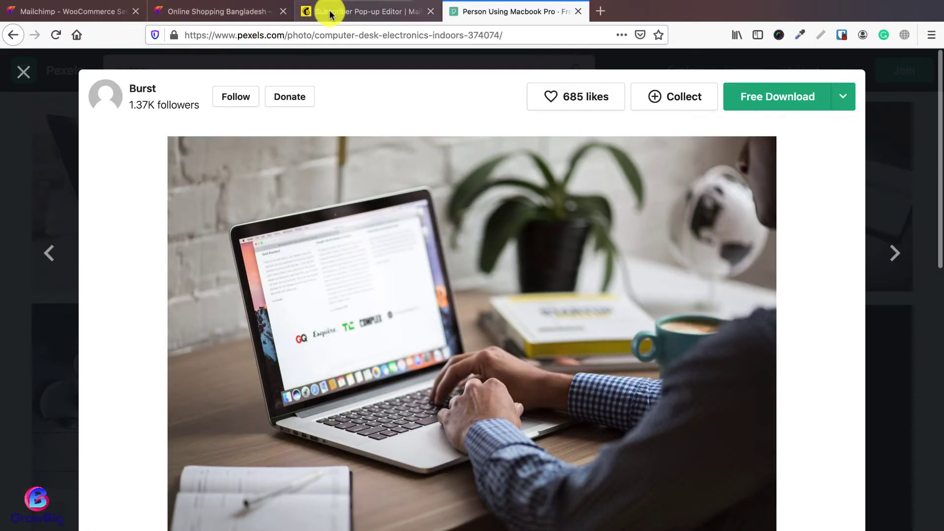
left_click(323, 11)
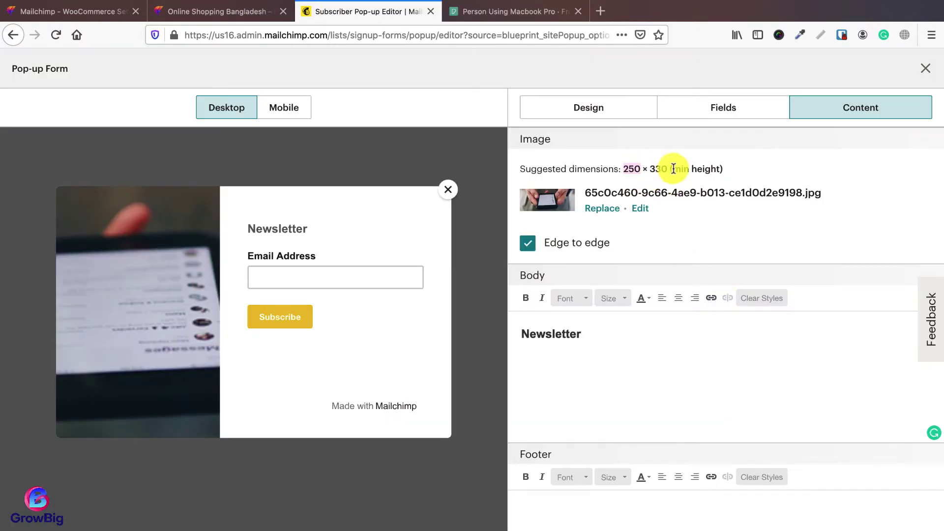
left_click(512, 10)
left_click(842, 98)
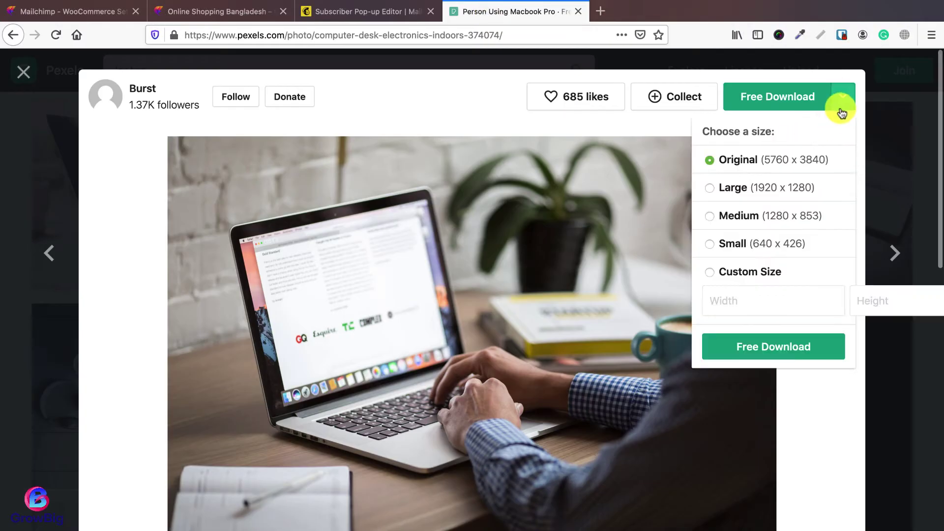
left_click(727, 271)
left_click(727, 307)
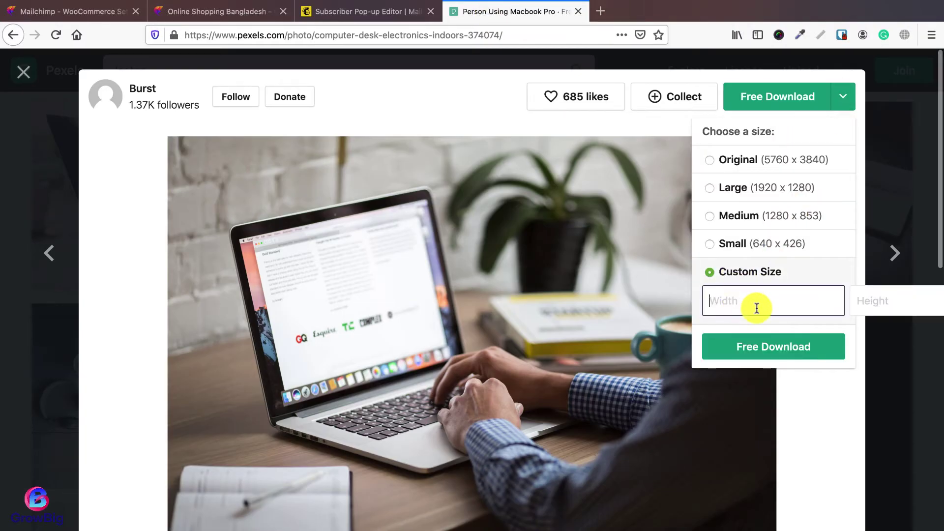
type("250")
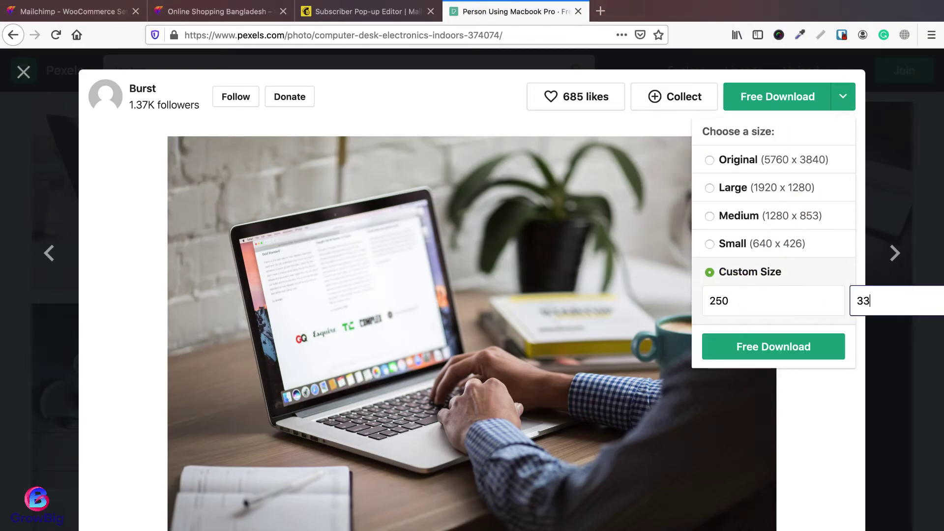
left_click(771, 375)
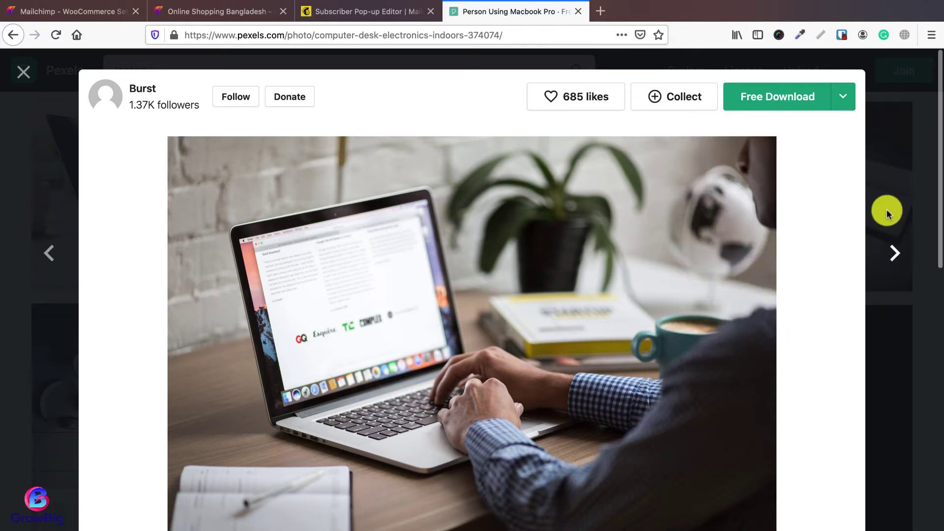
left_click(842, 97)
left_click(769, 352)
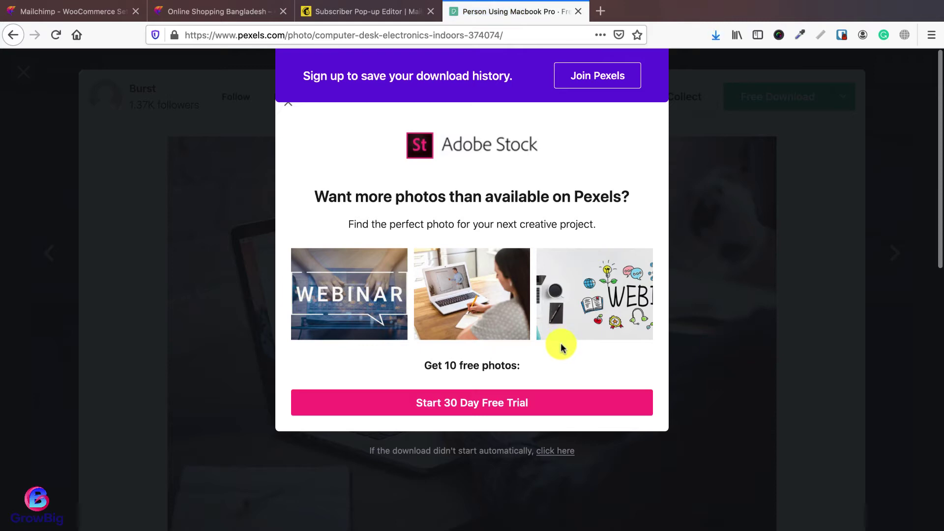
left_click(715, 35)
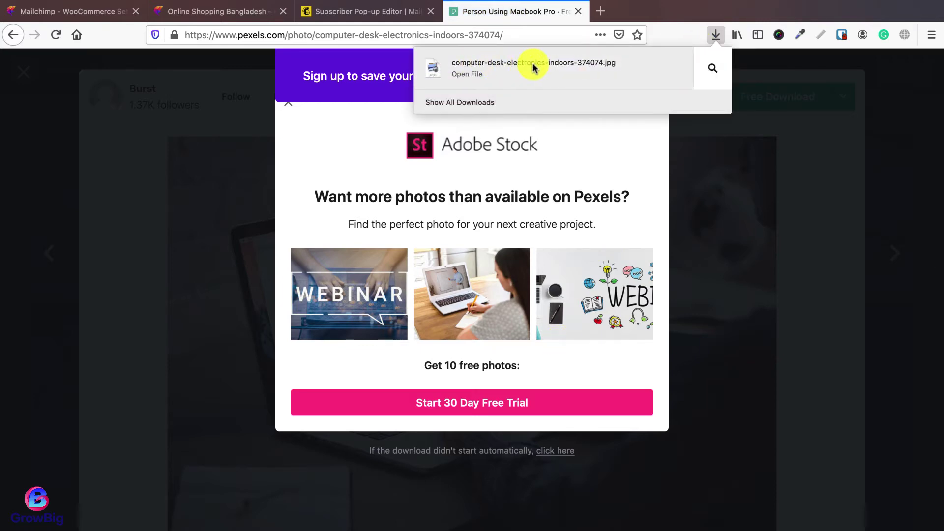
left_click(373, 12)
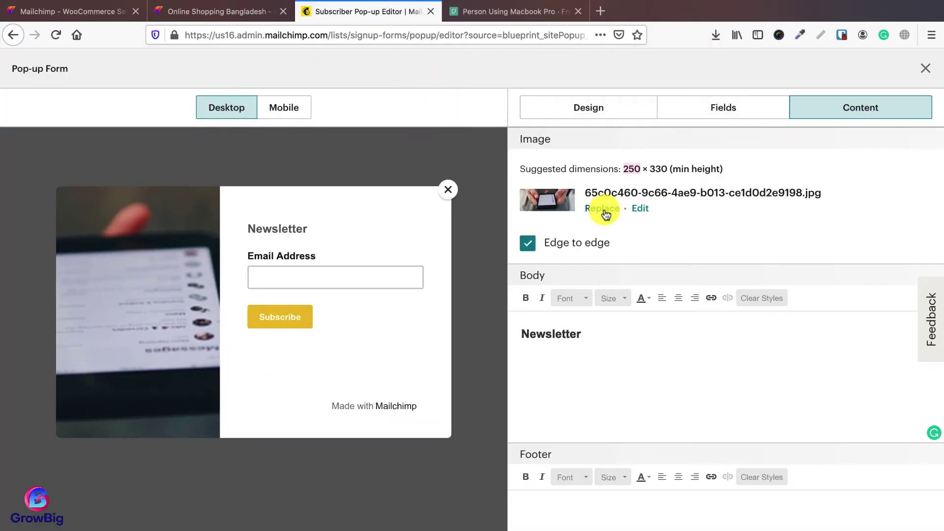
Step: Replace the pop-up image with uploaded computer-desk-electronics-indoors-374074.jpg, then save and publish the form
left_click(602, 209)
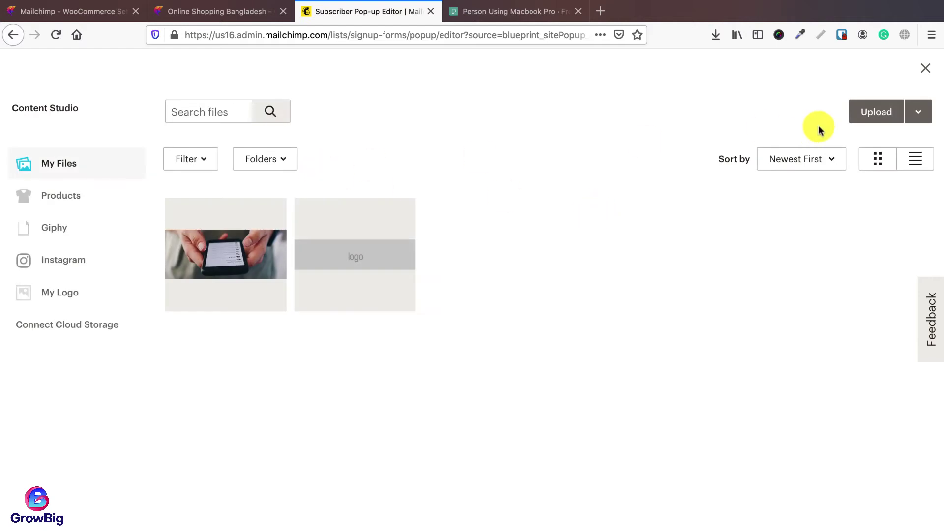
left_click(867, 121)
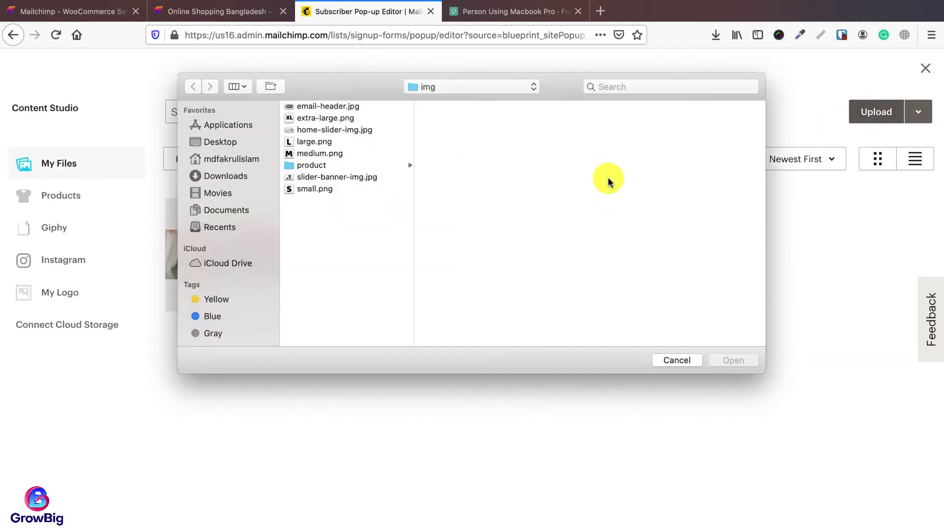
left_click(237, 176)
left_click(355, 106)
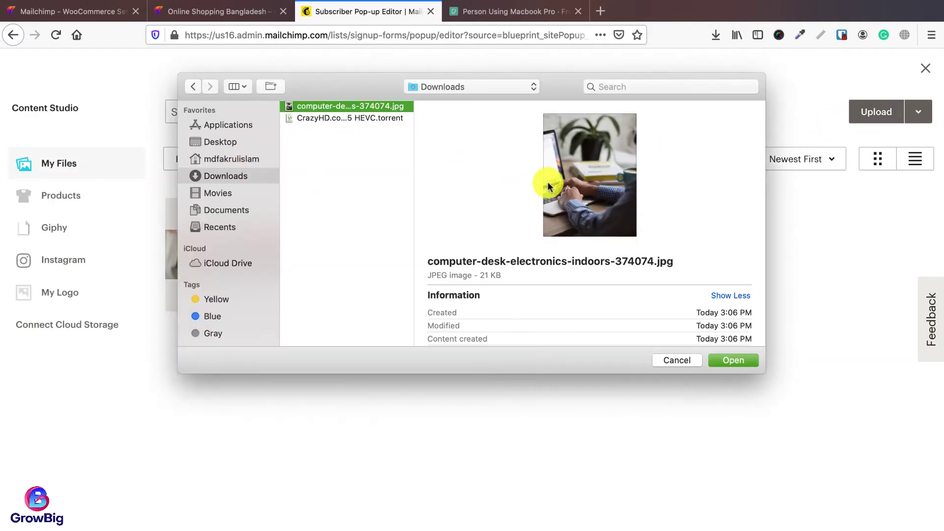
left_click(733, 360)
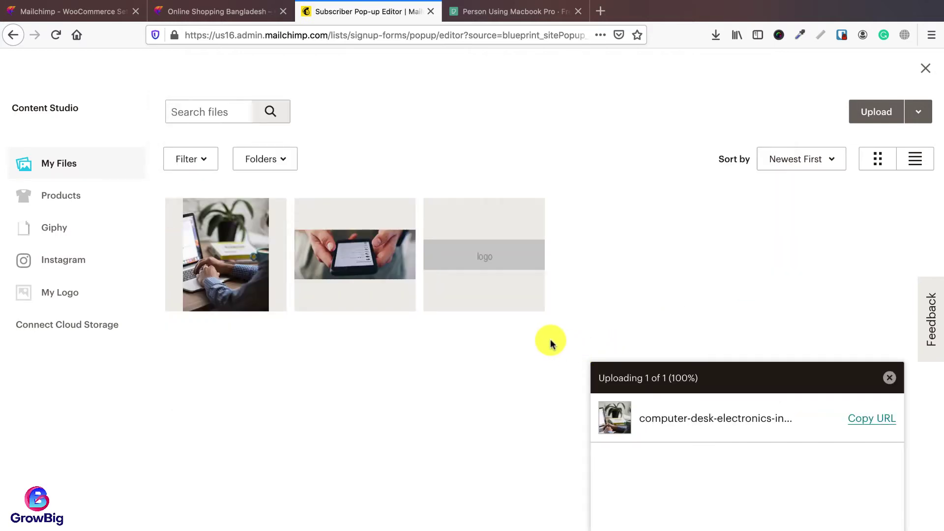
left_click(224, 258)
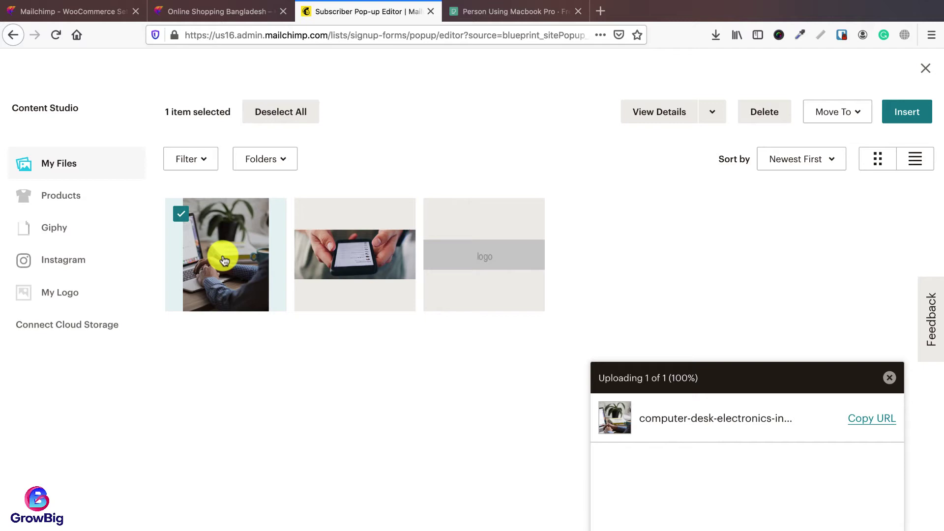
left_click(891, 113)
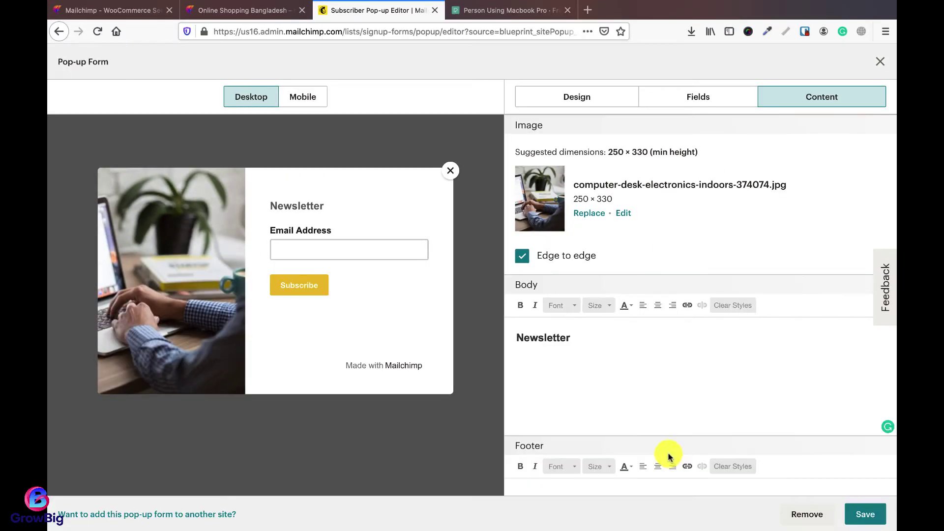
left_click(866, 515)
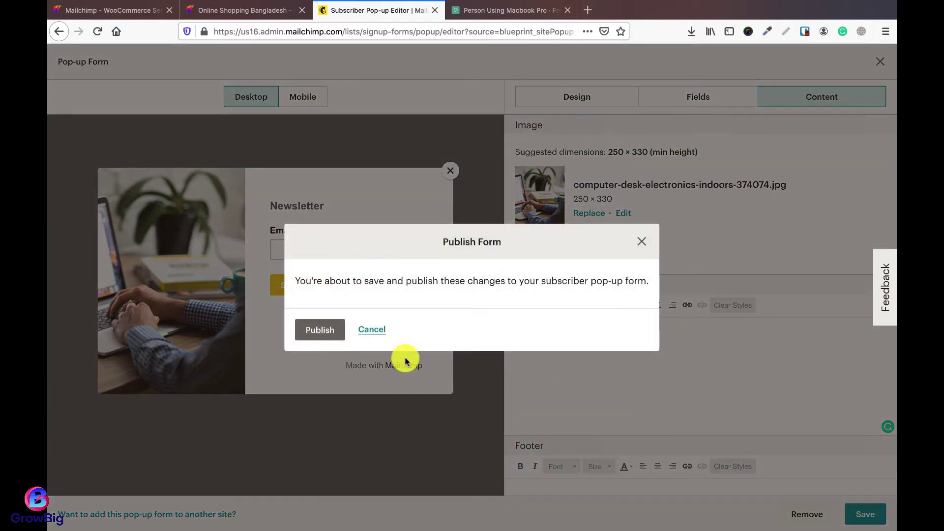
left_click(315, 330)
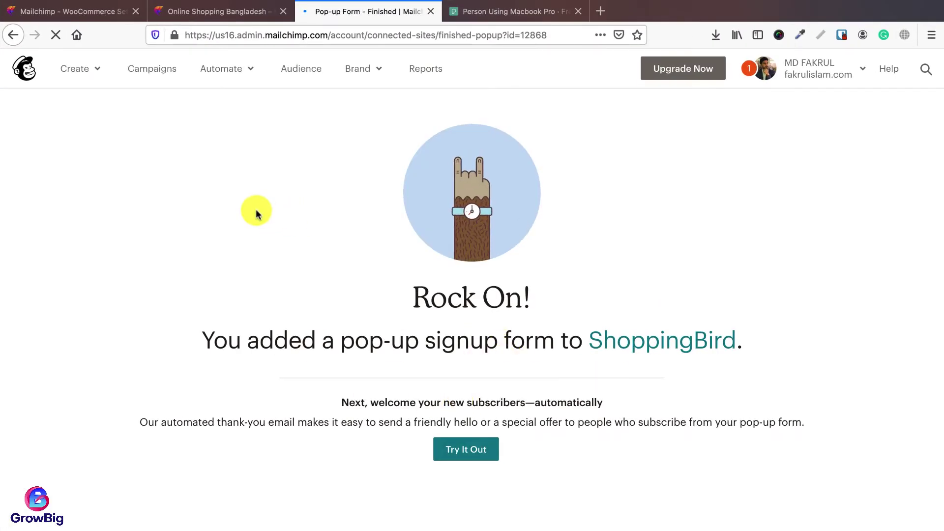
Step: Clear all of Opera's browsing data for all time, then enter ecomtutorial.xyz in the address bar
key("super+Tab")
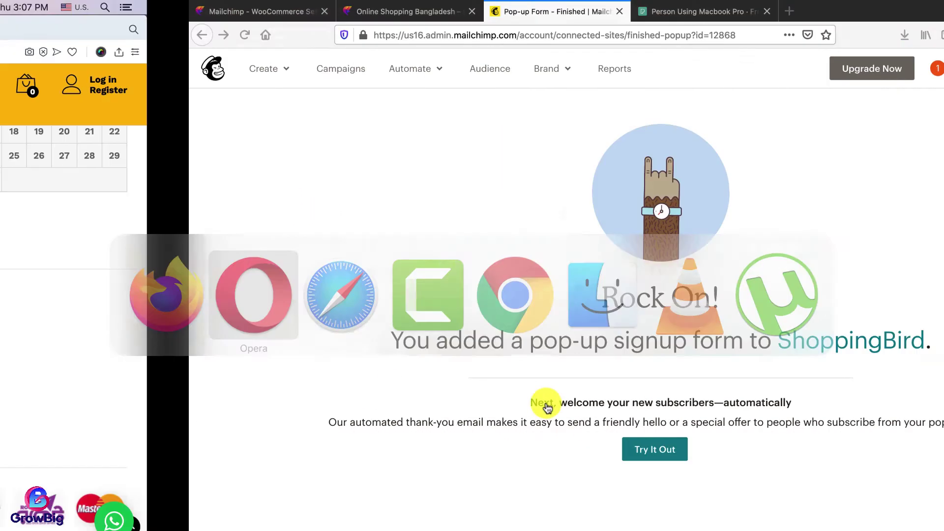
scroll(453, 291, "up", 15)
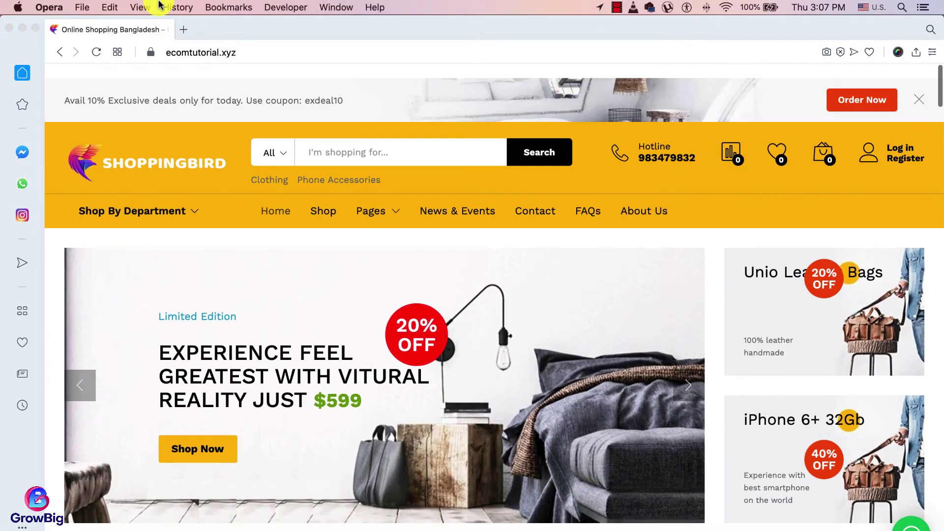
left_click(178, 7)
left_click(217, 173)
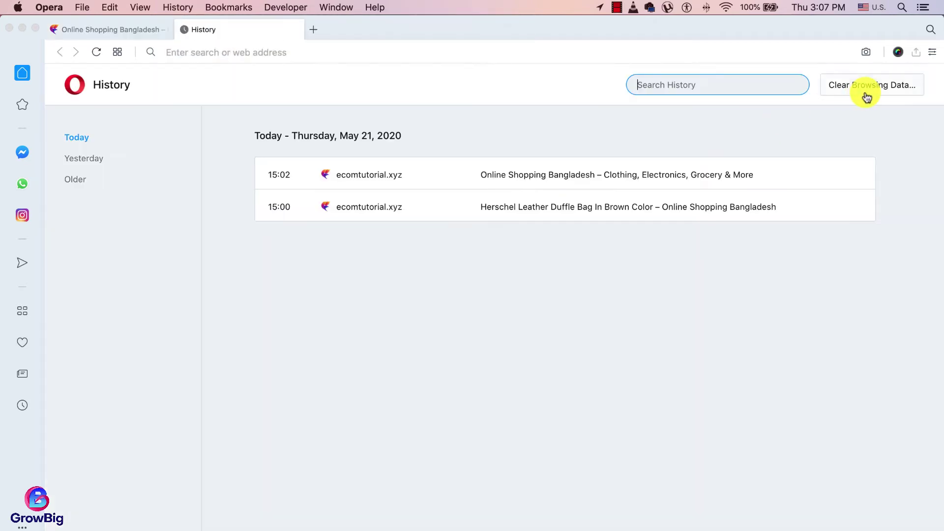
left_click(854, 90)
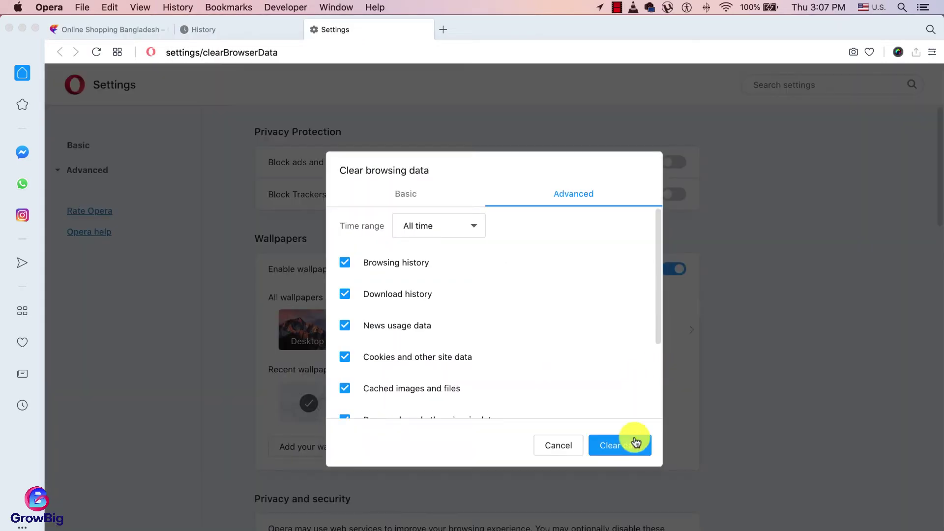
left_click(628, 443)
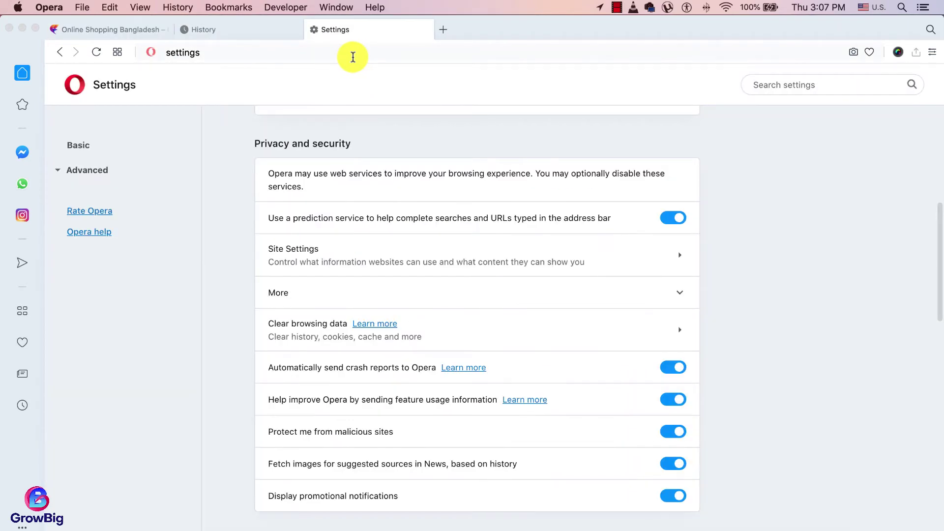
left_click(352, 55)
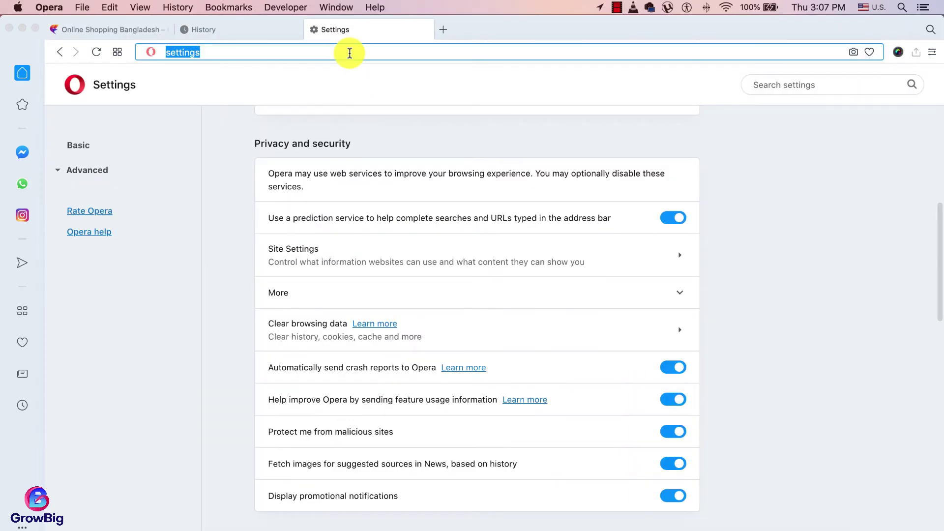
type("ecomtutorial.xyz")
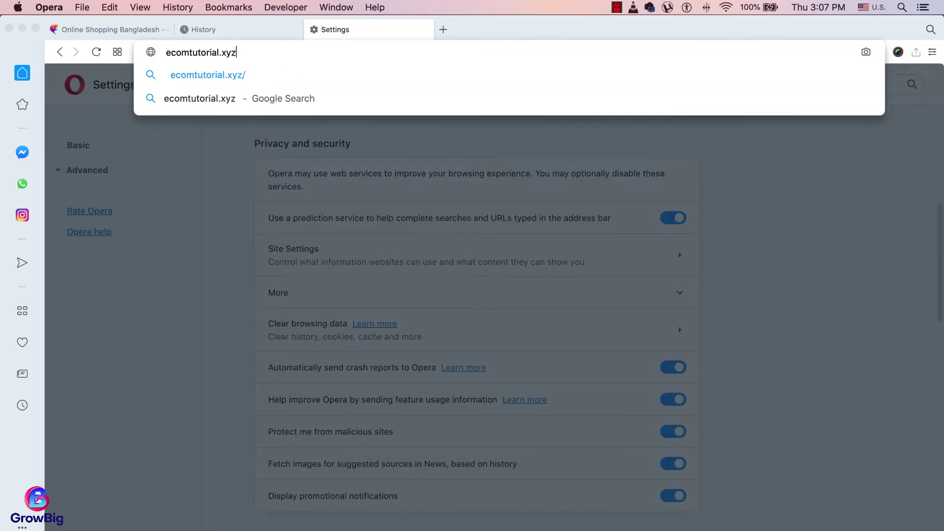
Step: Load ecomtutorial.xyz and select the Email Address field in the Newsletter pop-up
key("Return")
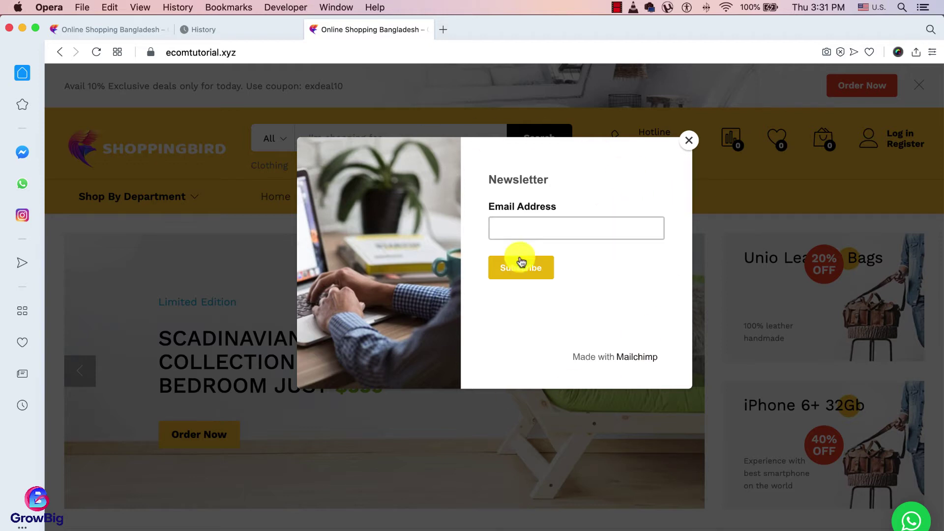
left_click(512, 228)
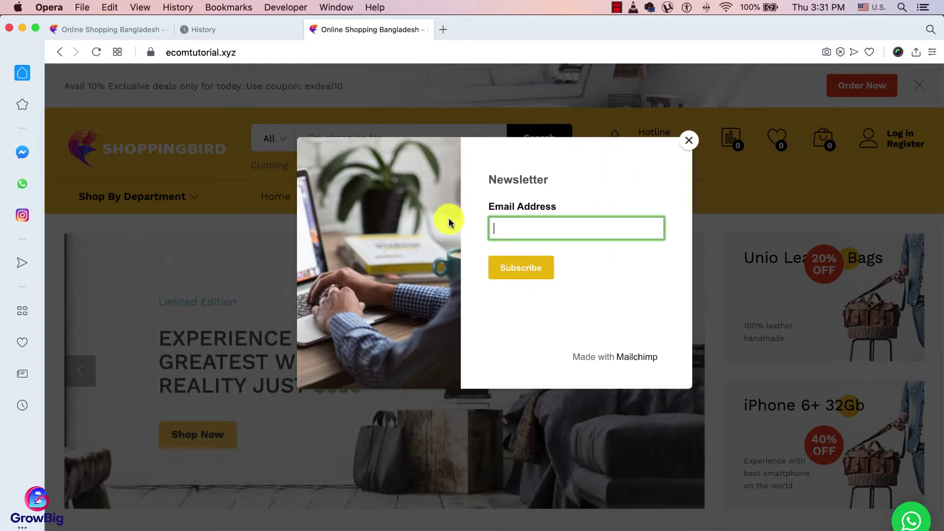
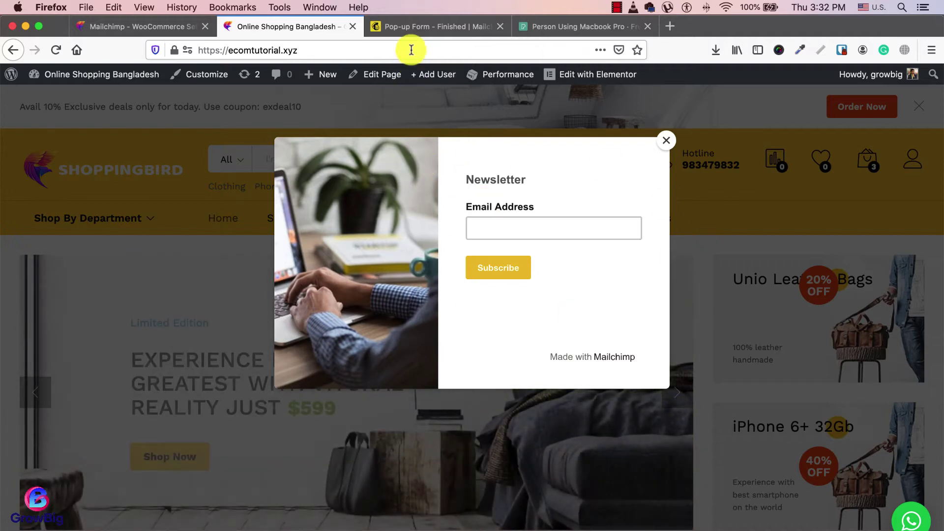
Step: Switch to the Mailchimp 'Pop-up Form - Finished' tab confirming the ShoppingBird pop-up form
left_click(413, 26)
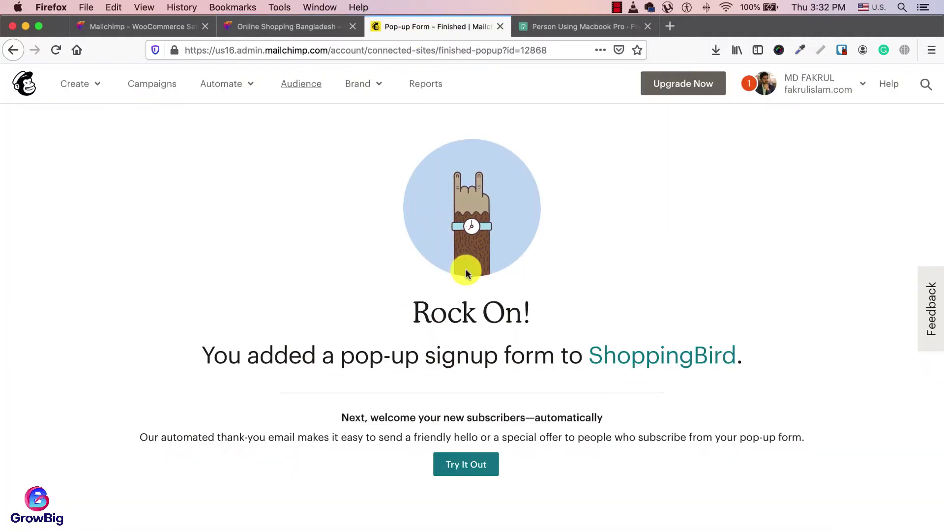
Step: Create a new automated email campaign of the Welcome new subscribers type
left_click(152, 84)
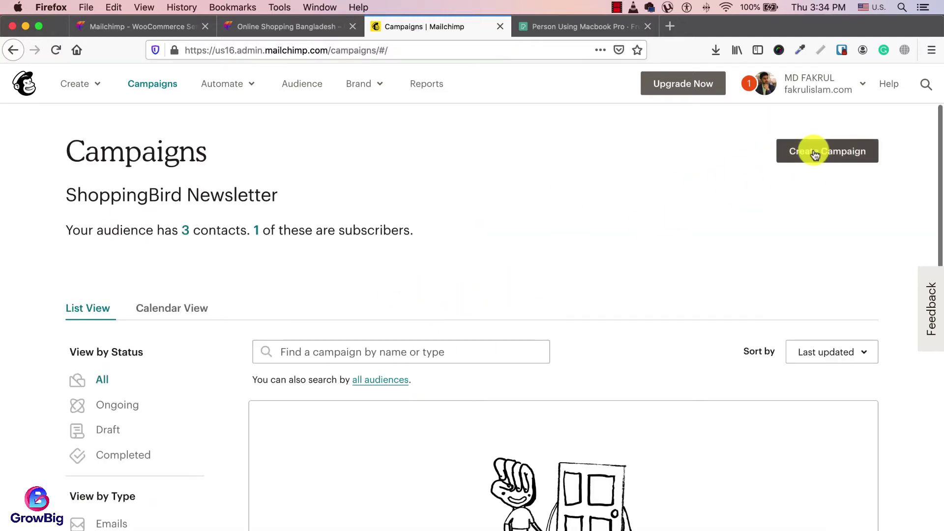
left_click(815, 153)
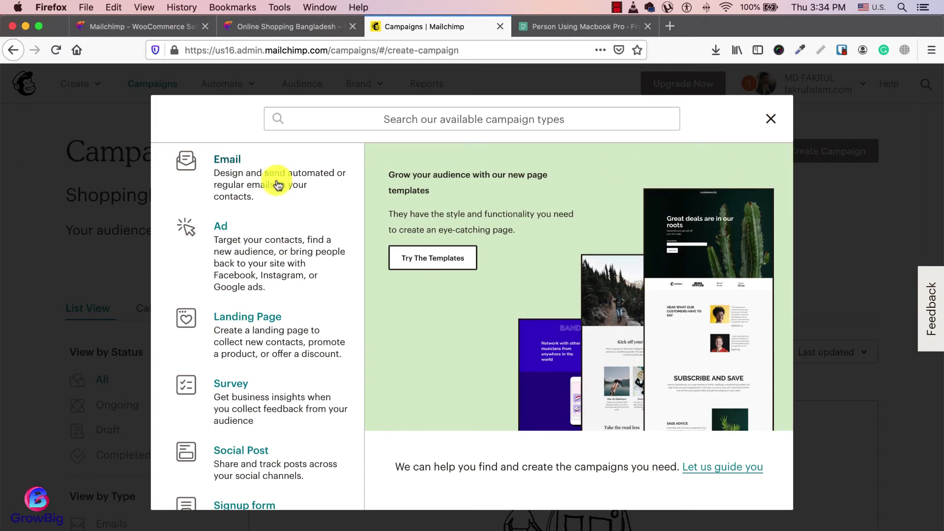
left_click(255, 183)
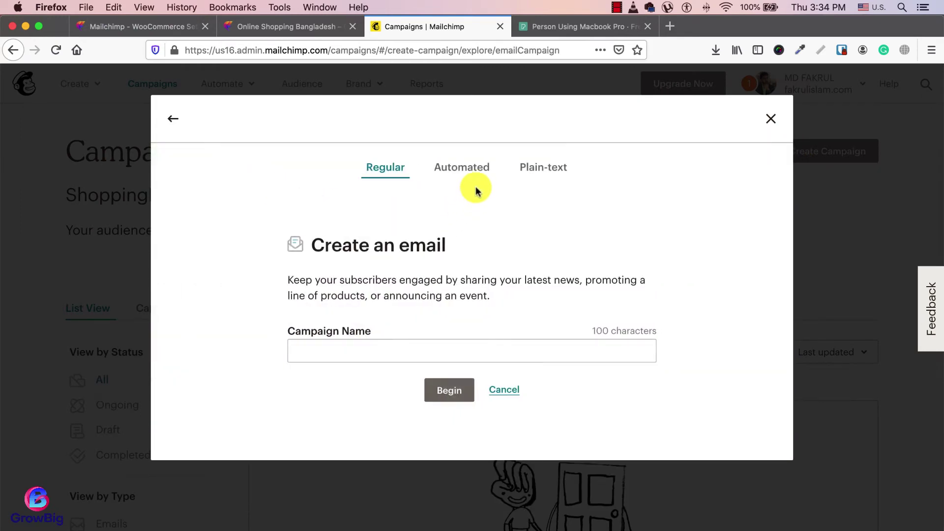
left_click(461, 172)
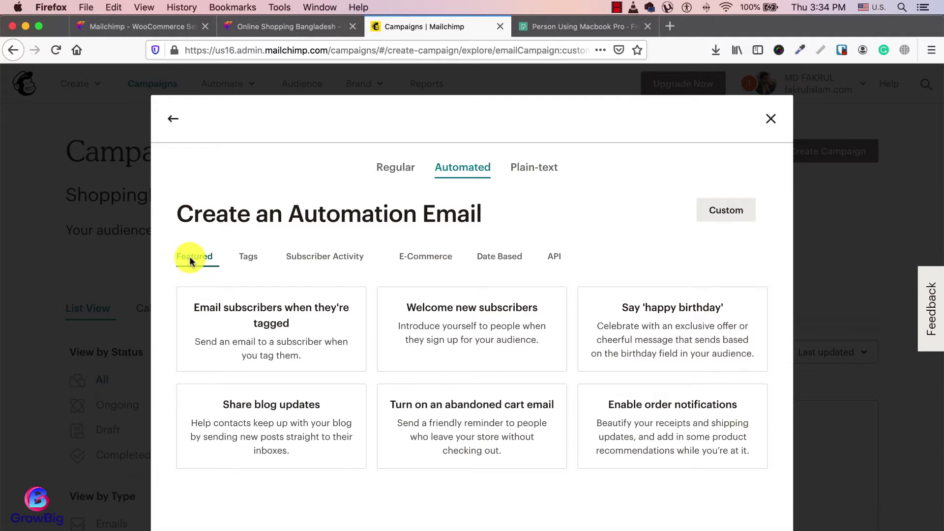
left_click(470, 329)
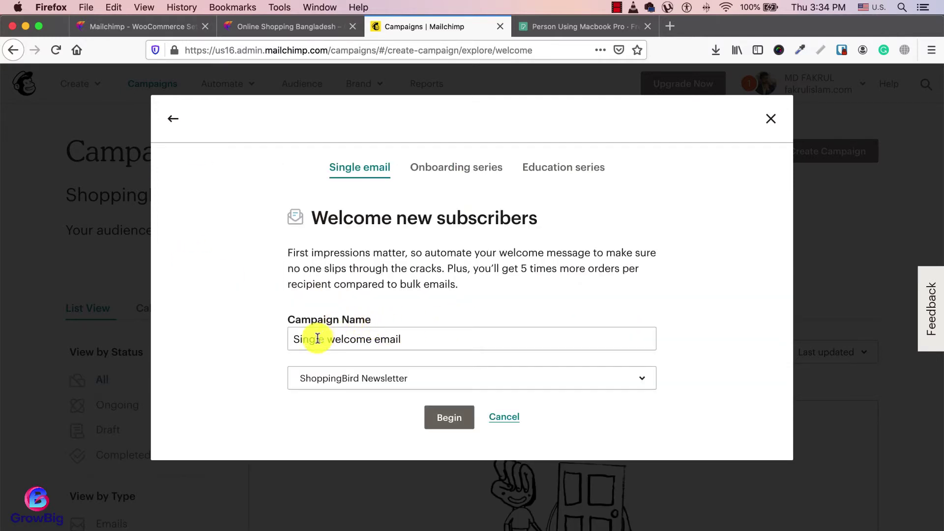
Step: Name the campaign 'Welcome Email' and begin building the automation
left_click(327, 339)
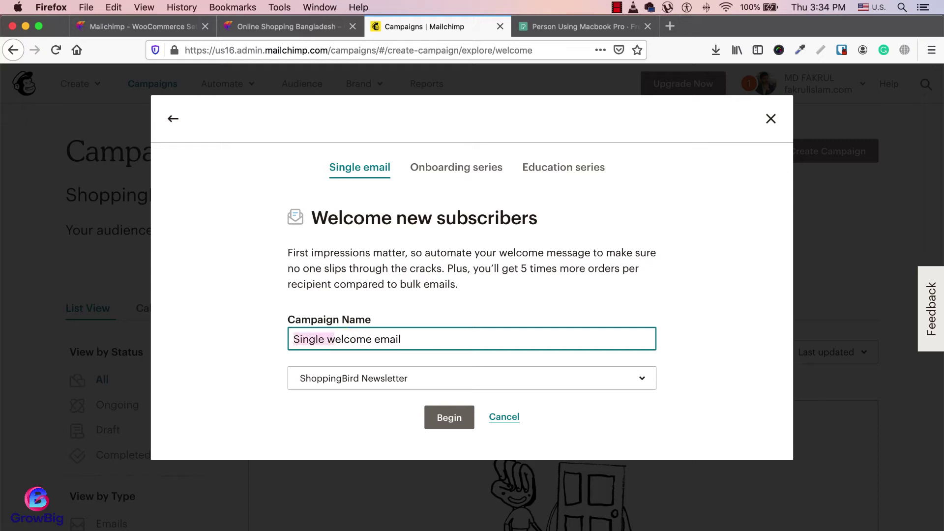
type("W")
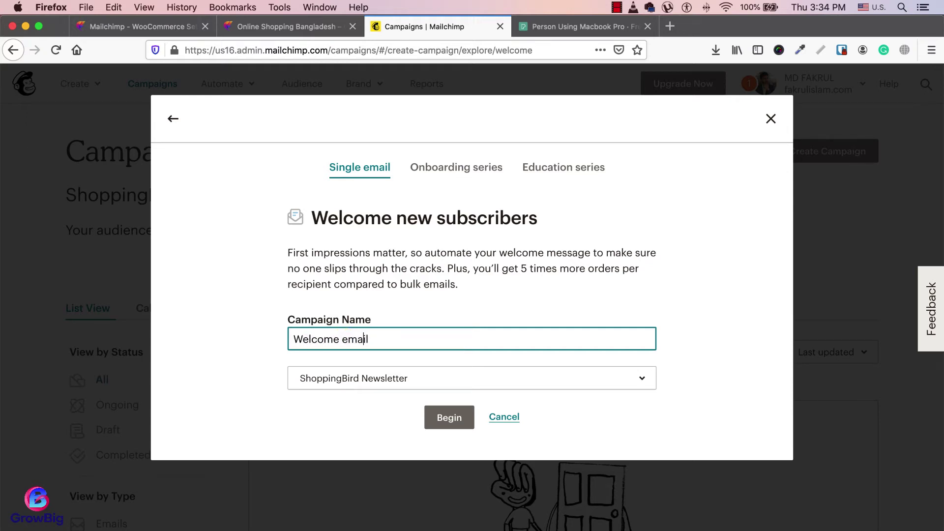
key("BackSpace")
type("E")
left_click(445, 418)
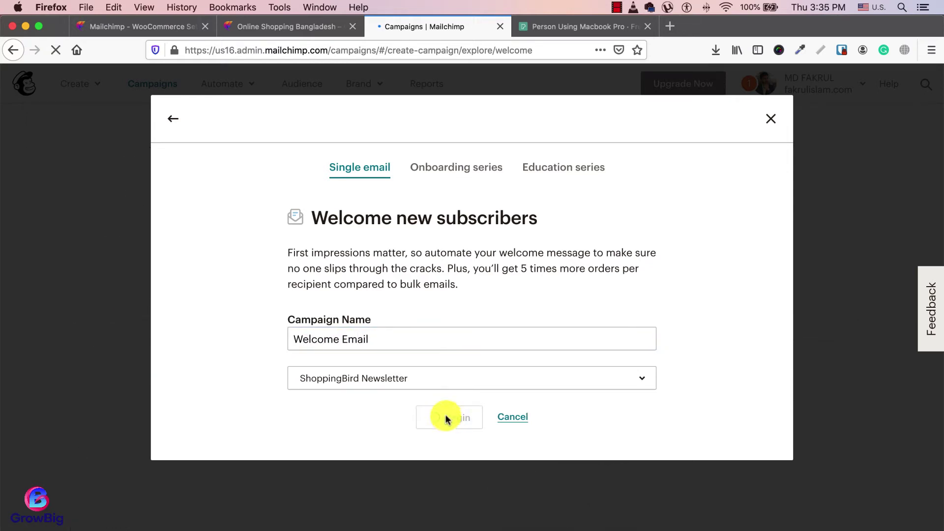
scroll(553, 291, "down", 1)
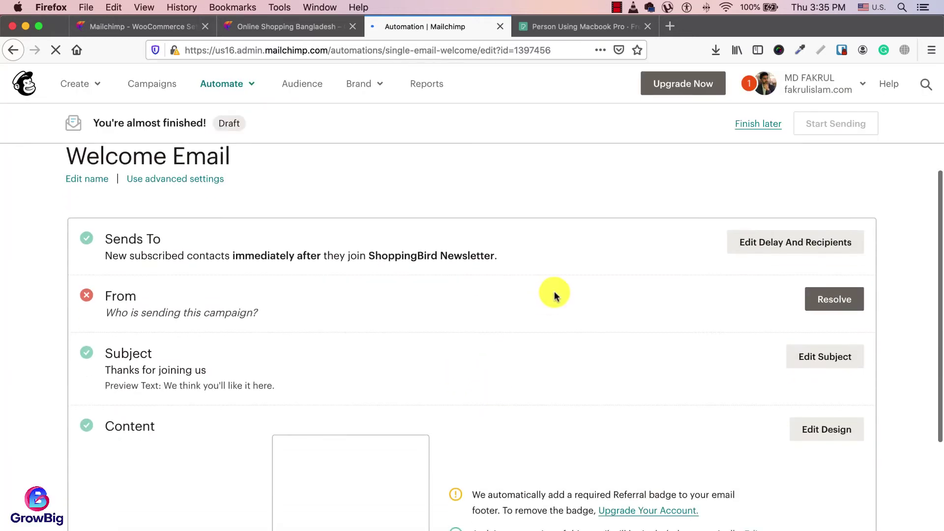
Step: Keep the welcome email's send delay at Immediately and save the timing
left_click(777, 249)
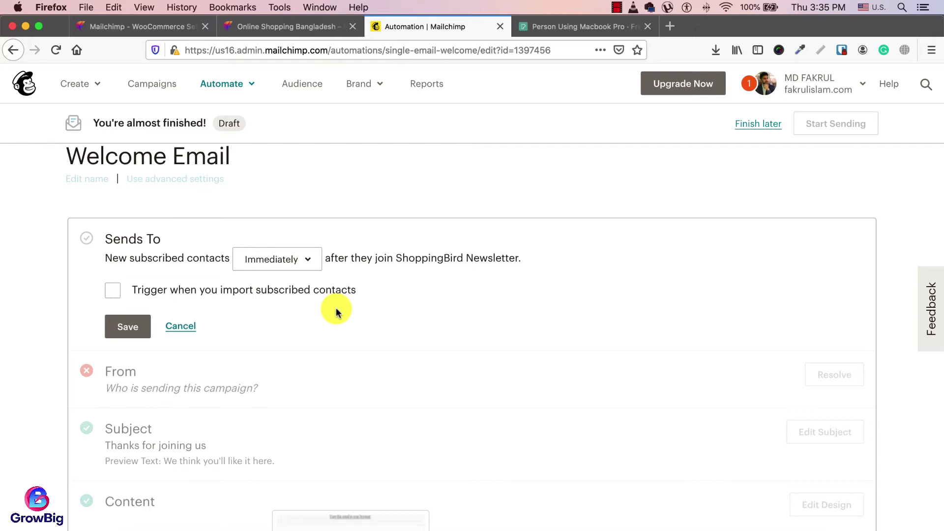
left_click(294, 261)
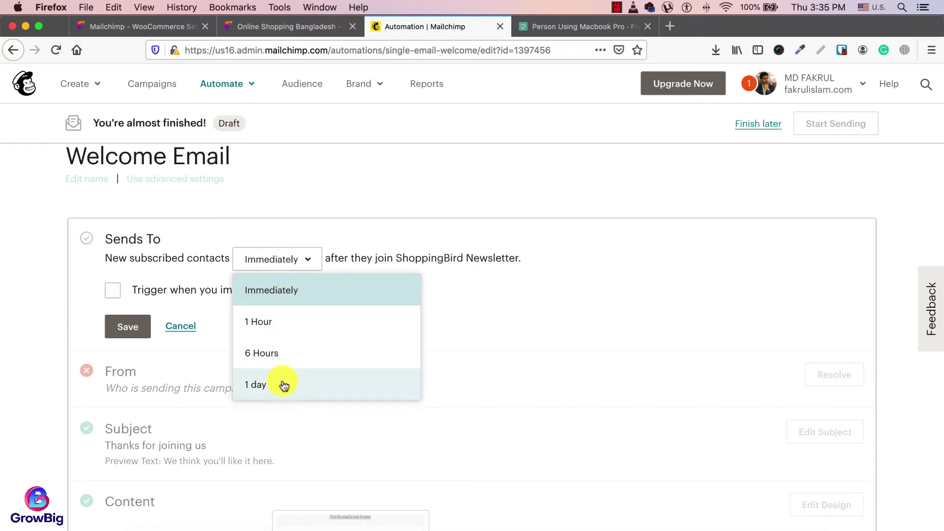
left_click(271, 291)
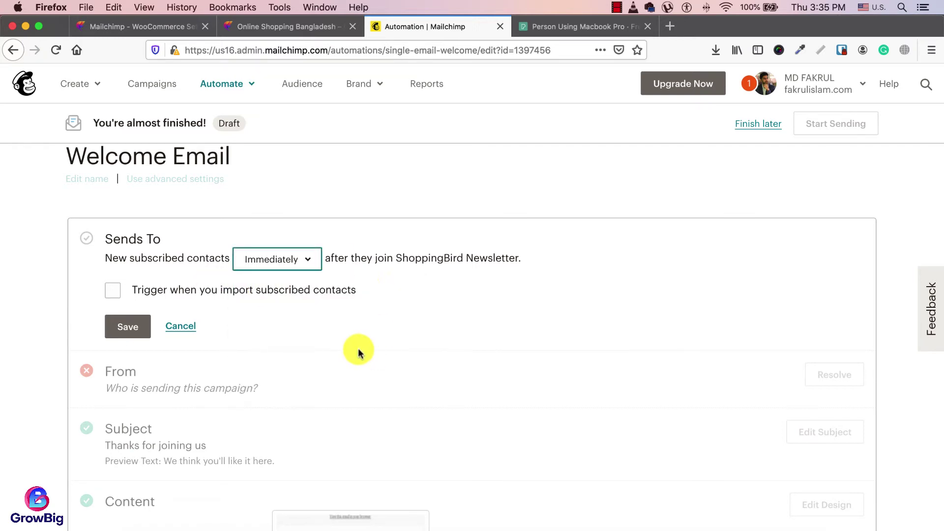
left_click(133, 327)
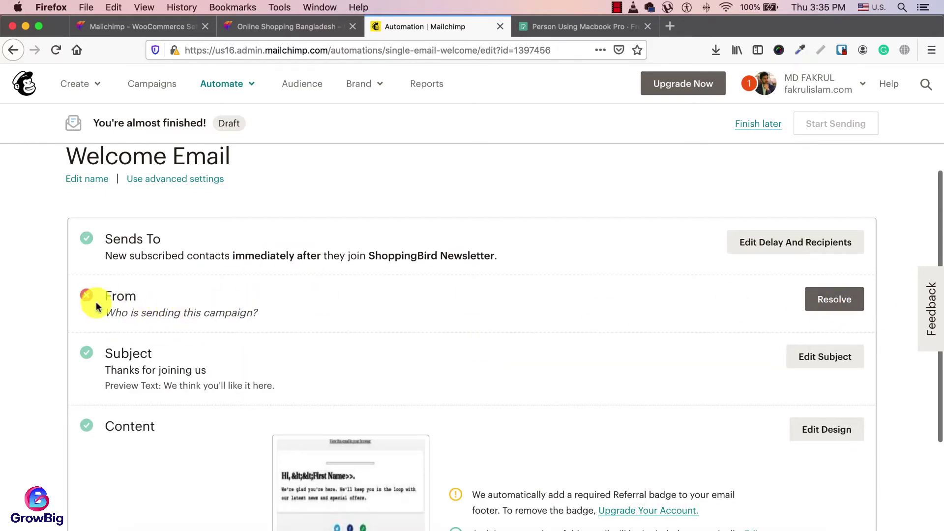
Step: Fill in sender name ShoppingBird with the support email address and start domain verification
left_click(818, 300)
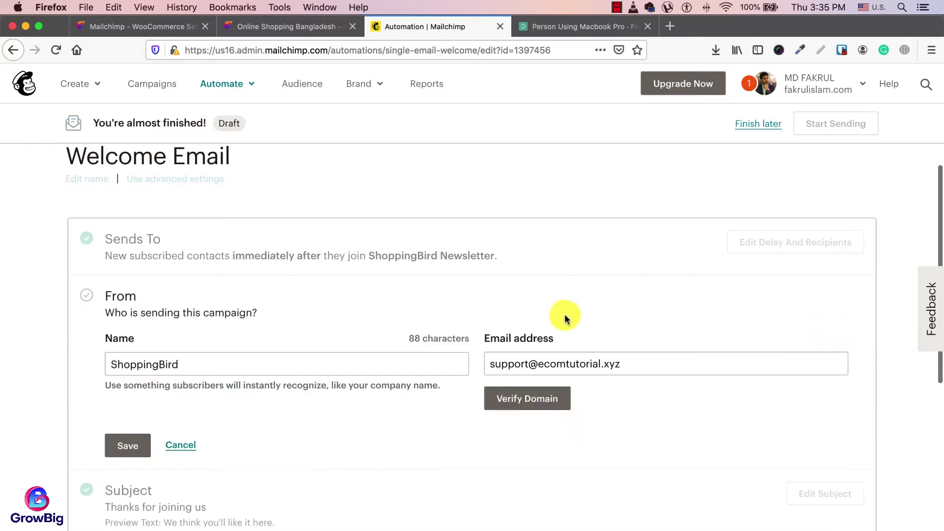
scroll(443, 317, "down", 2)
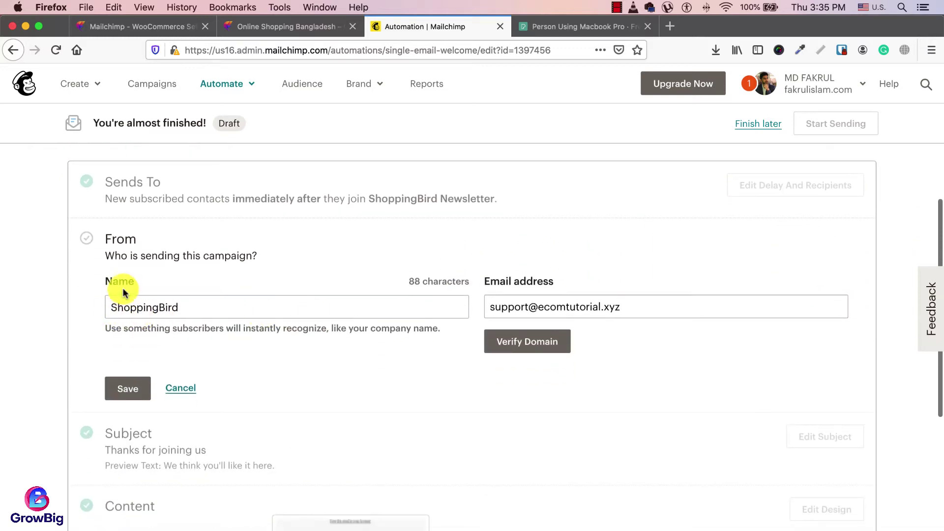
left_click(187, 306)
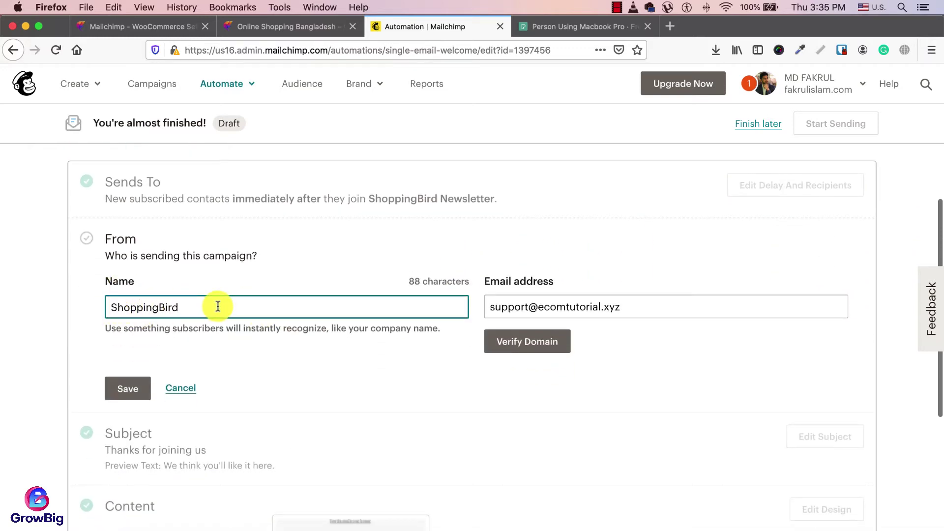
left_click(629, 306)
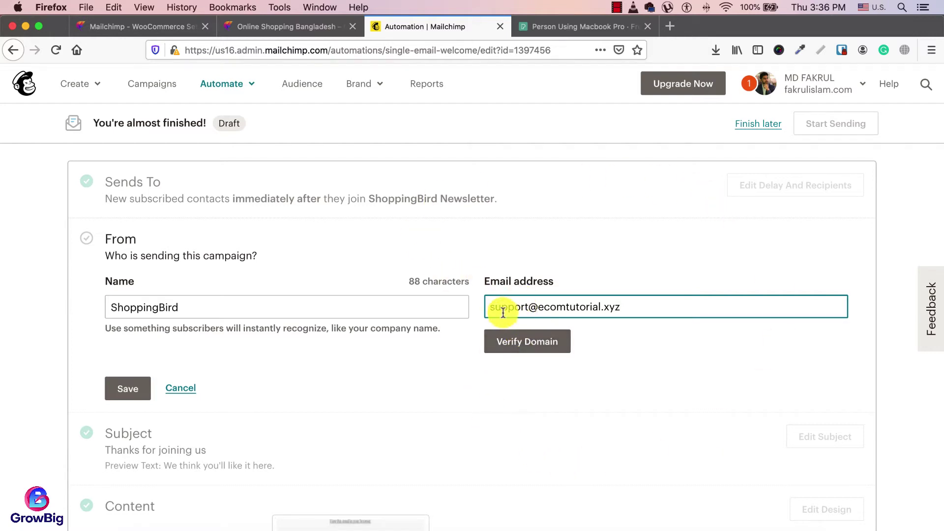
left_click_drag(626, 306, 487, 308)
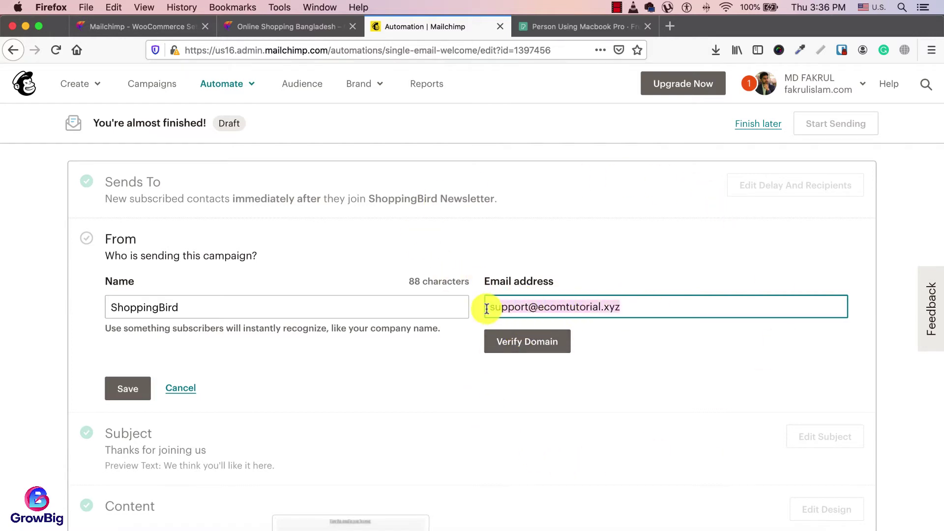
left_click(517, 344)
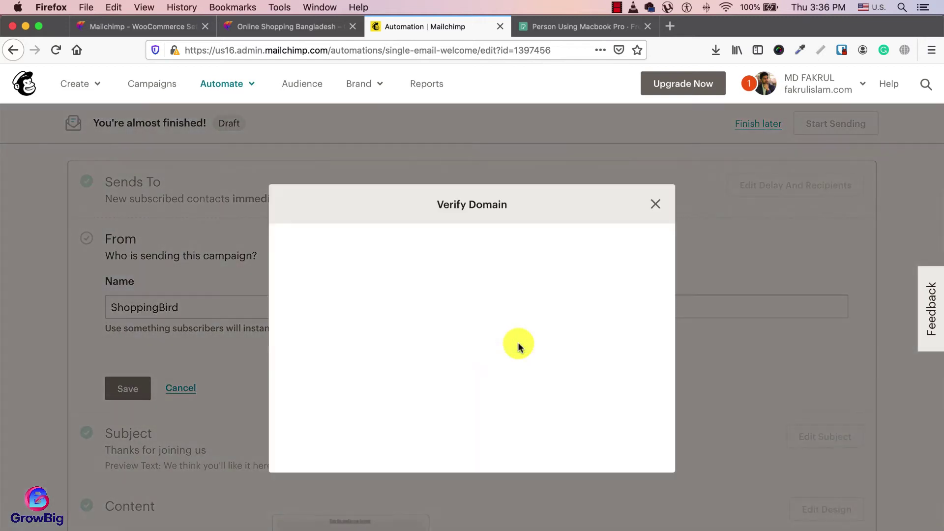
Step: Send the ecomtutorial.xyz verification email to the sender address and open a new browser tab
left_click(465, 332)
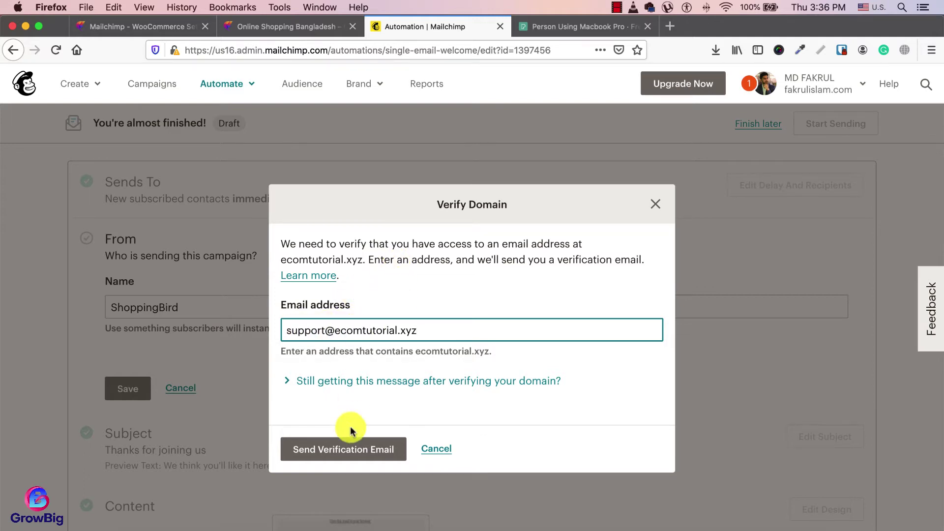
left_click(340, 455)
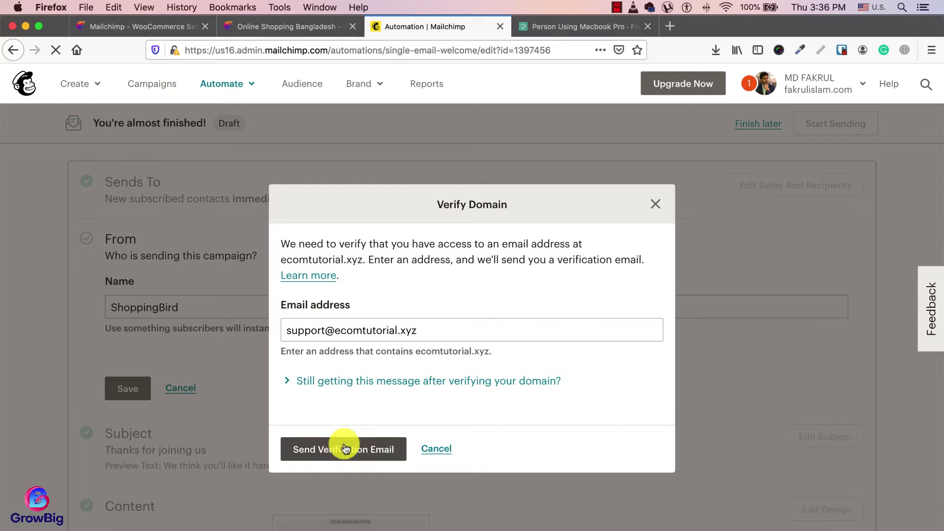
left_click(359, 390)
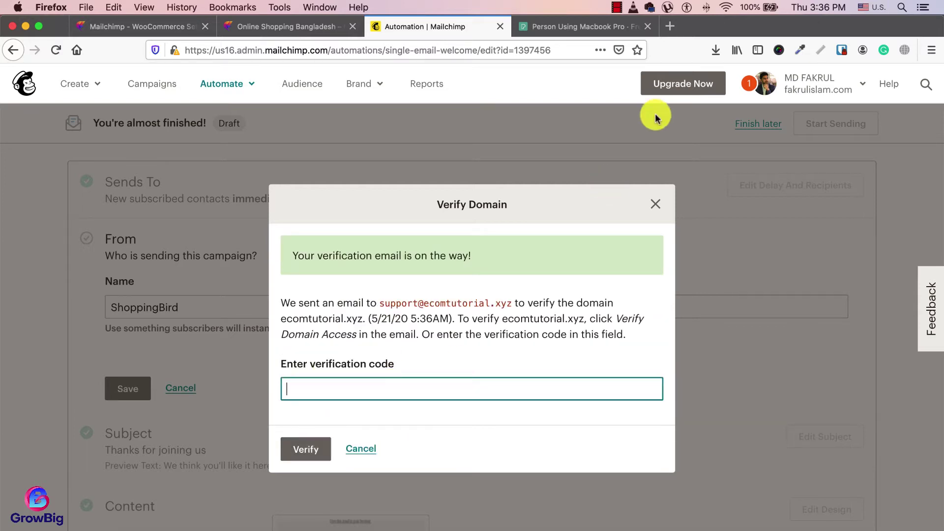
left_click(675, 26)
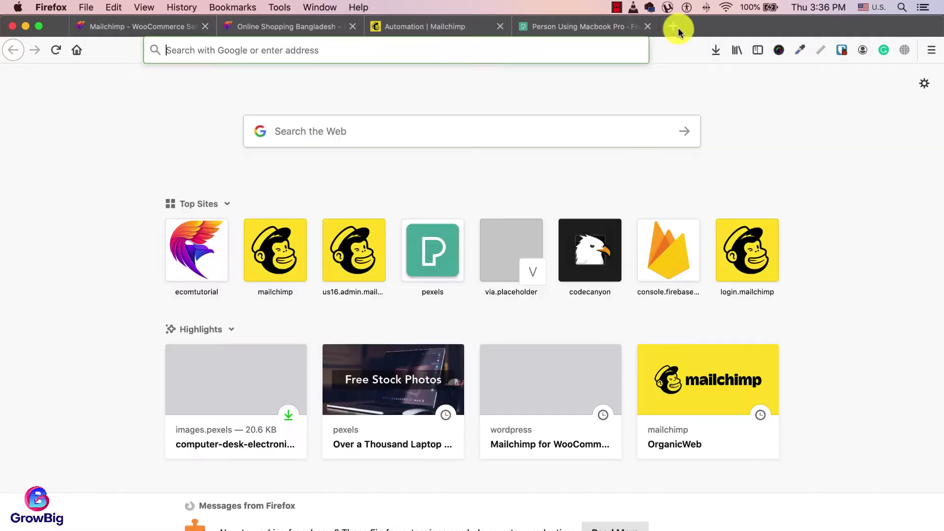
Step: Log in to ecomtutorial.xyz/webmail with the support mailbox address and its password
left_click(38, 25)
left_click(416, 37)
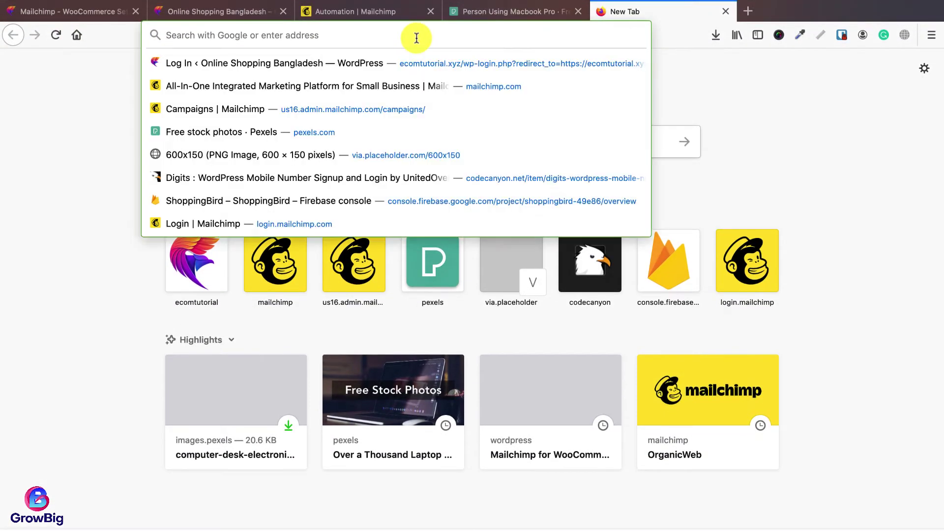
type("ecom")
key("Right")
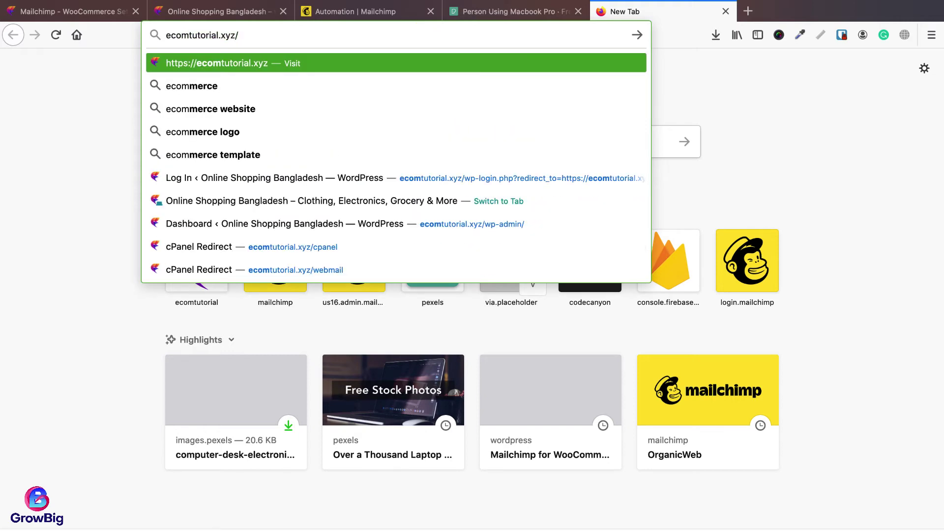
type("webmail")
key("Return")
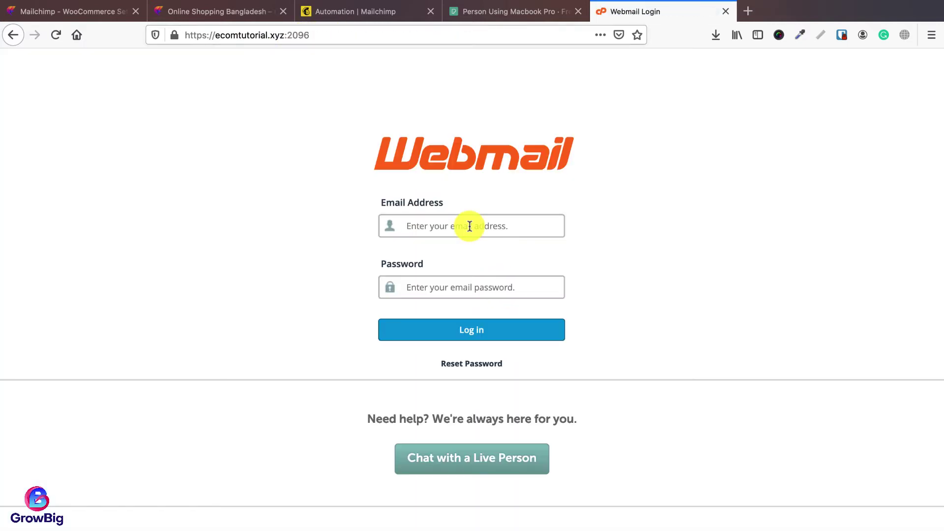
left_click(469, 226)
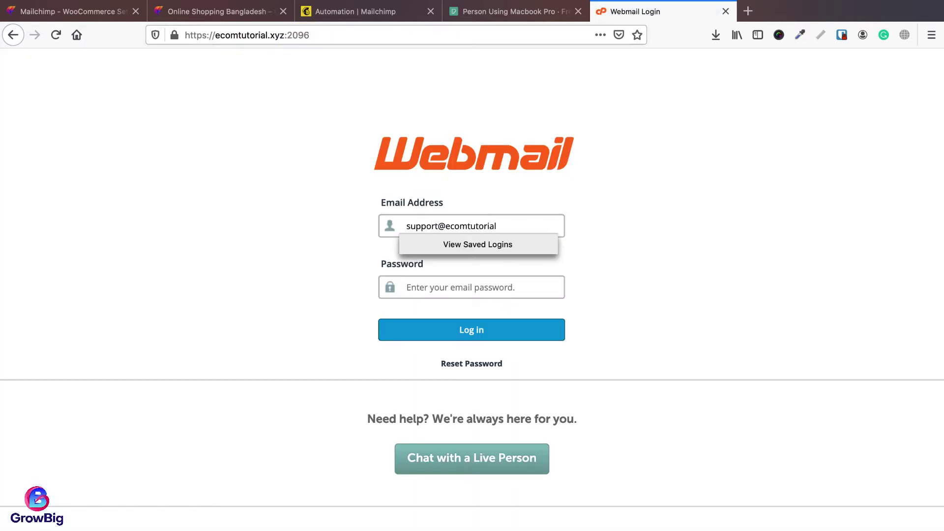
key("Tab")
type("••")
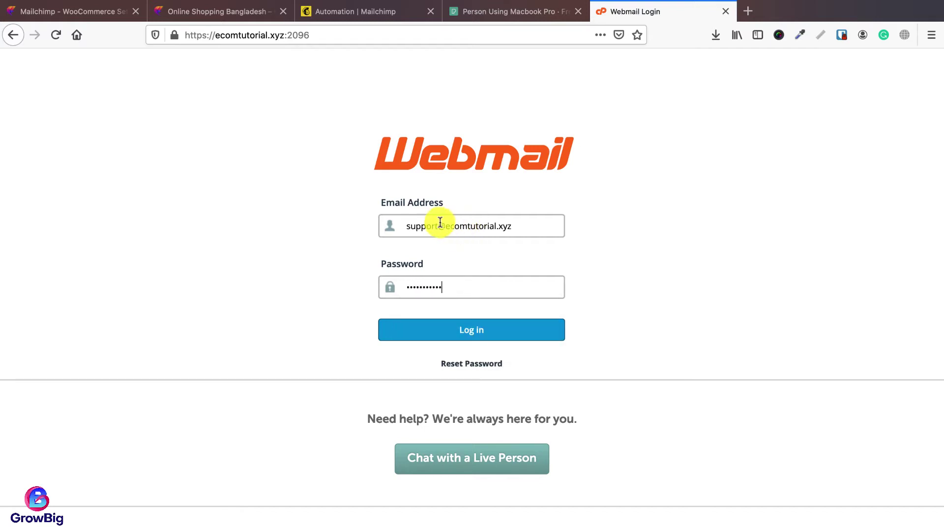
left_click(471, 330)
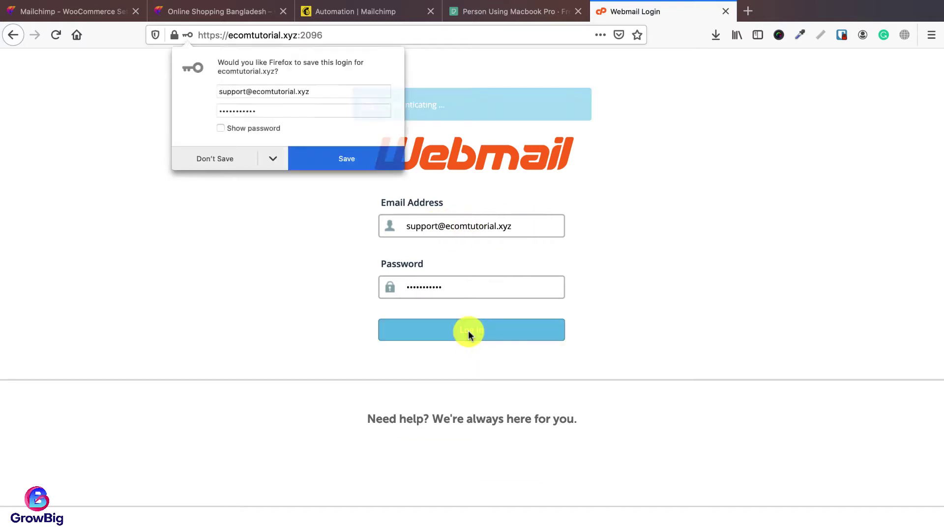
Step: Open Mailchimp's verification email in Roundcube, copy the code, and return to Mailchimp
left_click(220, 158)
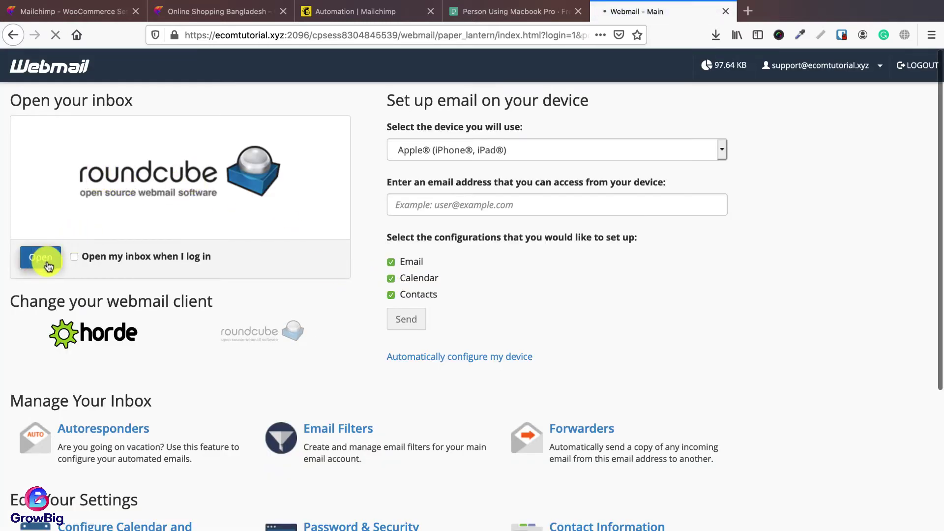
left_click(48, 264)
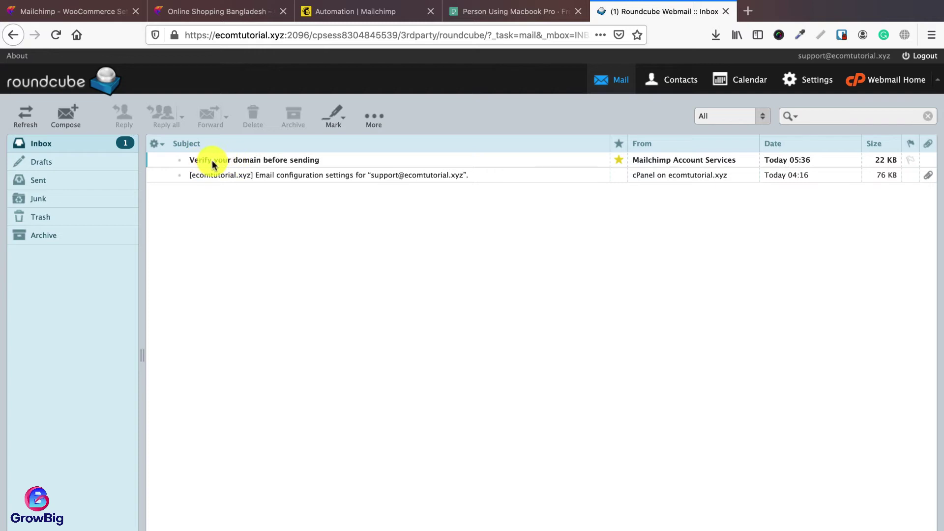
double_click(264, 162)
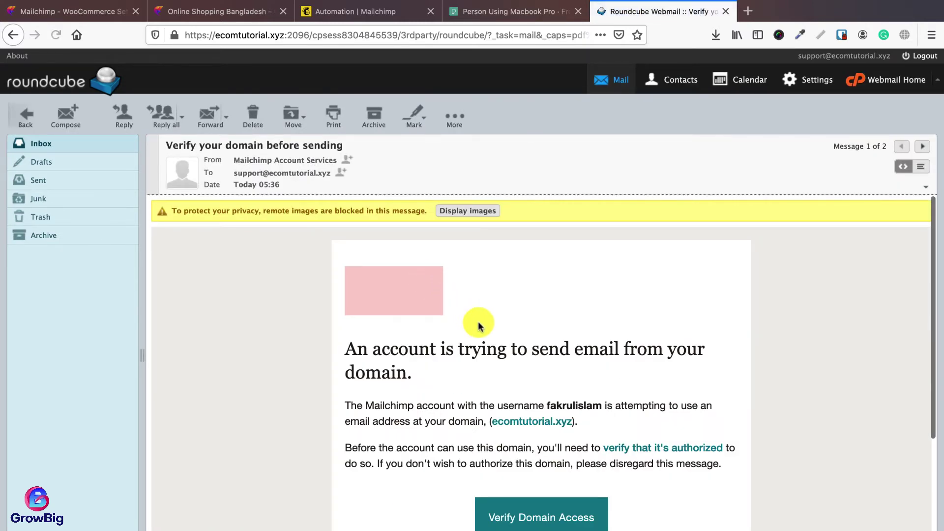
scroll(480, 319, "down", 5)
scroll(478, 315, "down", 1)
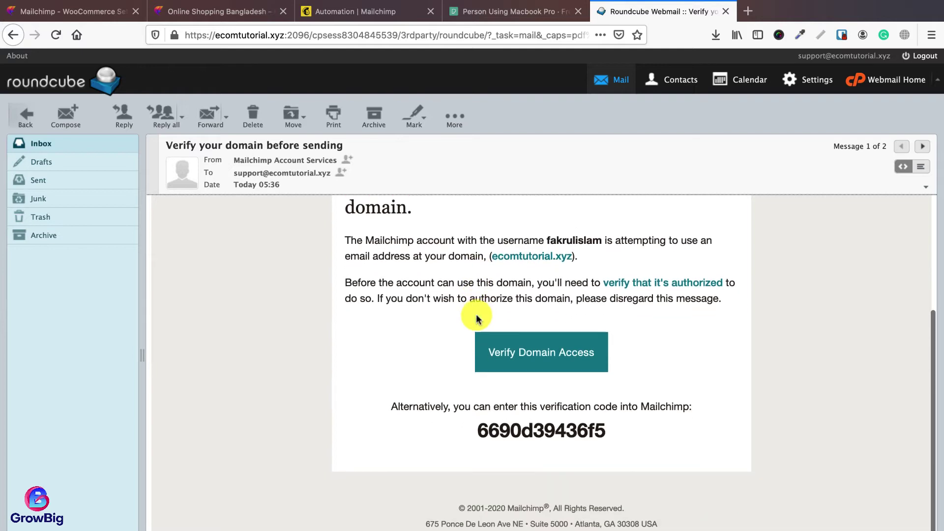
double_click(547, 431)
key("ctrl+c")
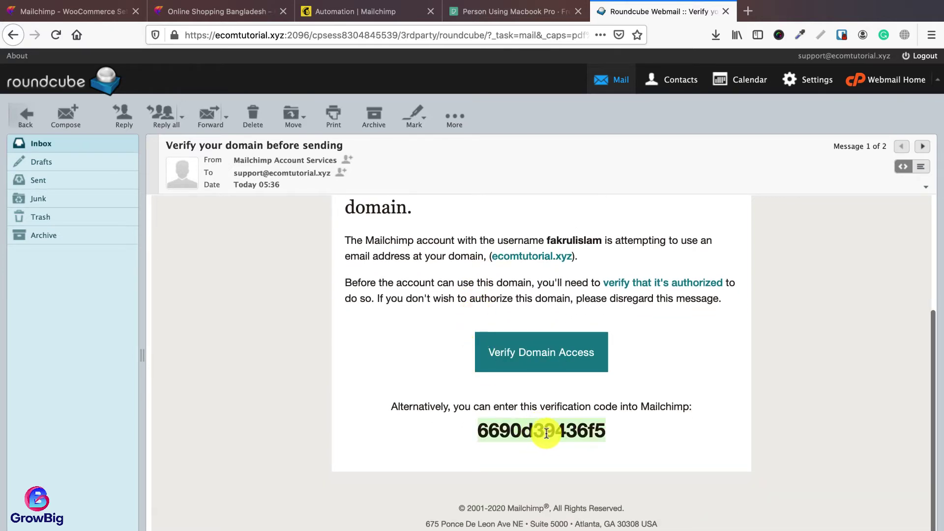
left_click(341, 11)
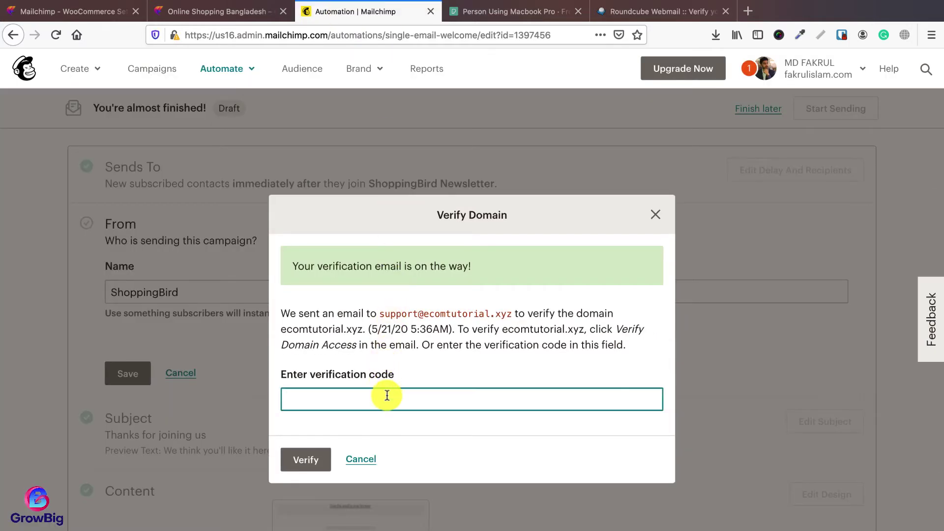
Step: Verify the ecomtutorial.xyz domain with the pasted code, then log out of and close the webmail
key("ctrl+v")
left_click(310, 459)
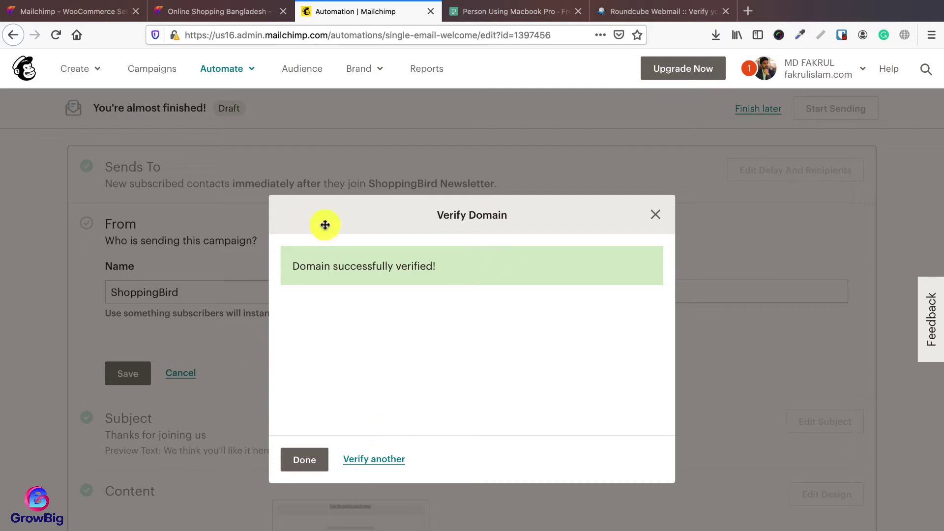
left_click(305, 462)
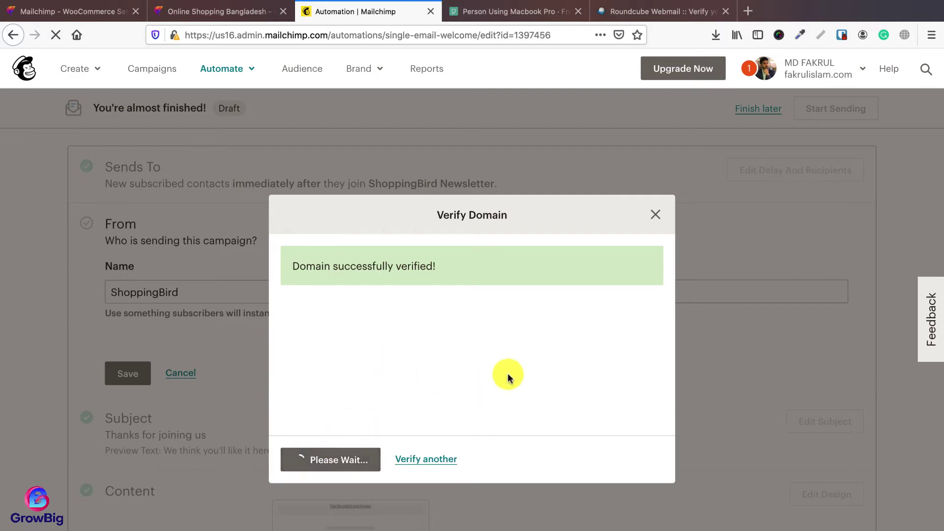
left_click(670, 11)
left_click(917, 59)
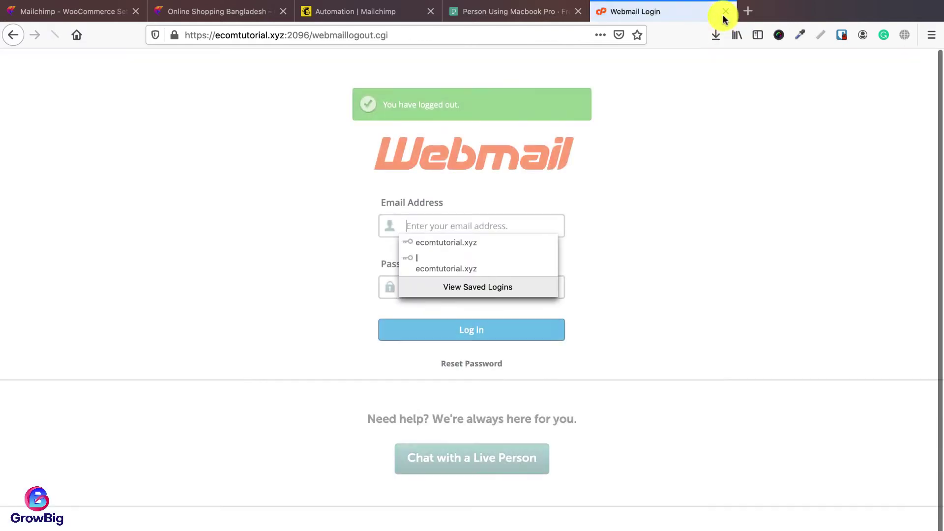
left_click(726, 11)
Step: Save the welcome email's From name and address
left_click(389, 11)
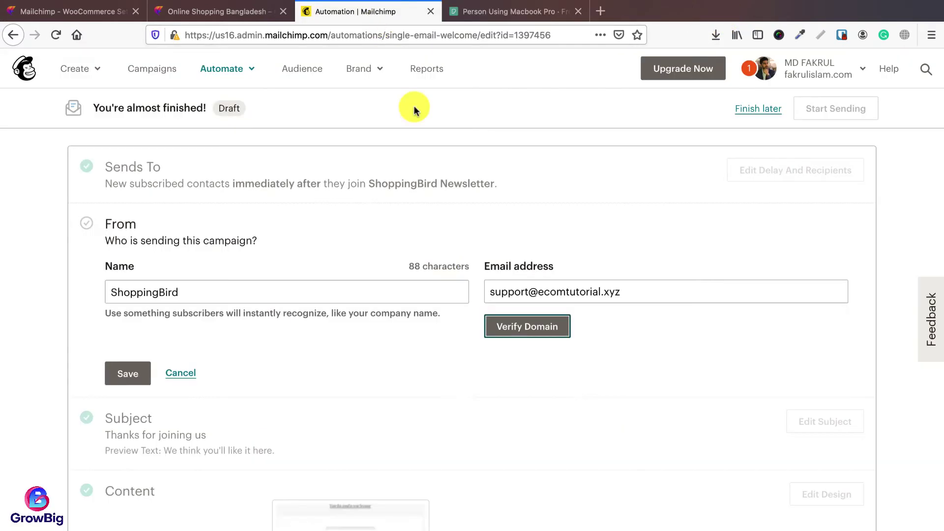
left_click(124, 377)
scroll(432, 316, "down", 1)
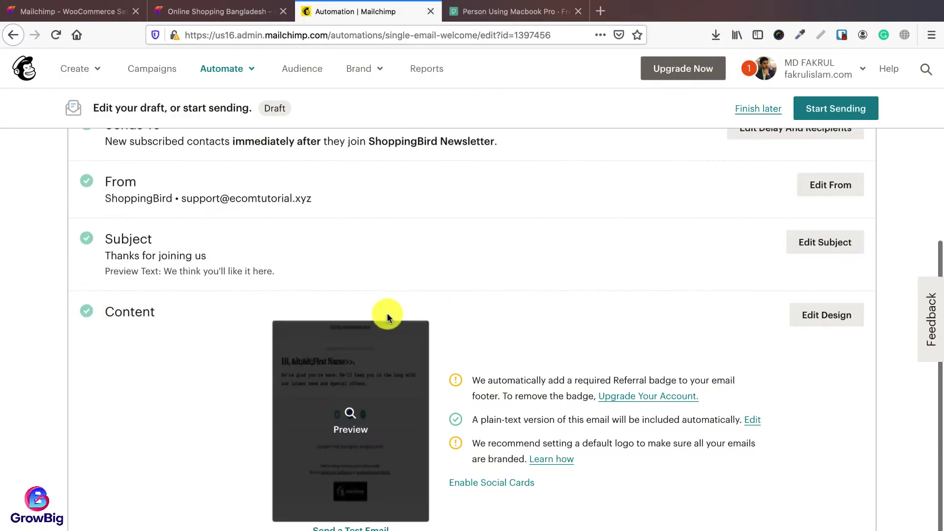
left_click(818, 319)
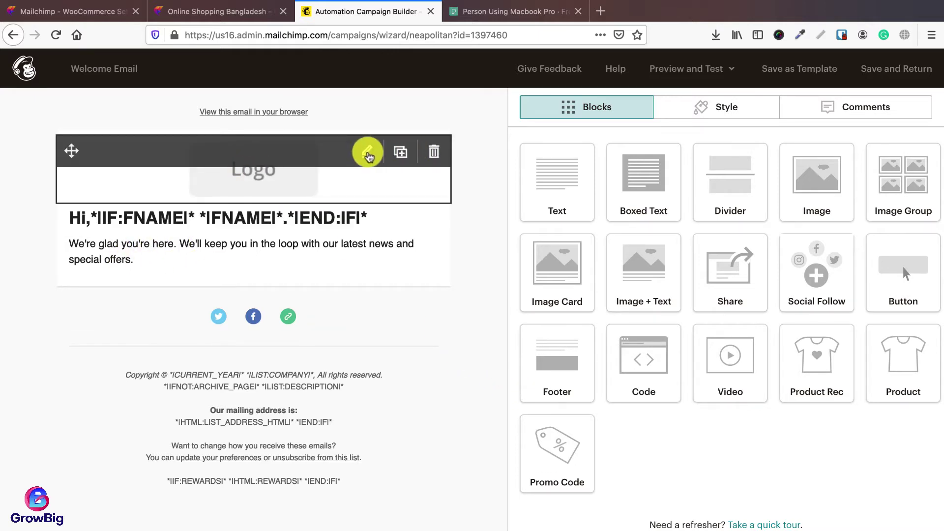
Step: Replace the placeholder logo with uploaded shopping-bird-dark.png and shrink it to about 75%
left_click(368, 154)
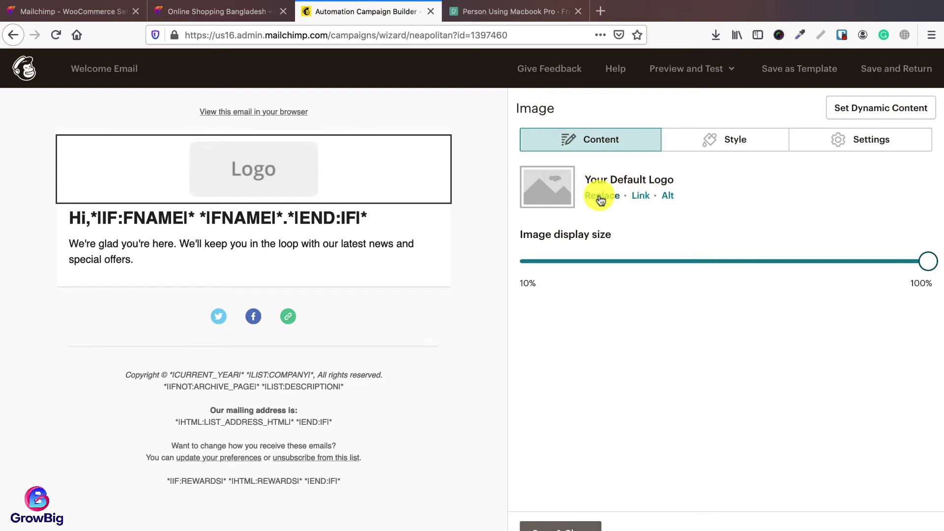
left_click(600, 196)
left_click(880, 122)
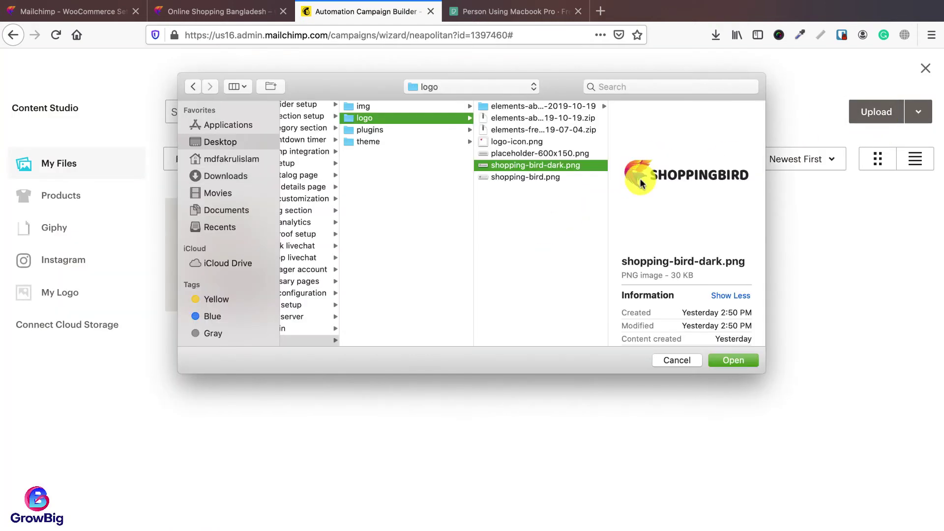
left_click(722, 360)
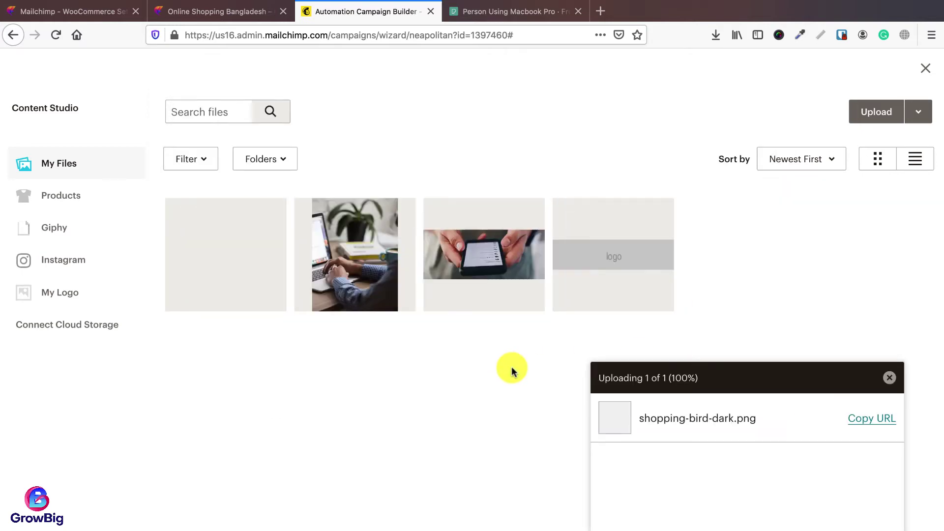
left_click(217, 260)
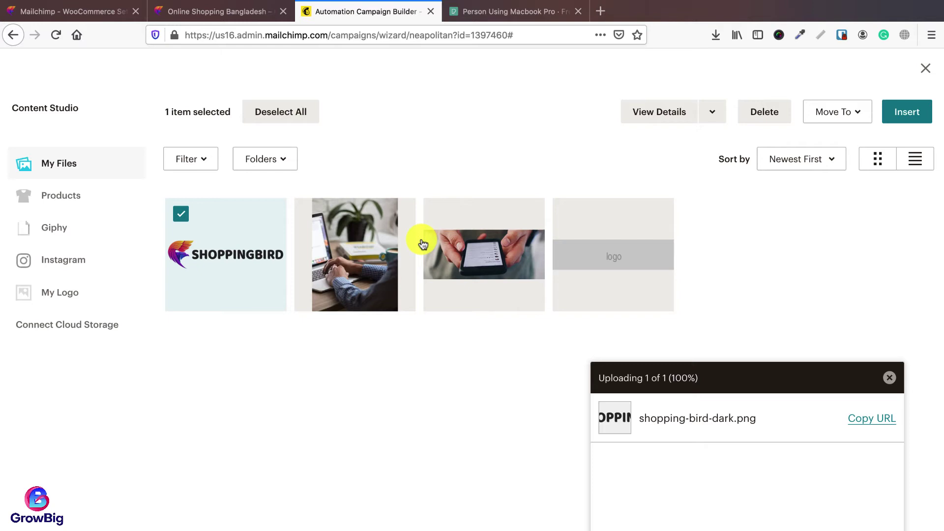
left_click(923, 121)
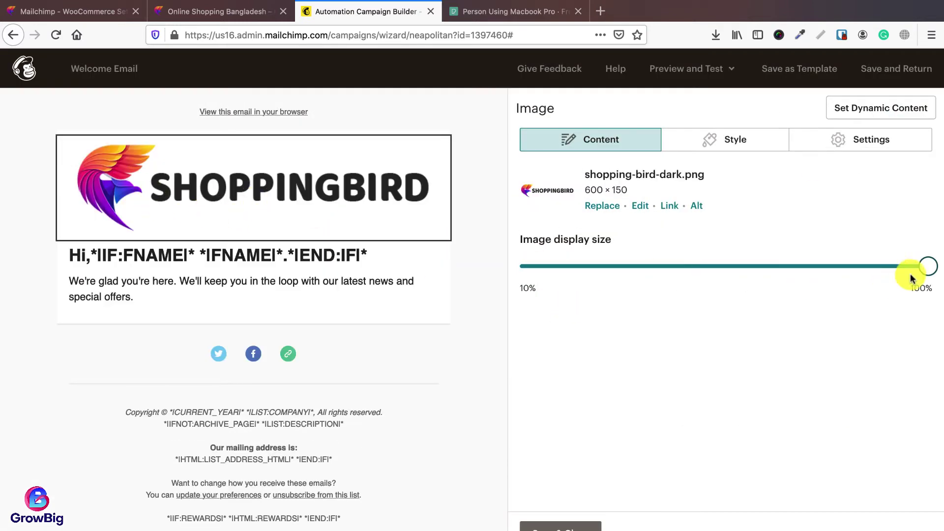
left_click_drag(927, 274, 820, 275)
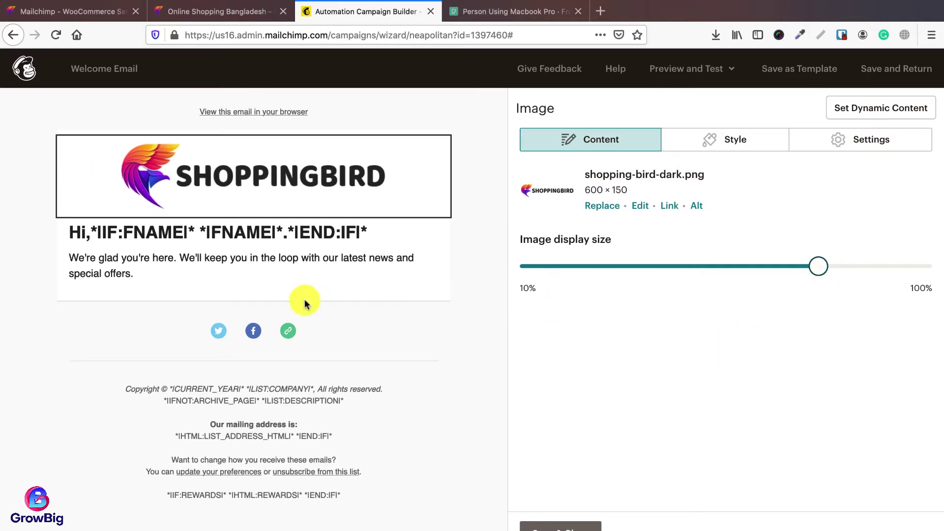
Step: Add 'products' to the welcome sentence and place a Product Recommendation block beneath it
mouse_move(249, 268)
left_click(367, 234)
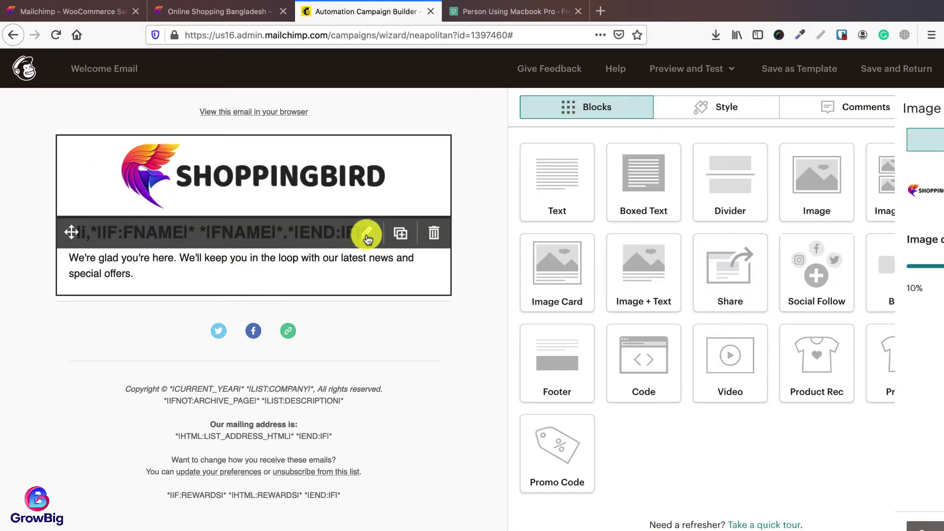
left_click(356, 268)
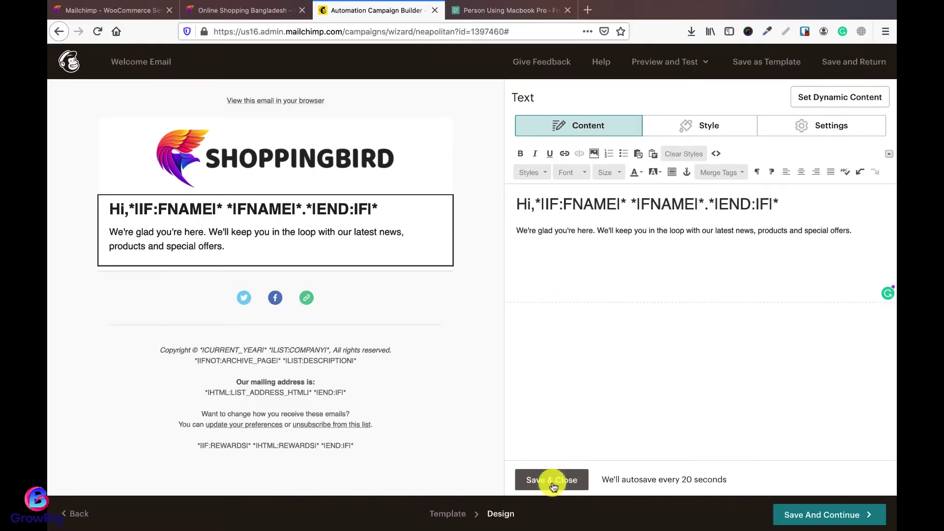
left_click(560, 526)
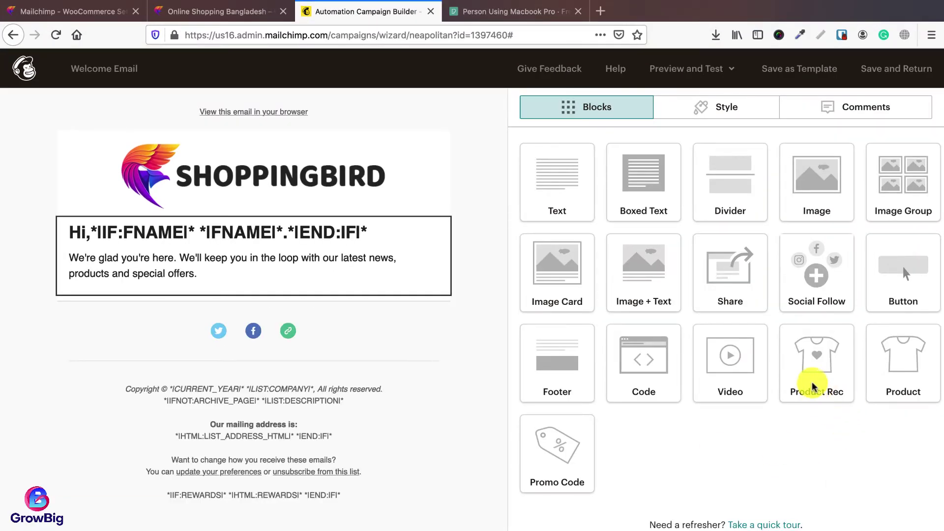
left_click_drag(812, 386, 252, 340)
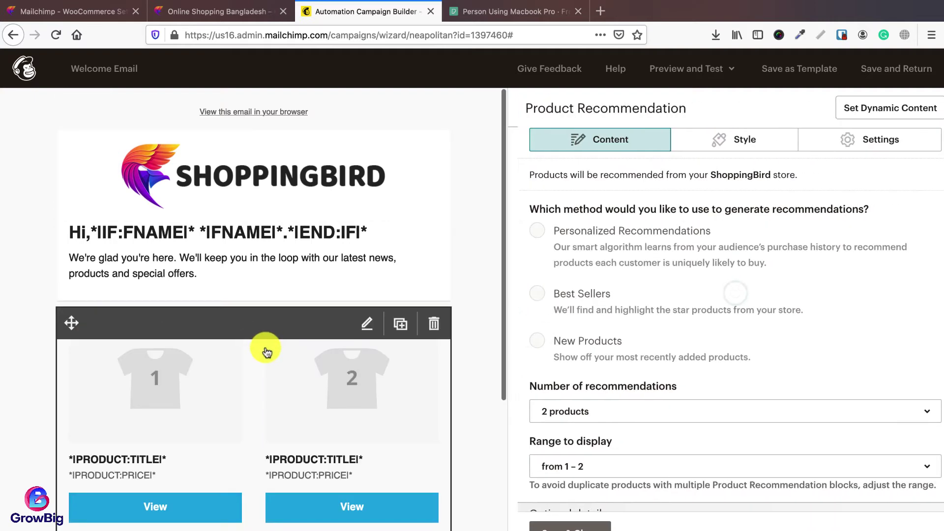
Step: Set the Product Recommendation block to show 4 products and choose its recommendation method
left_click(529, 291)
scroll(560, 382, "down", 3)
left_click(555, 251)
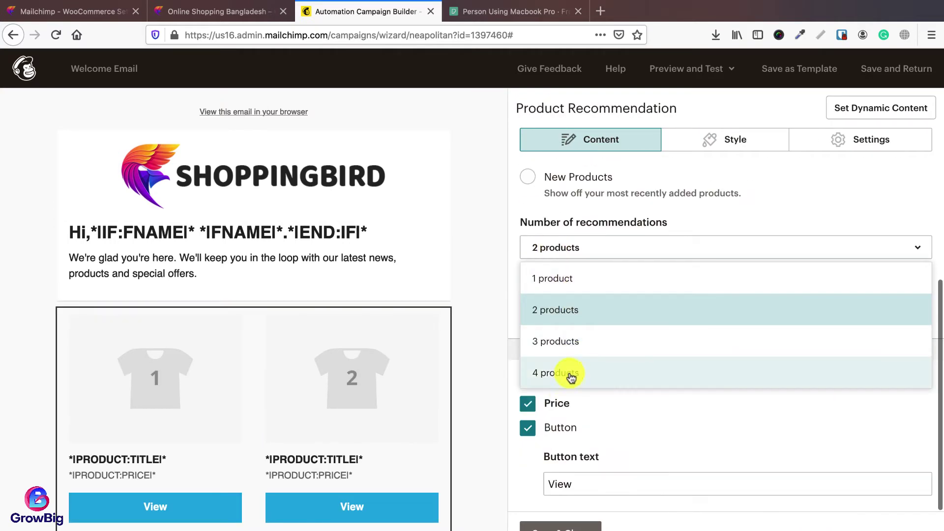
left_click(568, 374)
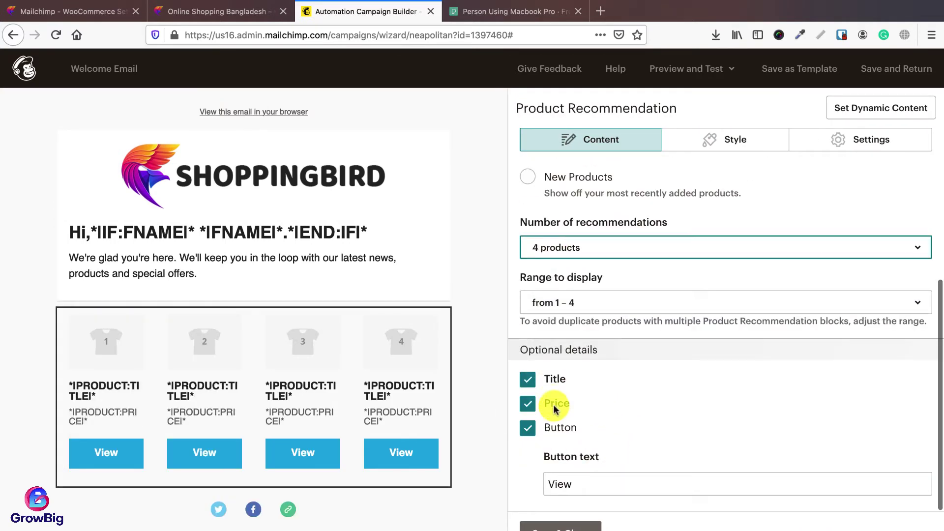
left_click(529, 178)
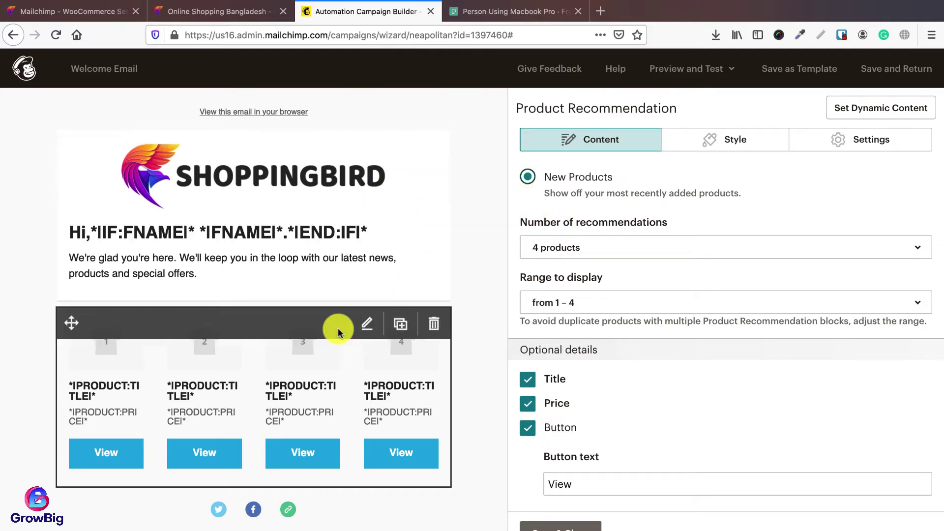
scroll(623, 400, "up", 3)
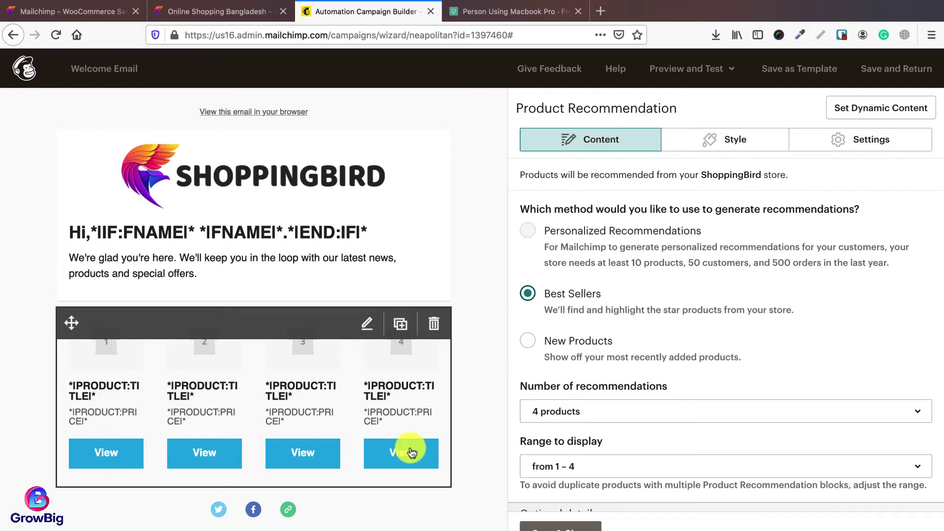
left_click(729, 146)
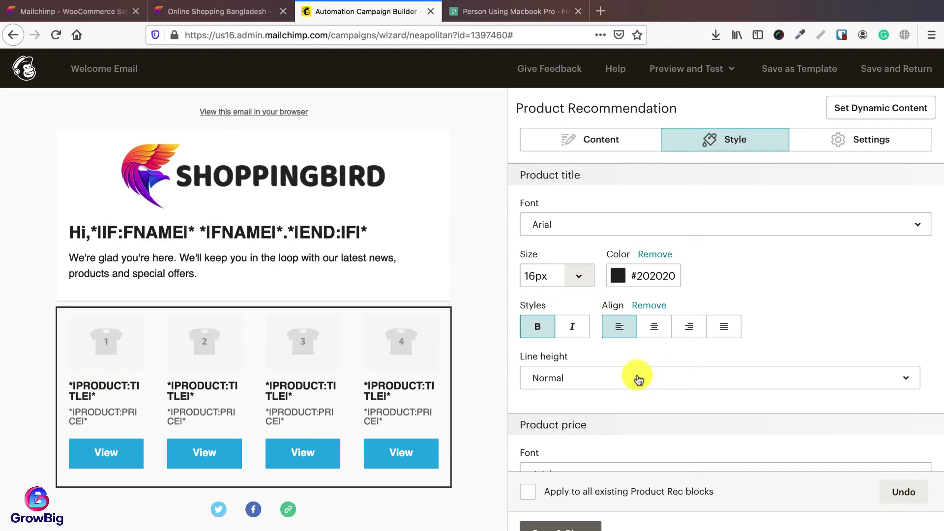
Step: Switch the Product Recommendation layout to stacked, listing each of the four products in its own row
scroll(625, 376, "down", 2)
scroll(625, 376, "down", 4)
scroll(624, 374, "up", 2)
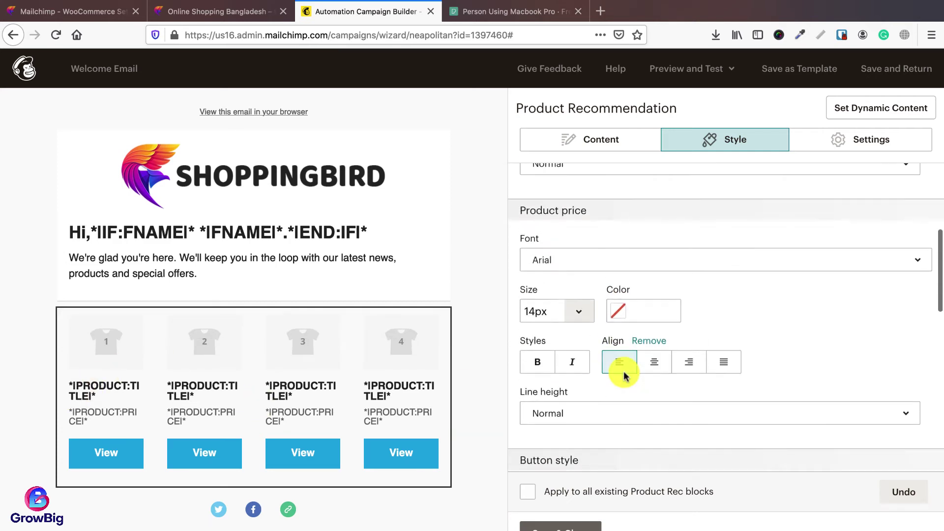
scroll(623, 376, "down", 2)
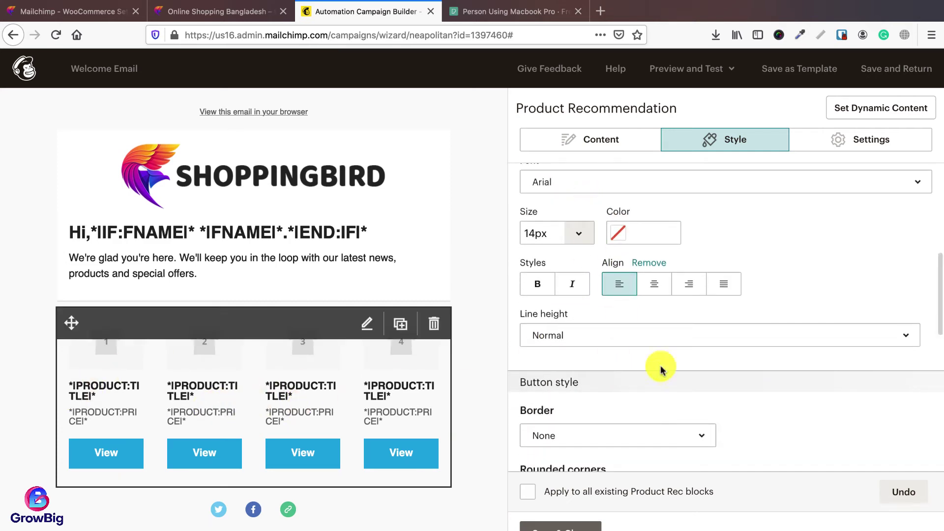
scroll(661, 366, "down", 3)
scroll(625, 357, "down", 7)
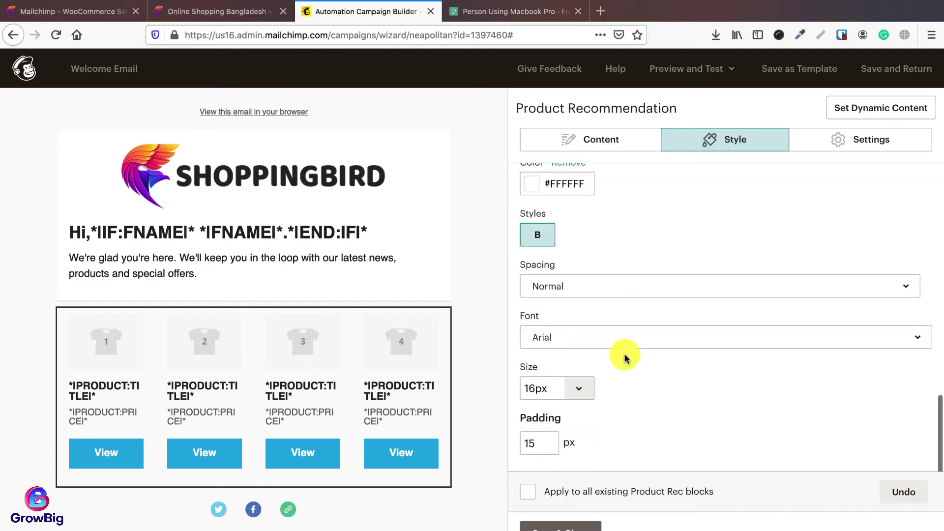
scroll(627, 278, "up", 6)
left_click(879, 136)
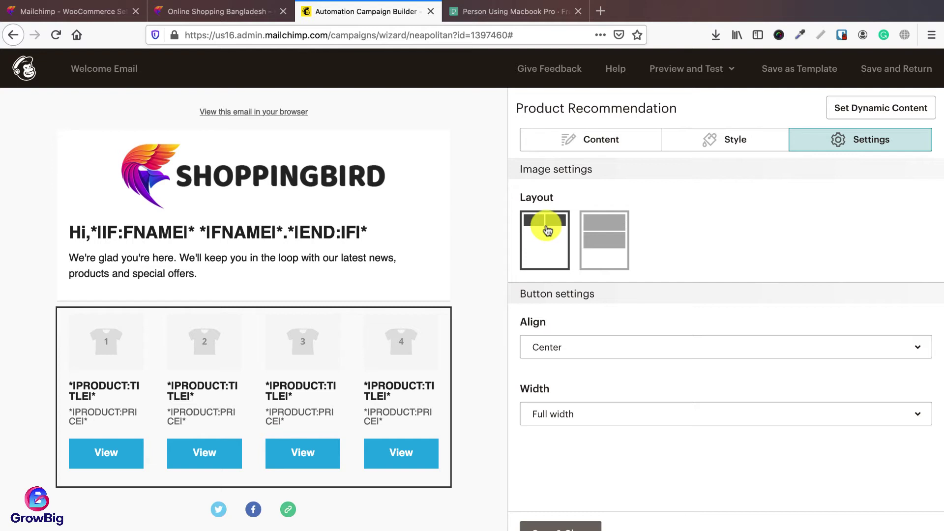
left_click(596, 238)
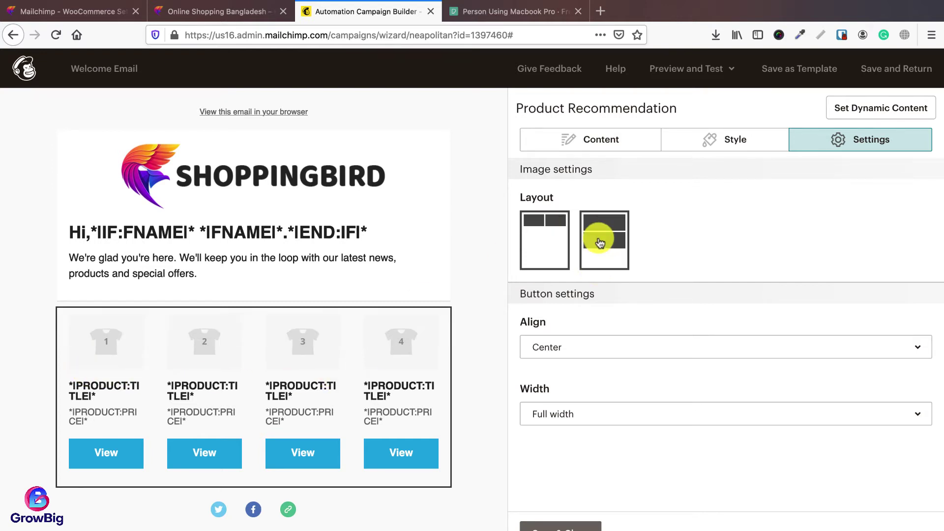
scroll(325, 389, "down", 1)
scroll(325, 390, "down", 3)
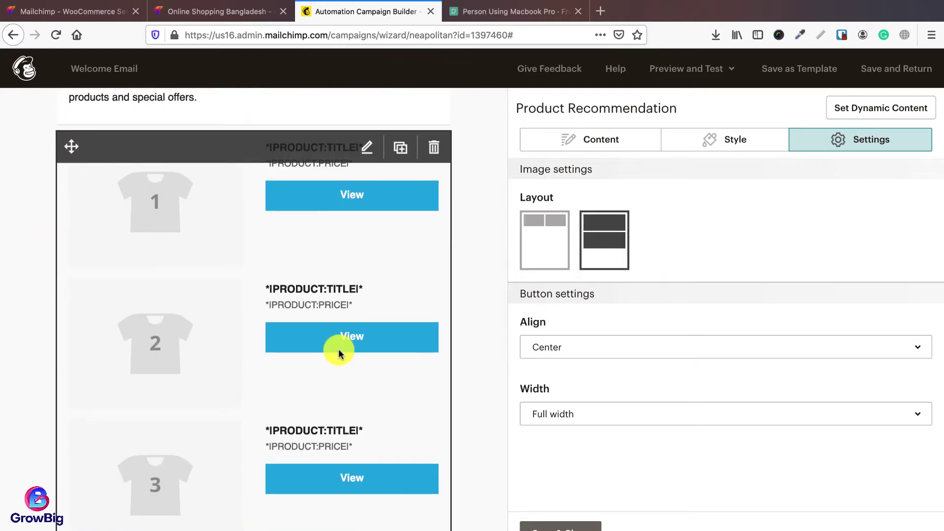
scroll(339, 352, "down", 5)
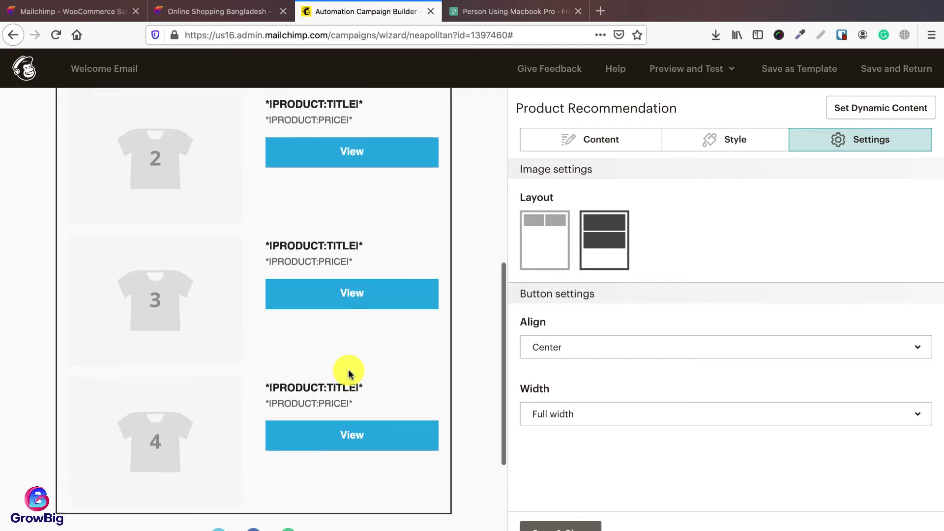
scroll(349, 374, "up", 6)
scroll(345, 363, "down", 3)
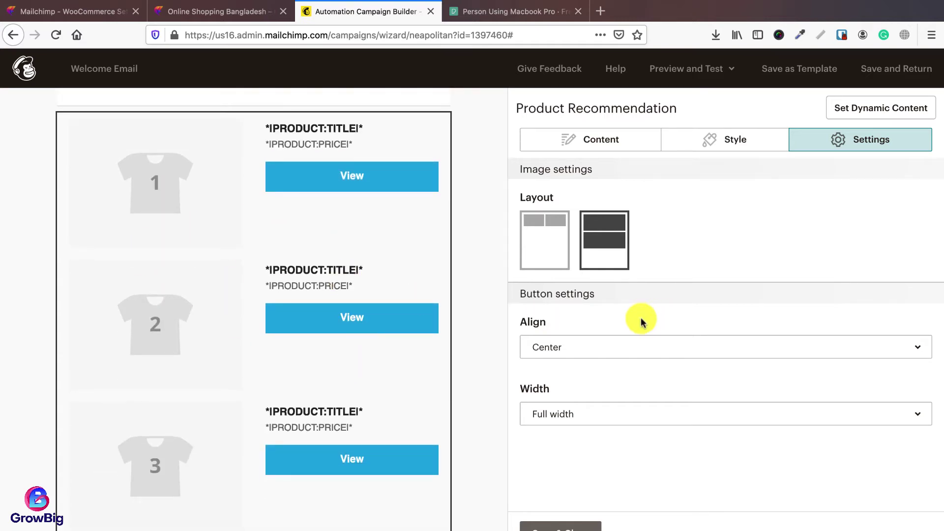
left_click(597, 139)
scroll(344, 268, "up", 4)
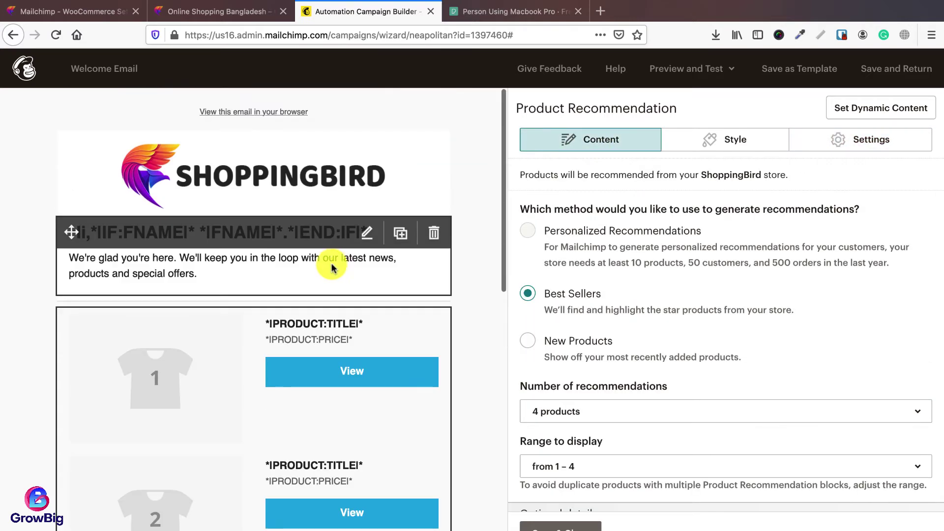
Step: Reword the intro to promise updates on products, offers & discounts and invite checking the products below
left_click(366, 232)
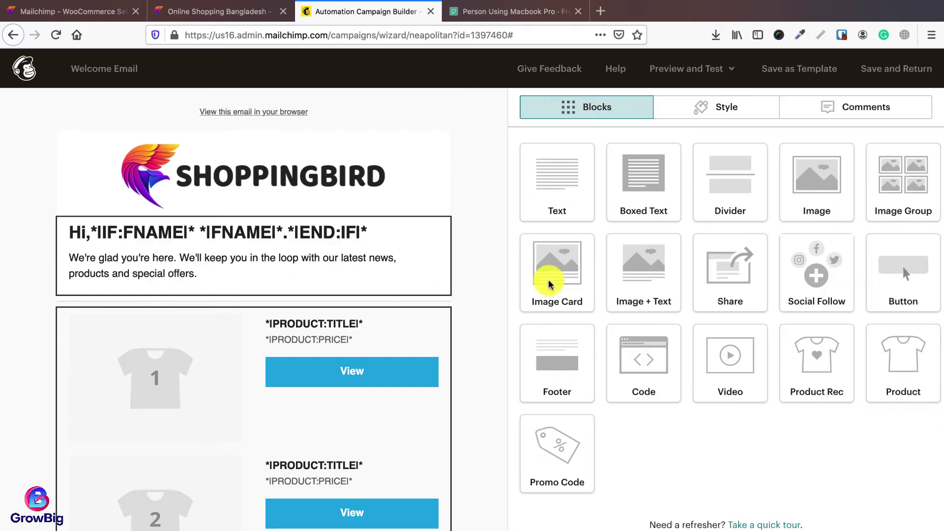
left_click(263, 231)
left_click(587, 256)
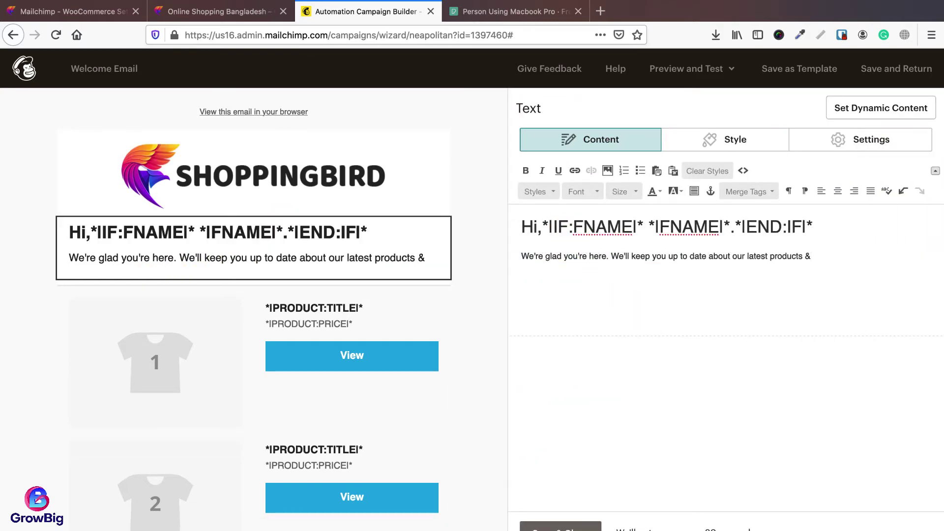
type(", offers & discounts")
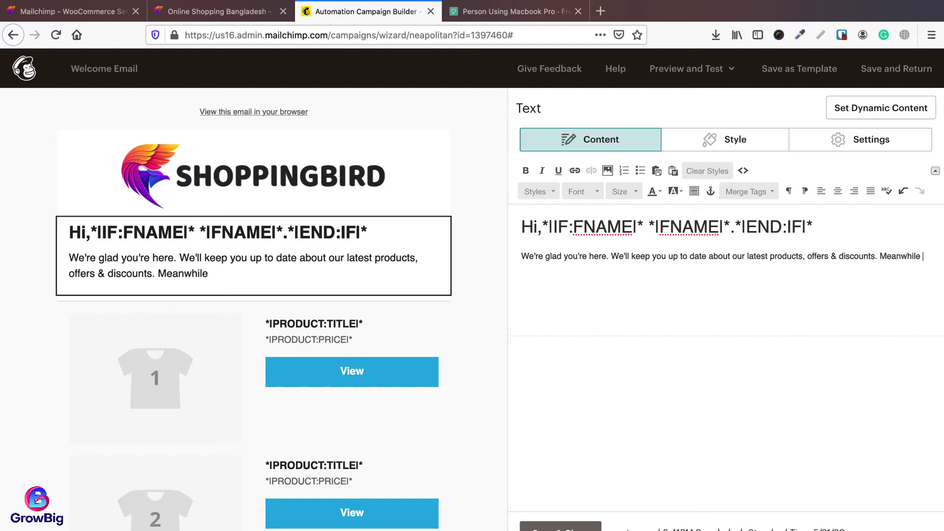
type("ed products below.")
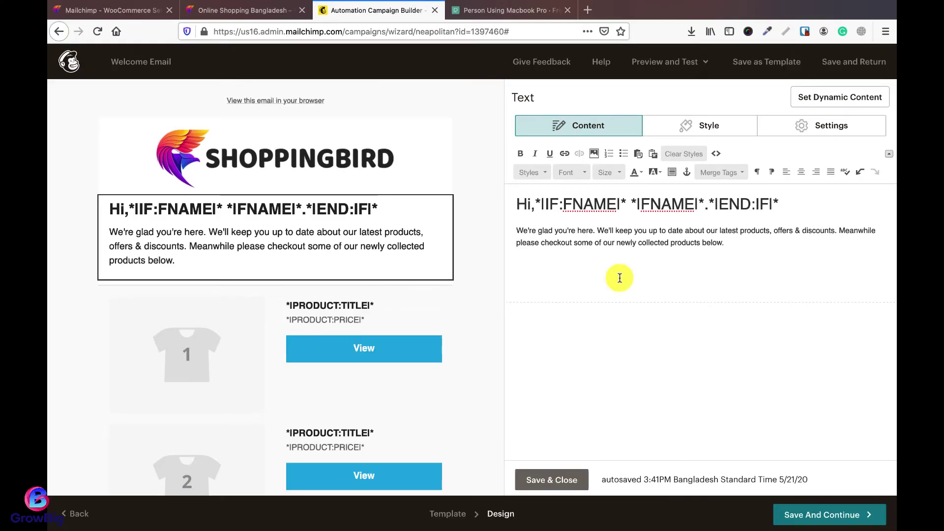
left_click(552, 479)
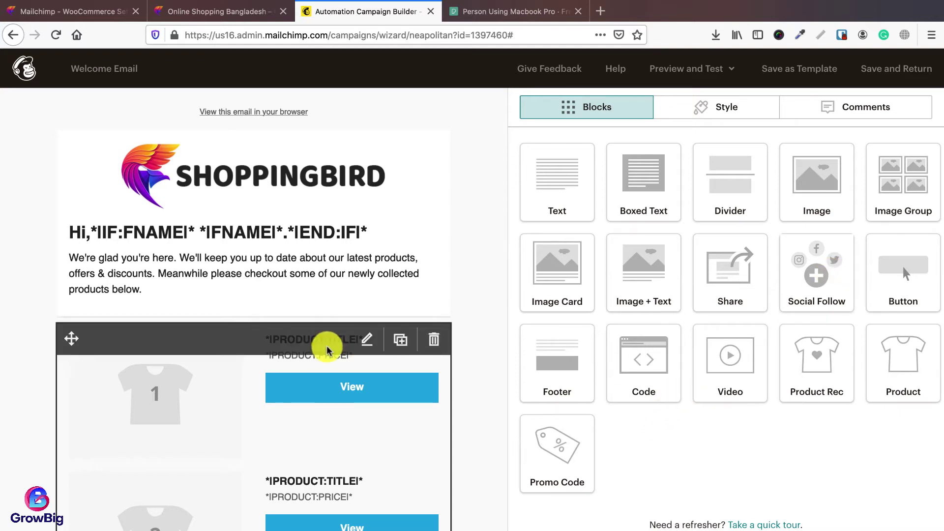
Step: Try dragging an Image + Text block into the welcome email
scroll(326, 344, "down", 10)
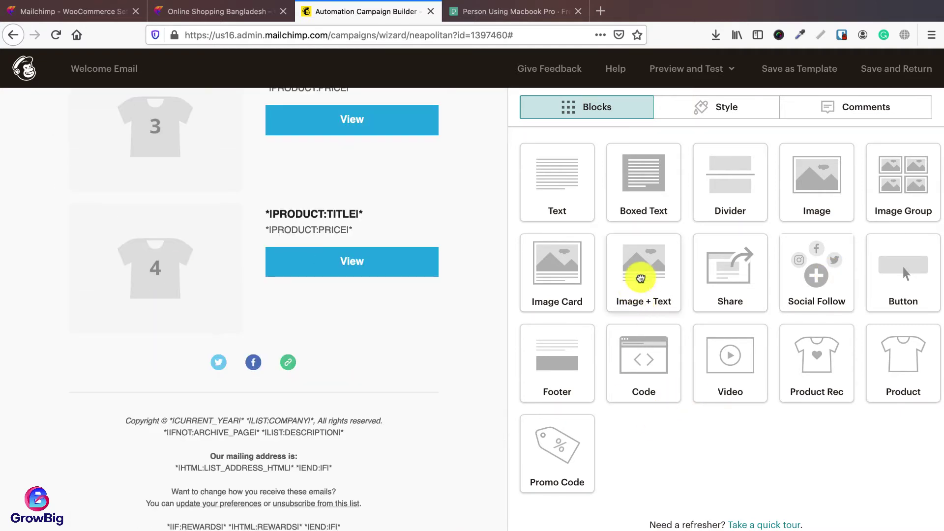
left_click_drag(641, 278, 713, 279)
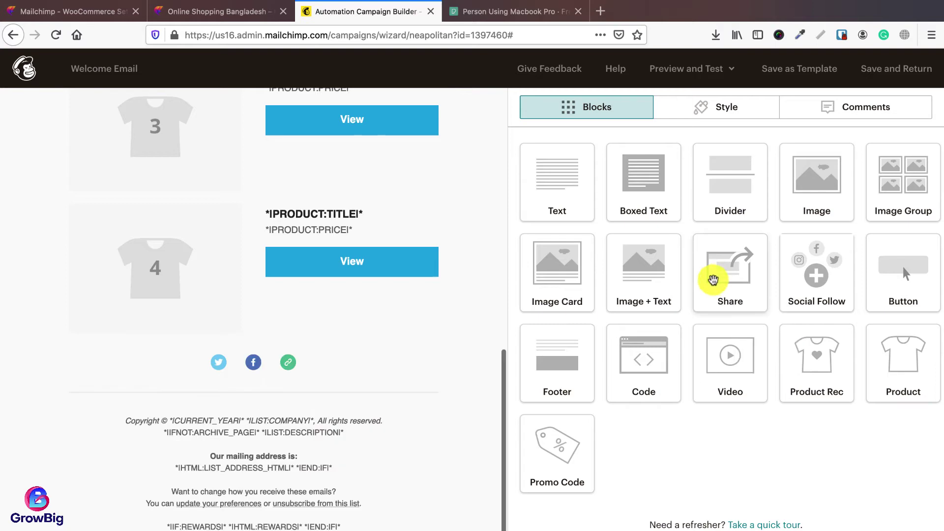
scroll(302, 289, "up", 10)
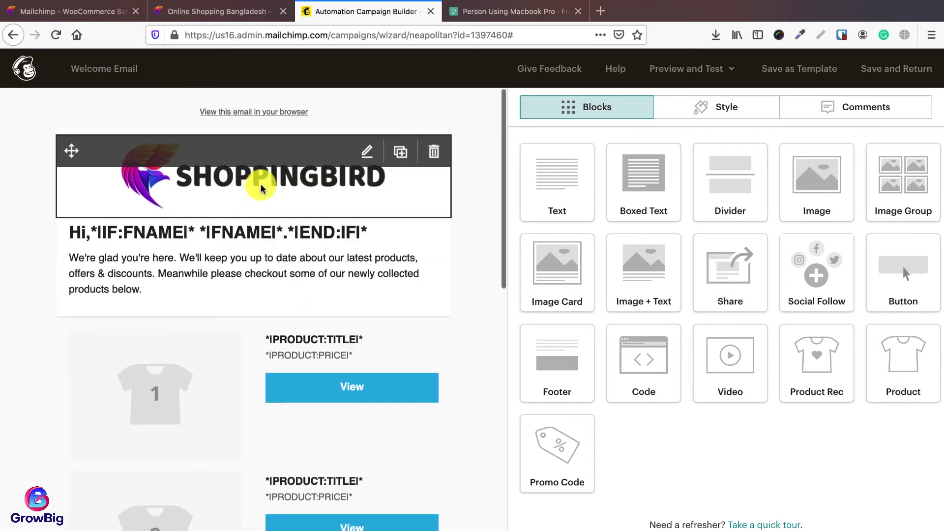
scroll(316, 333, "down", 10)
scroll(316, 338, "up", 10)
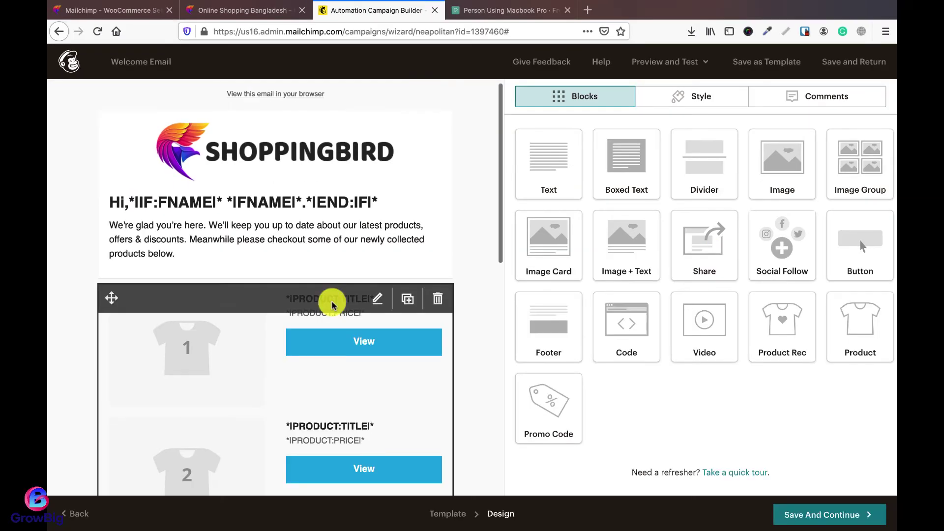
Step: Start sending the Welcome Email automation for the ShoppingBird Newsletter audience immediately
left_click(806, 514)
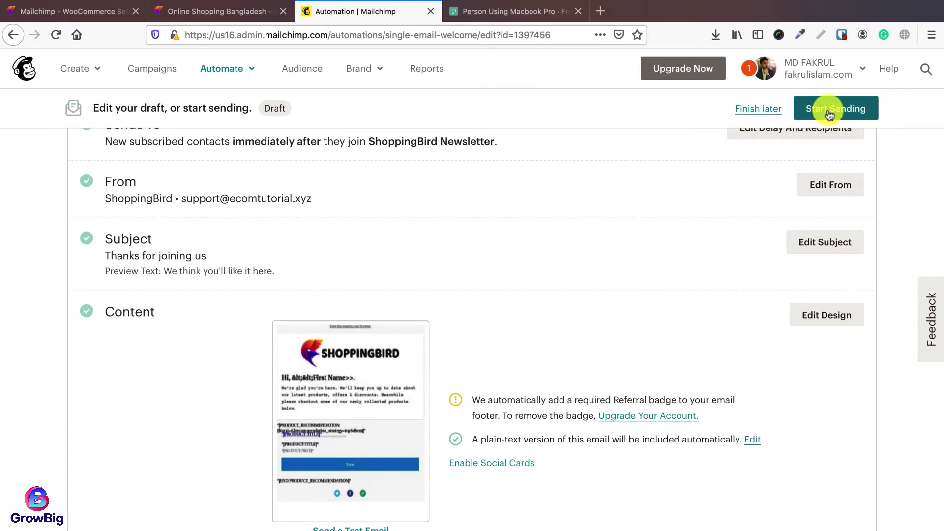
left_click(829, 113)
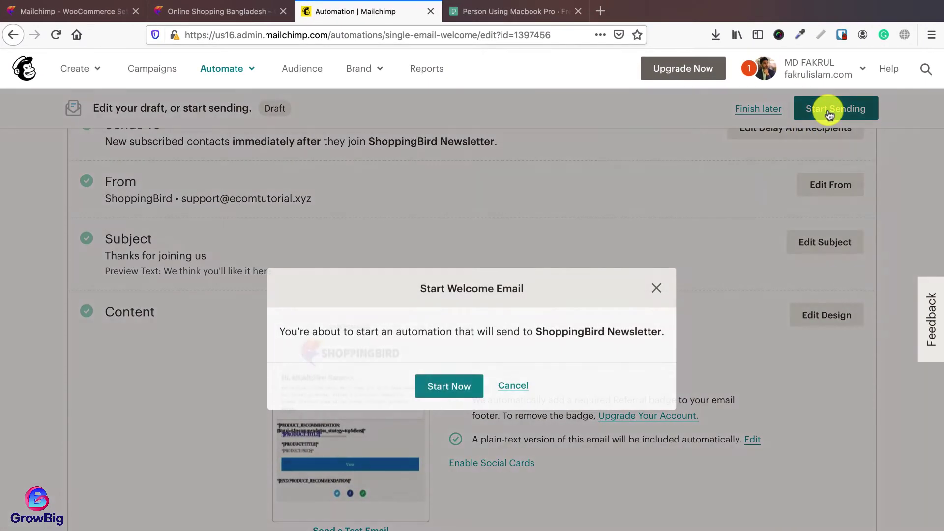
left_click(447, 386)
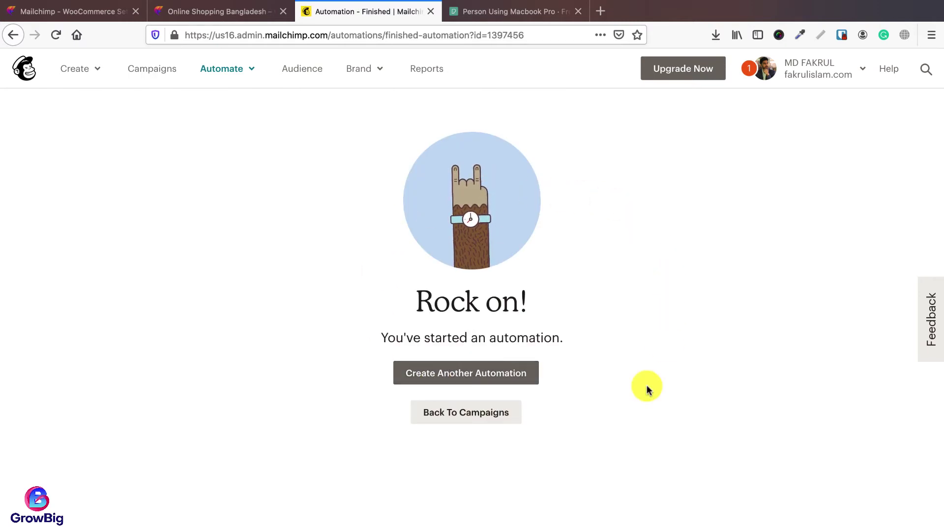
Step: Check the campaigns list showing Welcome Email as Sending, then switch to the Online Shopping Bangladesh store
left_click(472, 413)
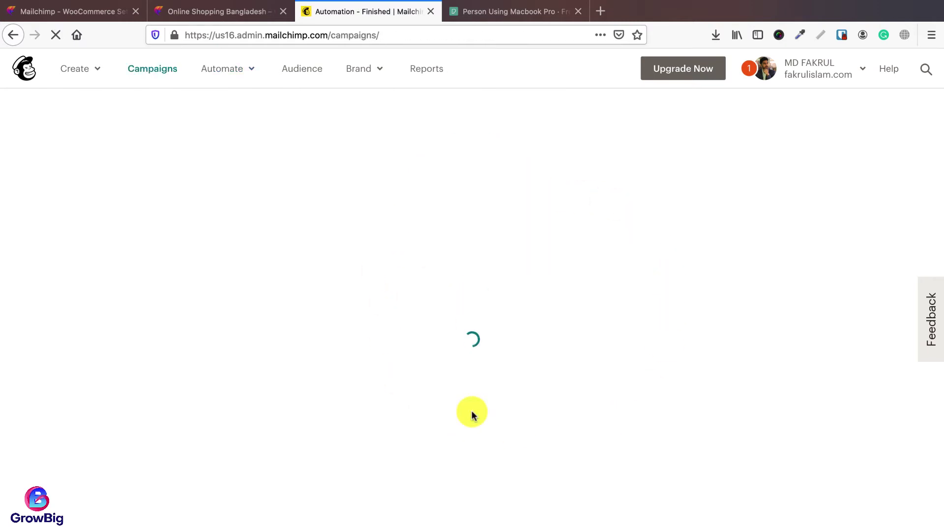
scroll(380, 288, "down", 3)
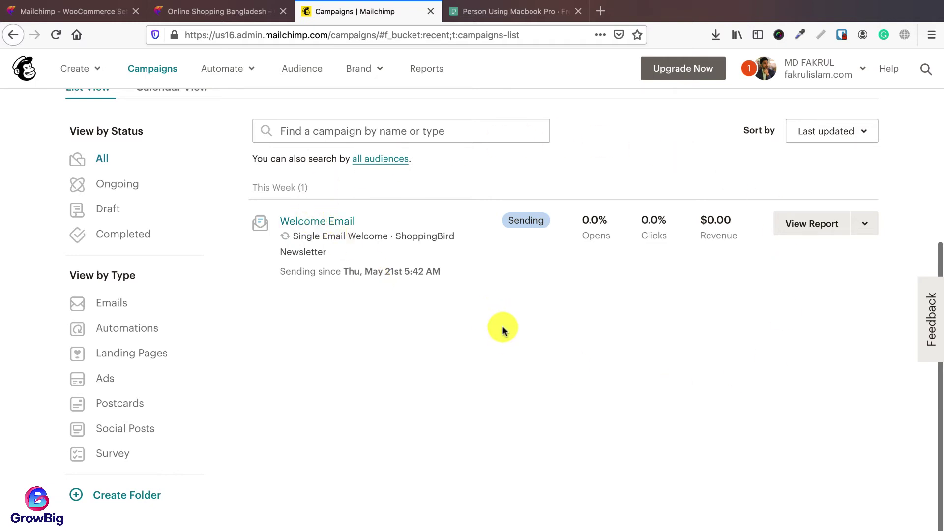
scroll(503, 329, "up", 2)
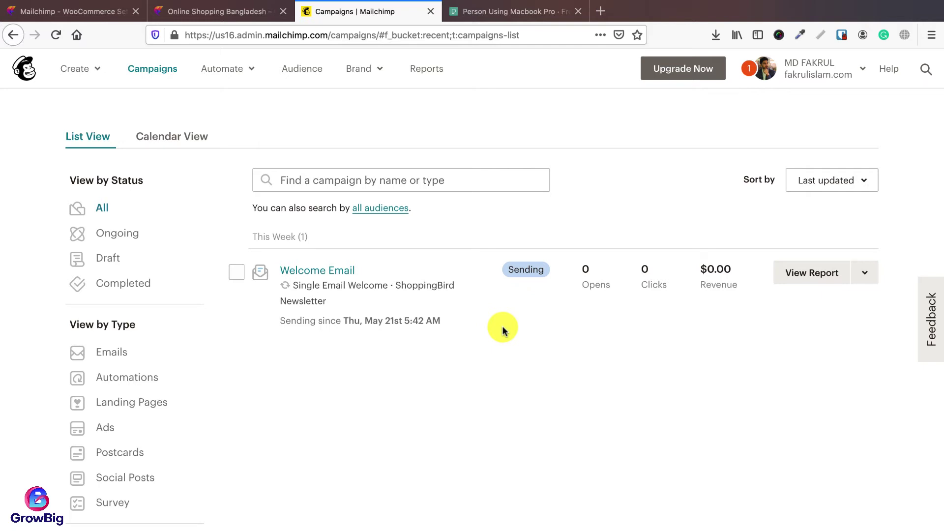
left_click(238, 11)
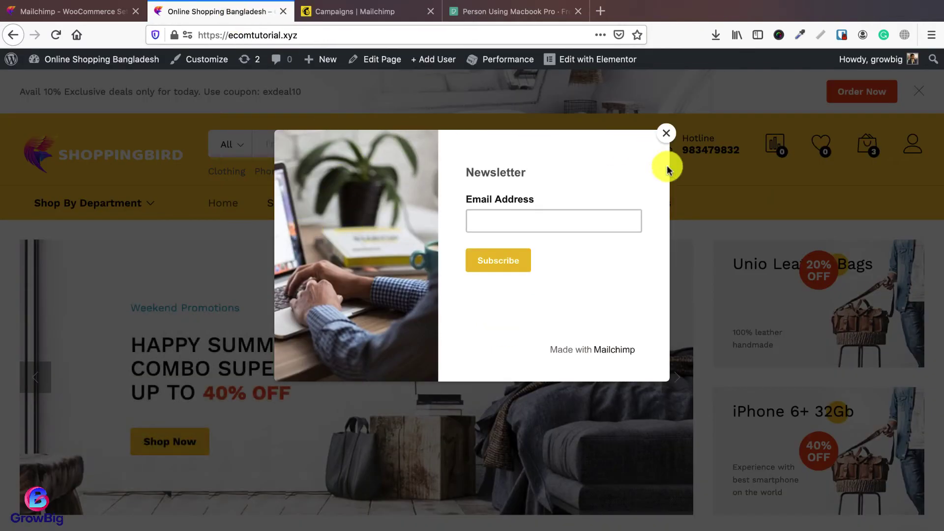
Step: Compare the store's Newsletter pop-up with the Mailchimp campaigns list, finishing on Mailchimp
left_click(362, 5)
left_click(334, 149)
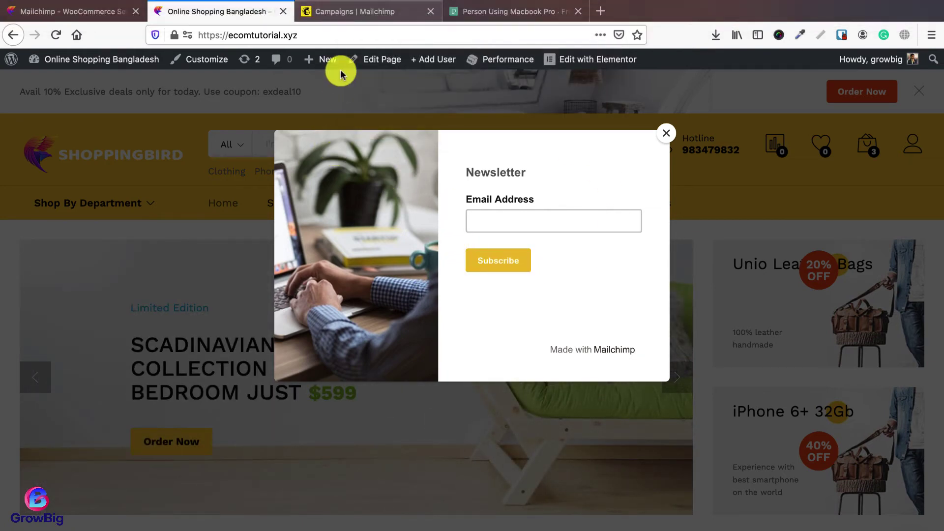
left_click(358, 10)
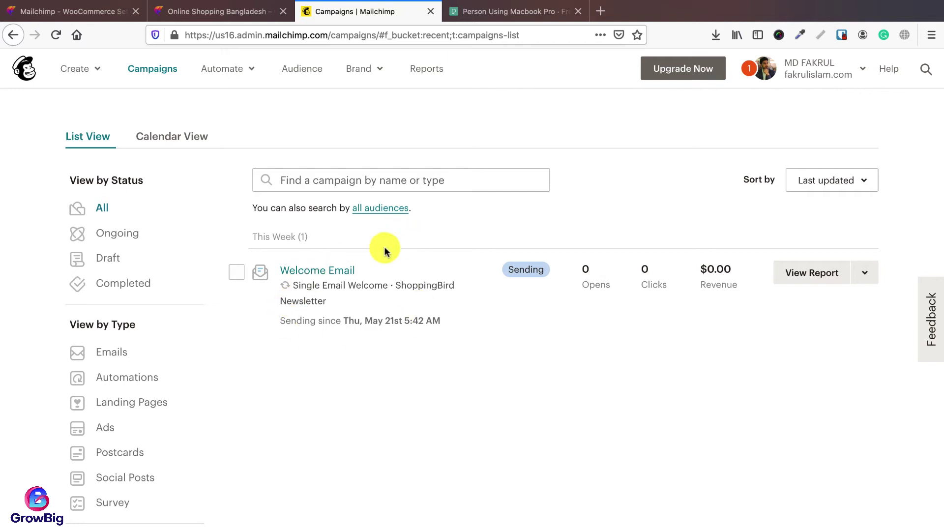
left_click(223, 18)
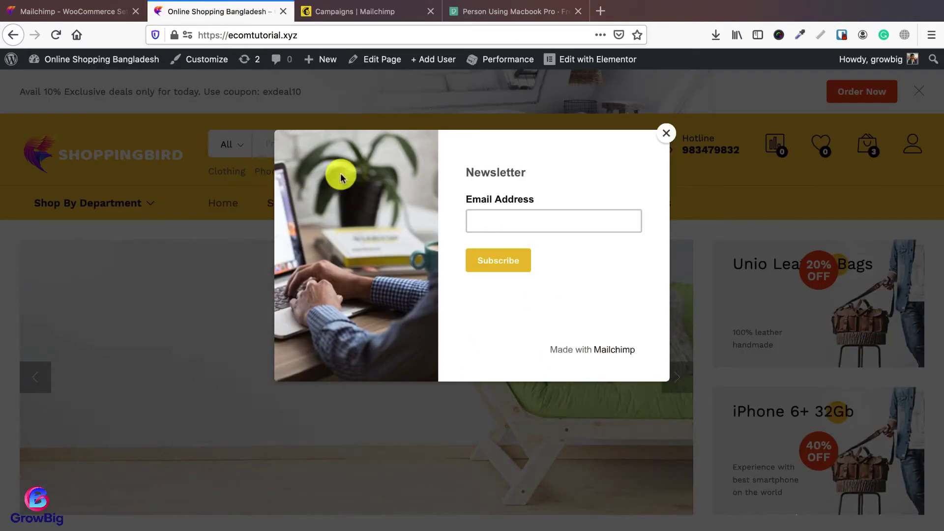
left_click(364, 12)
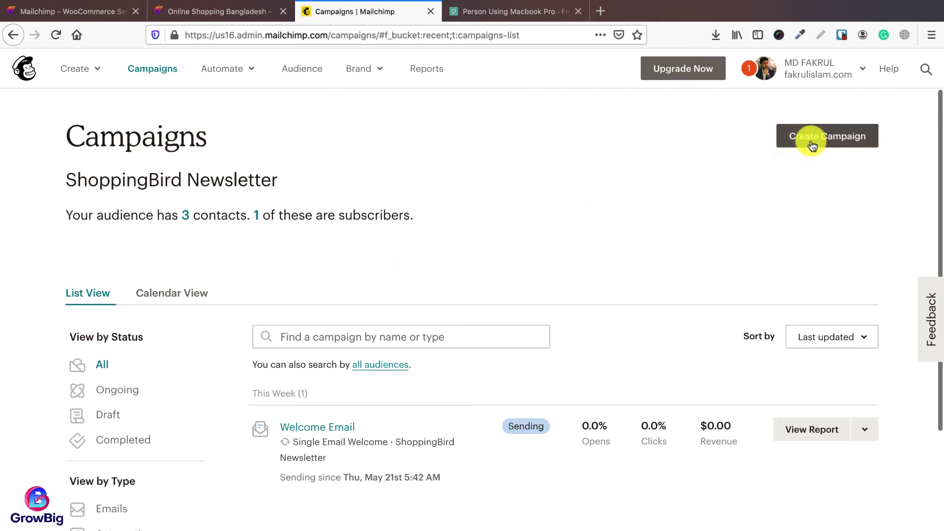
Step: Create a new 'Collect subscribers with a pop-up form' campaign for the newsletter
left_click(820, 142)
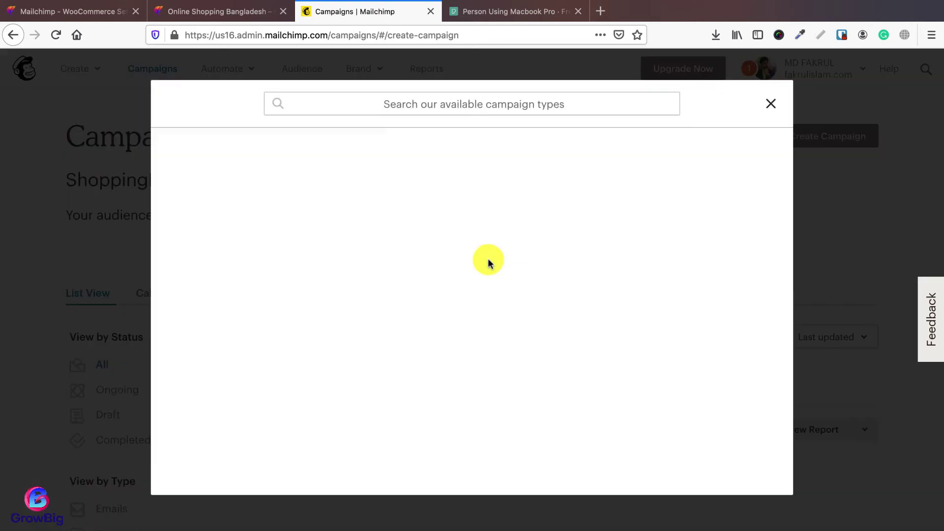
left_click(439, 105)
type("pop up")
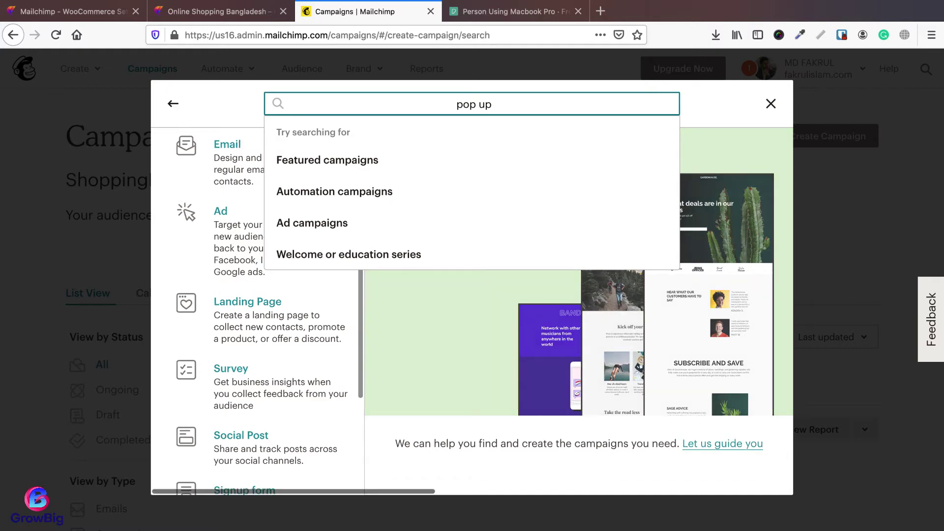
key("Return")
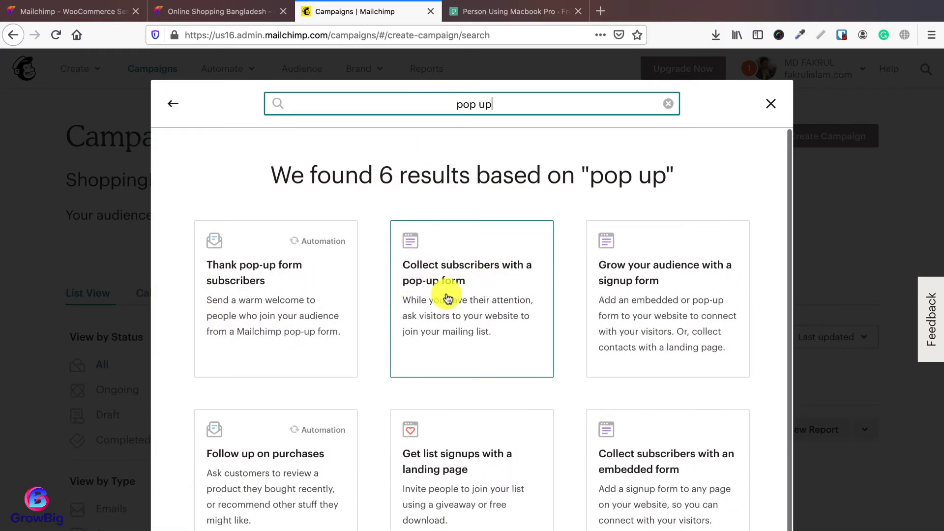
left_click(465, 303)
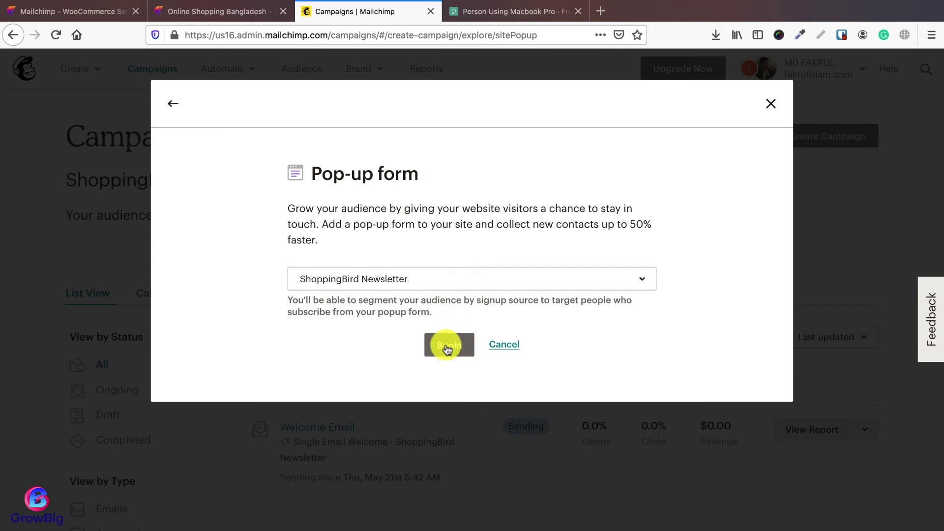
left_click(447, 348)
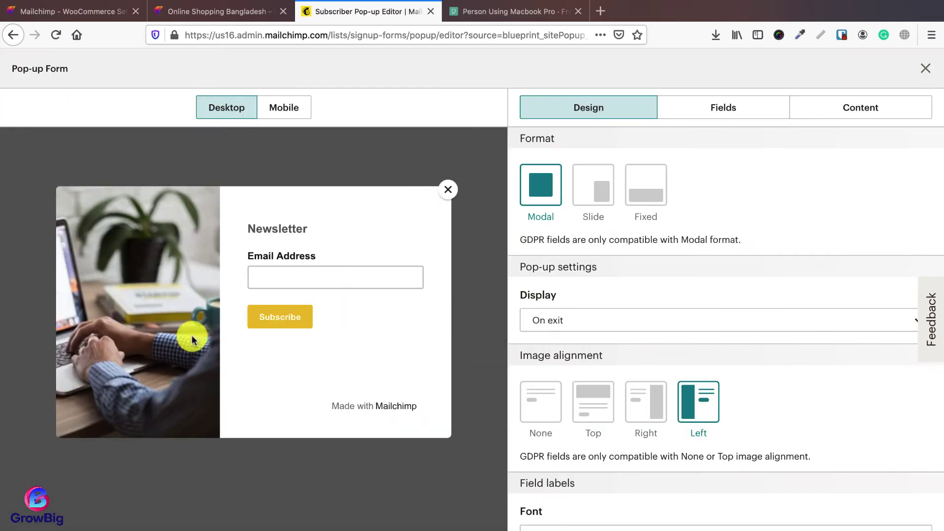
Step: Make the pop-up a Fixed bottom bar shown on 'Scroll to middle of page', and publish it
left_click(649, 193)
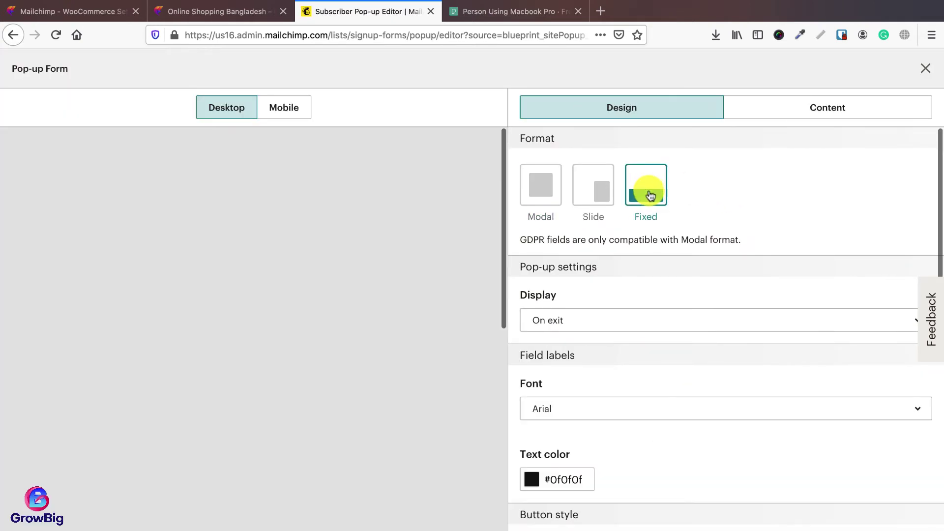
left_click(557, 330)
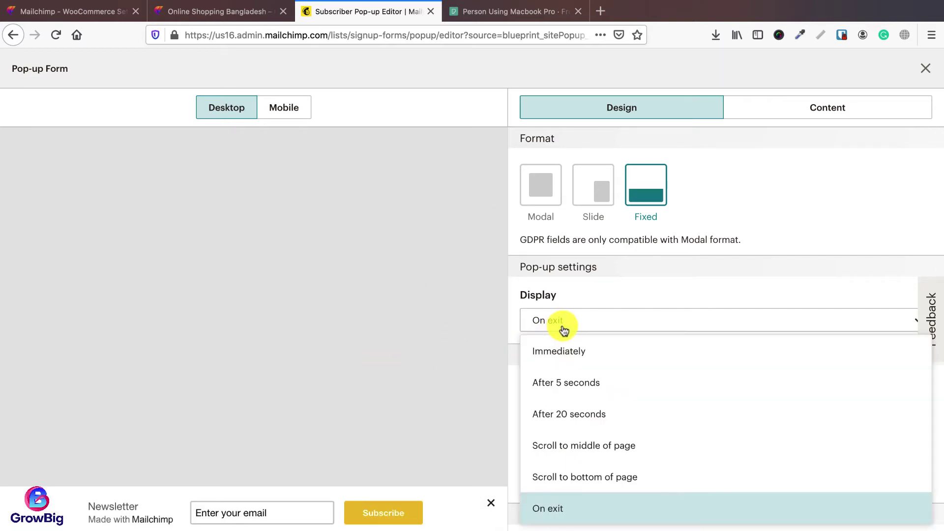
left_click(592, 447)
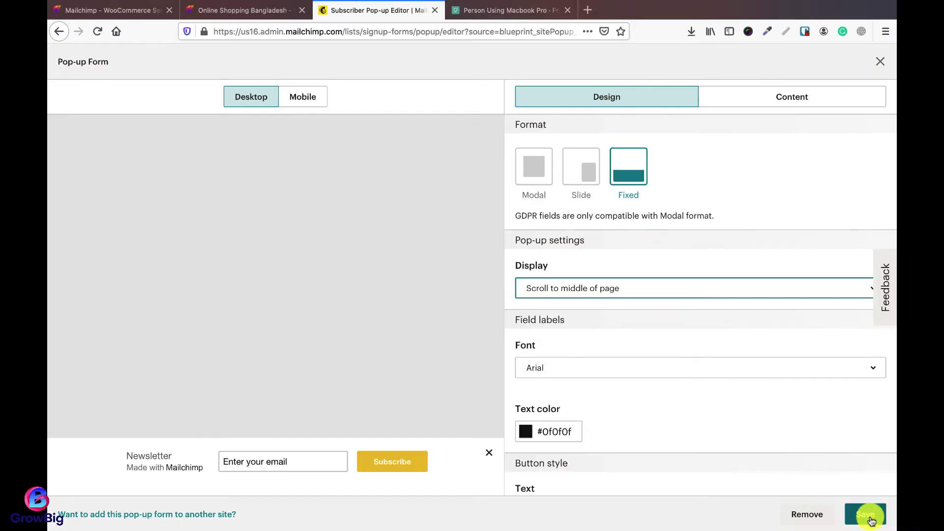
left_click(866, 514)
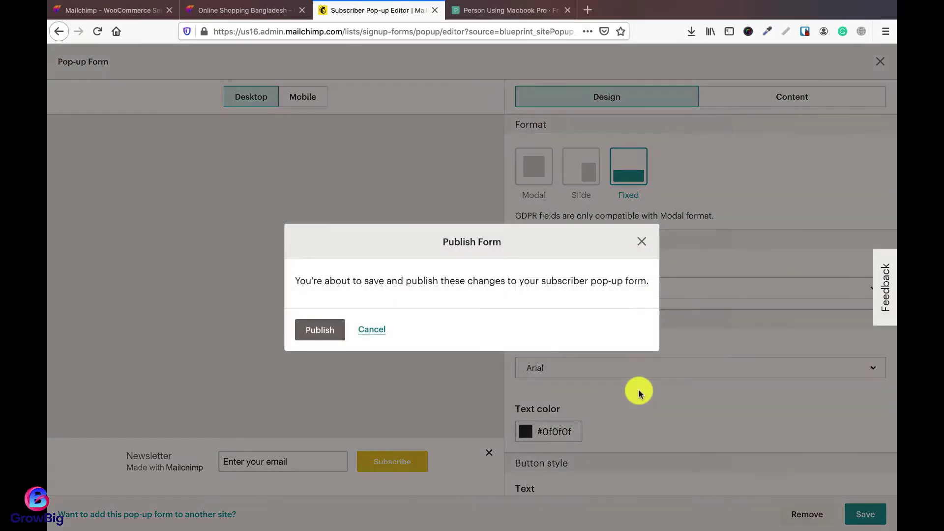
left_click(371, 331)
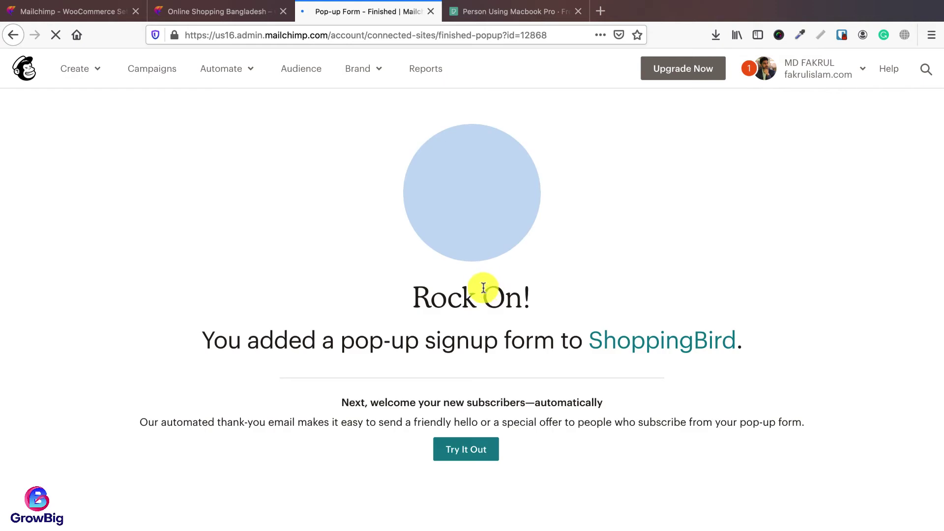
Step: In Opera, dismiss the old newsletter pop-up and close the two leftover tabs
key("super+Tab")
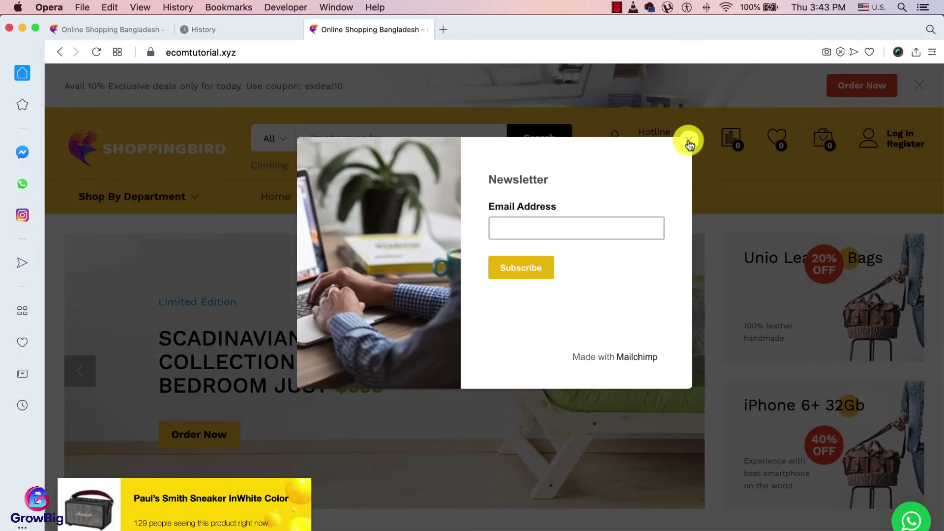
left_click(686, 142)
left_click(53, 29)
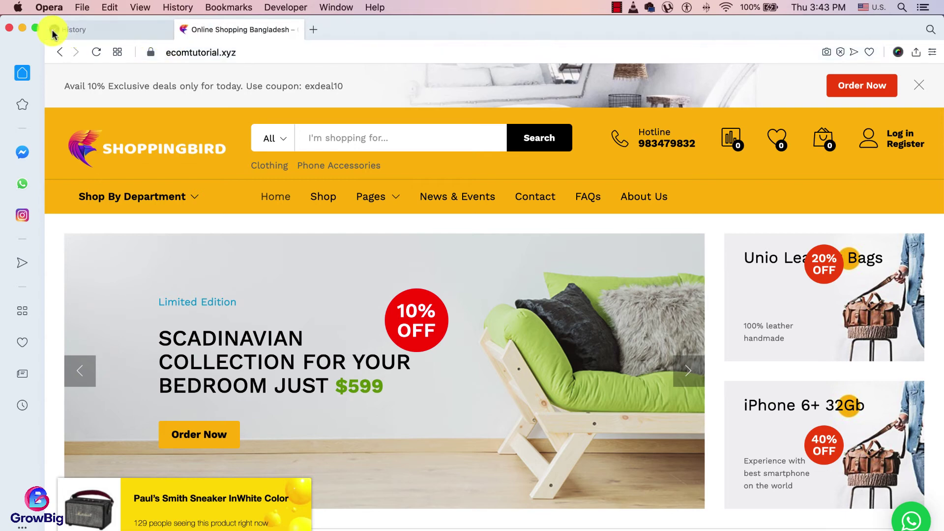
left_click(53, 29)
Step: Clear all-time browsing data from History, then load ecomtutorial.xyz
left_click(177, 8)
left_click(229, 169)
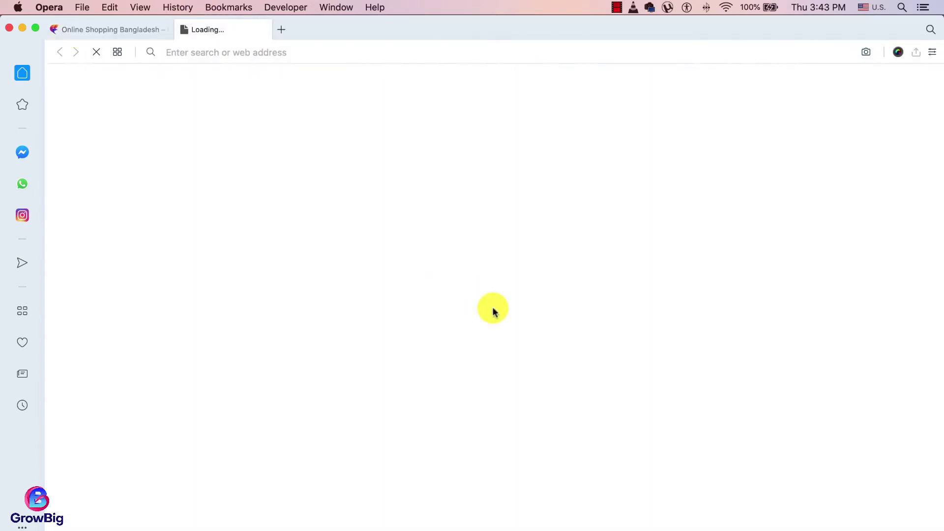
left_click(879, 89)
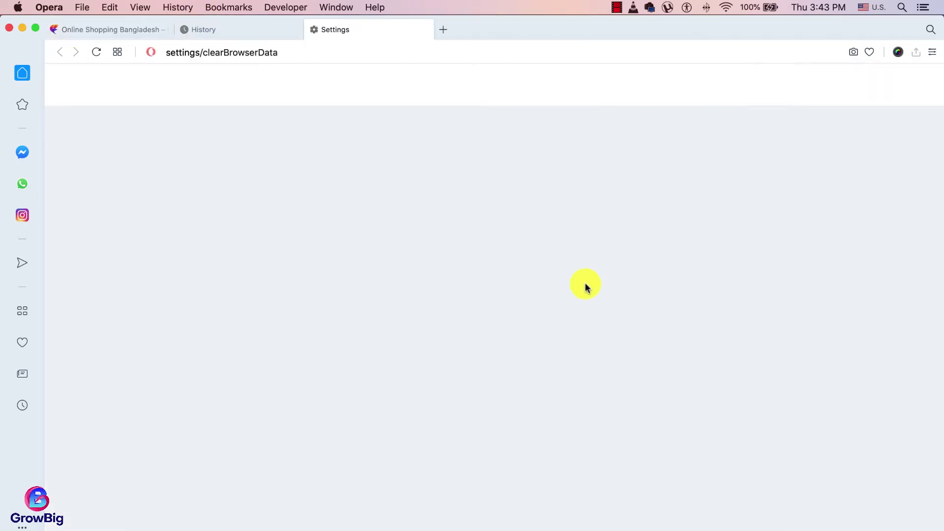
left_click(613, 439)
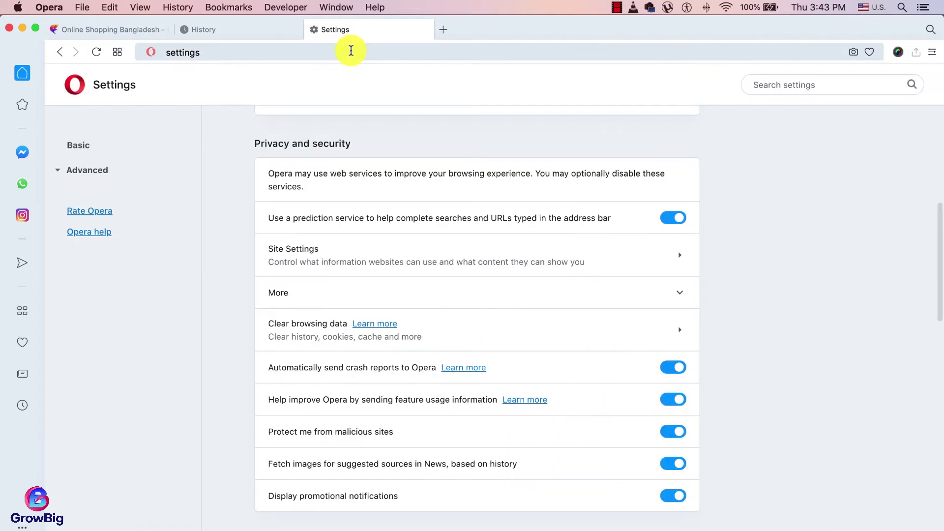
left_click(351, 51)
type("ecom")
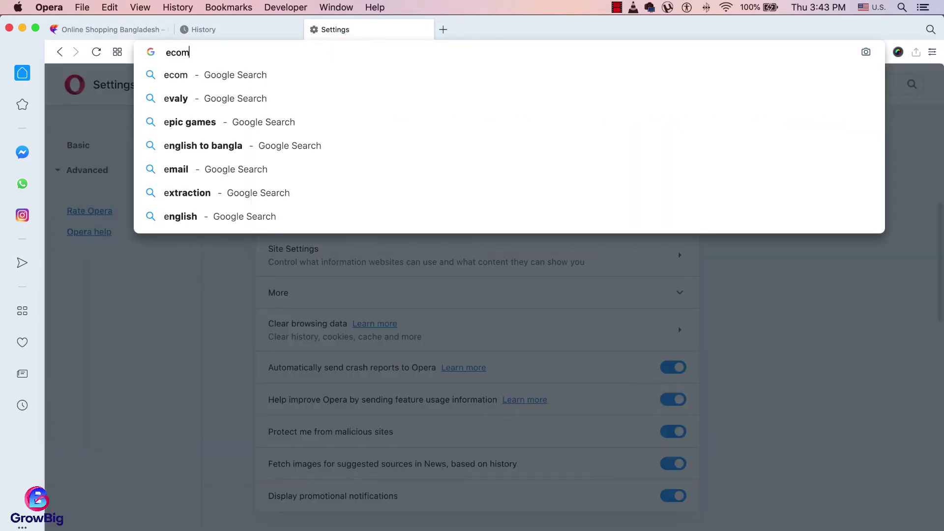
type("tutorial.xyz")
key("Return")
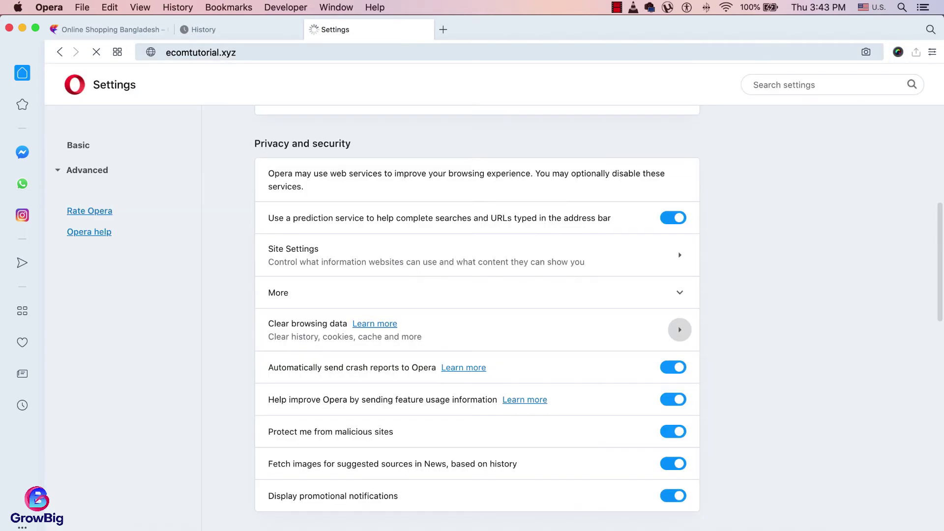
Step: Subscribe a test email through the store's bottom newsletter bar, then go back to Firefox
scroll(464, 278, "down", 15)
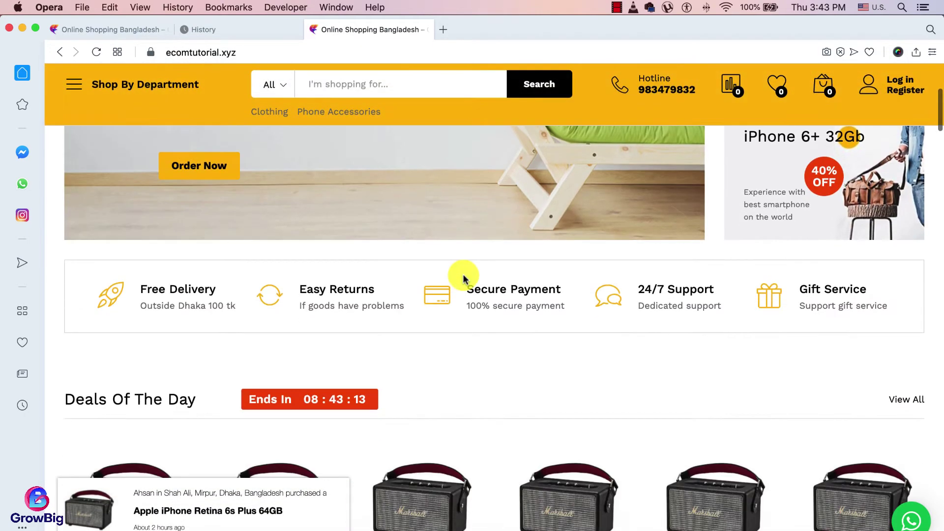
scroll(464, 278, "down", 10)
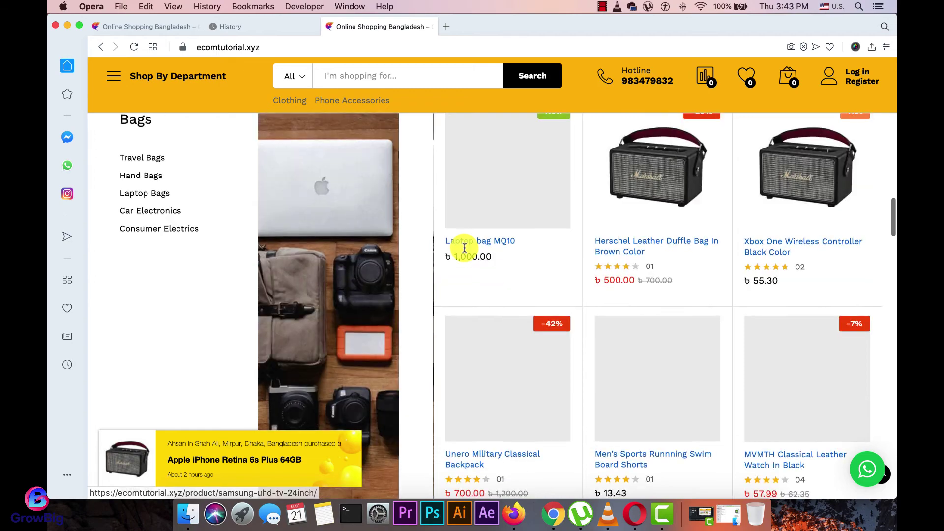
scroll(464, 246, "down", 15)
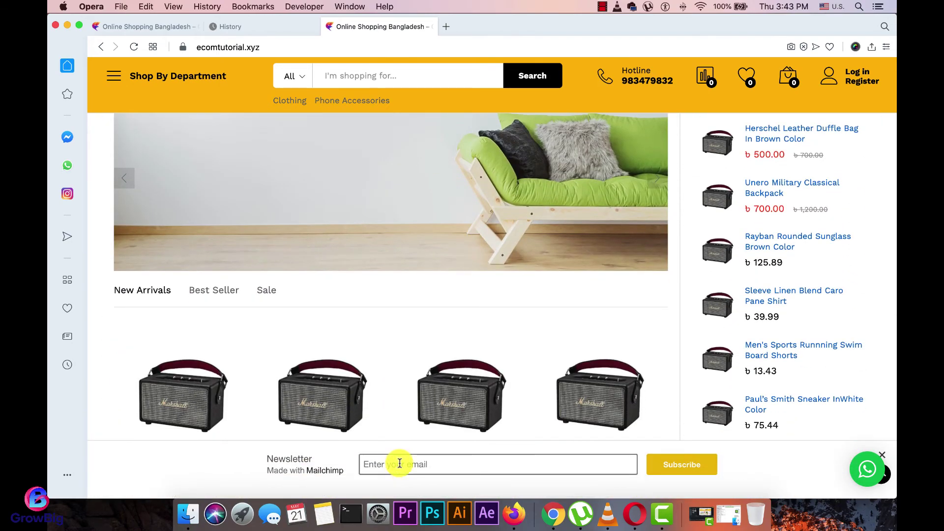
left_click(396, 464)
scroll(721, 284, "down", 2)
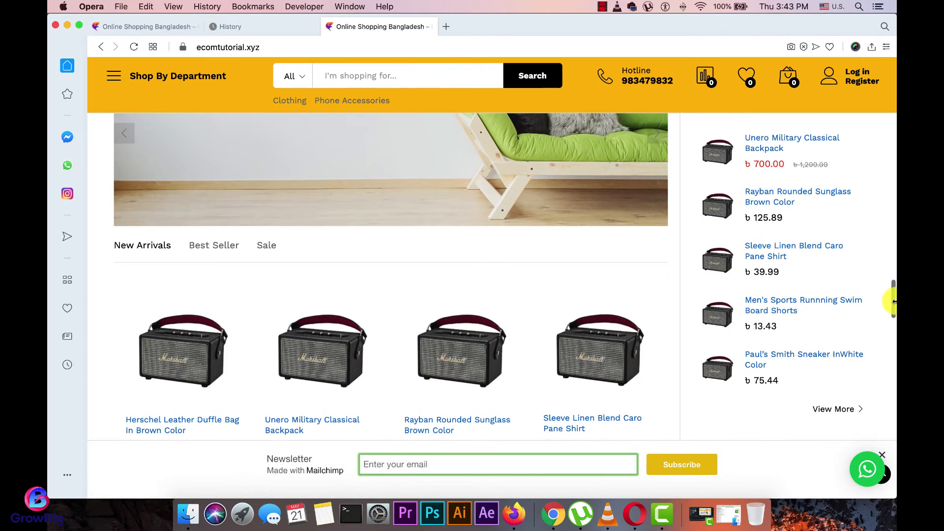
mouse_move(508, 389)
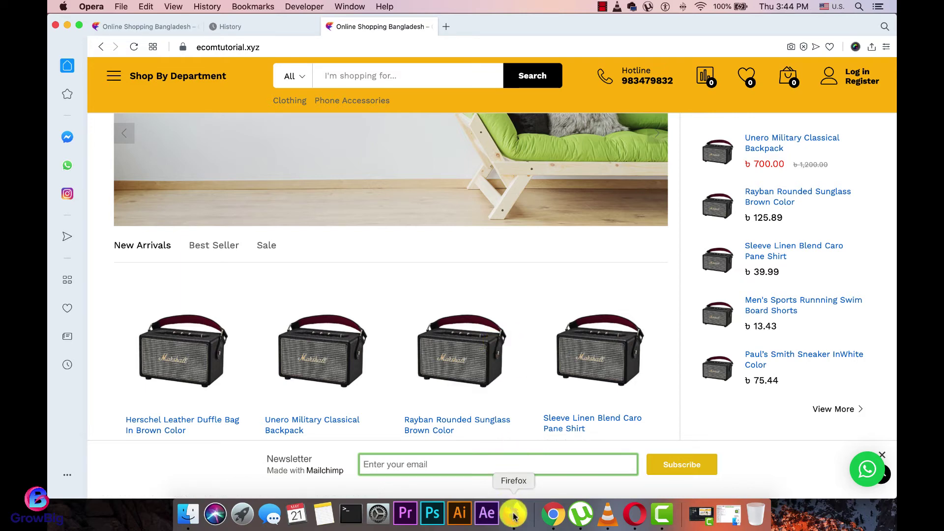
scroll(441, 366, "down", 3)
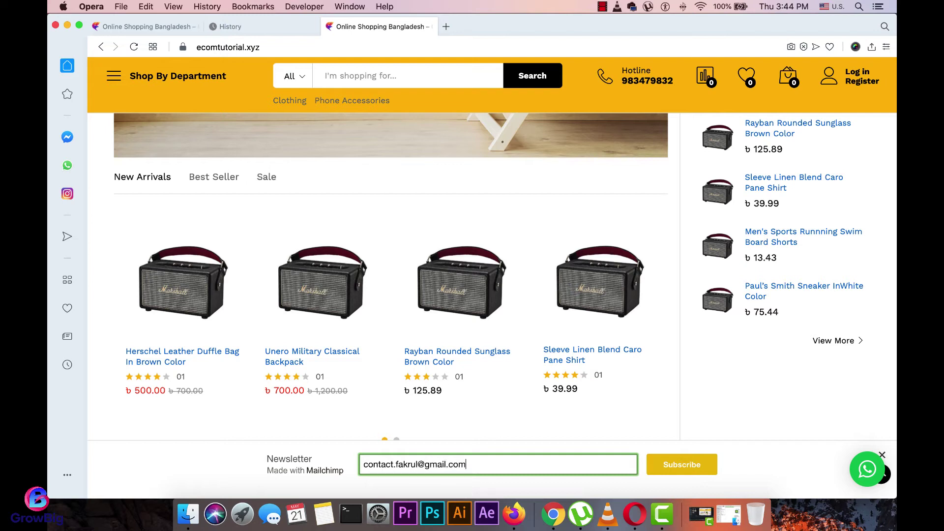
left_click(683, 465)
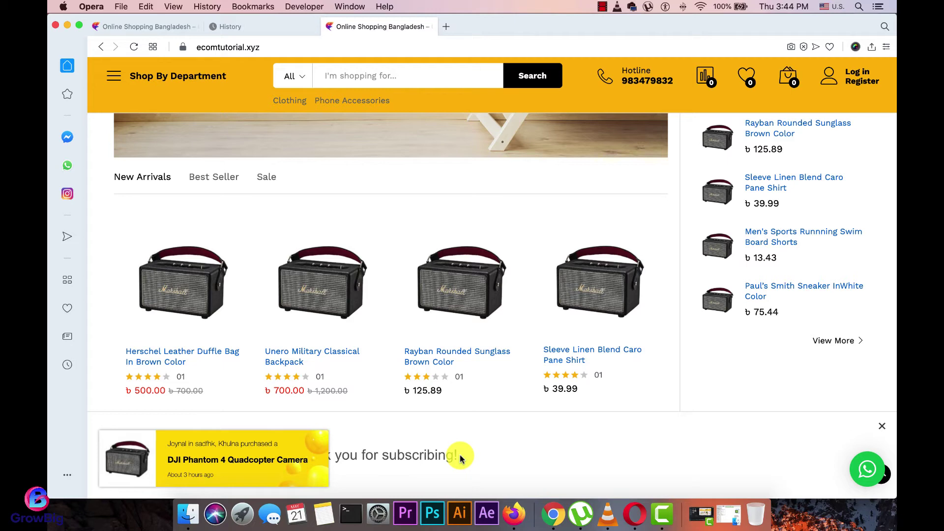
left_click(524, 521)
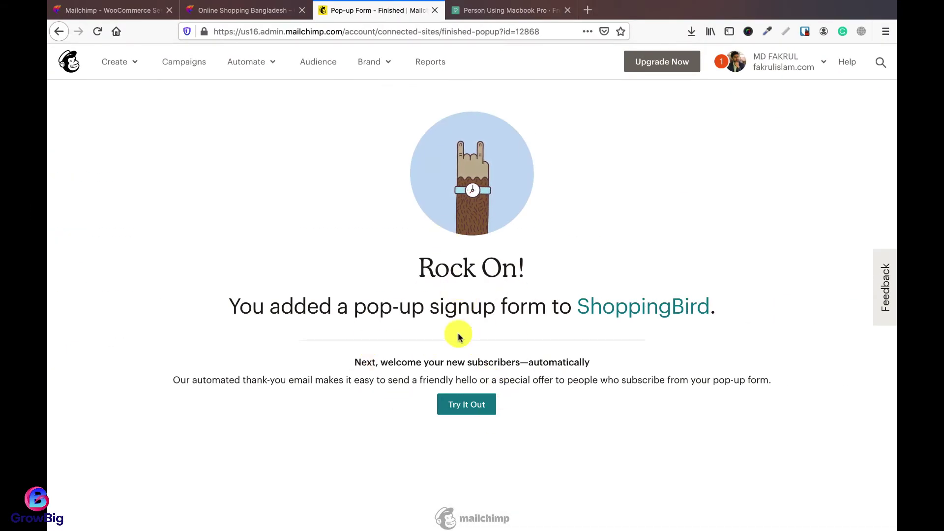
Step: Go to the Mailchimp Campaigns list and load gmail.com in a new tab
left_click(193, 63)
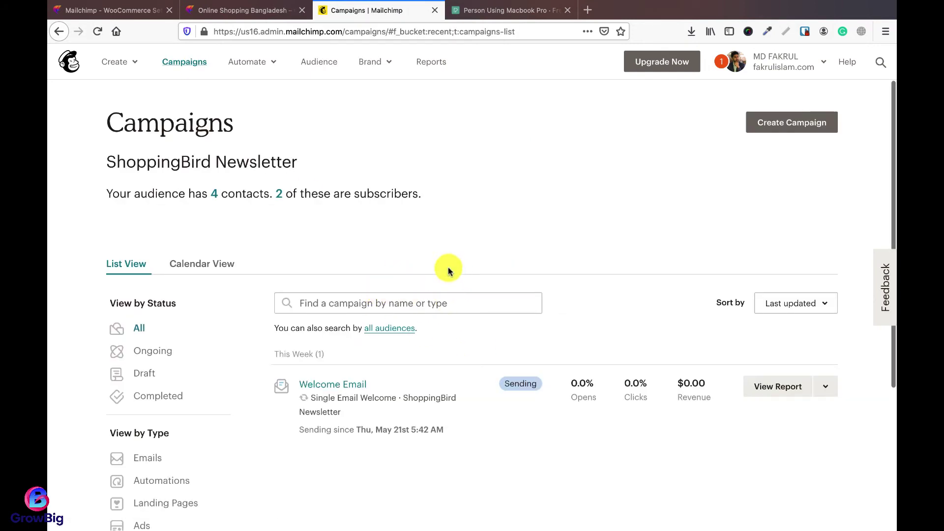
key("ctrl+t")
type("gmail.com")
key("Return")
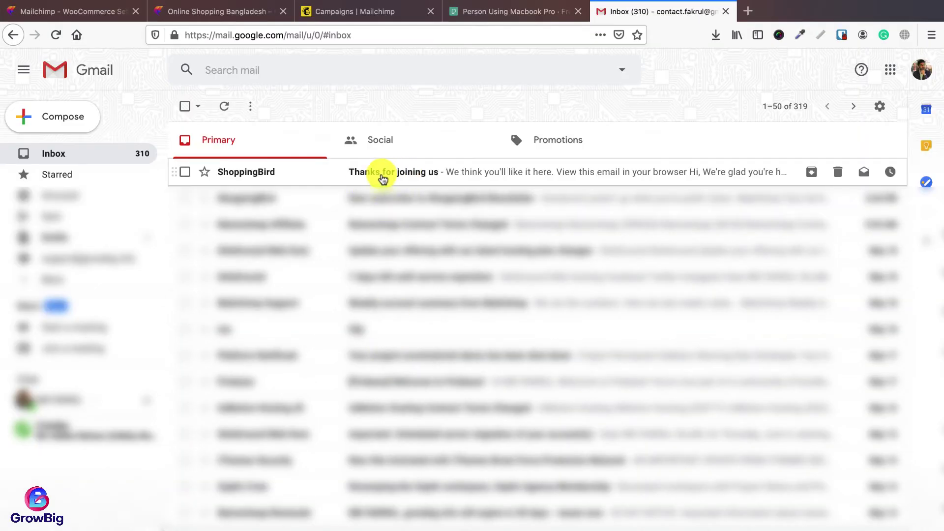
Step: Read the ShoppingBird 'Thanks for joining us' email's products and footer, then return to Mailchimp Campaigns
left_click(404, 178)
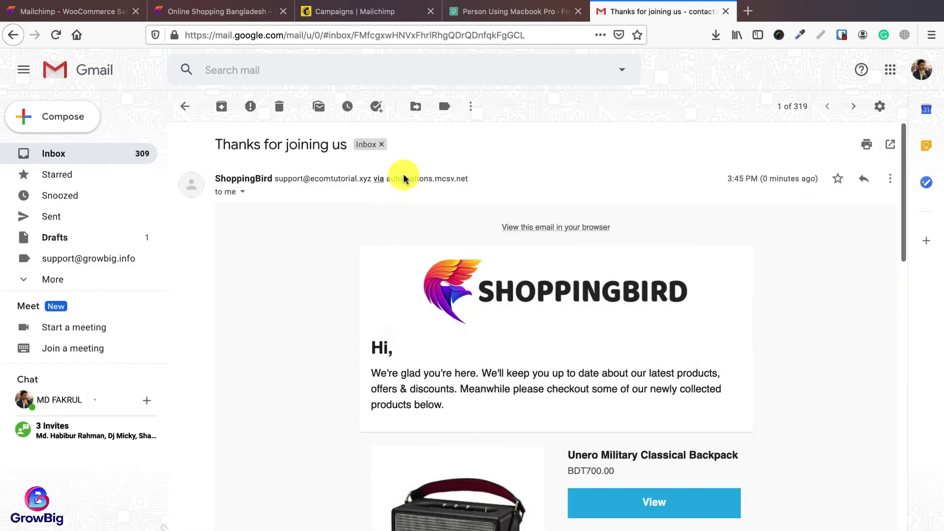
scroll(468, 358, "down", 4)
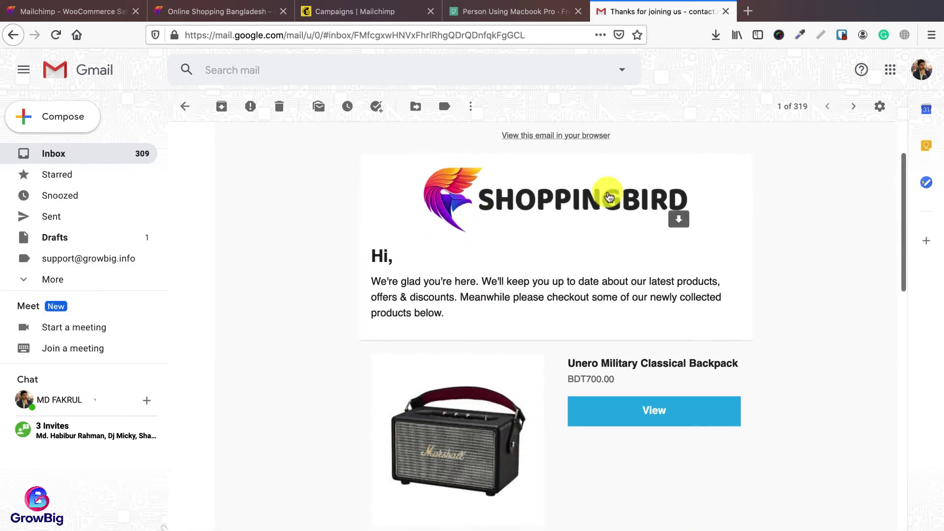
scroll(501, 311, "down", 2)
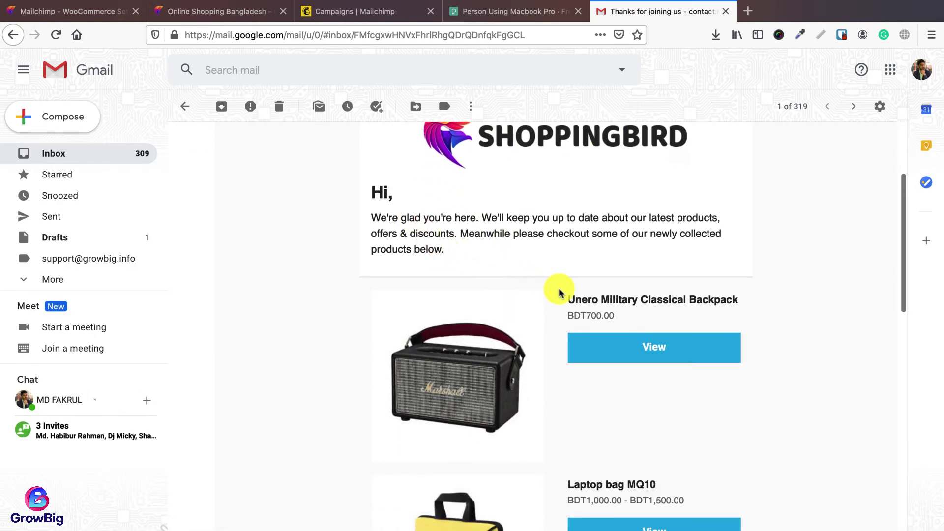
scroll(559, 289, "down", 3)
scroll(568, 317, "down", 8)
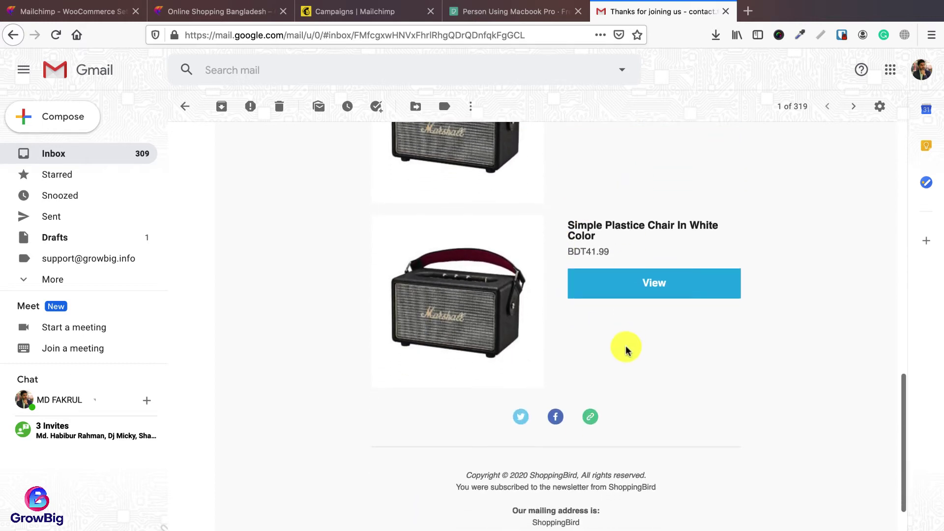
scroll(626, 347, "down", 3)
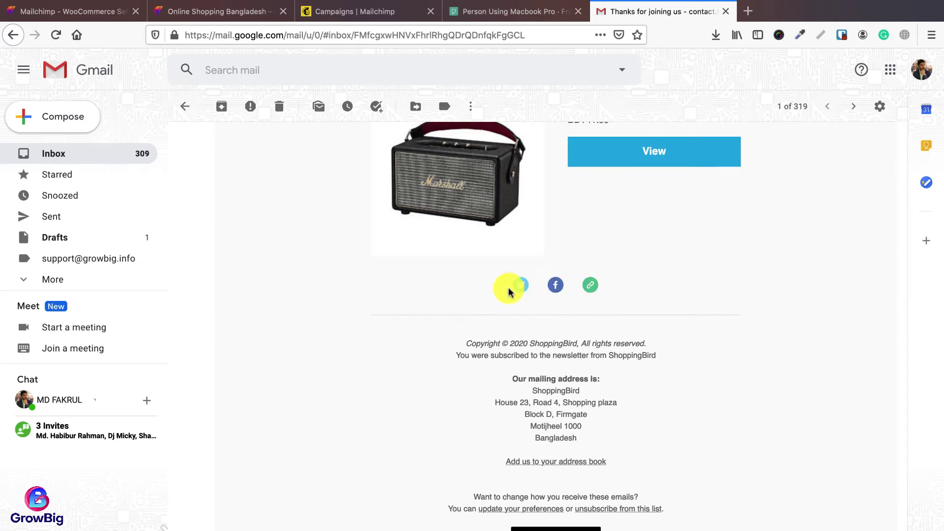
left_click(374, 12)
scroll(456, 350, "down", 1)
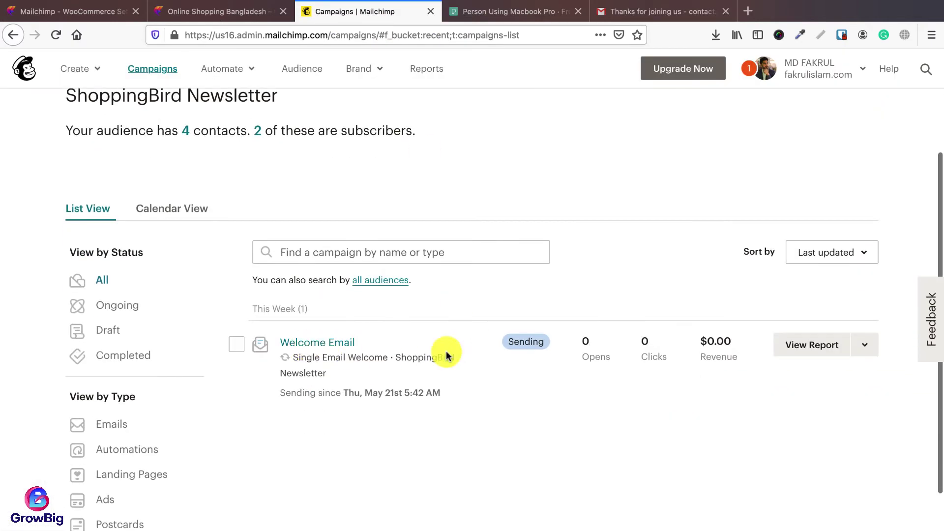
Step: Pause the Welcome Email automation and open its email design for editing
left_click(868, 346)
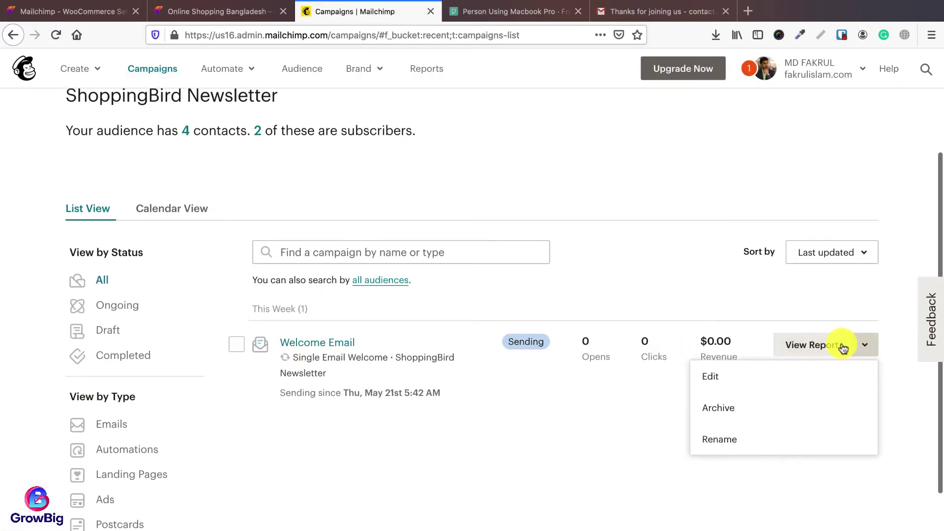
left_click(716, 373)
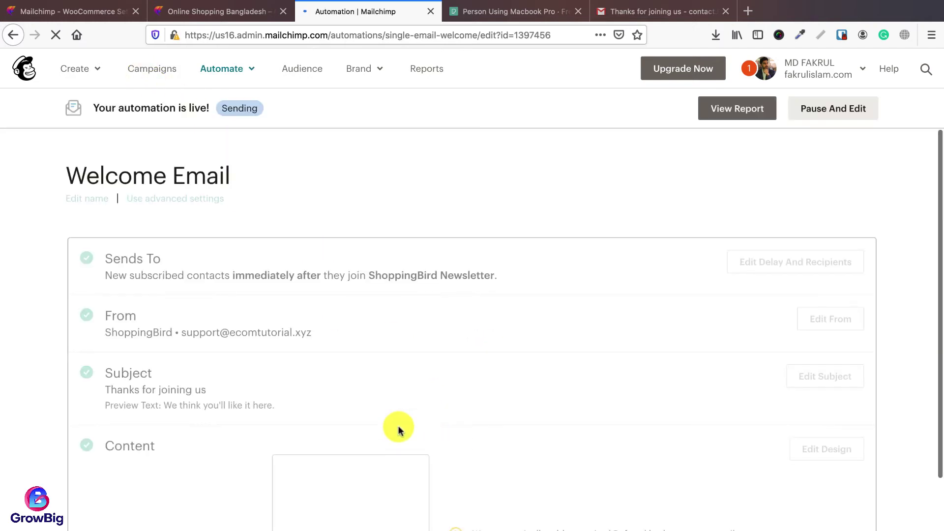
scroll(472, 402, "up", 1)
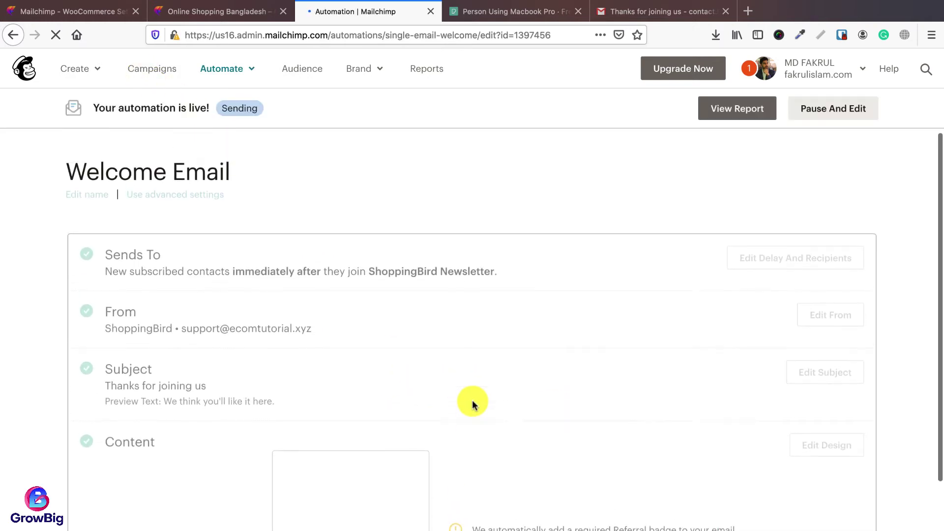
left_click(834, 112)
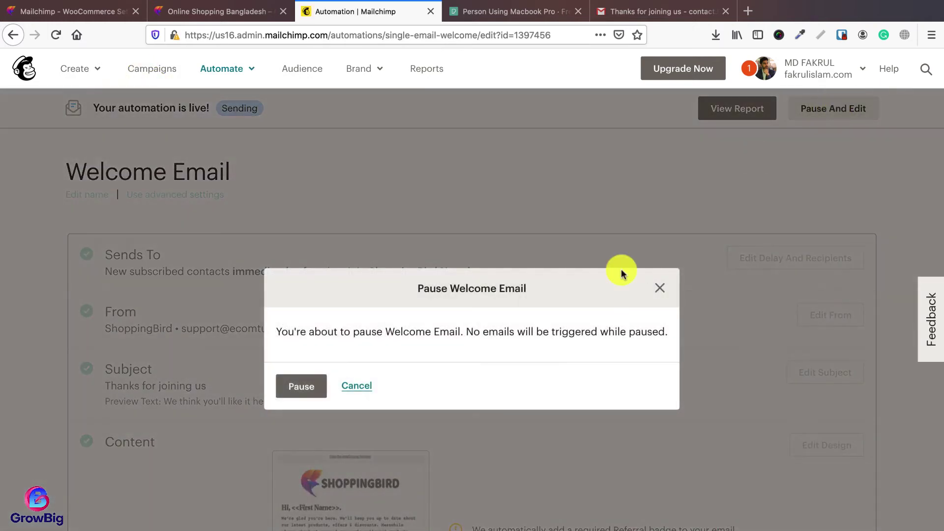
left_click(308, 385)
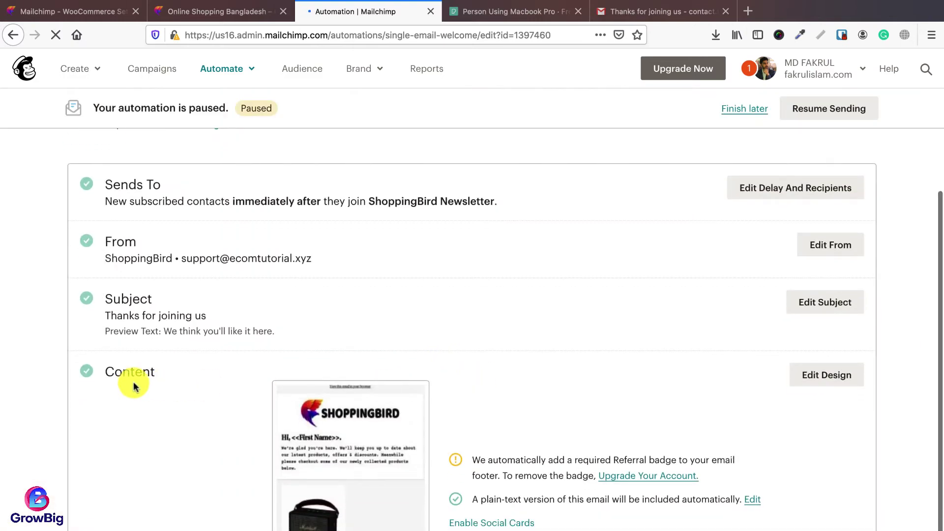
scroll(585, 384, "down", 2)
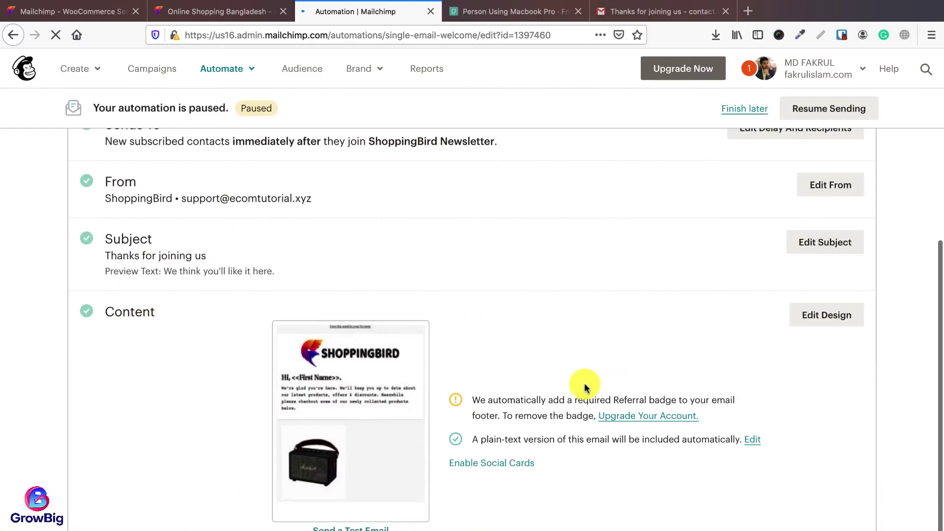
left_click(828, 317)
Step: Edit the Social Follow block, keeping Twitter and Facebook as the first two networks
scroll(419, 363, "down", 10)
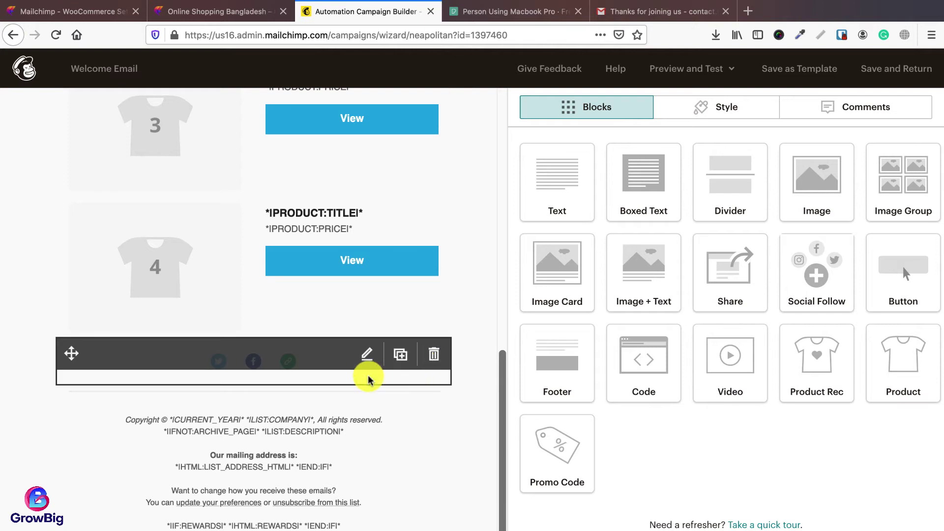
left_click(367, 356)
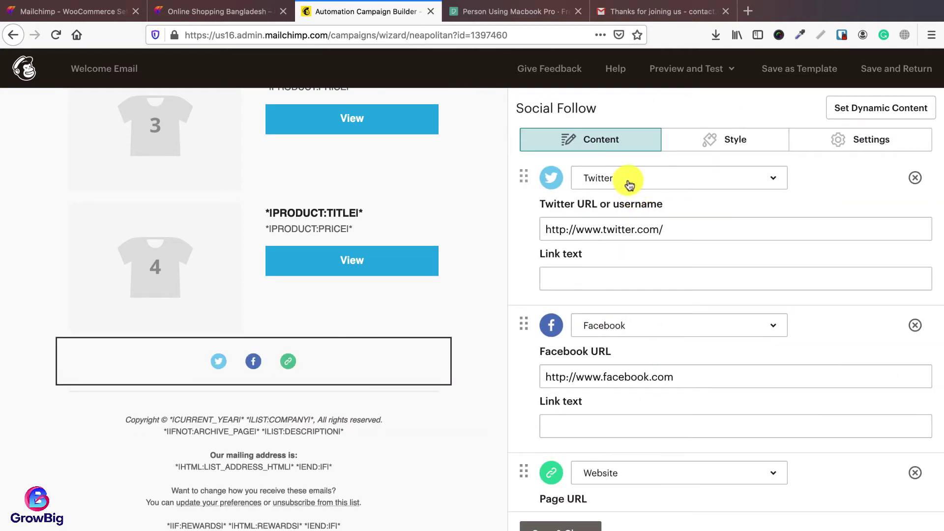
left_click(629, 185)
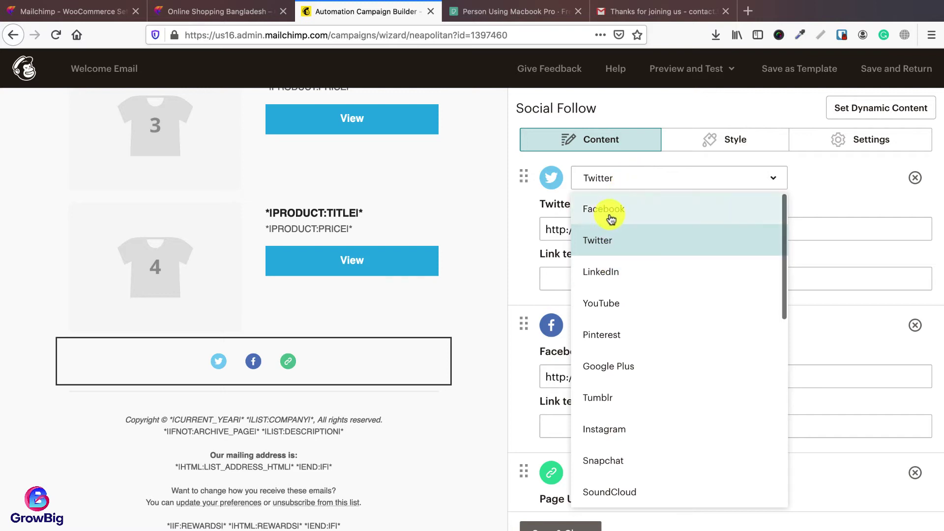
left_click(611, 240)
left_click(668, 228)
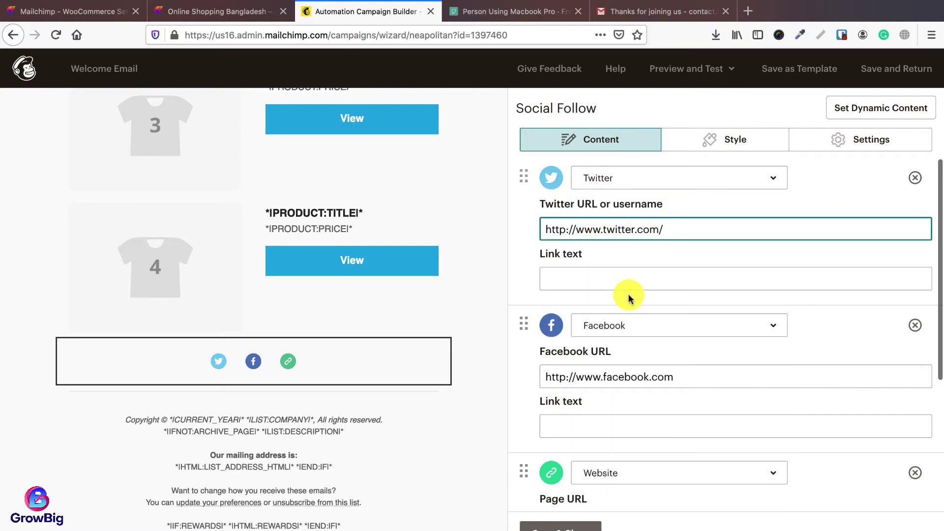
scroll(629, 297, "down", 2)
left_click(629, 246)
left_click(621, 276)
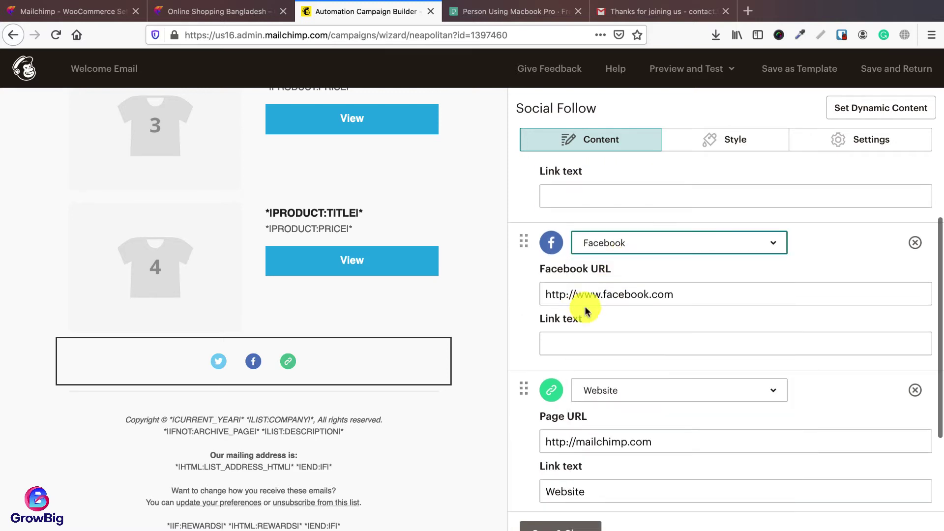
left_click(676, 294)
scroll(654, 333, "down", 1)
scroll(654, 333, "down", 1)
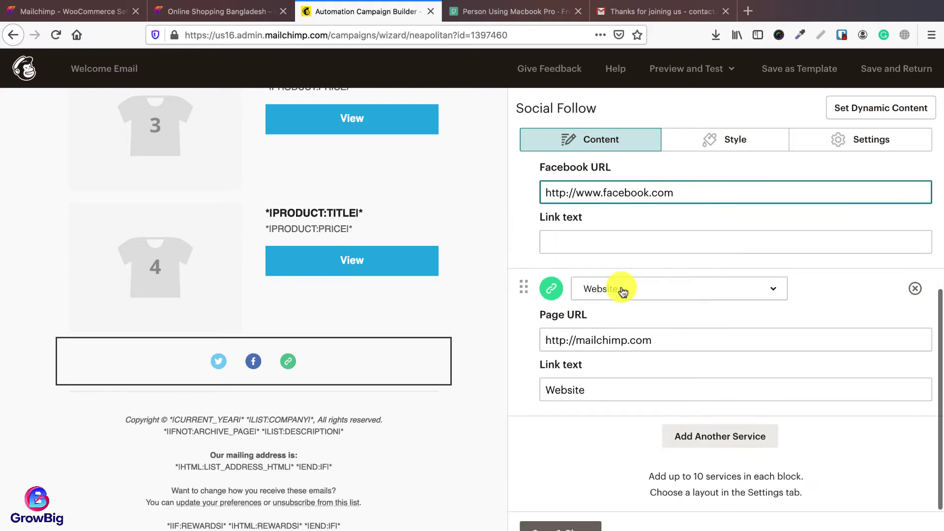
left_click(655, 339)
left_click(223, 13)
left_click(261, 40)
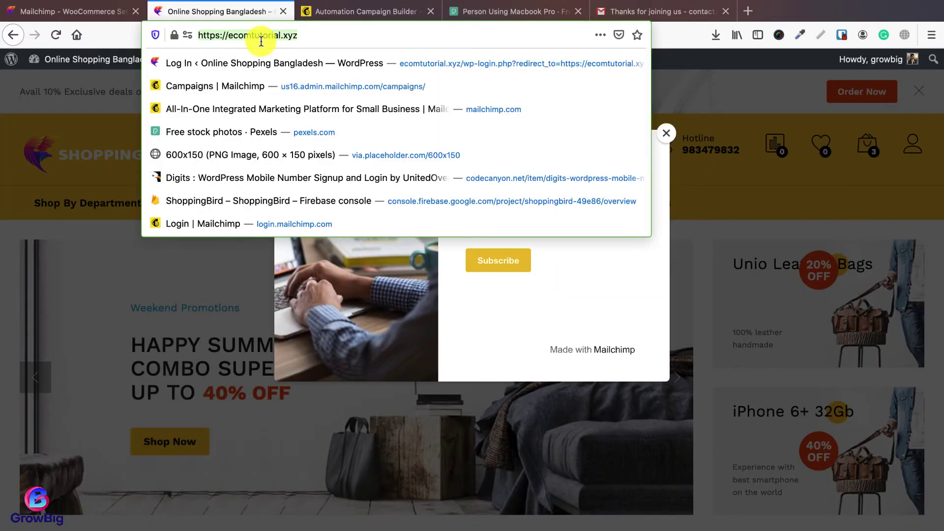
key("ctrl+c")
left_click(310, 13)
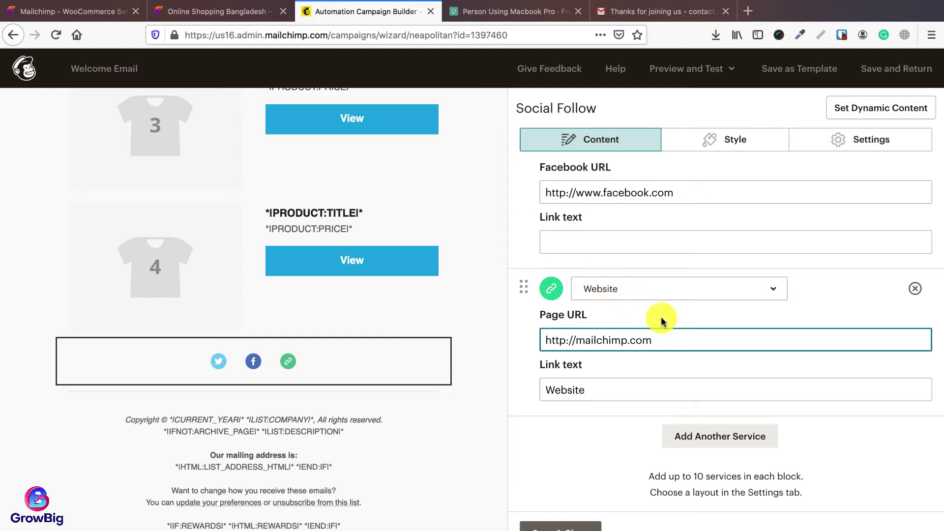
key("ctrl+a")
key("ctrl+v")
Step: Point the Facebook and Twitter links to shoppingbird, then save the design
scroll(666, 322, "up", 3)
left_click(689, 296)
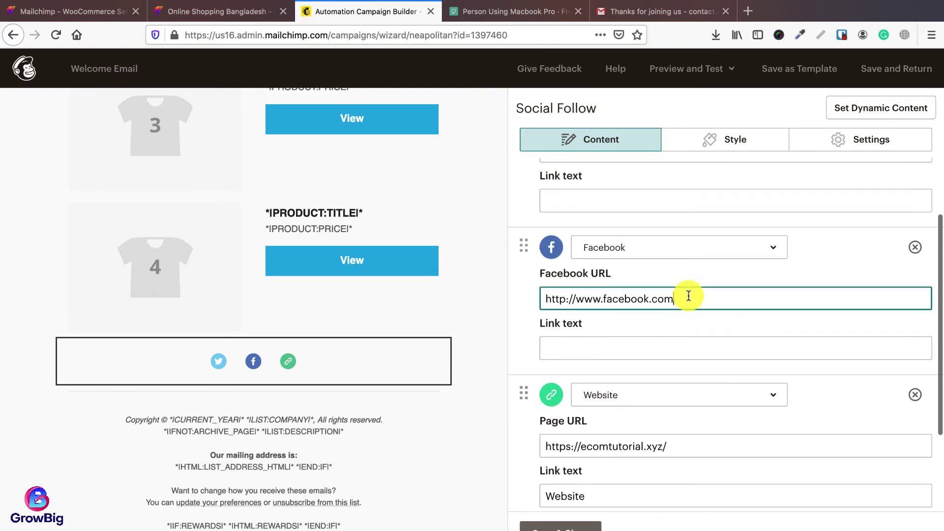
type("shoppingbird")
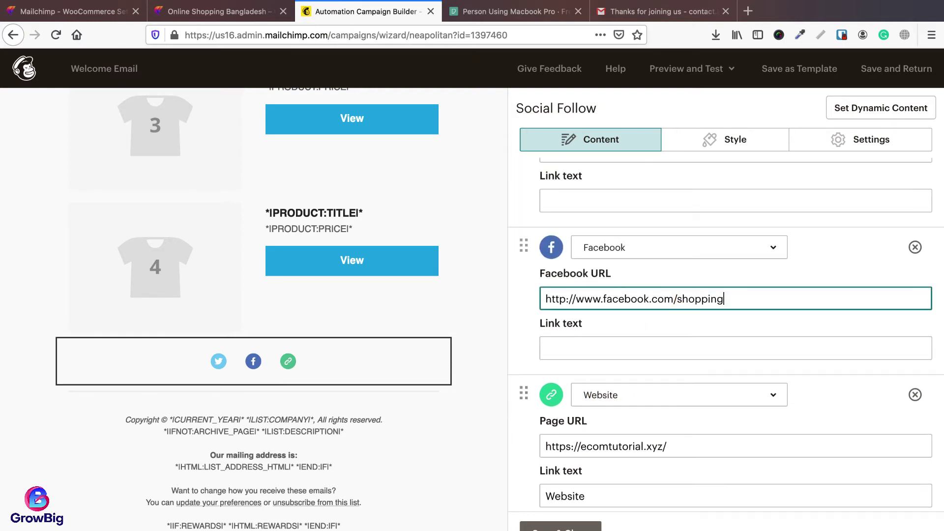
double_click(706, 298)
scroll(692, 363, "up", 2)
left_click(700, 231)
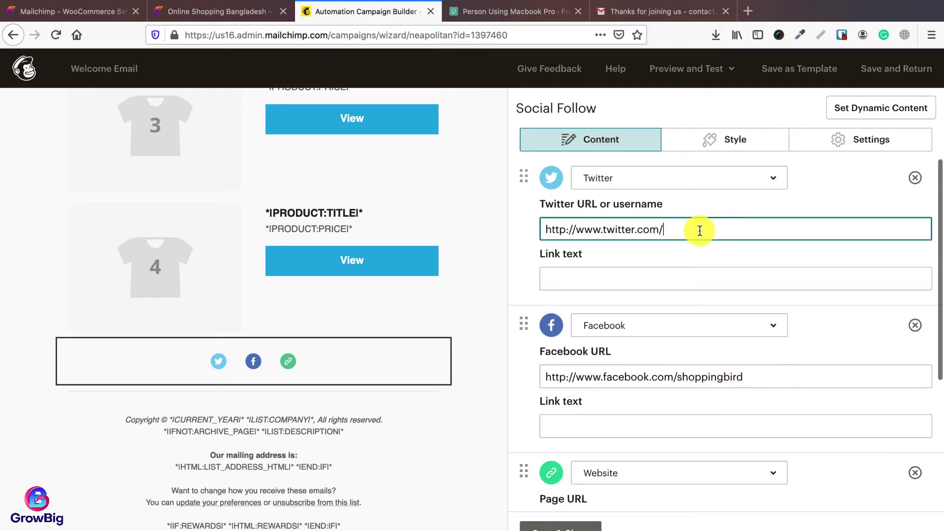
key("super+v")
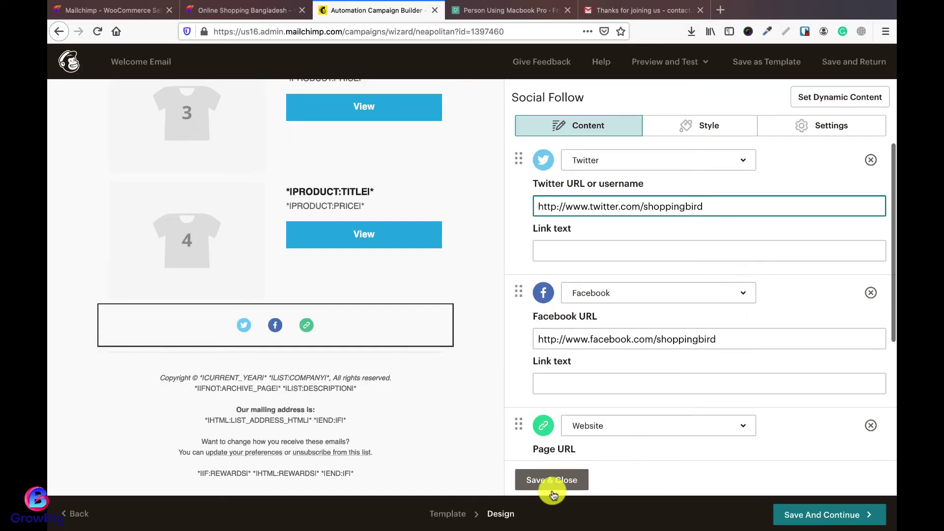
left_click(552, 480)
left_click(832, 513)
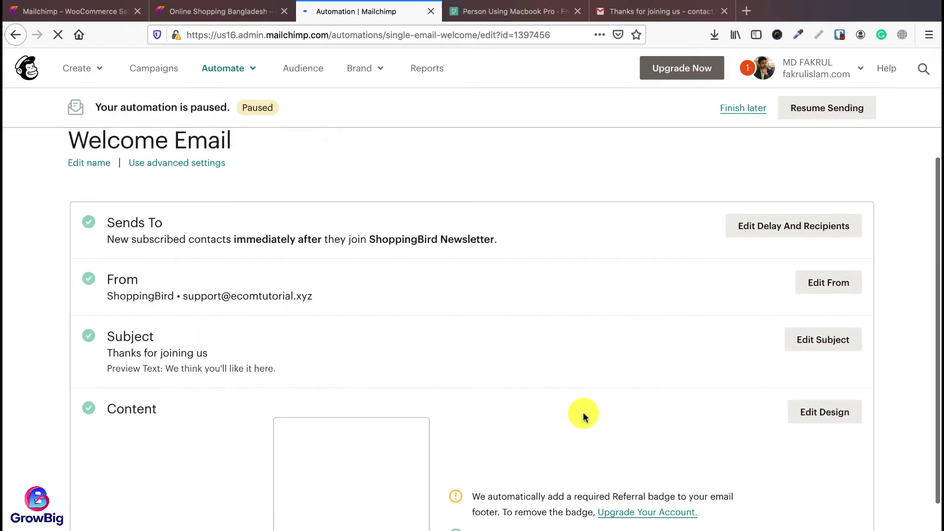
Step: Open the Welcome Email's subject line for editing with the Subject field focused
scroll(202, 291, "down", 2)
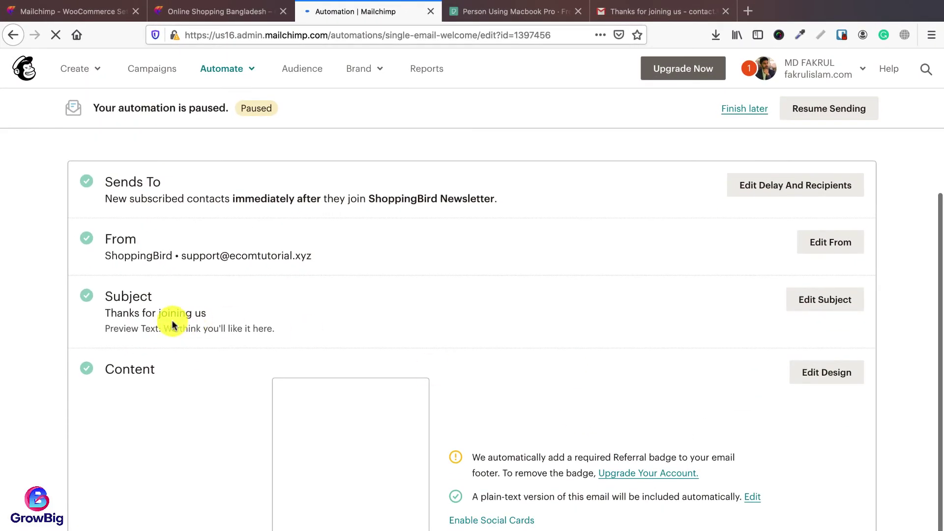
left_click(815, 301)
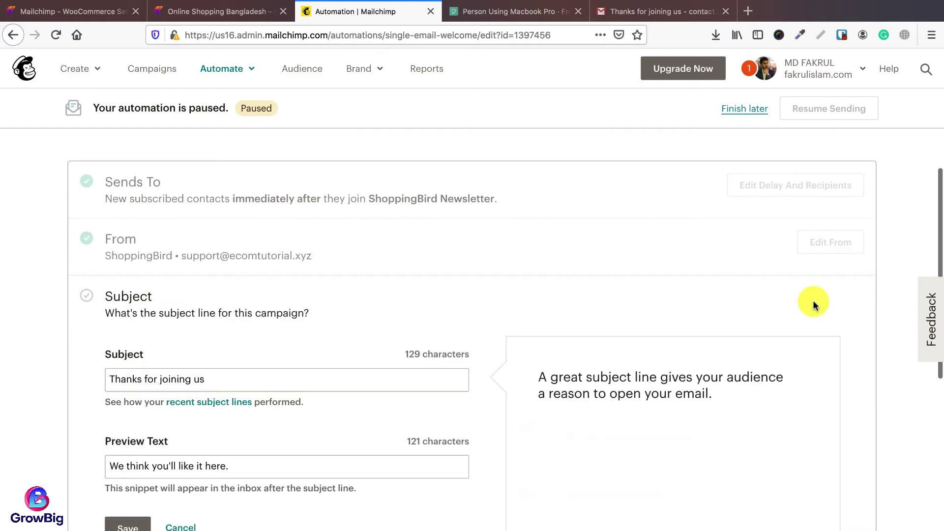
left_click(250, 334)
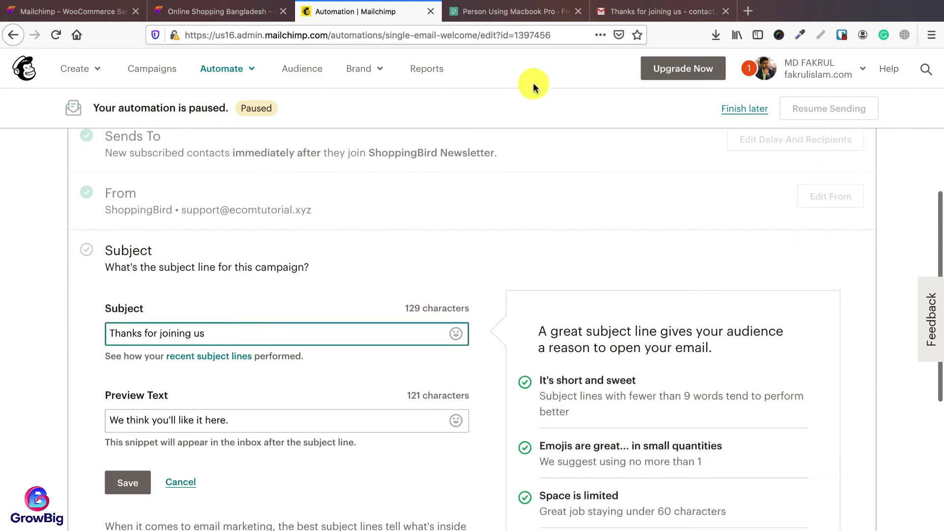
Step: Switch to Gmail's ShoppingBird welcome email and go back to the inbox
left_click(612, 14)
scroll(388, 221, "up", 10)
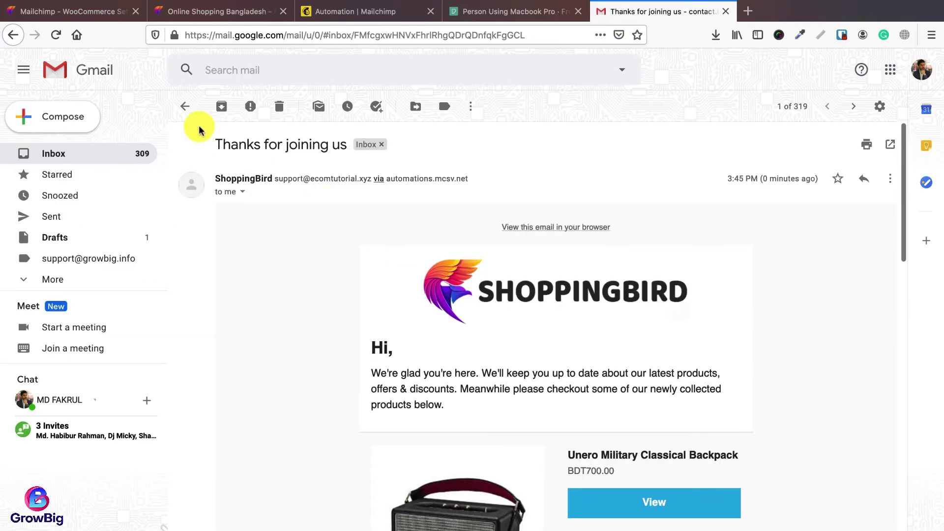
left_click(185, 106)
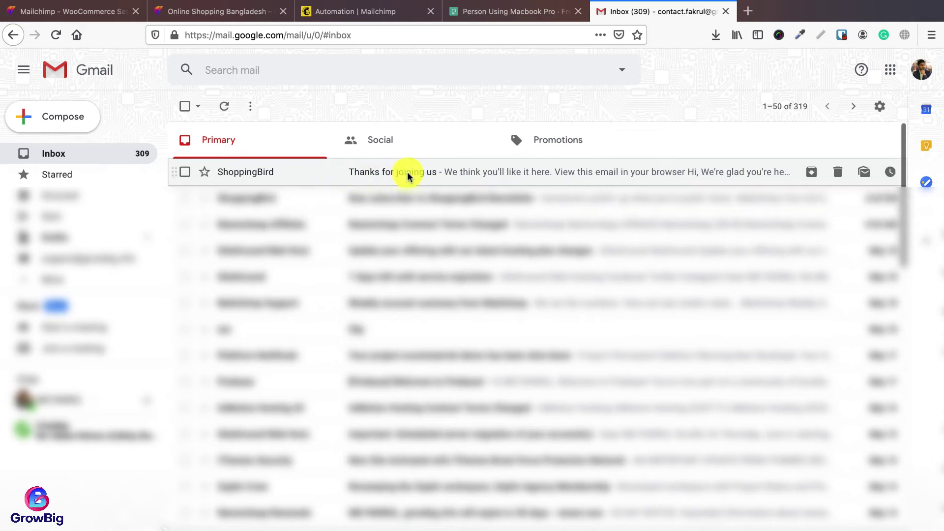
Step: Compare with the Gmail copy, then save subject 'Thanks for joining us' and preview 'We think you'll like it here.'
left_click(419, 176)
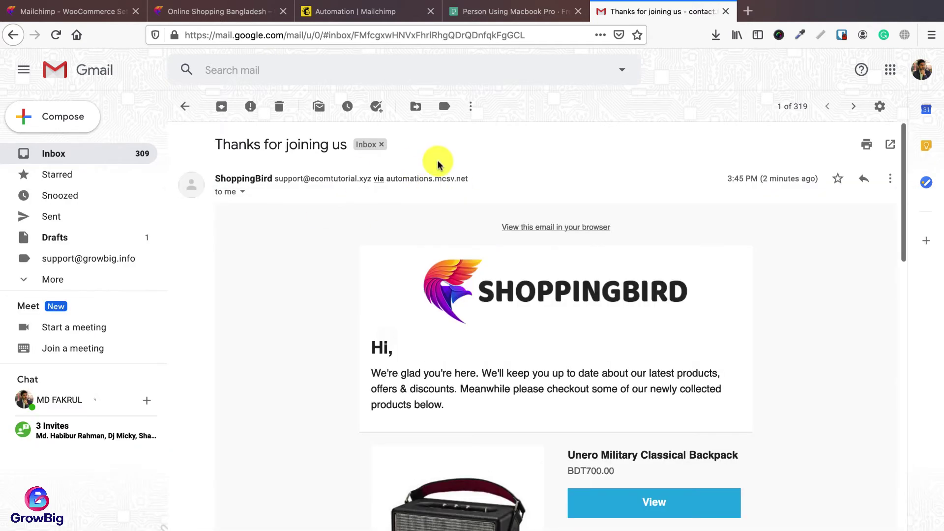
left_click(372, 17)
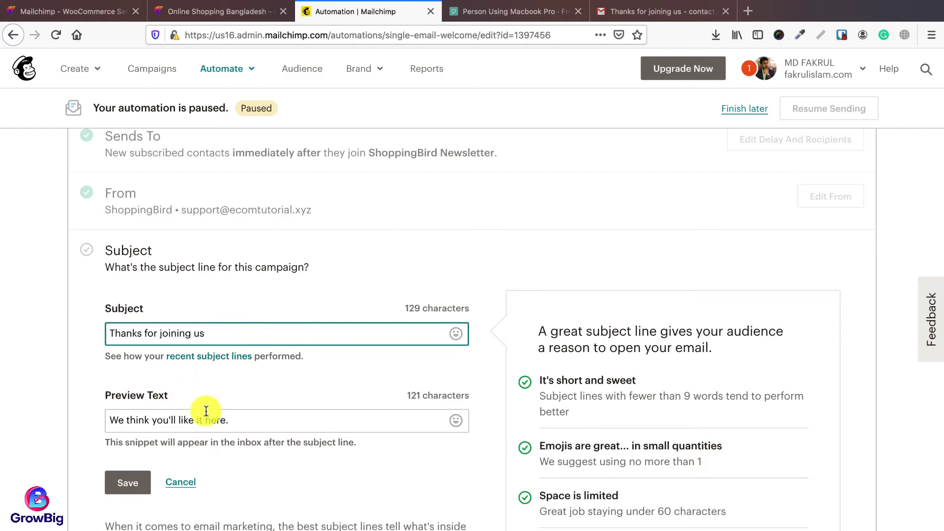
left_click(241, 419)
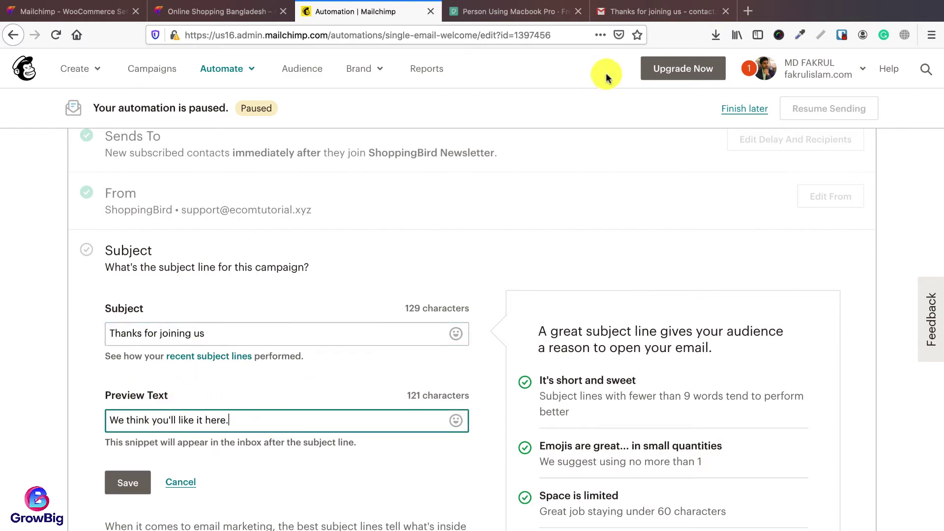
left_click(622, 10)
left_click(185, 106)
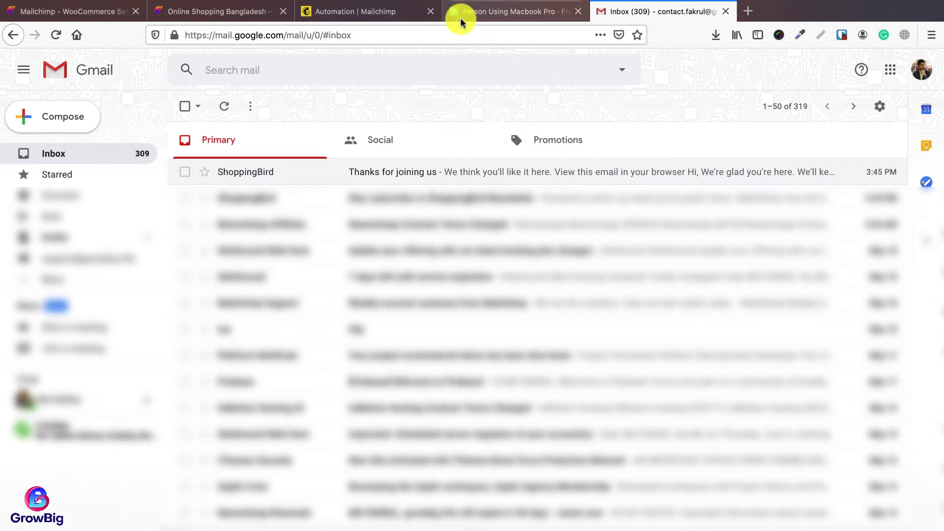
left_click(352, 11)
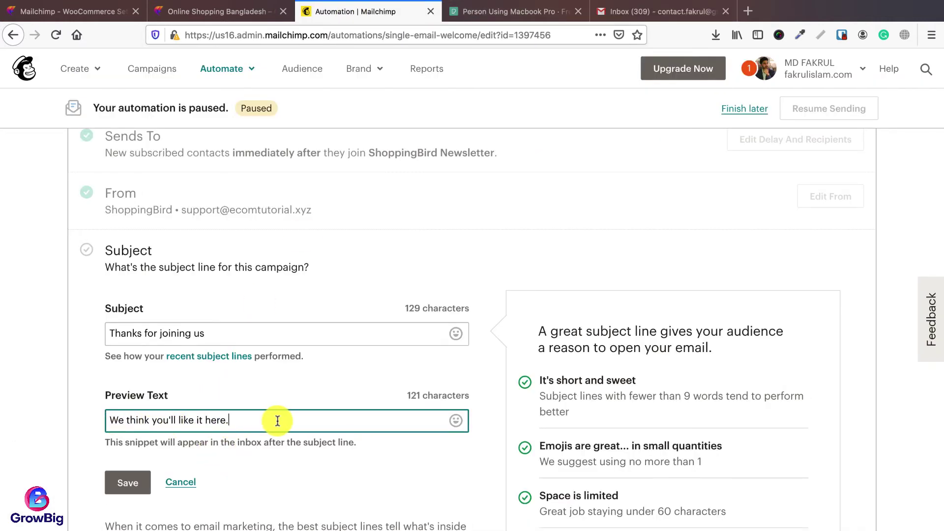
left_click(127, 483)
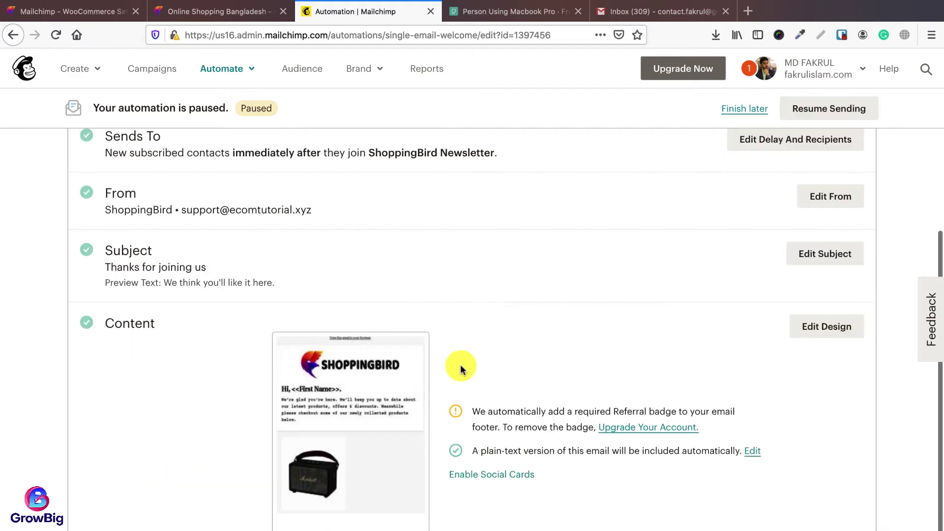
scroll(462, 368, "up", 3)
Step: Resume sending the paused Welcome Email automation and start a new campaign from the campaigns list
left_click(825, 107)
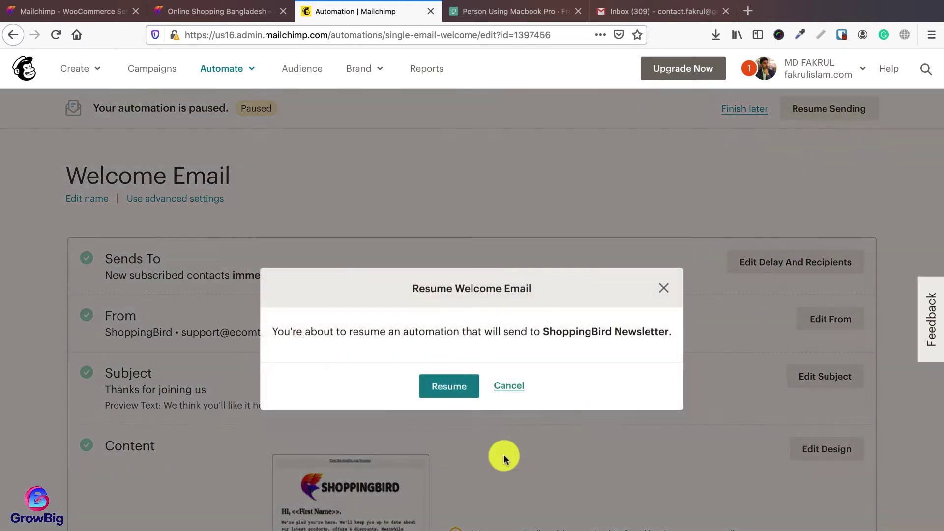
left_click(444, 387)
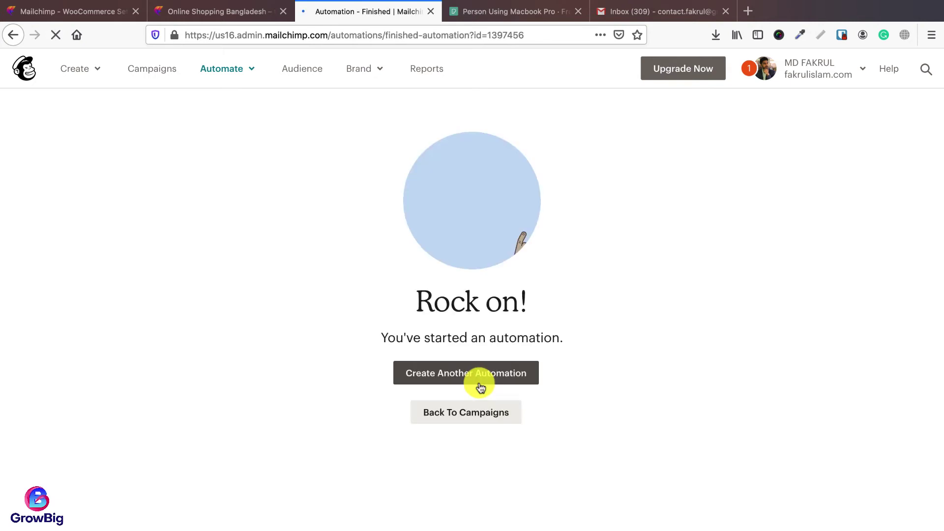
left_click(465, 413)
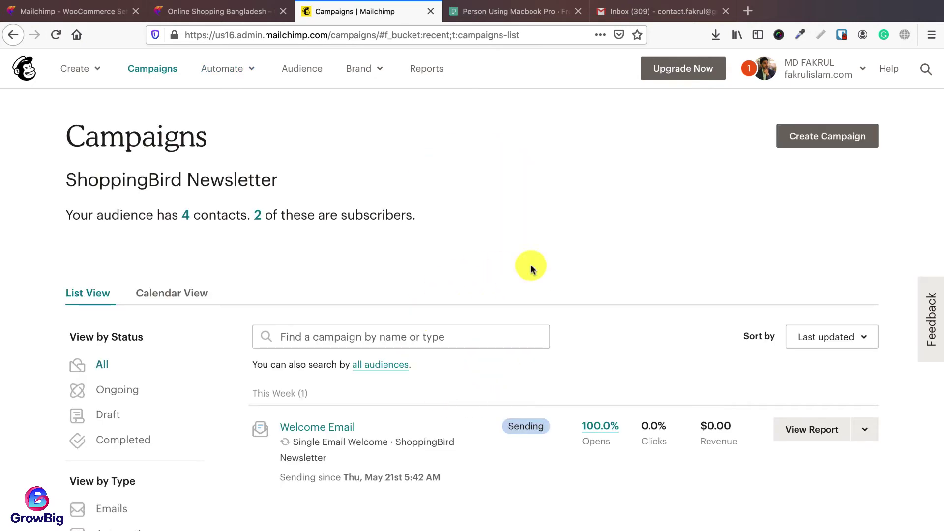
left_click(813, 143)
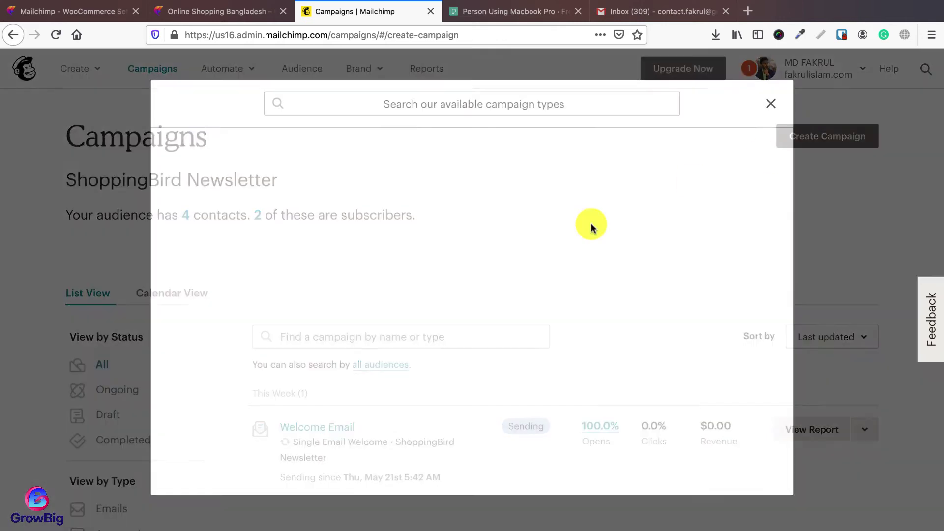
Step: Begin a Single abandoned cart email from the Automated E-Commerce email templates for ShoppingBird
left_click(244, 169)
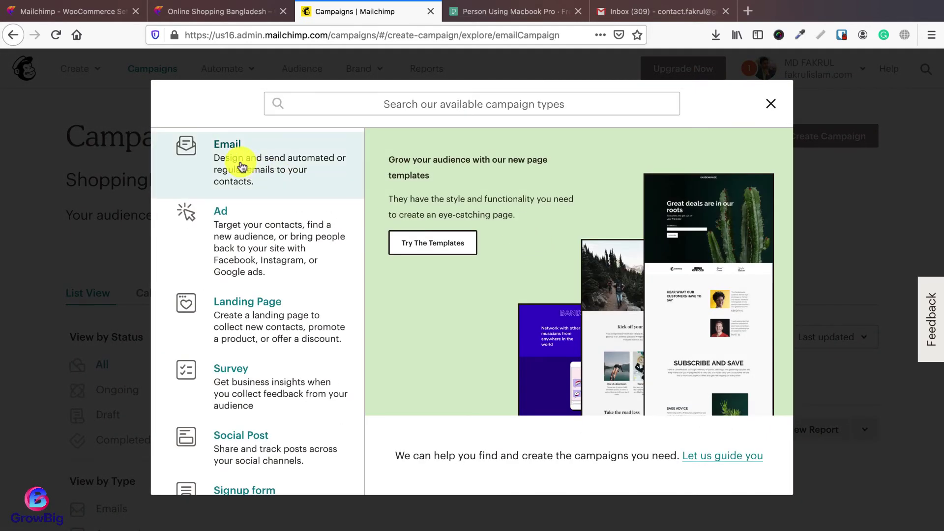
left_click(448, 158)
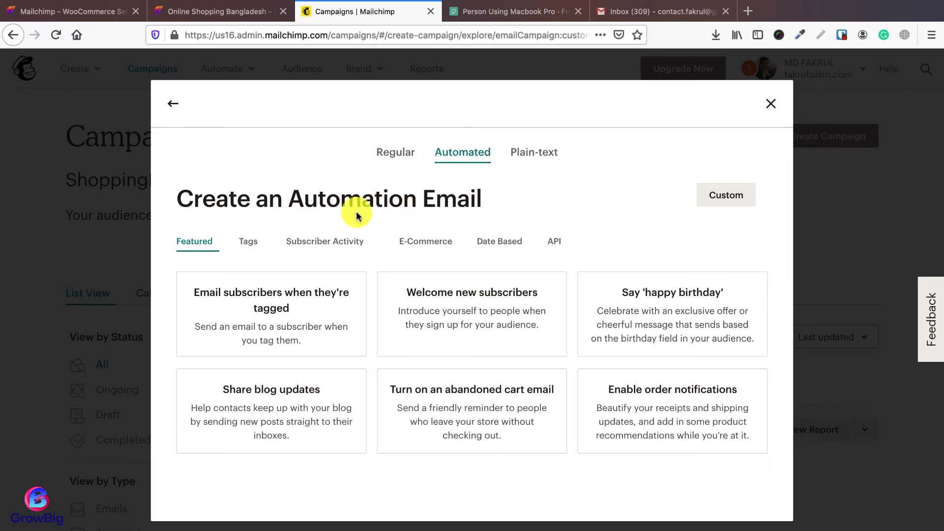
left_click(427, 246)
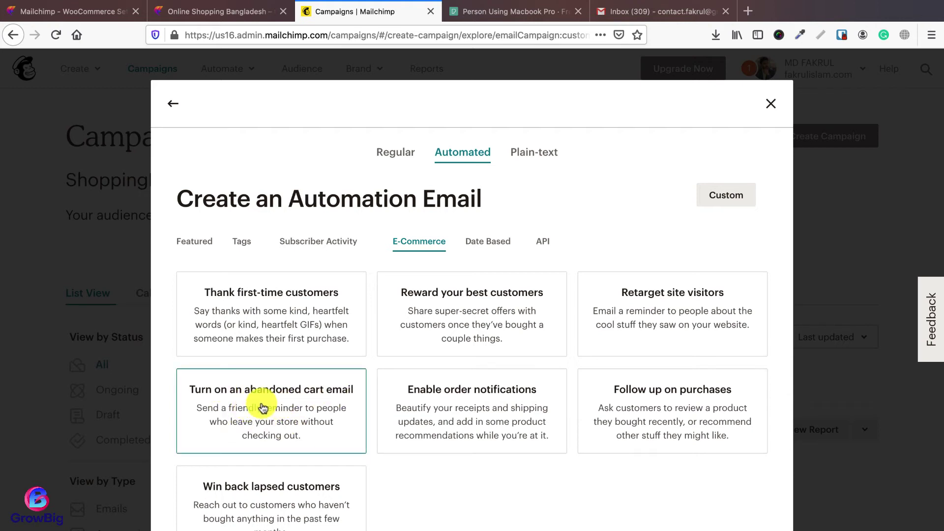
left_click(263, 408)
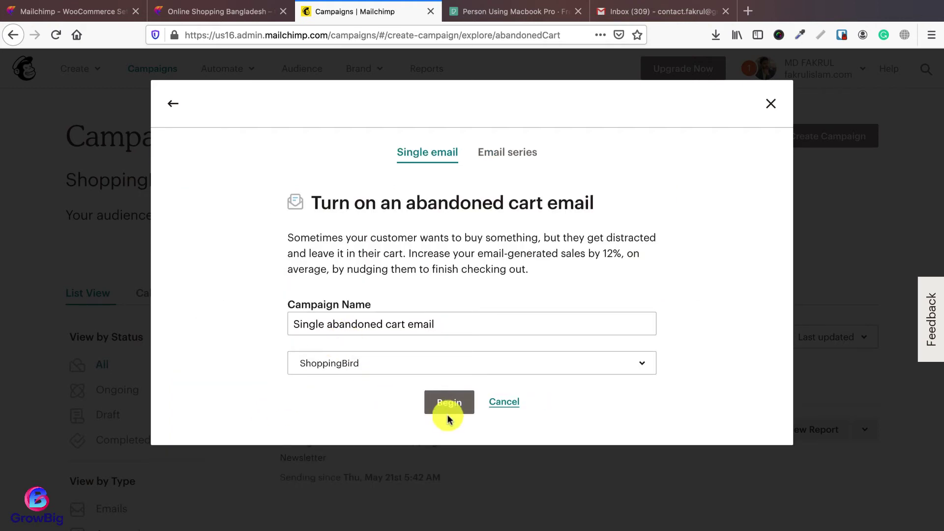
left_click(448, 415)
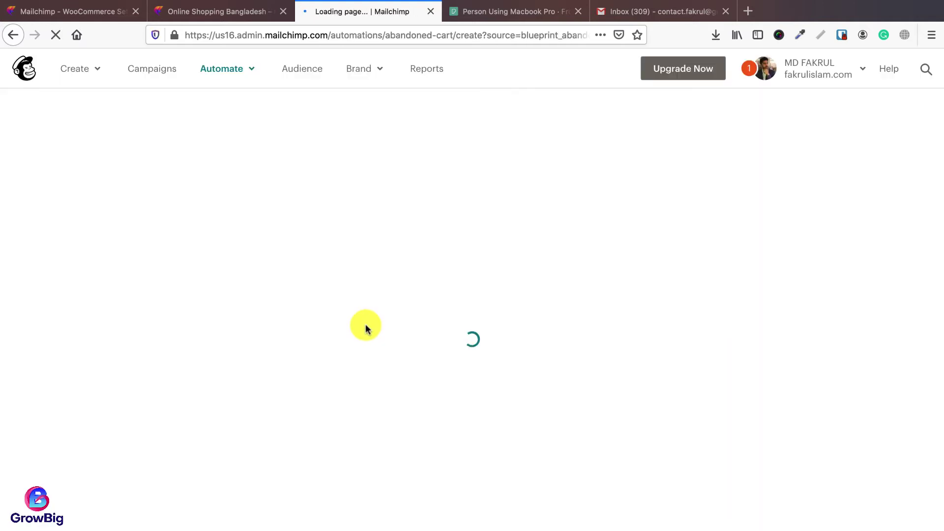
Step: Dismiss the store's newsletter popup and view the cart's three items priced 32.39, 567.99 and 700.00
left_click(217, 12)
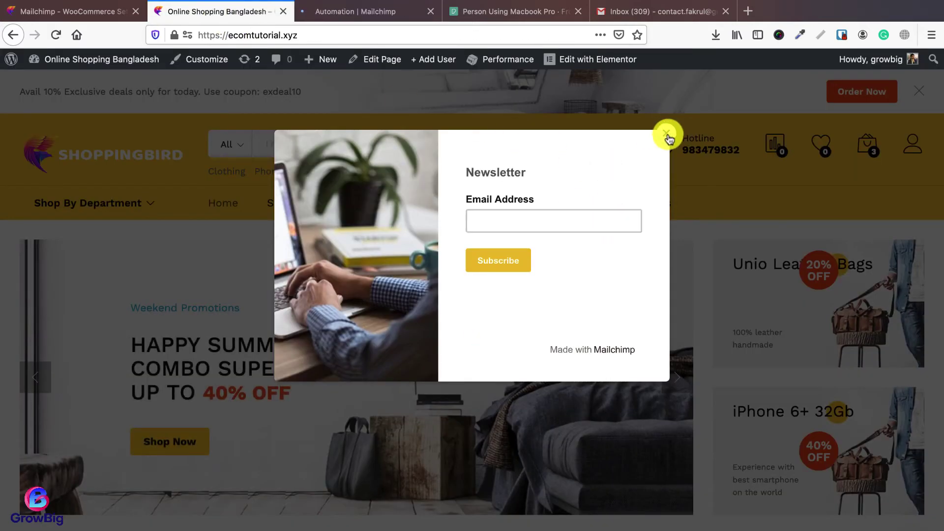
left_click(666, 131)
scroll(617, 317, "down", 2)
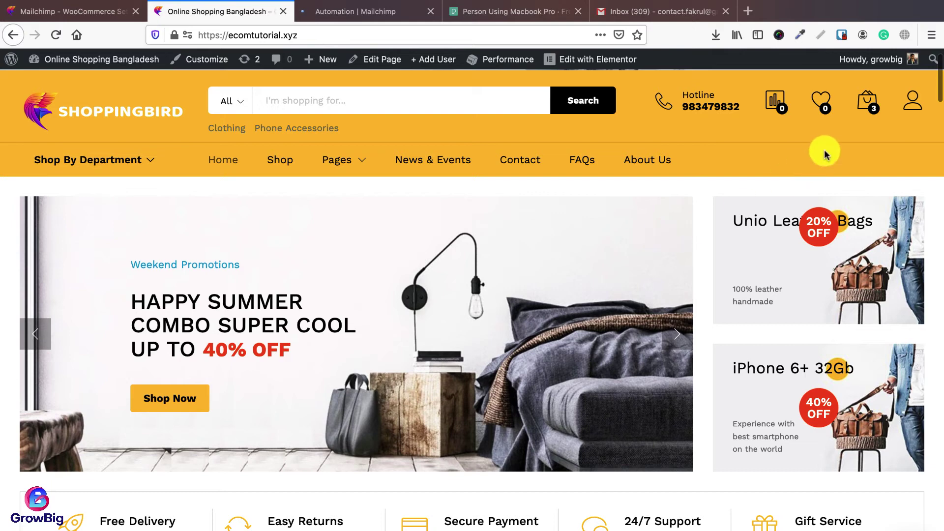
mouse_move(871, 104)
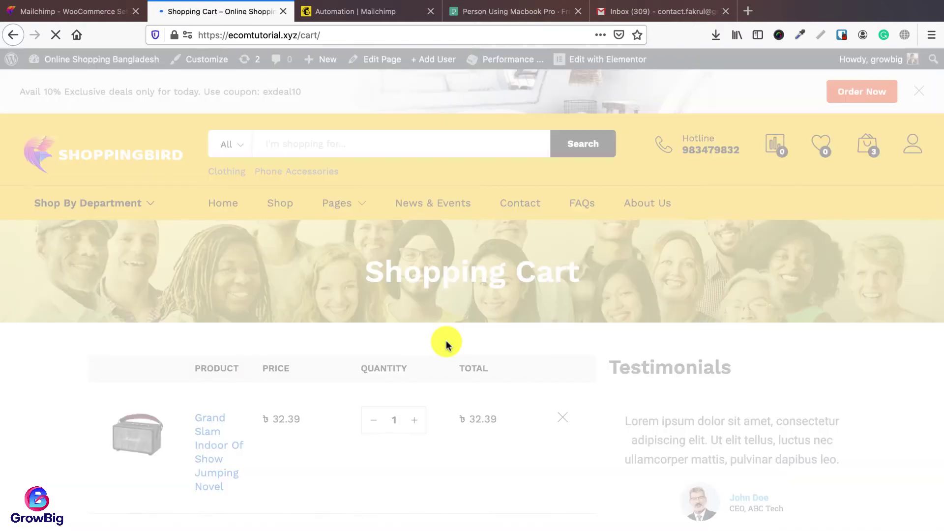
scroll(446, 344, "down", 5)
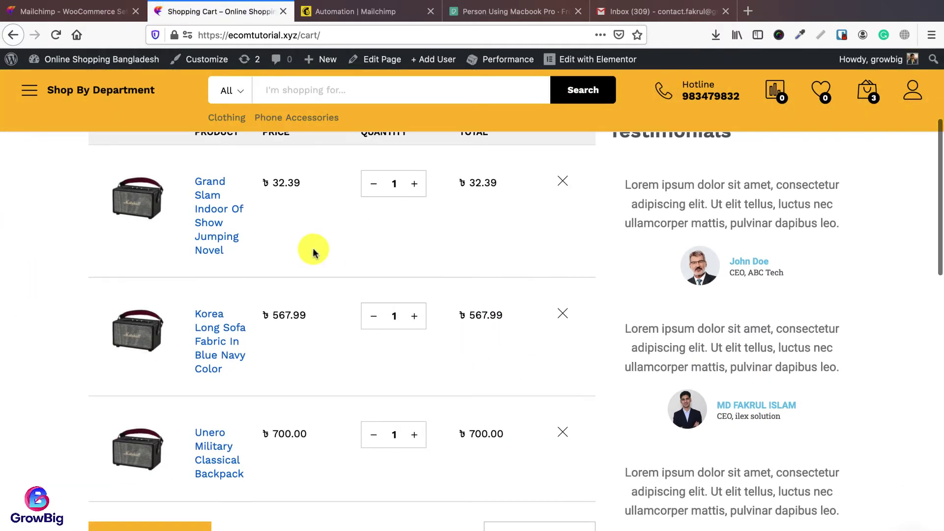
scroll(315, 253, "up", 1)
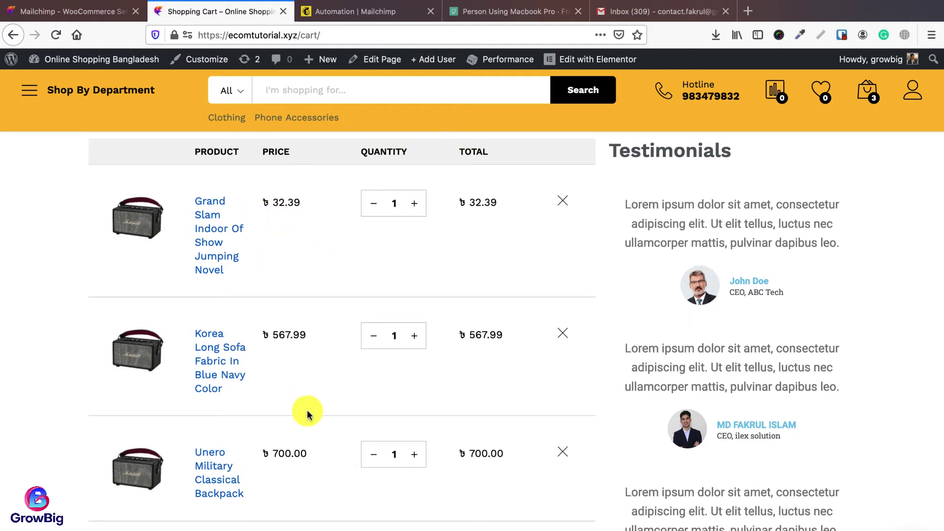
Step: Set the abandoned cart email to send 24 Hours after the cart is abandoned
left_click(359, 12)
scroll(391, 312, "up", 2)
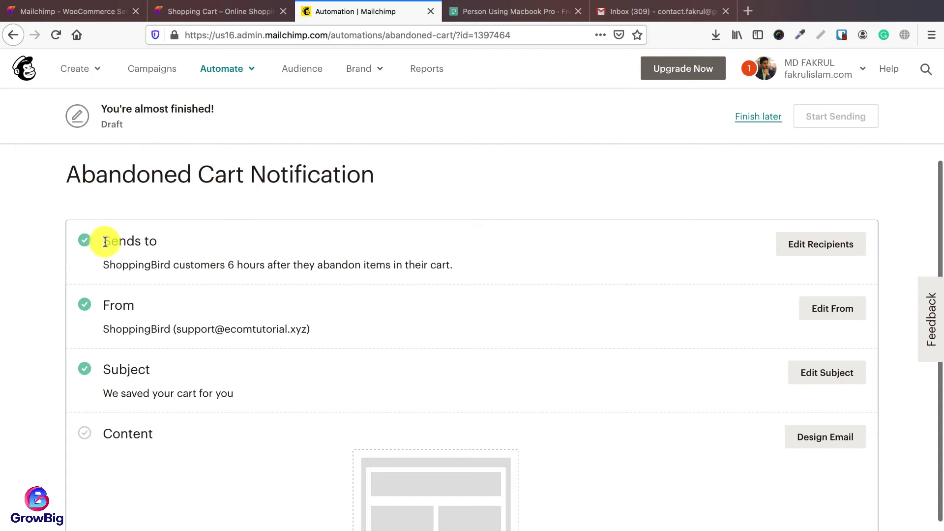
left_click(851, 252)
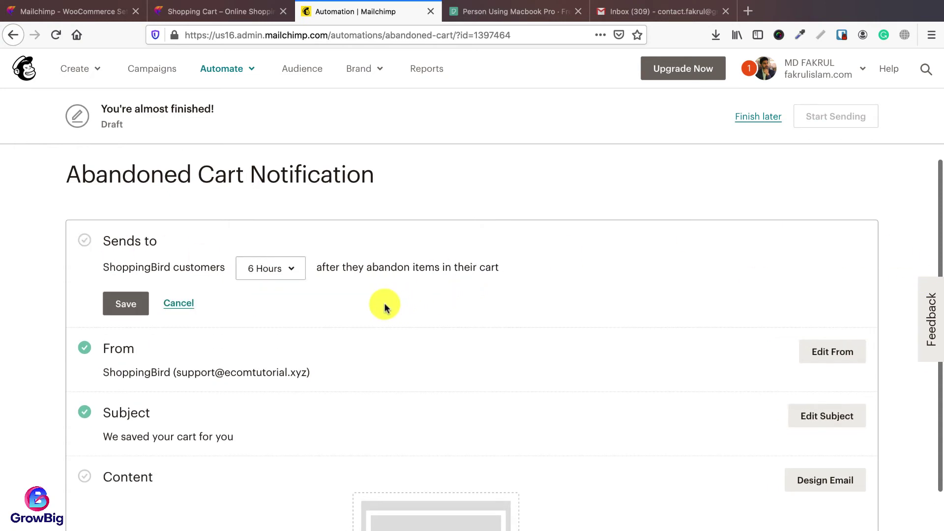
left_click(289, 272)
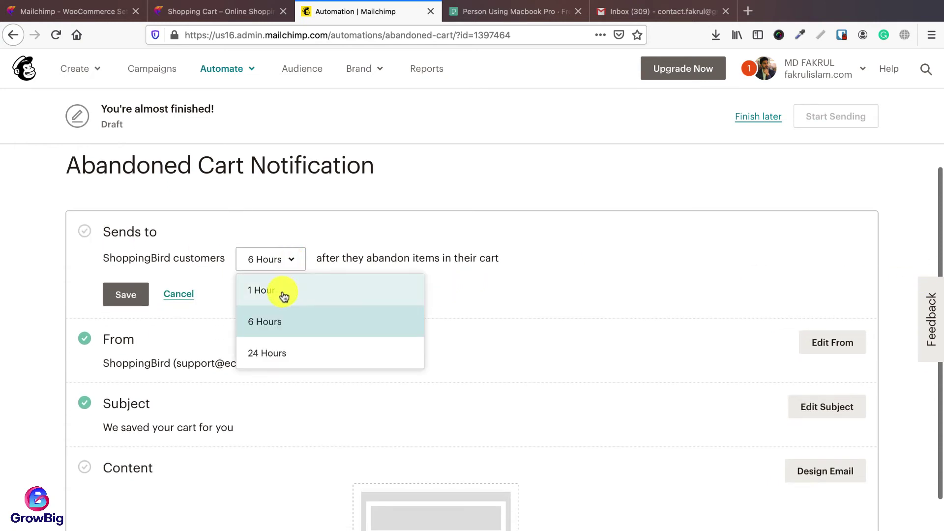
left_click(270, 352)
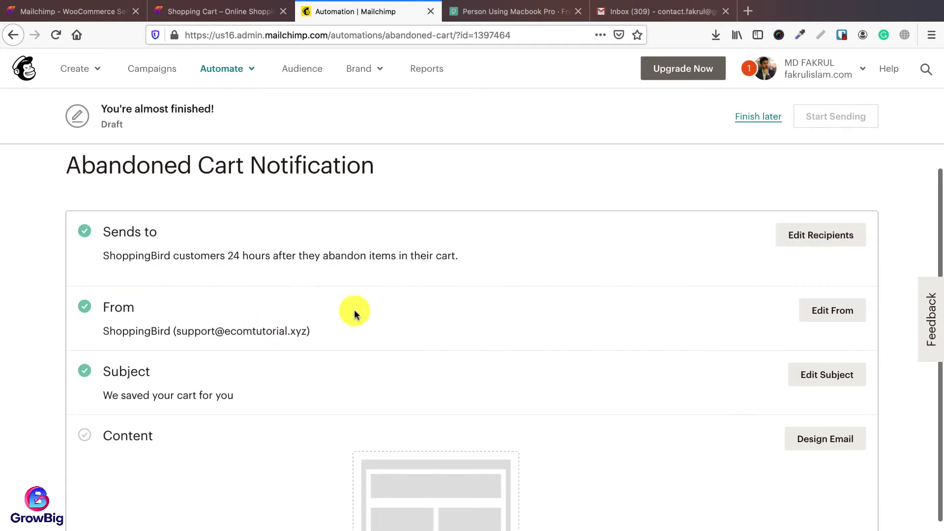
left_click(238, 13)
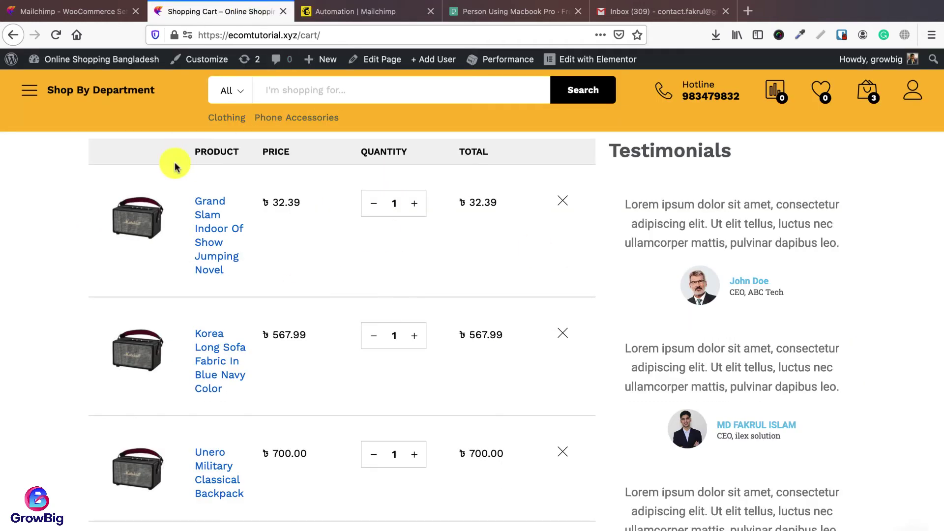
left_click(368, 12)
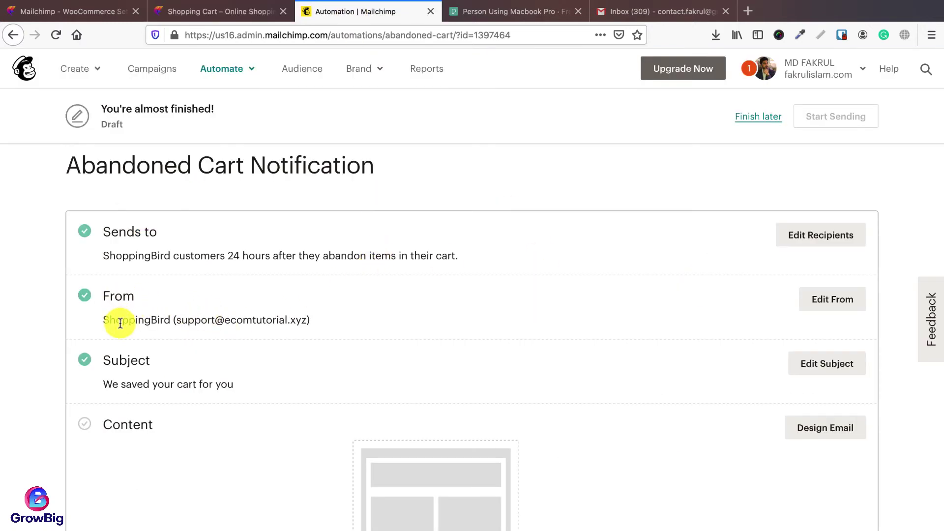
Step: Change the subject to 'You forgot to order the products (A gift is waiting for you)' and save it
left_click_drag(103, 320, 167, 322)
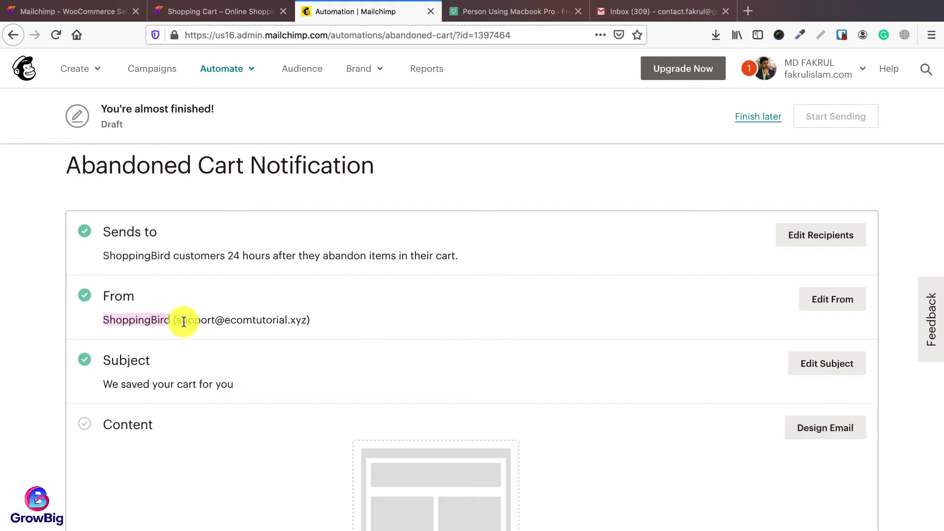
scroll(383, 340, "down", 3)
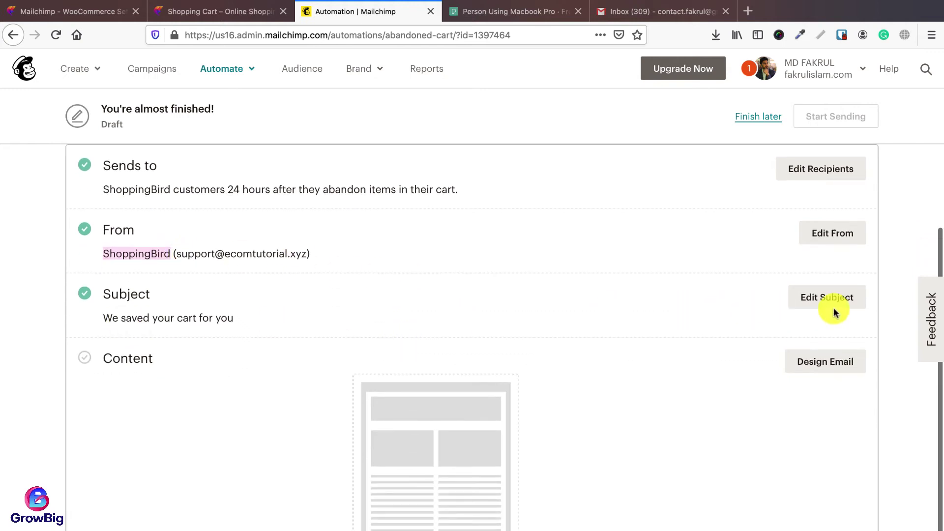
left_click(796, 296)
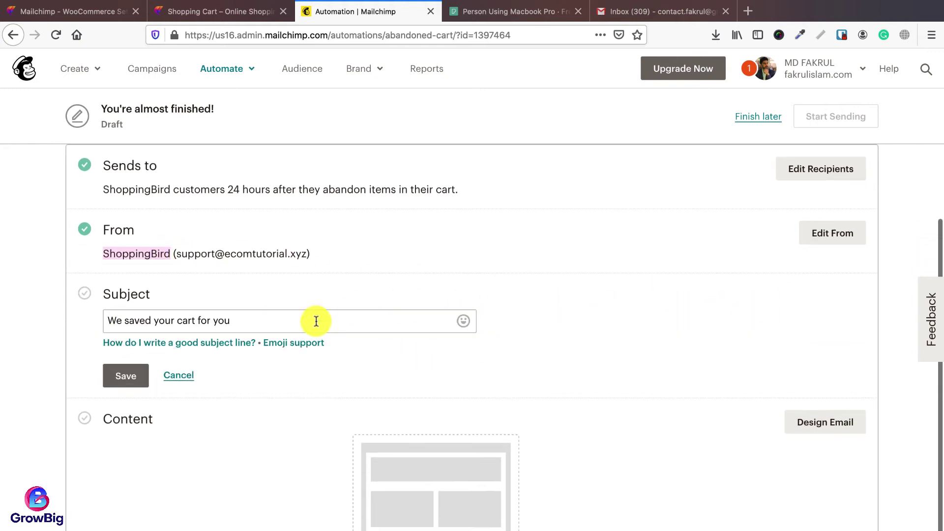
left_click(273, 323)
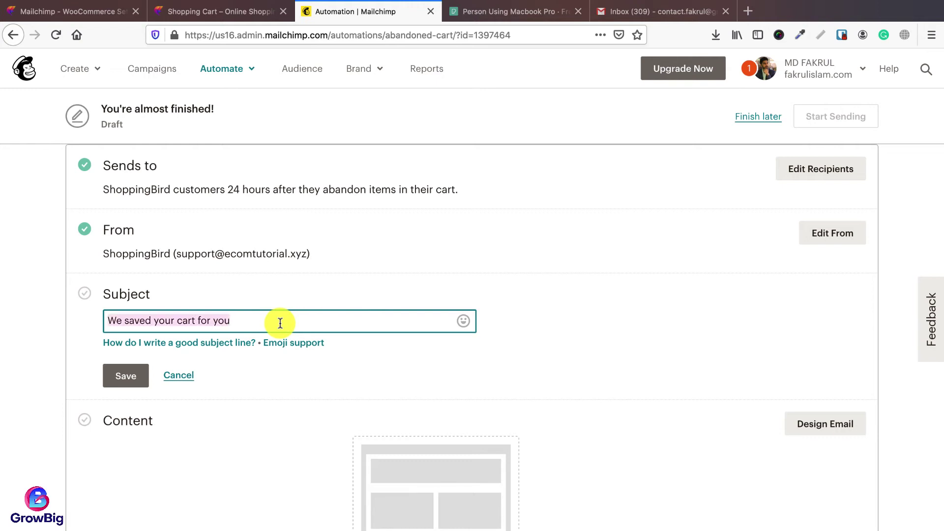
type("You forgot to order th")
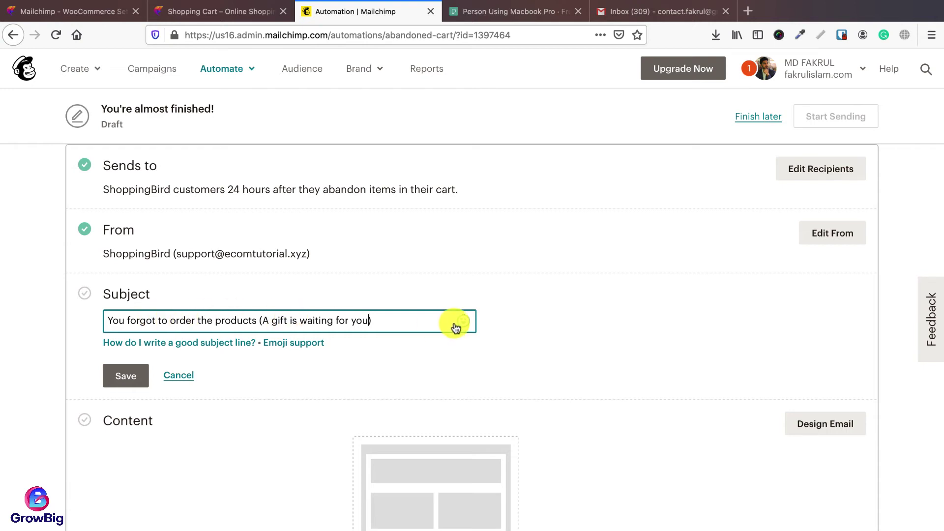
left_click(116, 376)
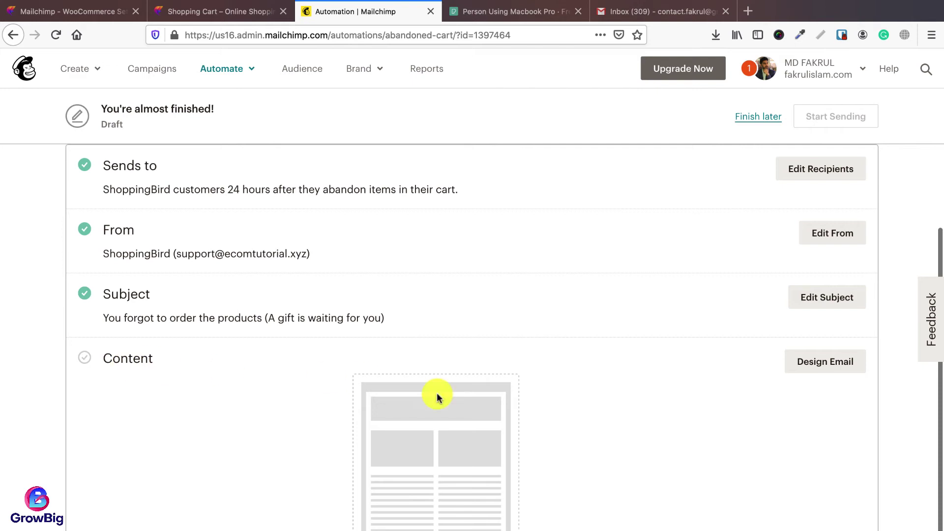
left_click(816, 372)
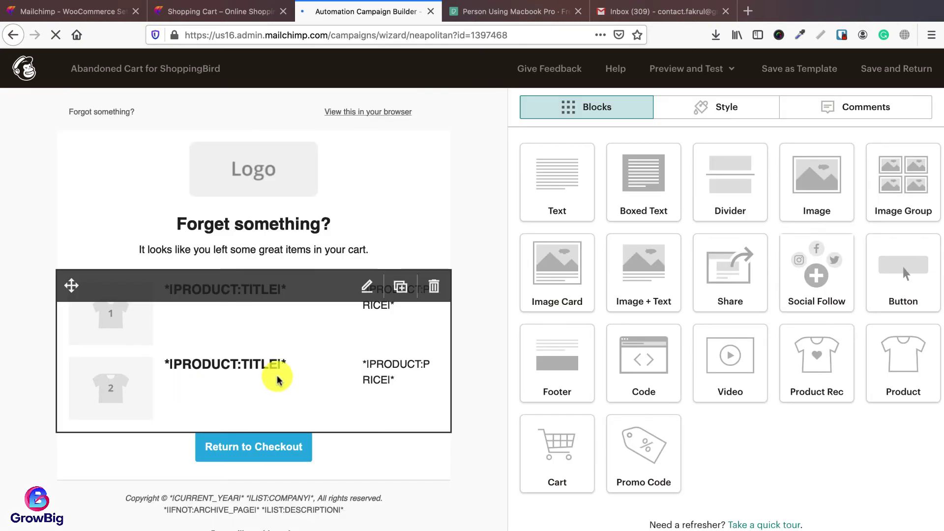
Step: Replace the header logo with shopping-bird-dark.png and shrink it to about 80% display size
mouse_move(264, 192)
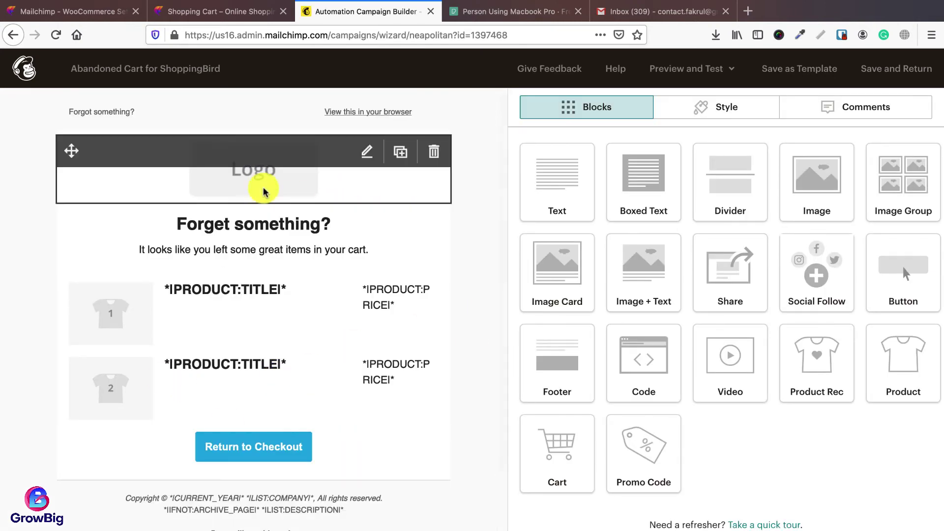
left_click(366, 152)
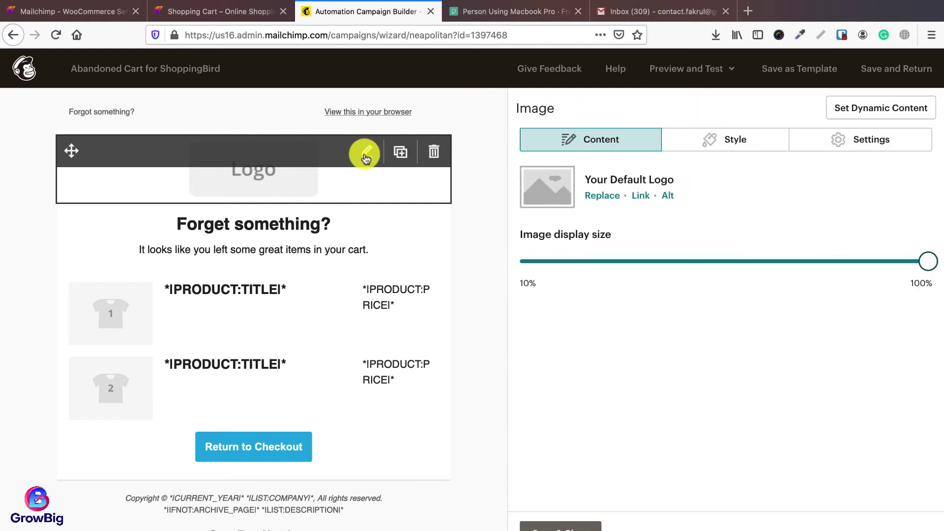
left_click(603, 195)
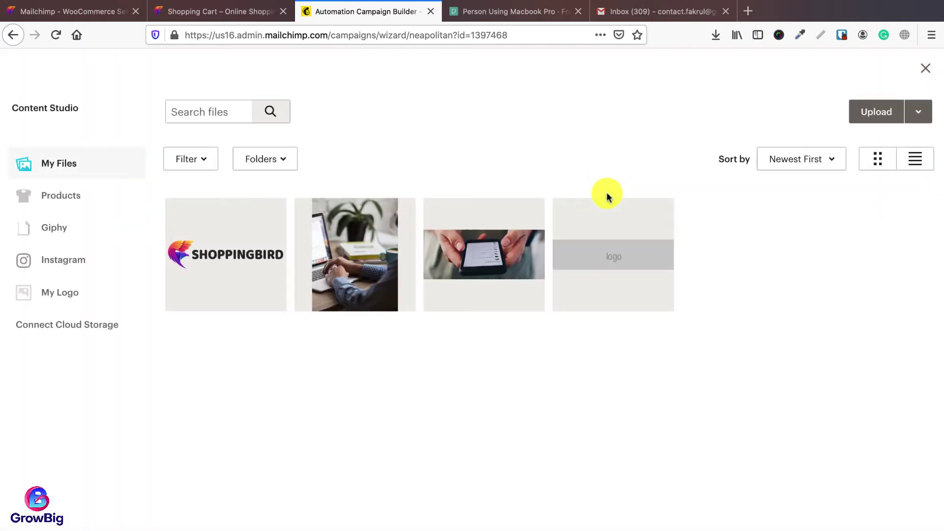
left_click(252, 245)
left_click(906, 114)
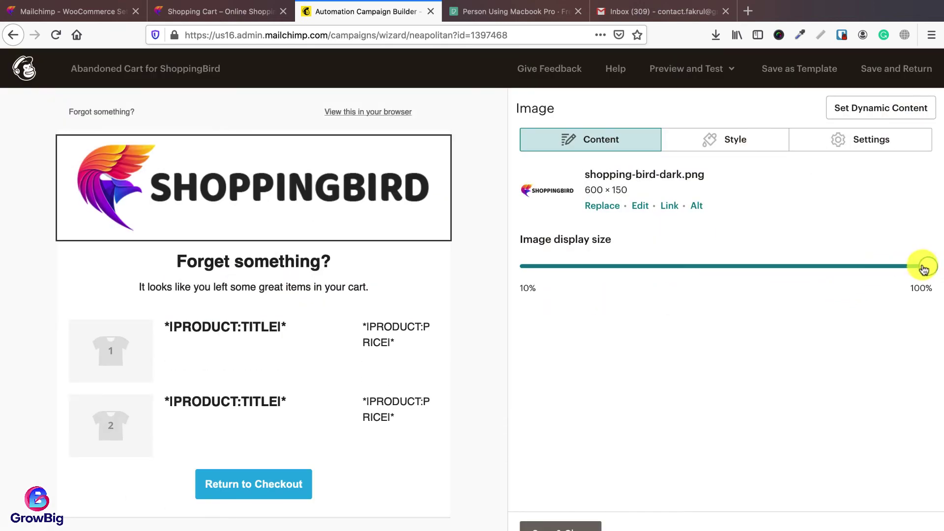
left_click_drag(924, 268, 861, 266)
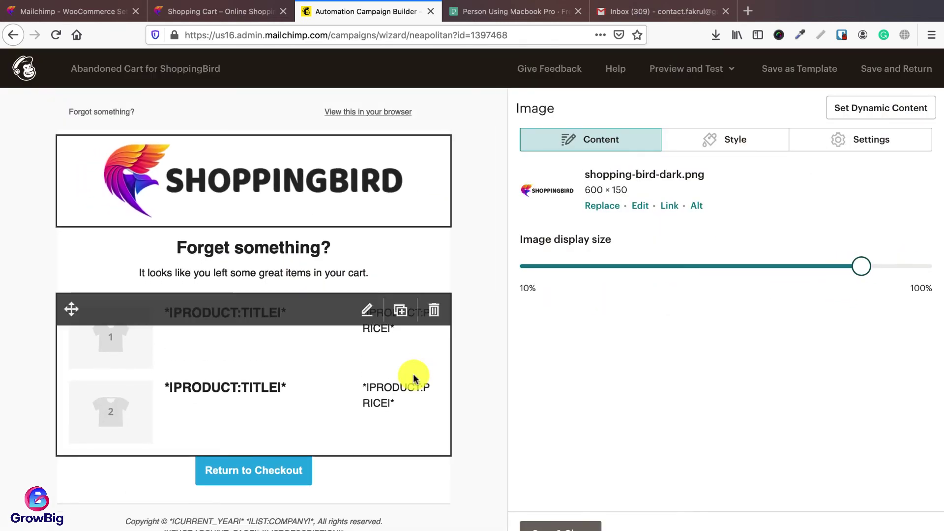
left_click(367, 249)
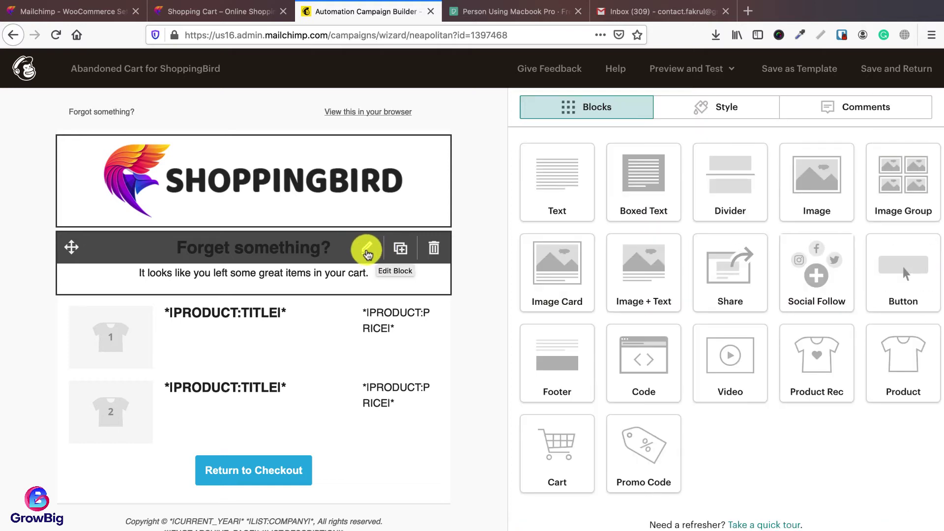
Step: Retitle the heading 'Still Interested?' and append 'We could order them now & avail 10% off today.'
left_click_drag(672, 226, 522, 226)
type("Still Interested")
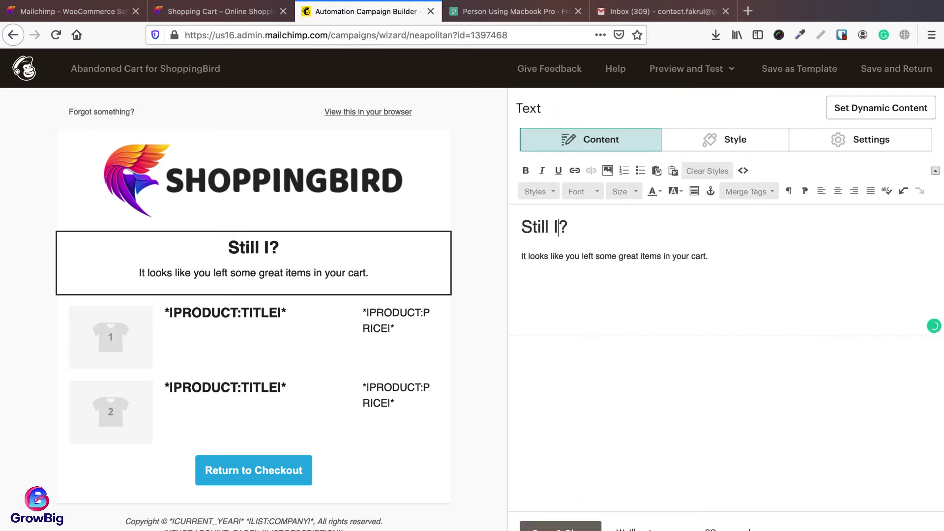
type(" We could order them now & avail 10% off today.")
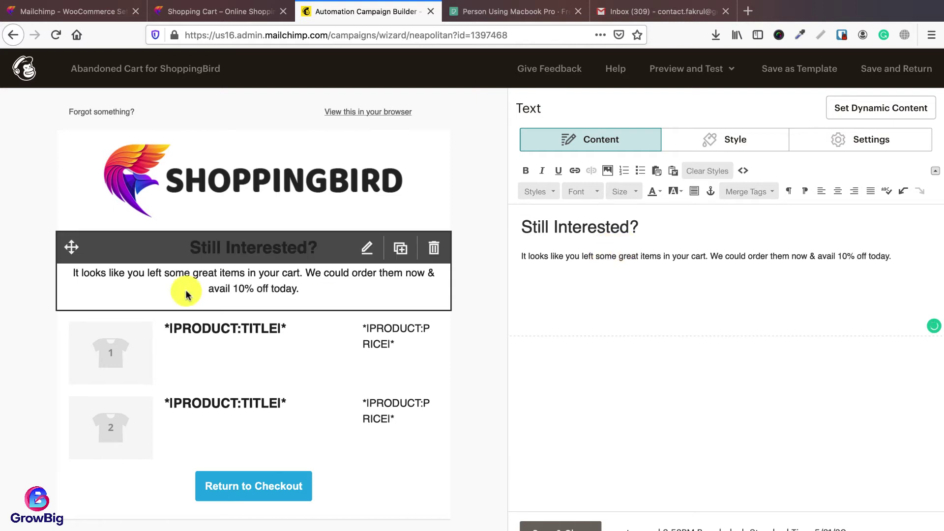
scroll(369, 306, "down", 3)
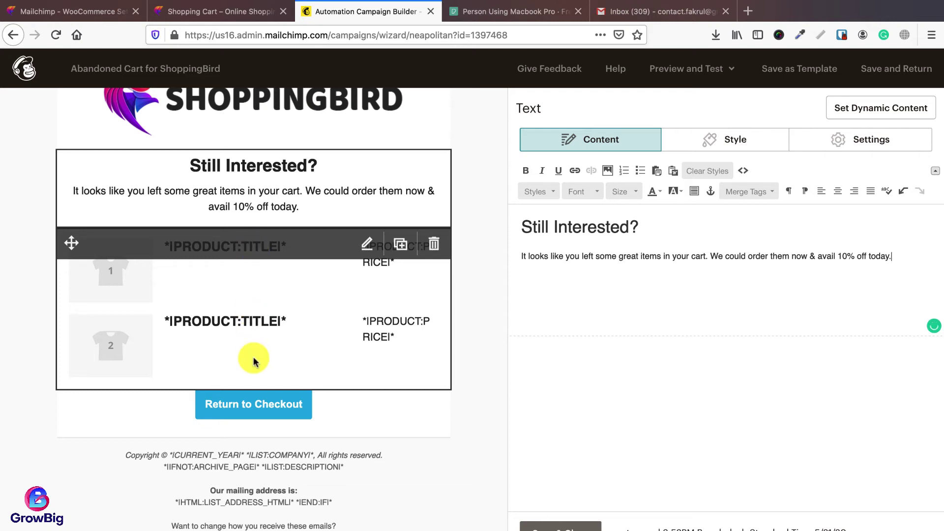
scroll(253, 362, "down", 1)
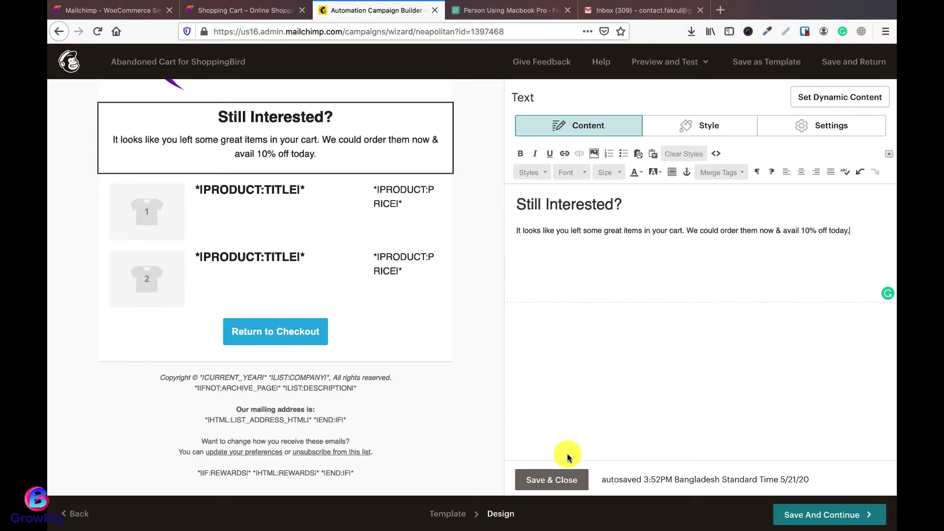
left_click(552, 480)
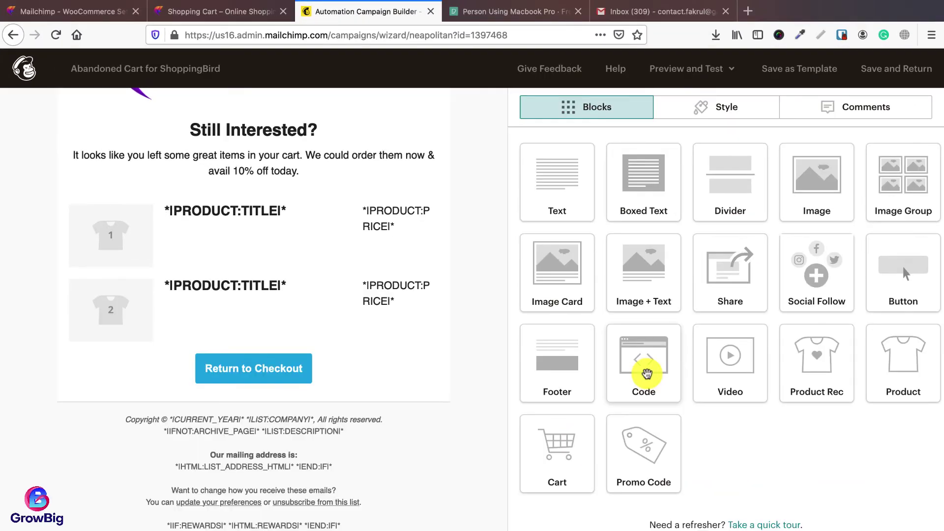
Step: Delete a trial Code block above the footer and add a Promo Code block below Return to Checkout
left_click_drag(630, 336, 238, 380)
left_click_drag(212, 423, 243, 421)
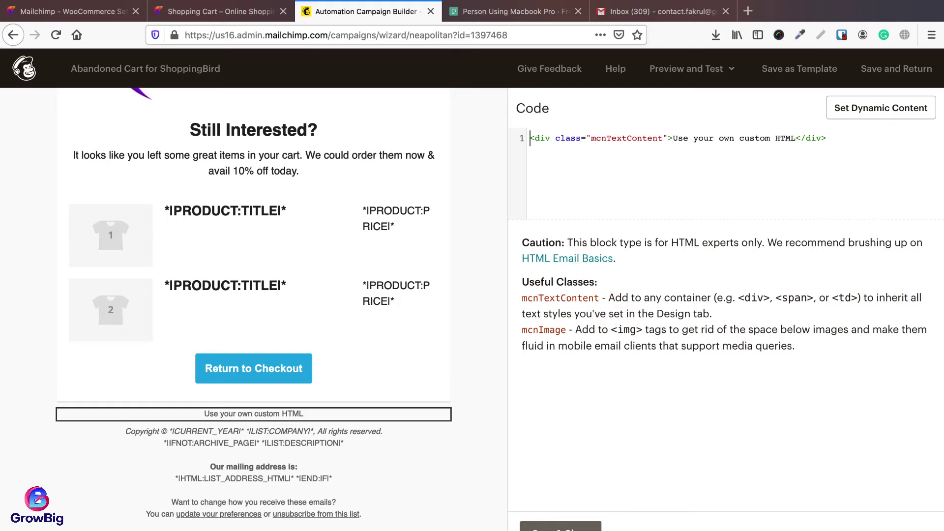
left_click(560, 527)
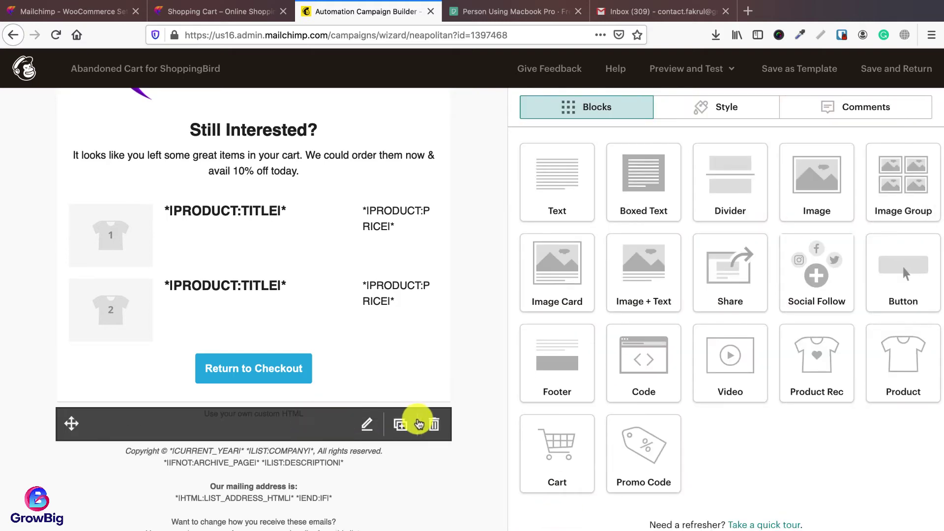
left_click(433, 423)
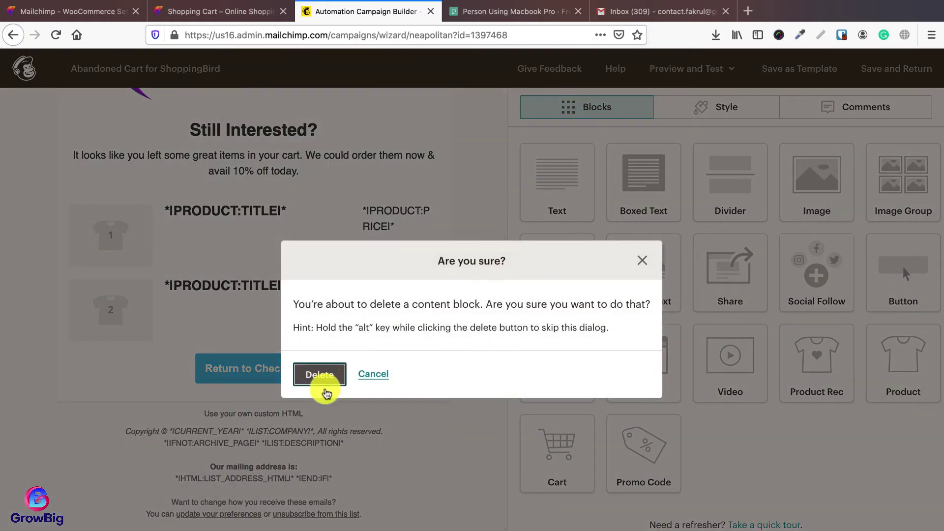
left_click(324, 389)
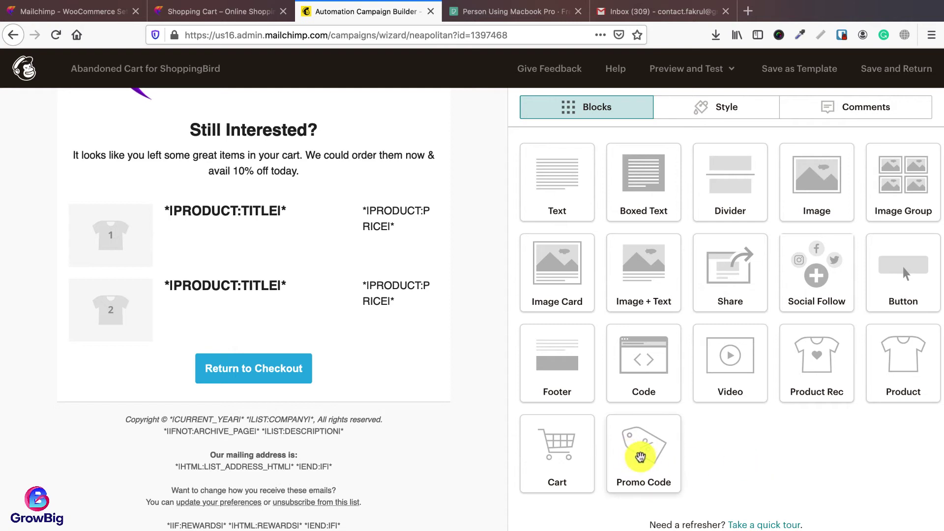
left_click_drag(641, 458, 238, 403)
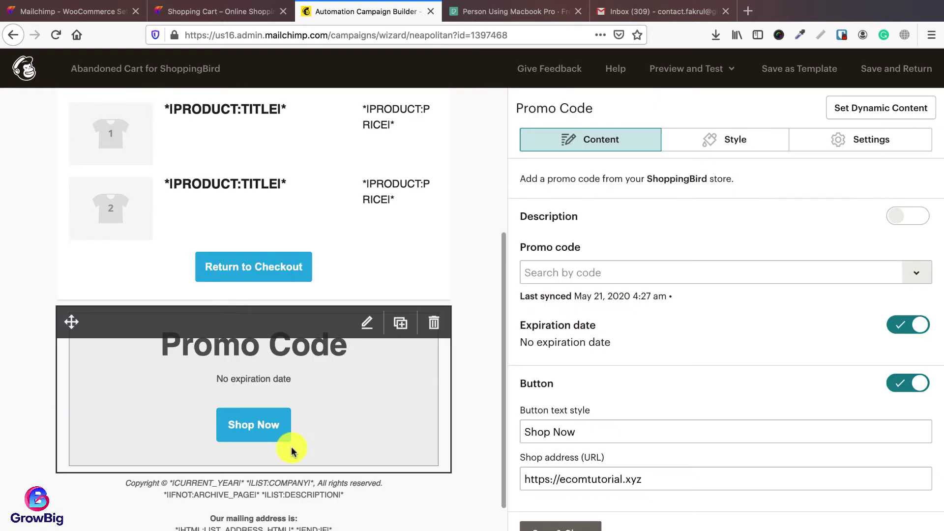
Step: Relabel the promo block's button 'Avail 10% Discount Now', then switch to the Mailchimp for WooCommerce settings
triple_click(614, 434)
type("Avail 10")
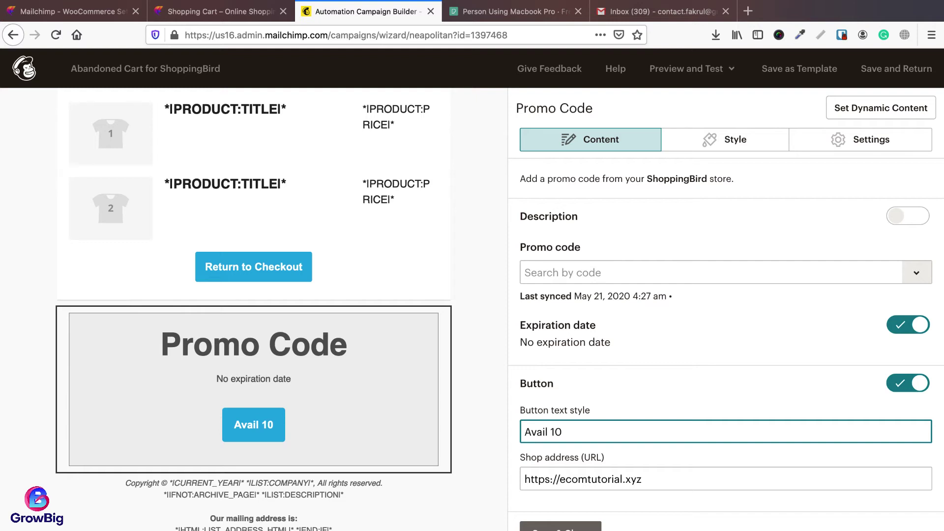
type("% Dis")
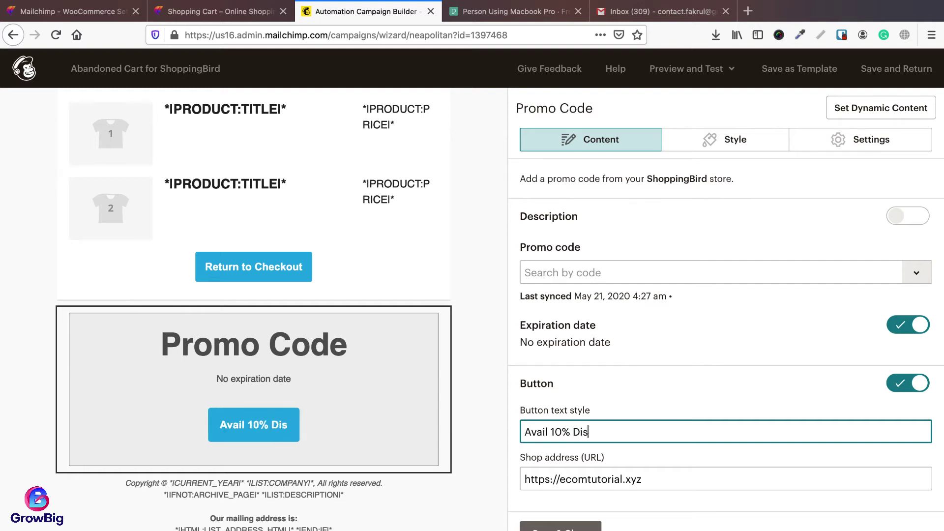
type("count Now")
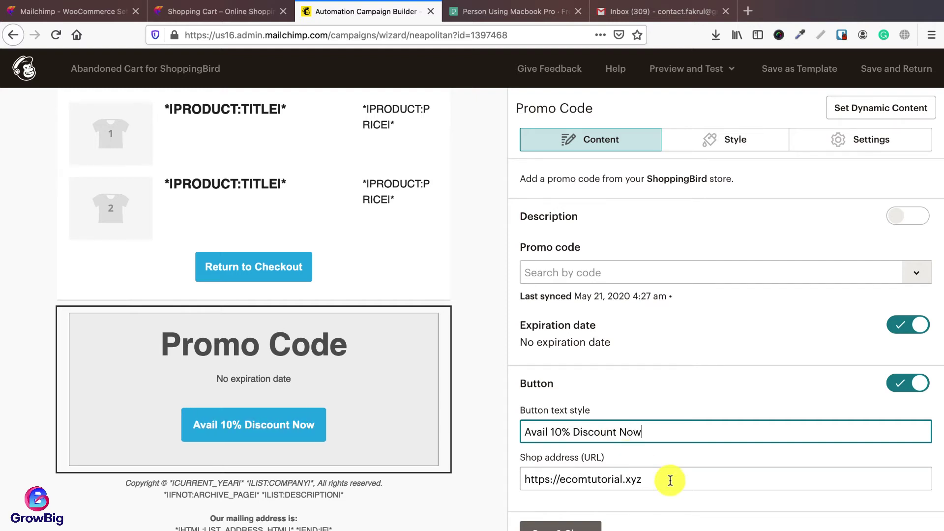
left_click(670, 481)
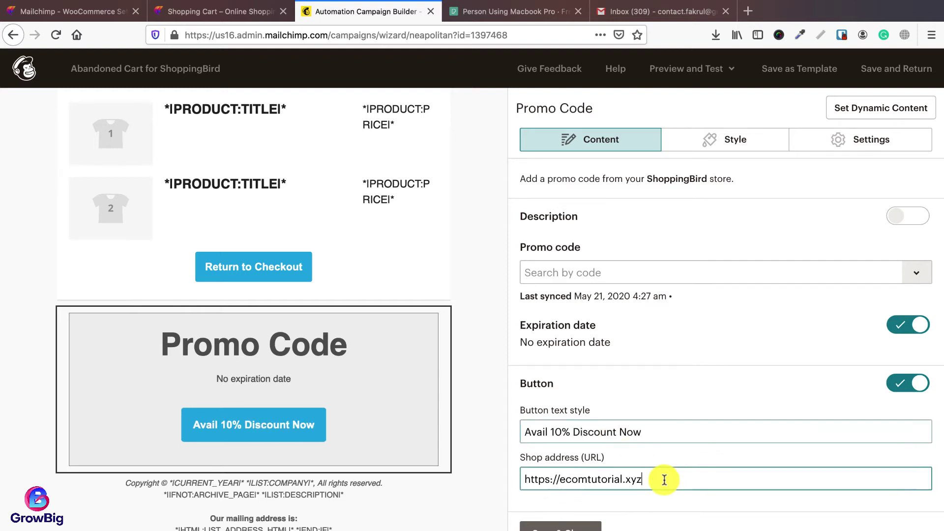
left_click(589, 273)
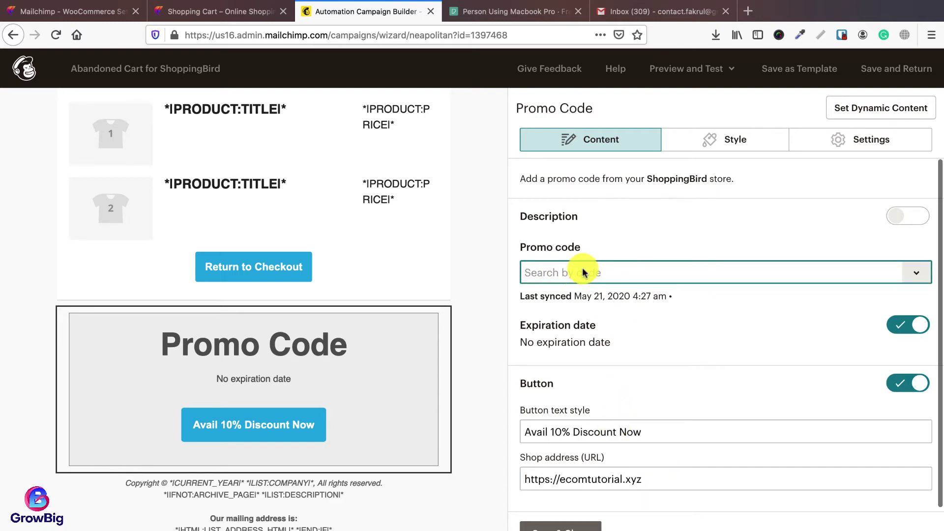
left_click(69, 11)
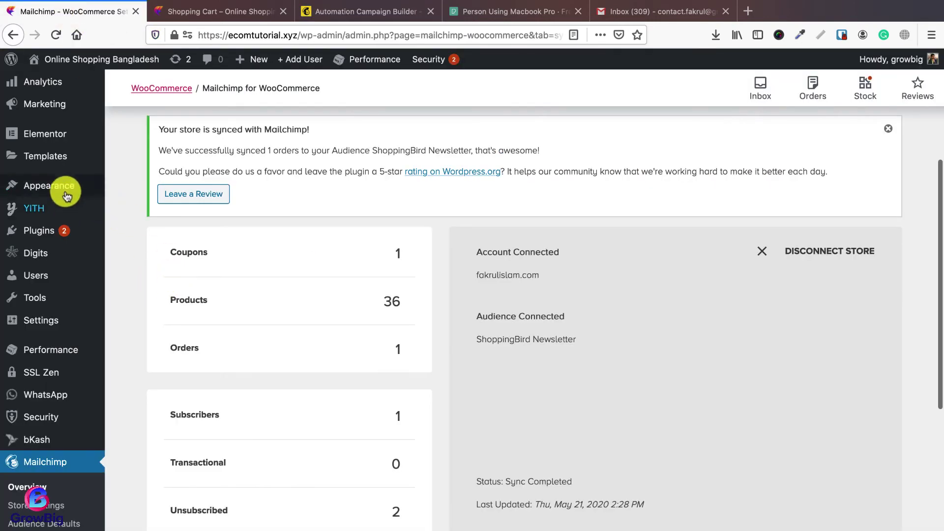
Step: Check the newyear2021 10% coupon in WooCommerce Coupons, then return to the Promo Code block settings
scroll(59, 295, "up", 3)
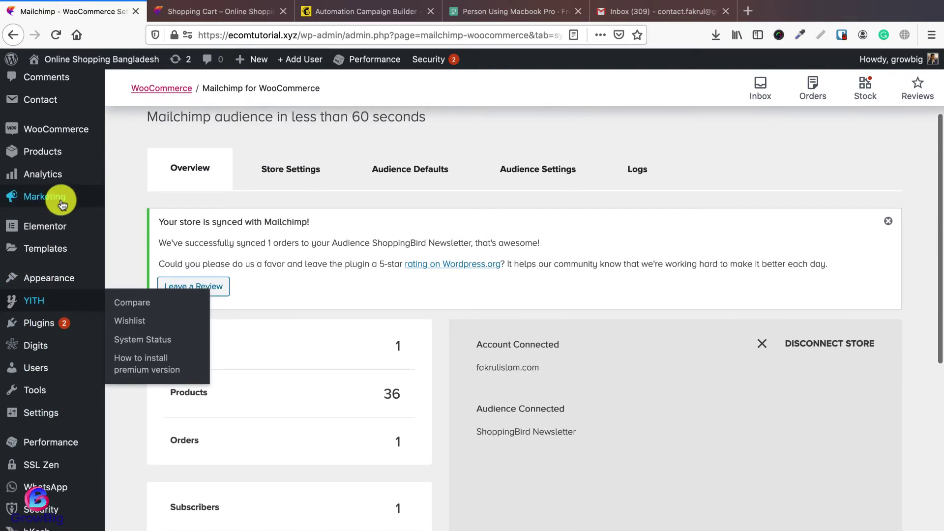
right_click(124, 164)
left_click(149, 169)
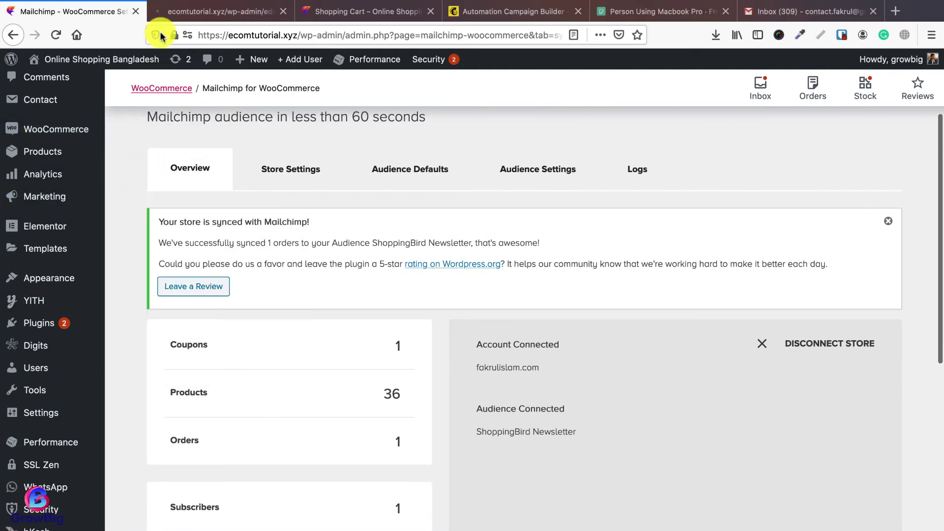
left_click(185, 11)
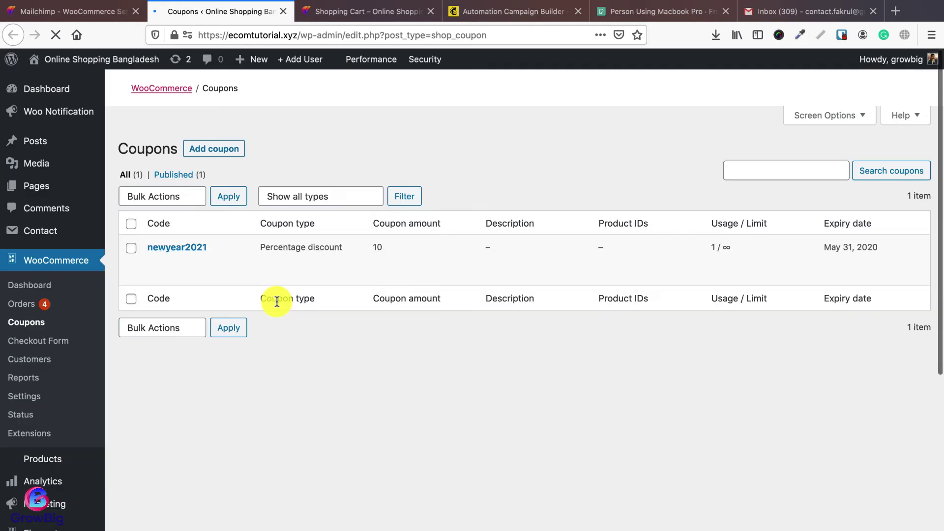
mouse_move(148, 249)
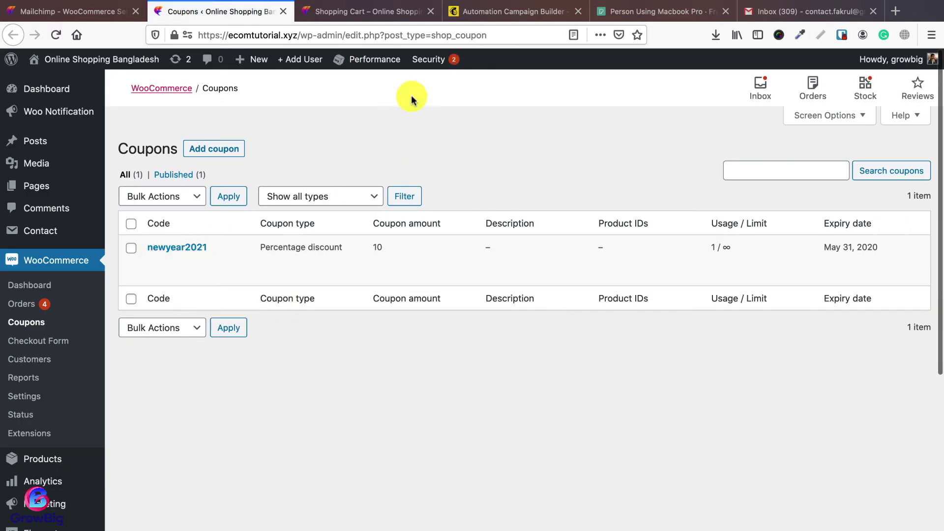
left_click(473, 14)
left_click(625, 282)
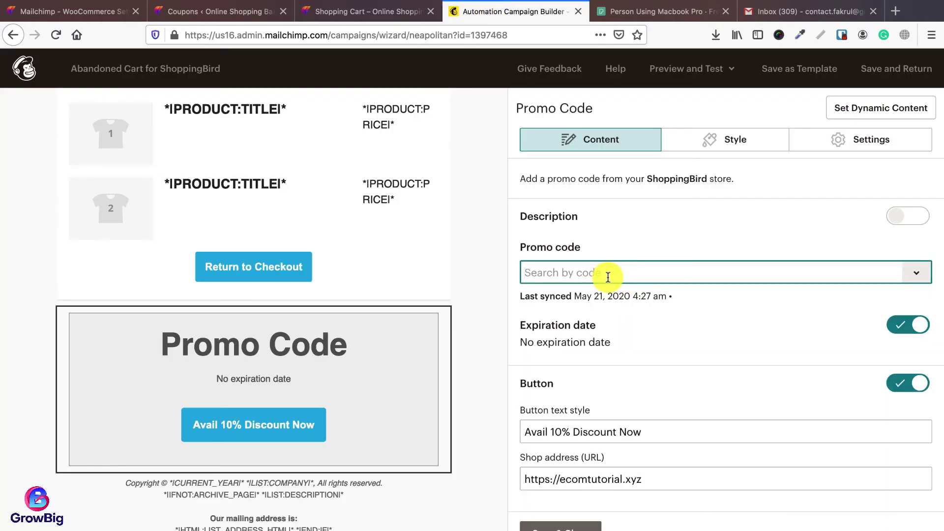
Step: Select newyear2021 as the Promo Code block's promo code
type("newyear2021")
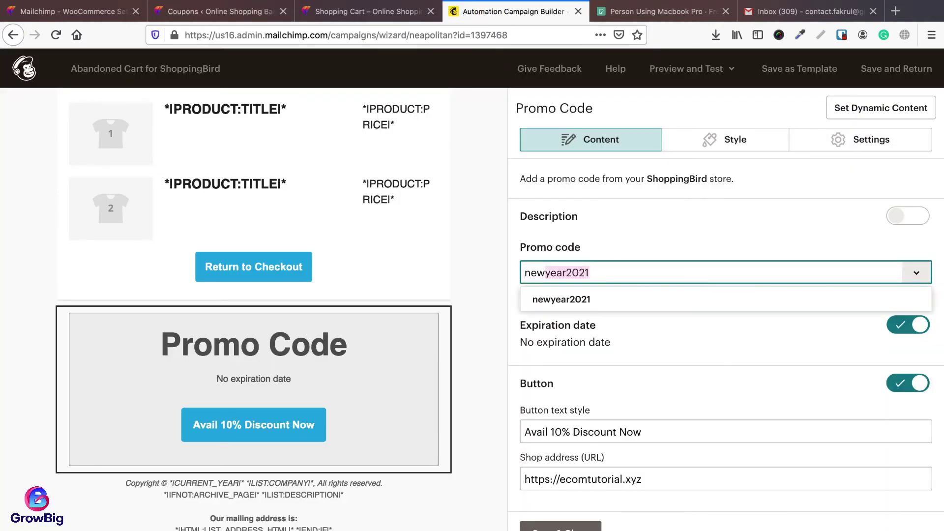
left_click(570, 300)
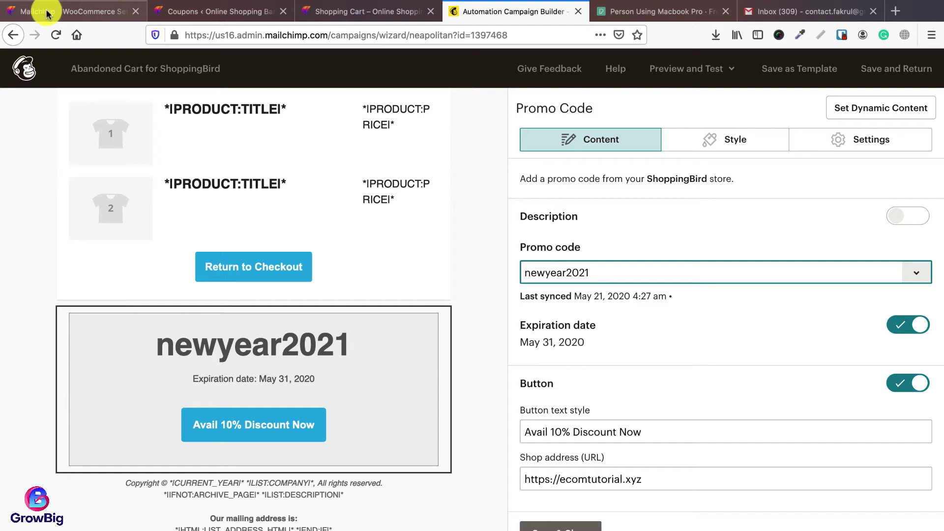
left_click(918, 277)
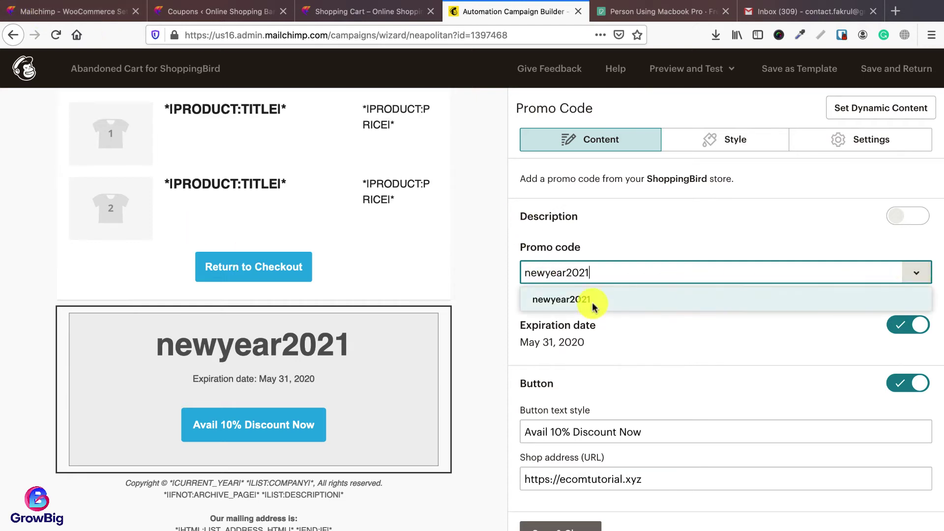
left_click(593, 310)
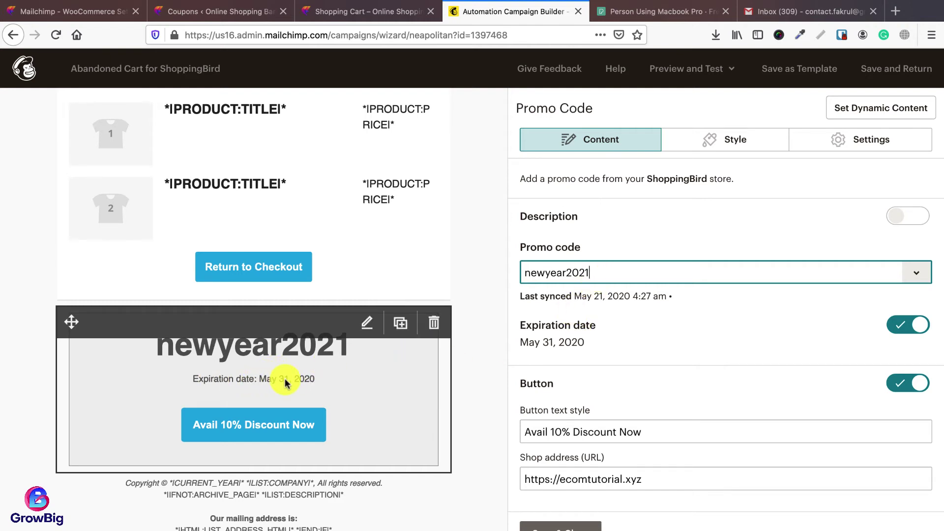
Step: Keep the May 31 expiration date showing, save the promo block, then save the email design
left_click(899, 332)
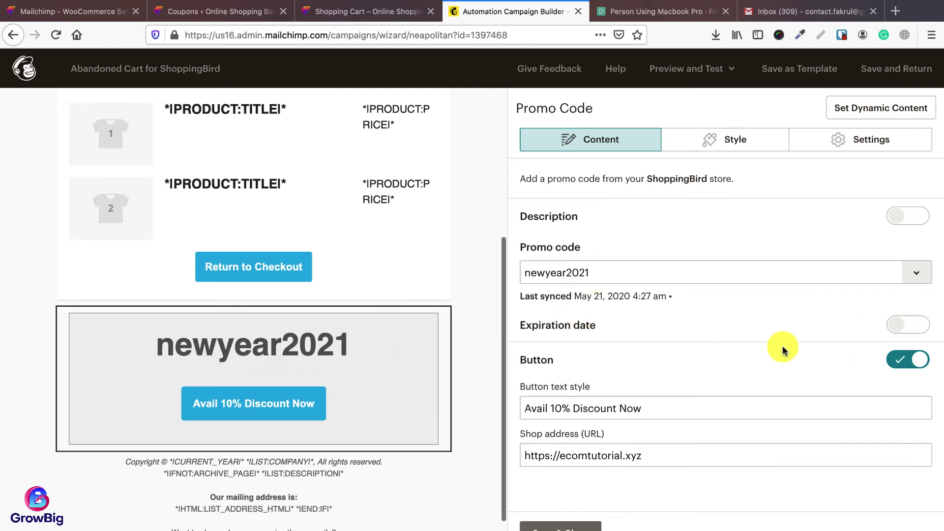
left_click(918, 329)
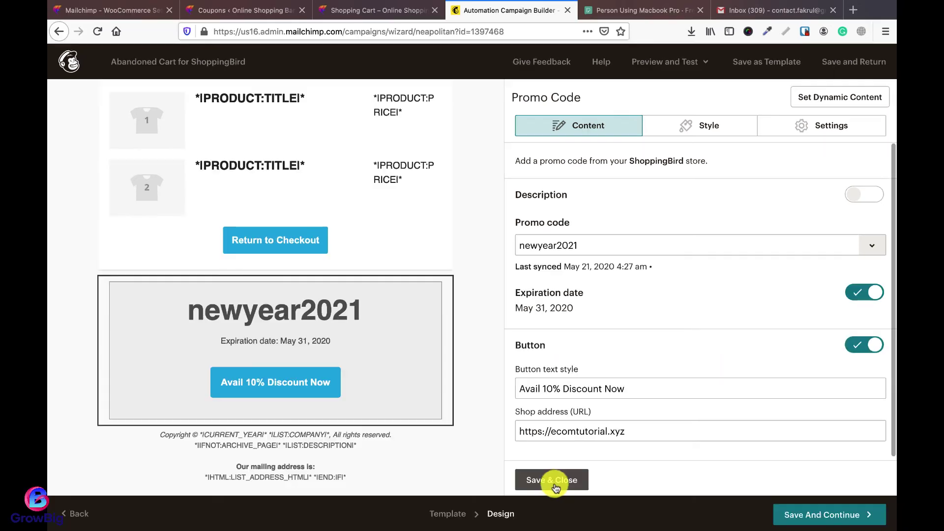
left_click(560, 525)
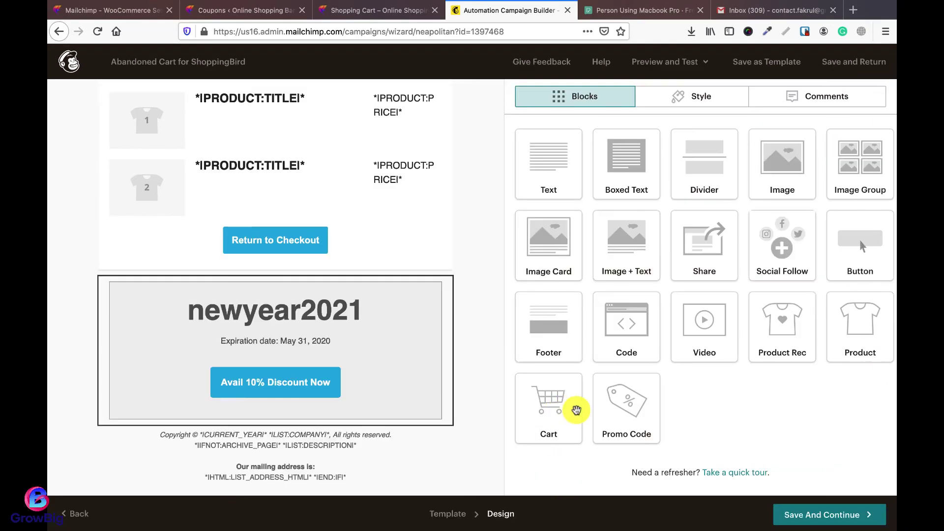
left_click(835, 514)
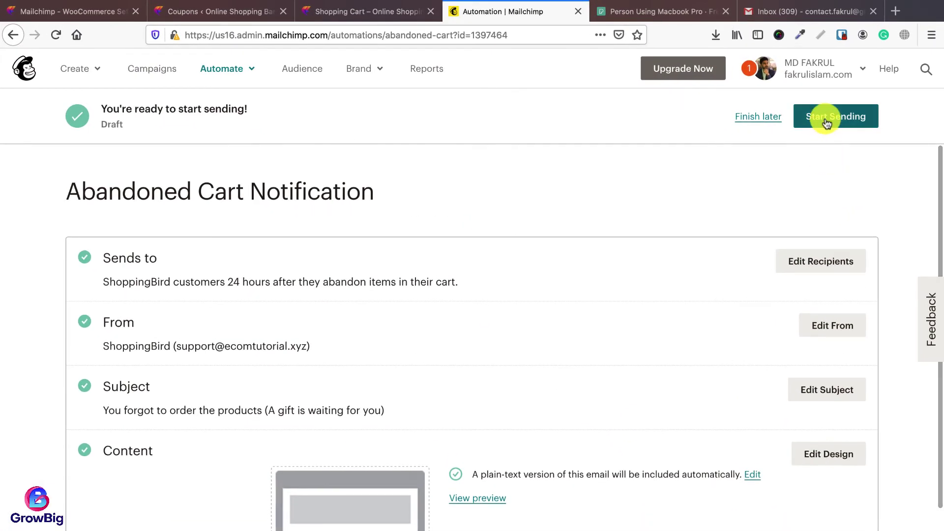
Step: Start sending the Abandoned Cart for ShoppingBird automation, briefly checking the store's cart page
left_click(822, 120)
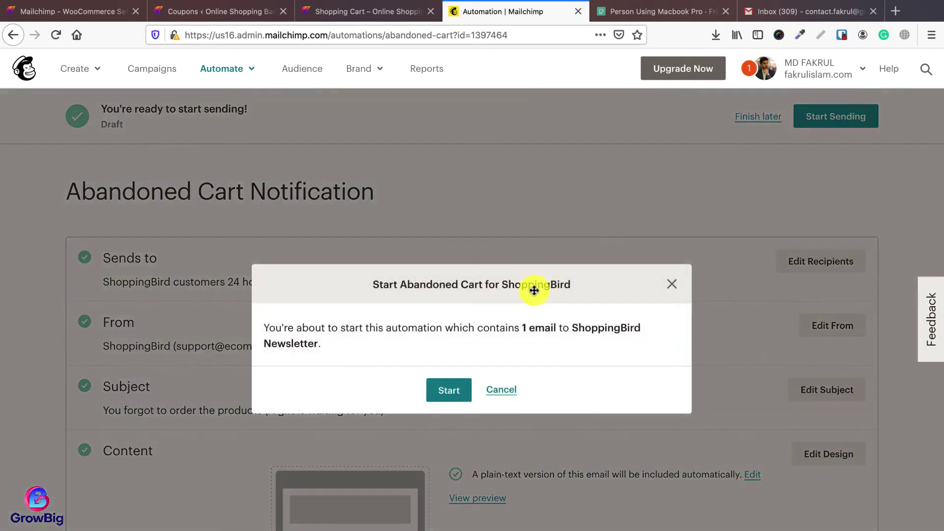
left_click(437, 401)
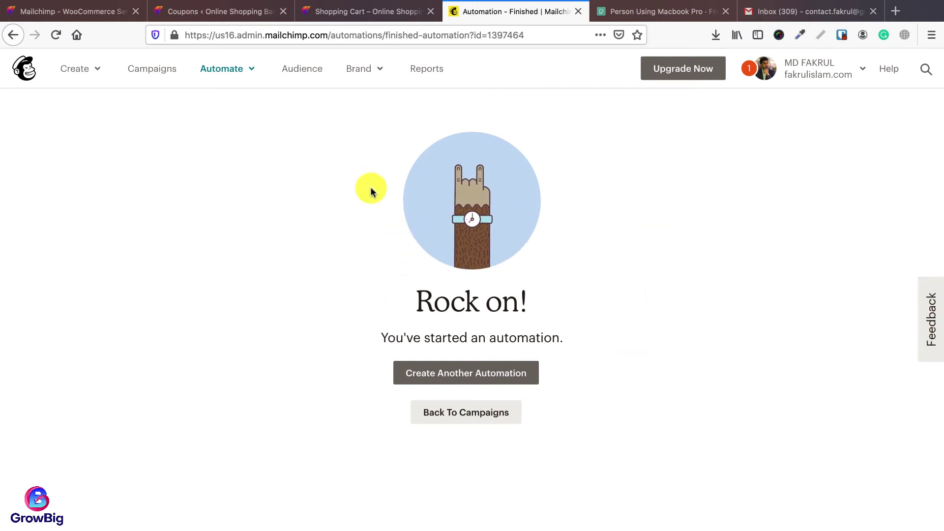
left_click(358, 12)
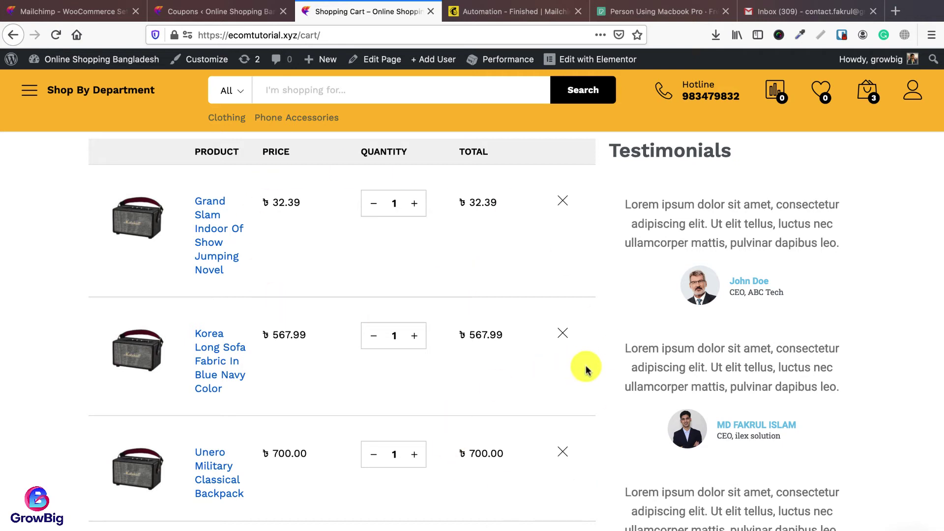
scroll(605, 369, "down", 1)
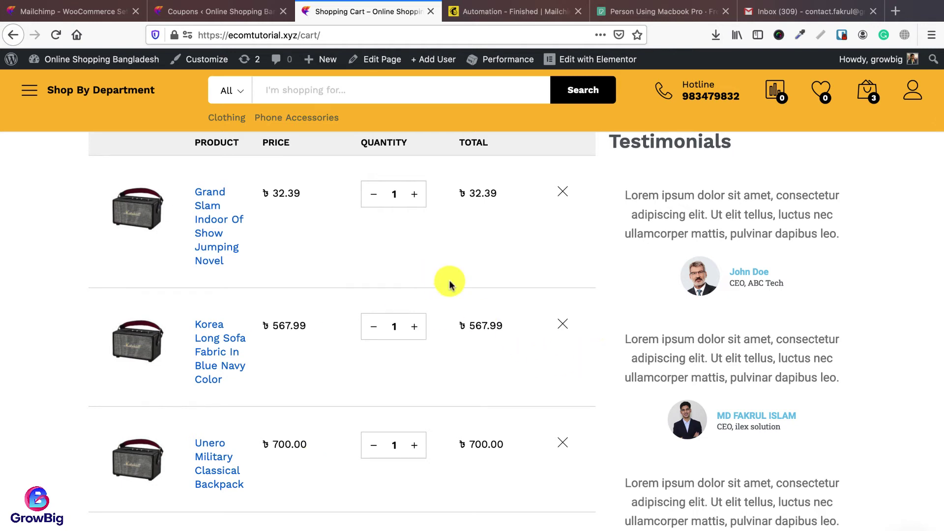
left_click(514, 22)
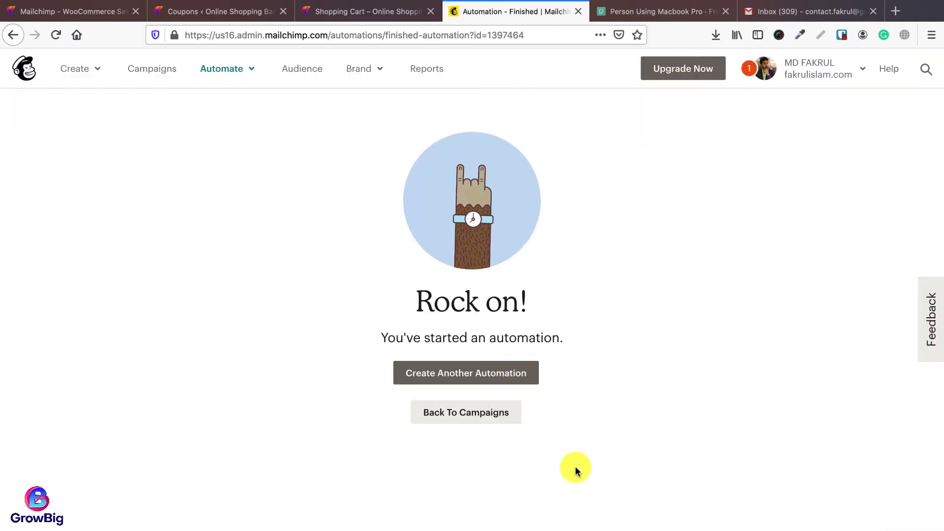
Step: Create an Email > Automated > E-Commerce 'Win back lapsed customers' automation for ShoppingBird Newsletter
left_click(475, 414)
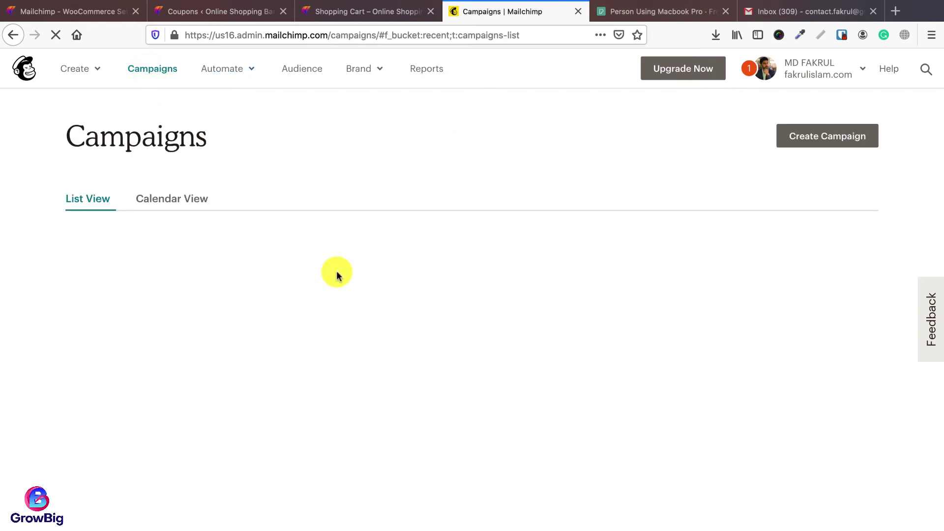
scroll(483, 349, "down", 3)
scroll(483, 354, "up", 2)
scroll(482, 354, "up", 2)
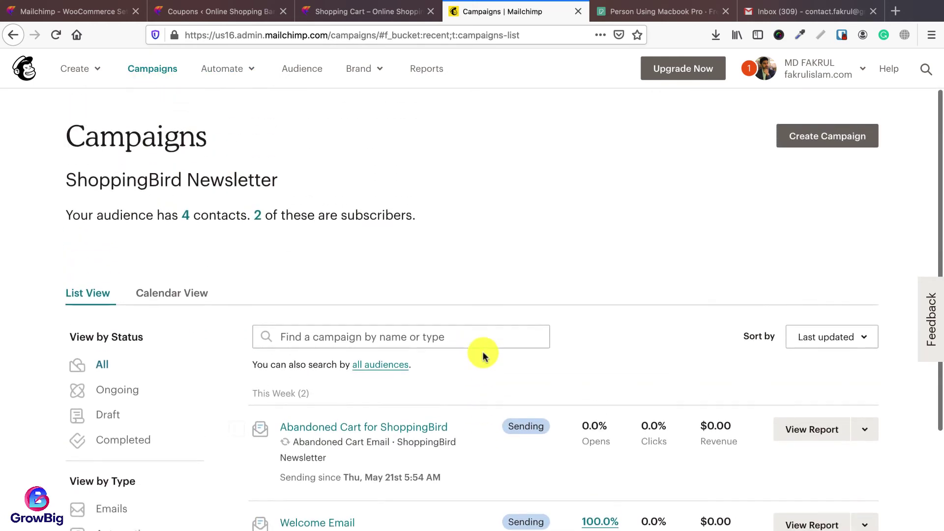
left_click(828, 138)
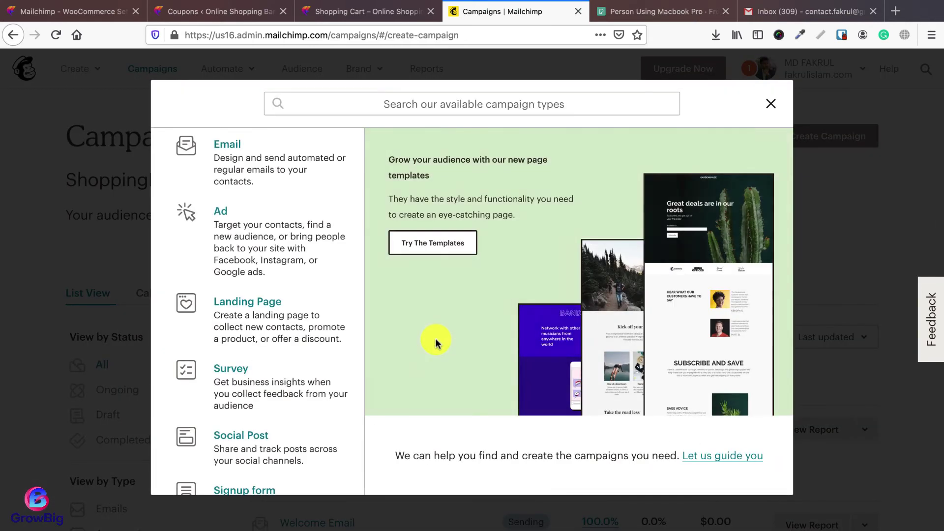
left_click(261, 167)
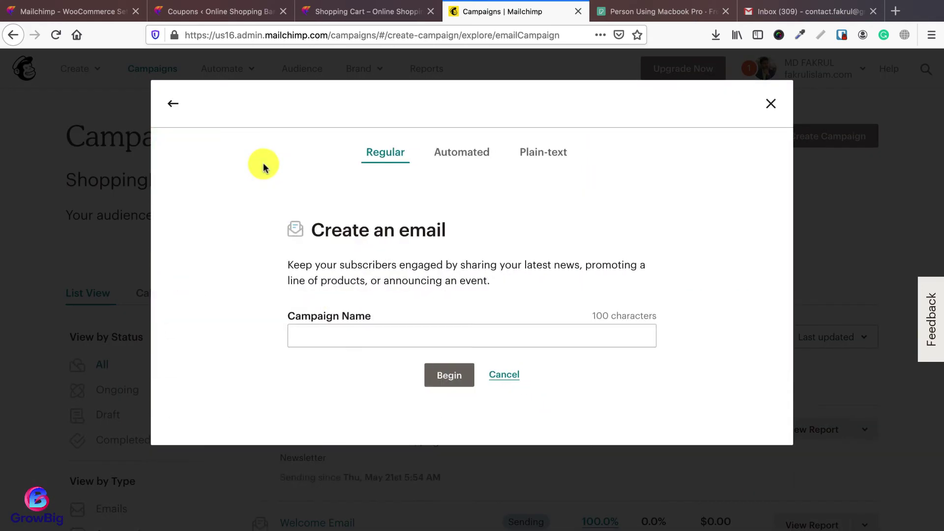
left_click(450, 161)
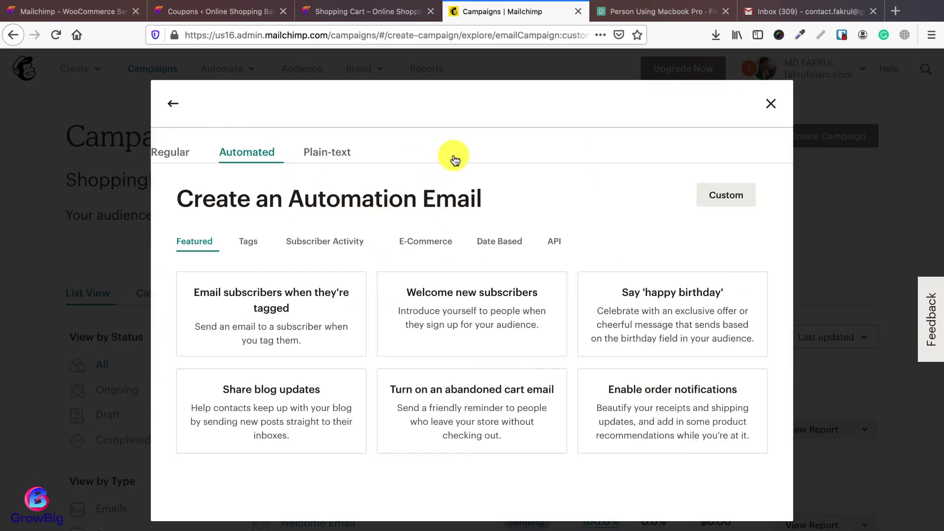
left_click(425, 241)
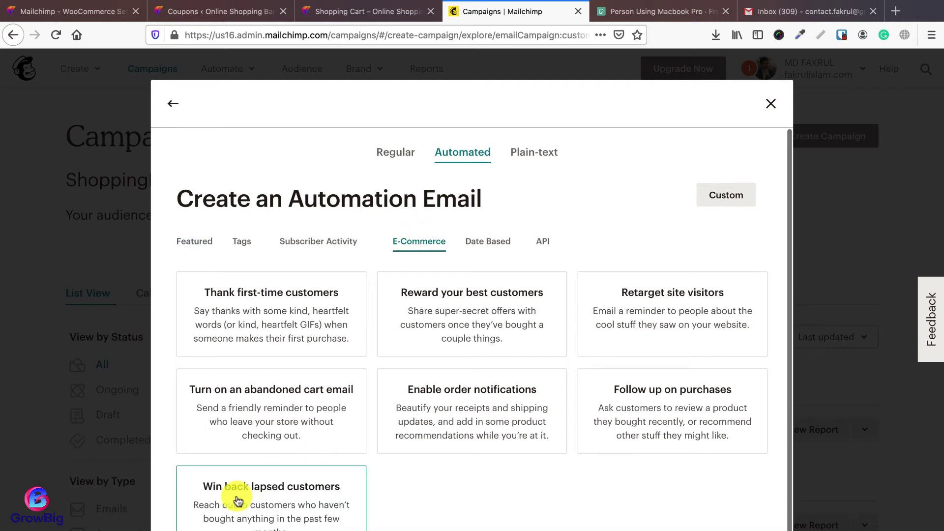
left_click(297, 504)
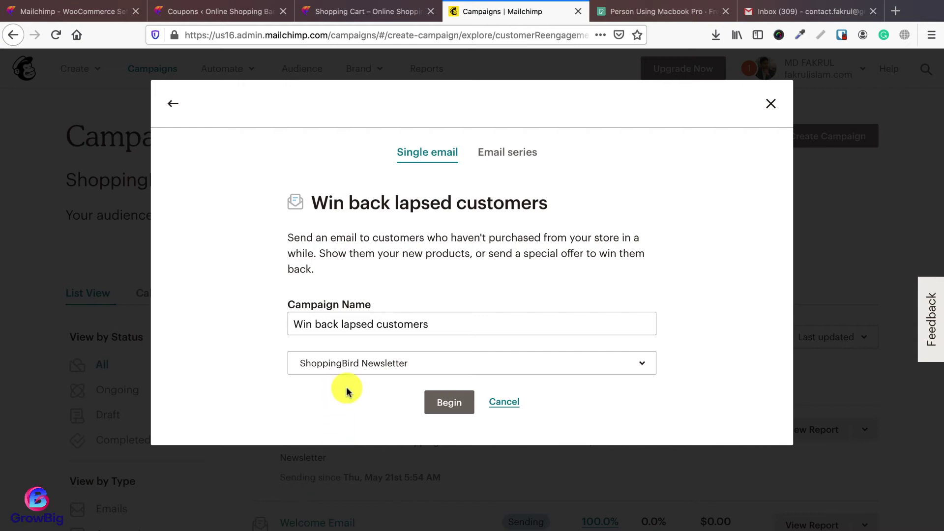
left_click(445, 402)
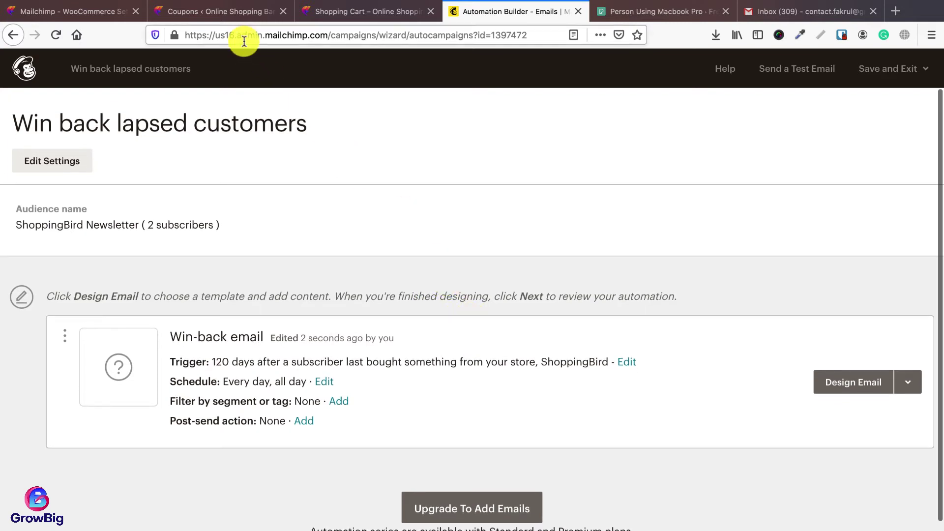
left_click(319, 12)
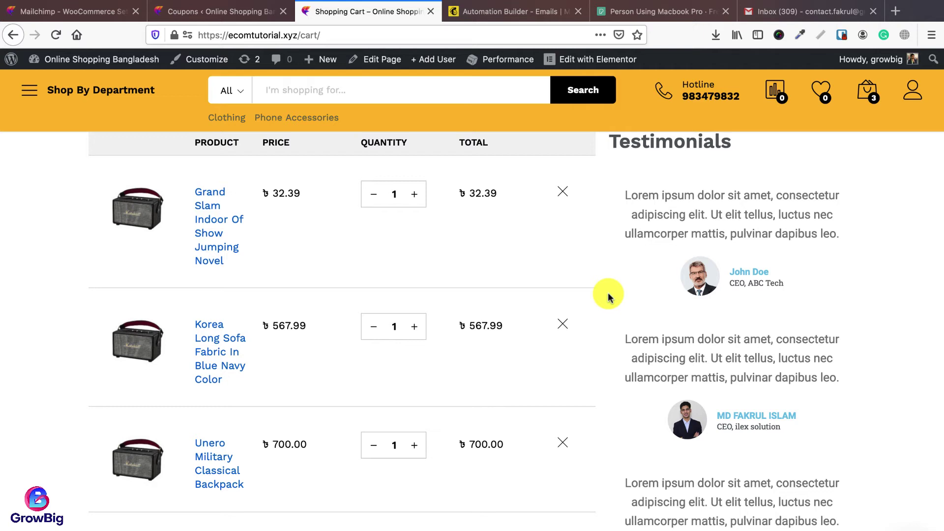
left_click(514, 12)
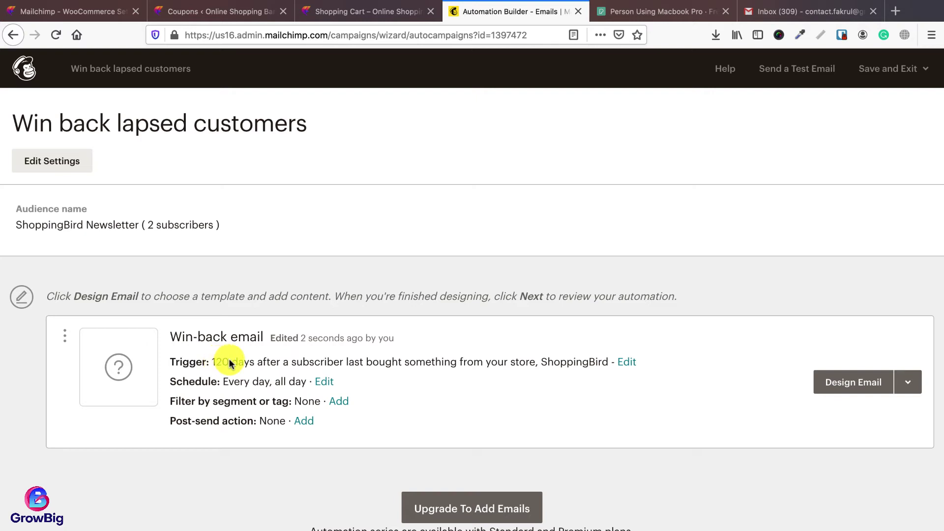
scroll(505, 377, "down", 1)
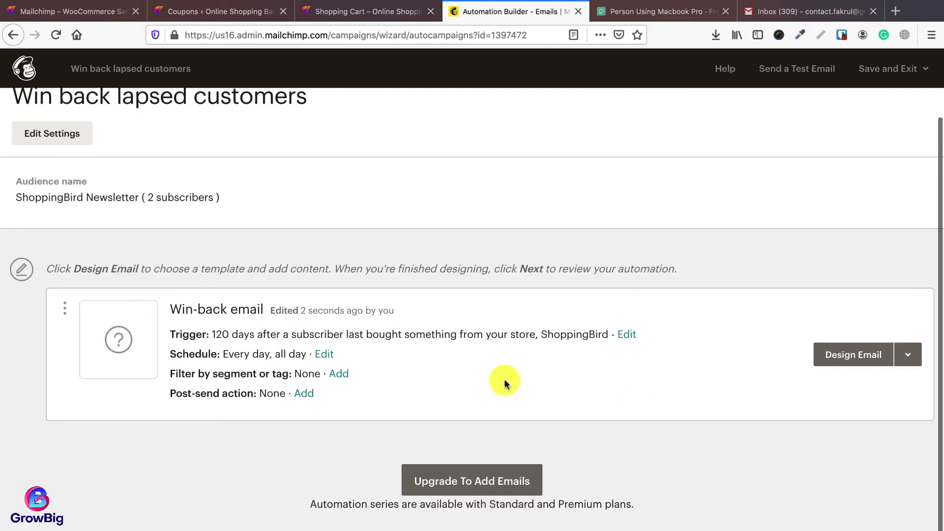
scroll(467, 354, "up", 1)
Step: Review the win-back automation's workflow settings, including its workflow name
left_click(45, 165)
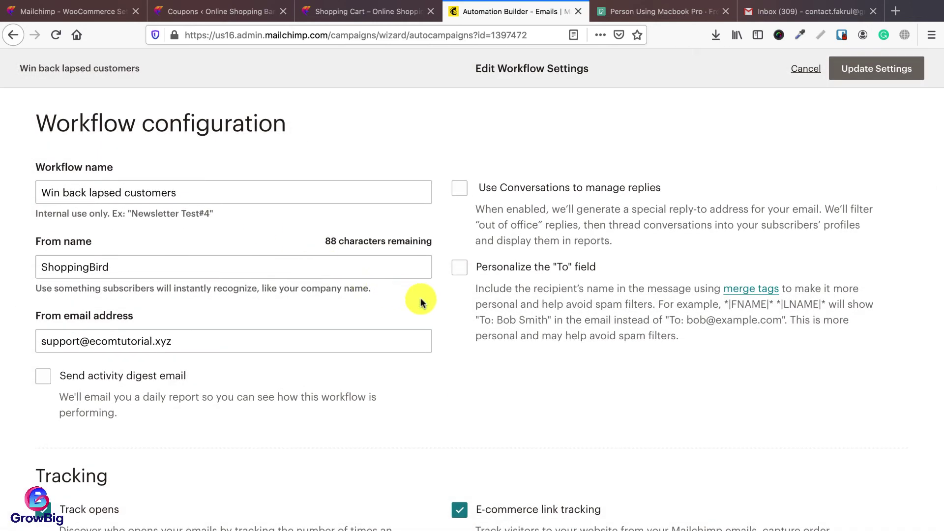
scroll(436, 307, "down", 1)
scroll(434, 305, "up", 1)
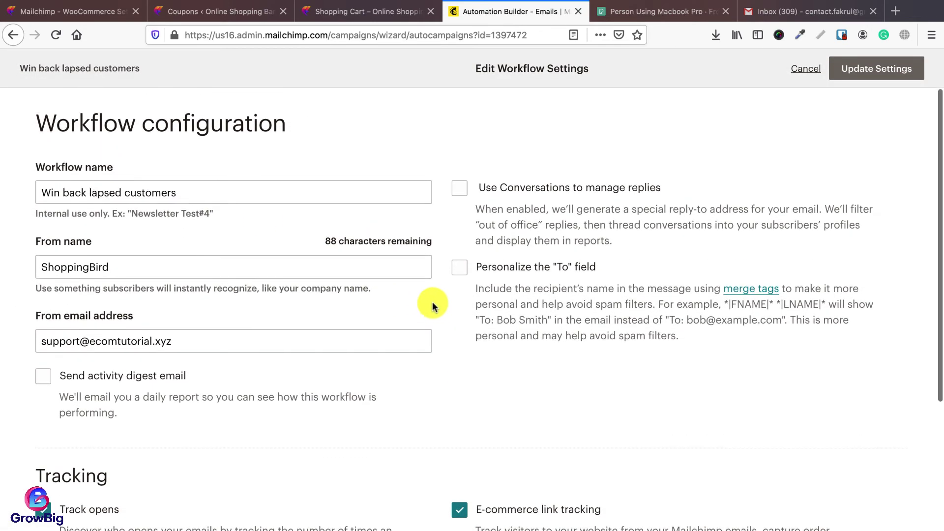
left_click(194, 199)
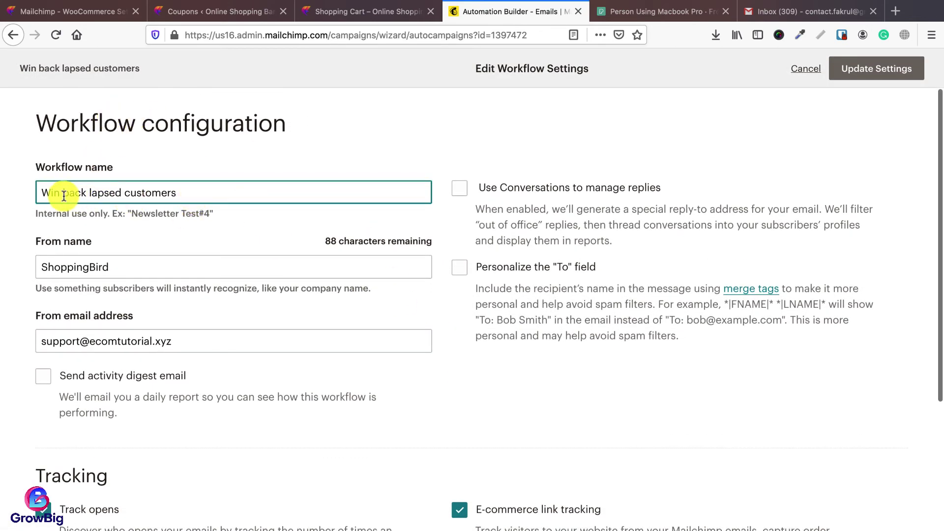
scroll(185, 289, "down", 2)
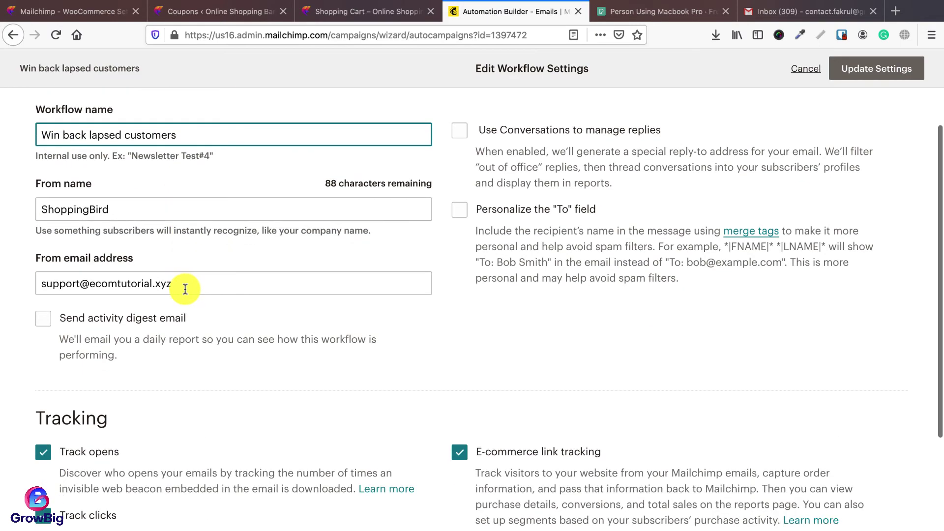
scroll(438, 329, "down", 5)
scroll(585, 368, "up", 4)
scroll(514, 492, "down", 6)
scroll(698, 215, "up", 8)
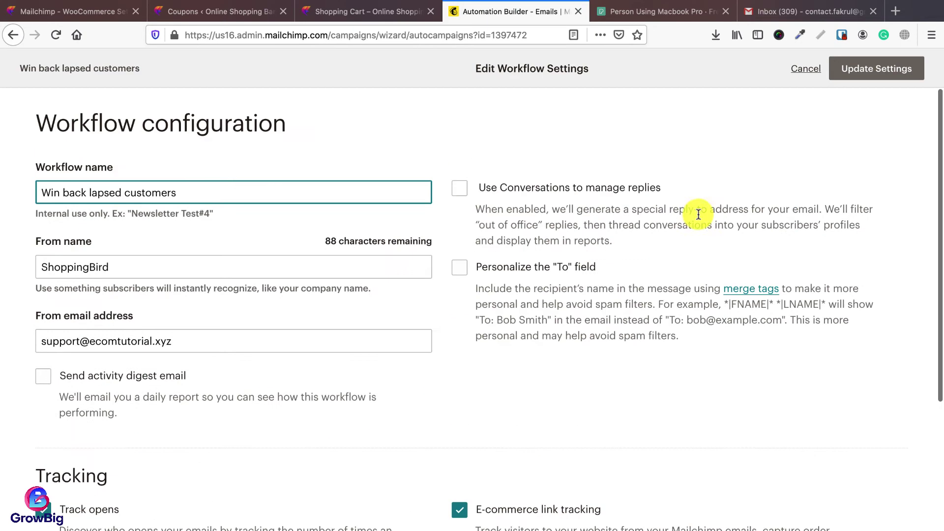
Step: Update the workflow settings, then open the Win-back email's information to edit its name
left_click(904, 68)
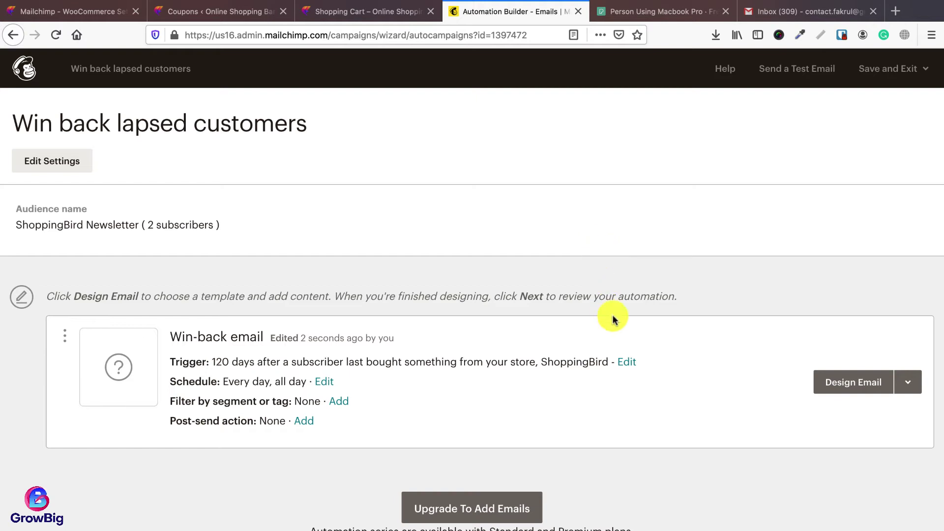
scroll(612, 320, "down", 1)
left_click(907, 356)
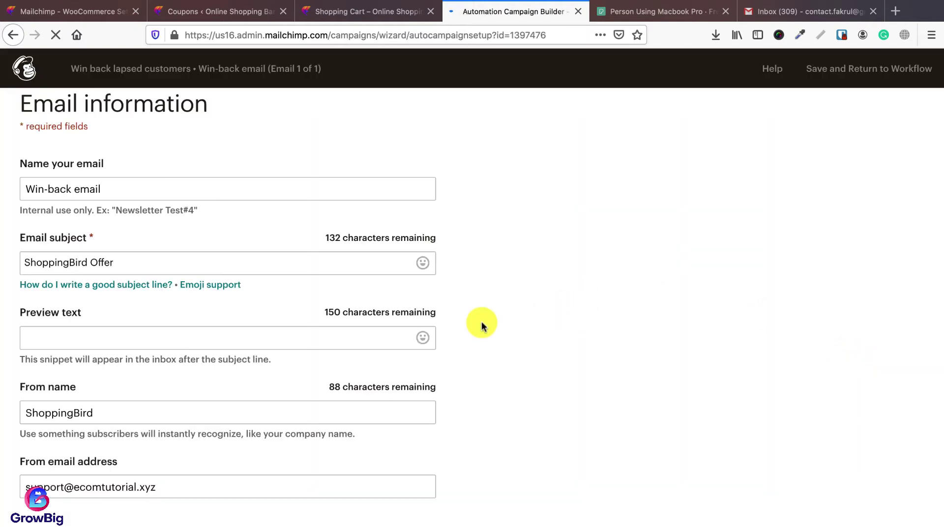
left_click(128, 188)
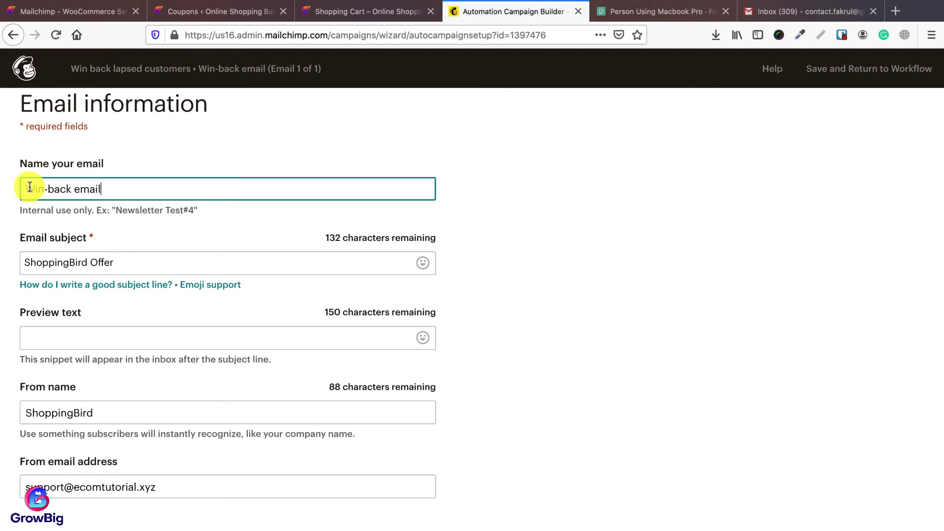
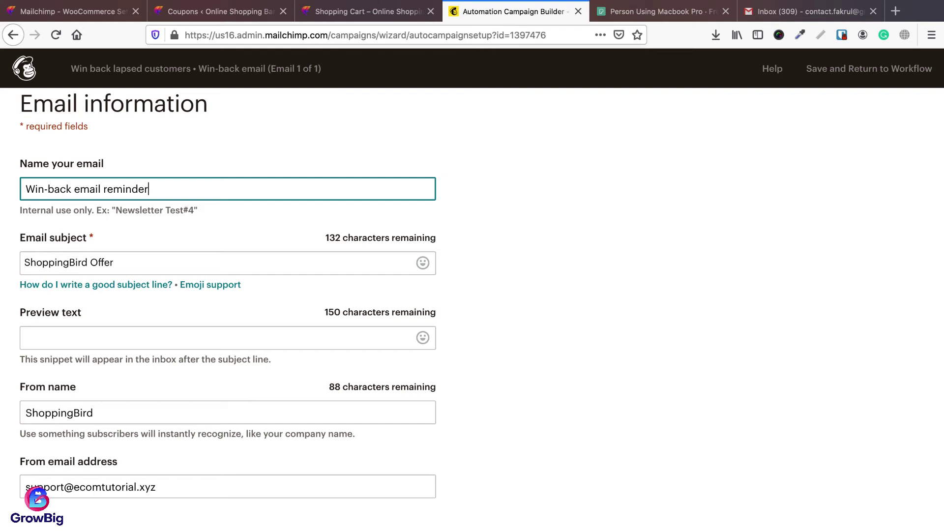
Step: Change the win-back subject to 'We haven't seen you a while, get this special offer', check sender fields, and continue
left_click(157, 265)
key("super+a")
type("We")
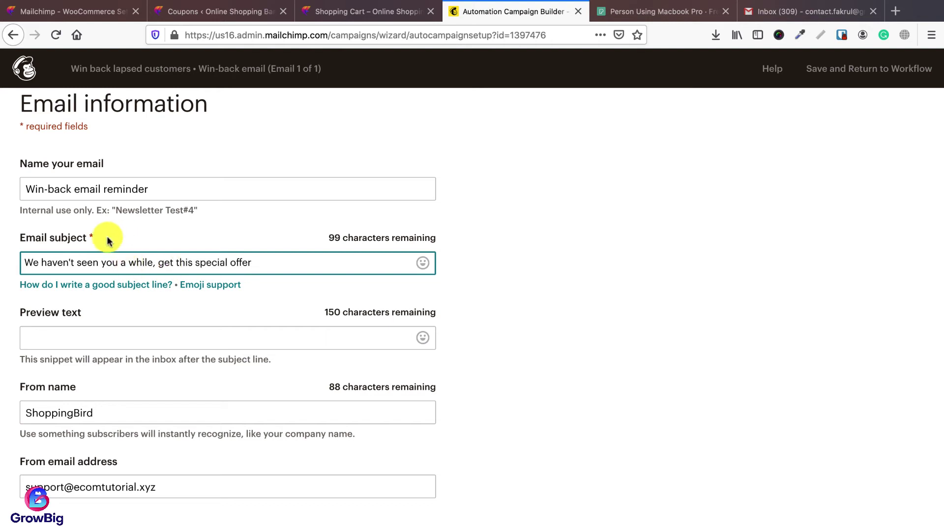
left_click(228, 337)
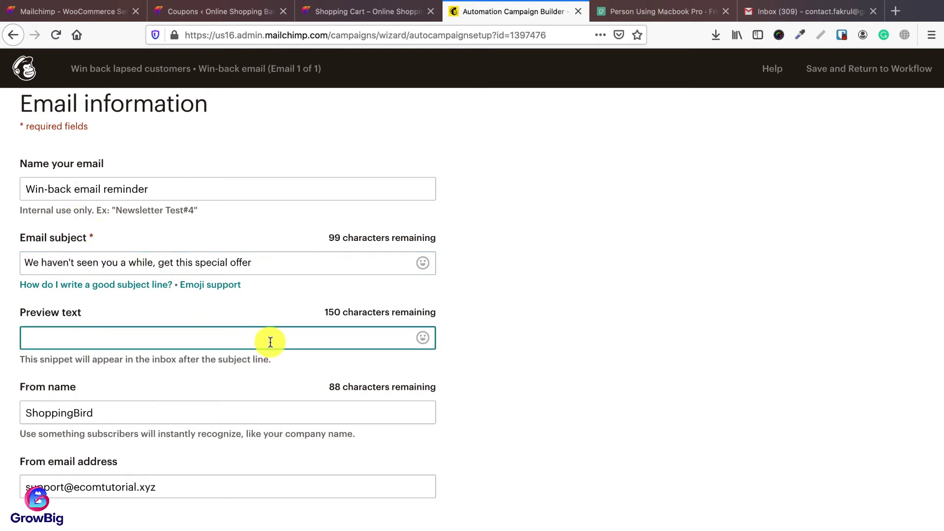
left_click(151, 416)
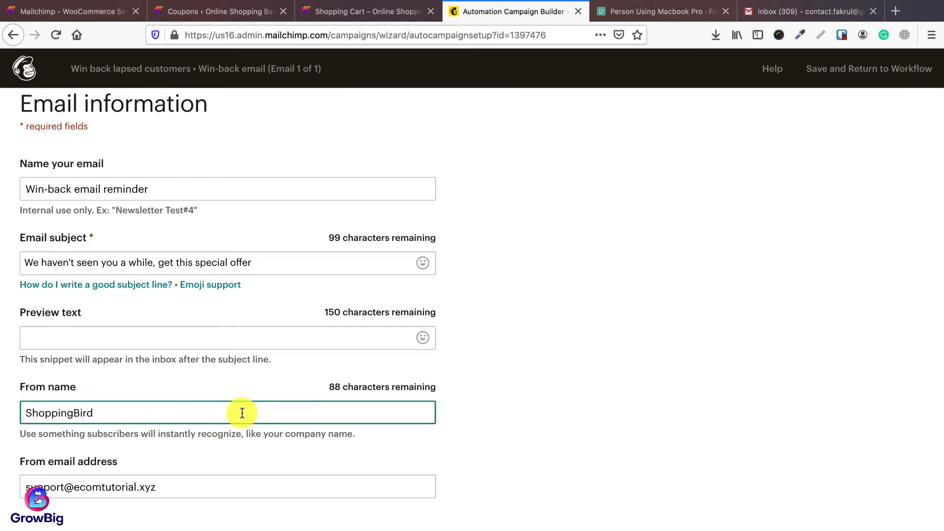
left_click(175, 487)
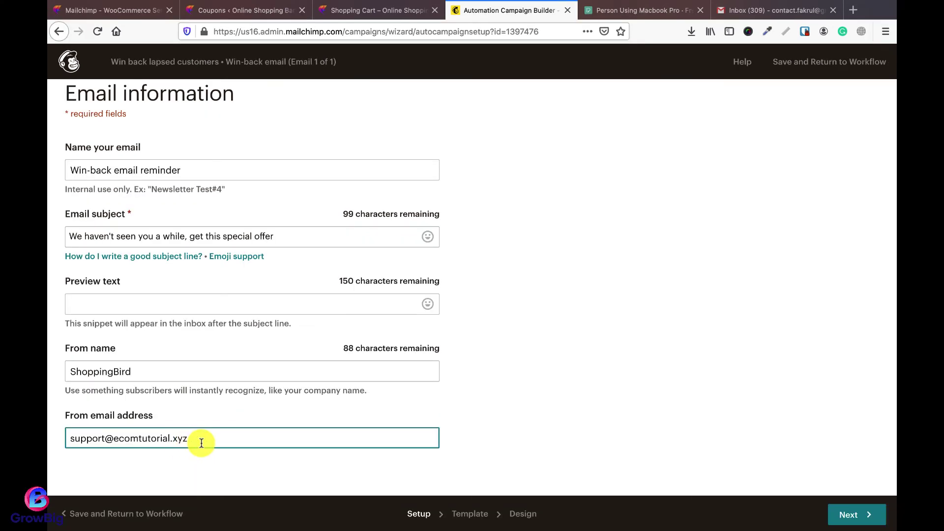
left_click(841, 510)
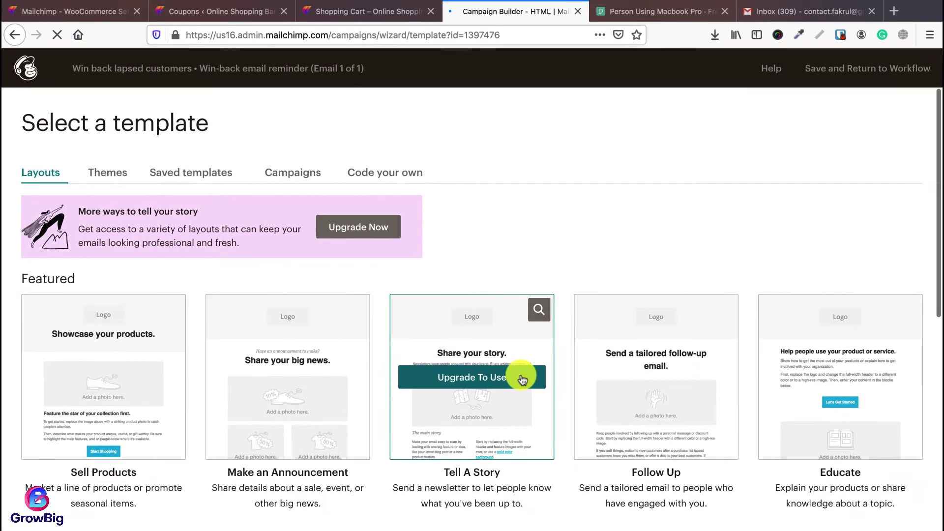
Step: Browse the layouts and load the win-back email in the editor with the Make an Announcement layout
scroll(444, 344, "down", 3)
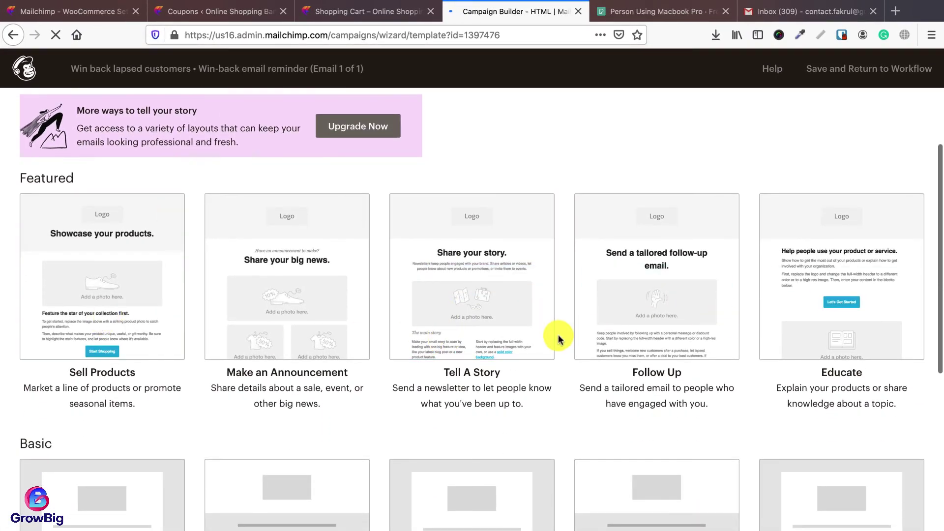
scroll(559, 338, "up", 1)
mouse_move(480, 324)
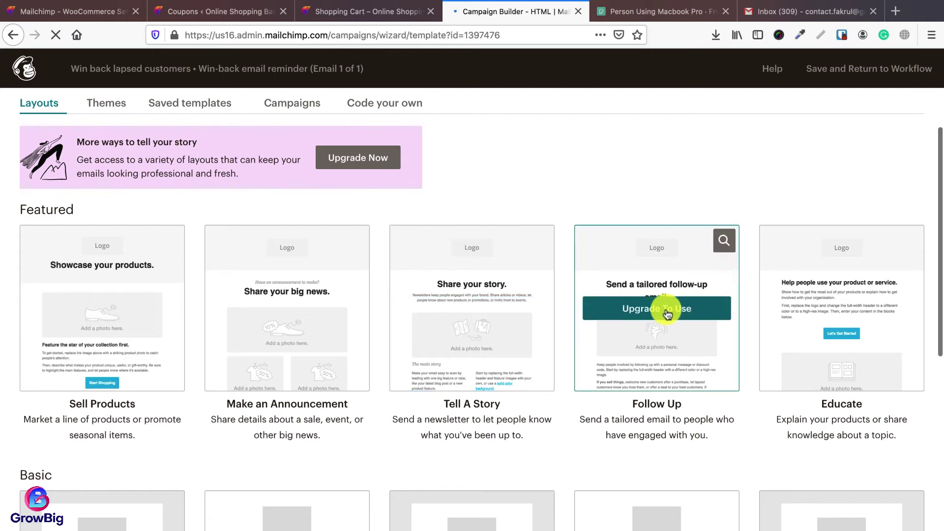
scroll(93, 331, "down", 1)
scroll(95, 354, "down", 10)
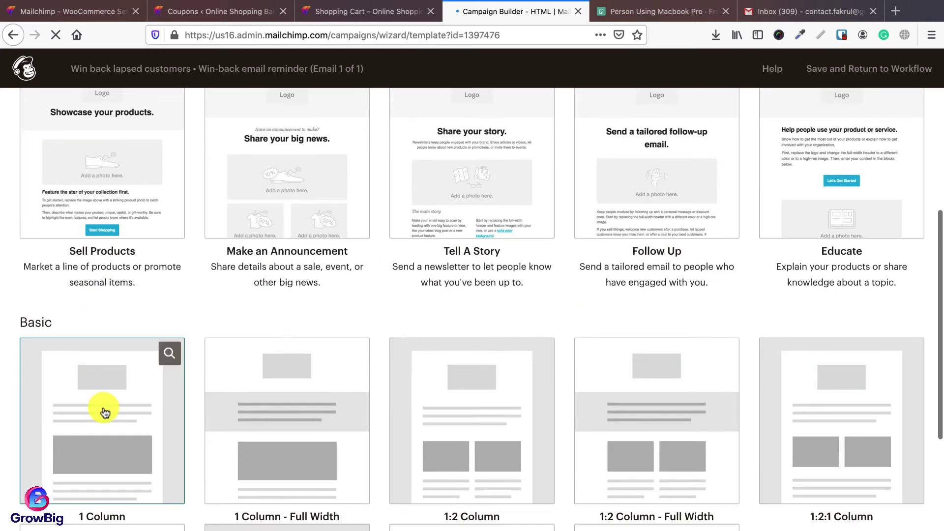
scroll(254, 394, "up", 10)
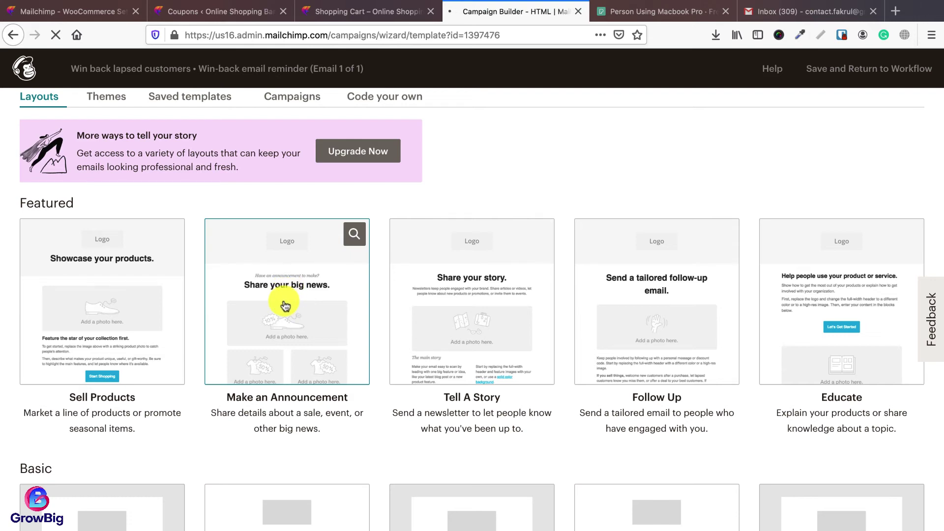
scroll(282, 322, "down", 15)
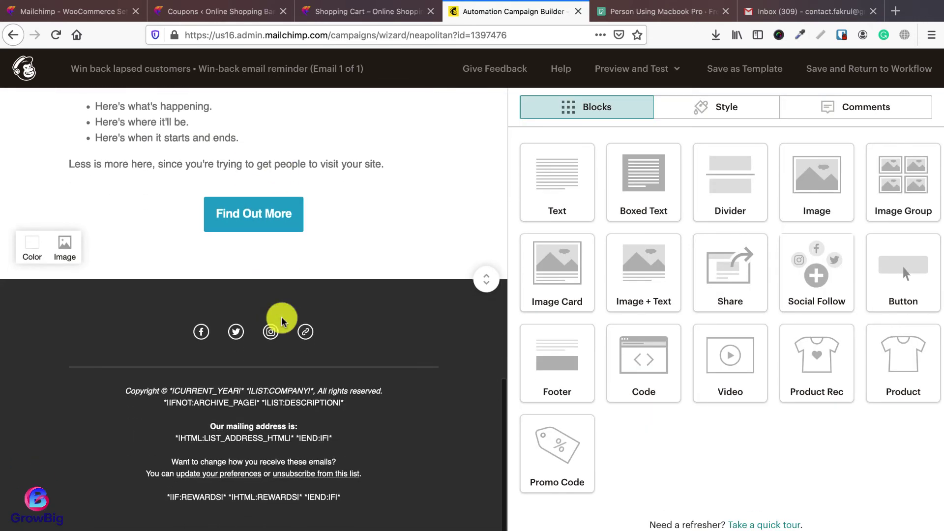
scroll(282, 322, "up", 6)
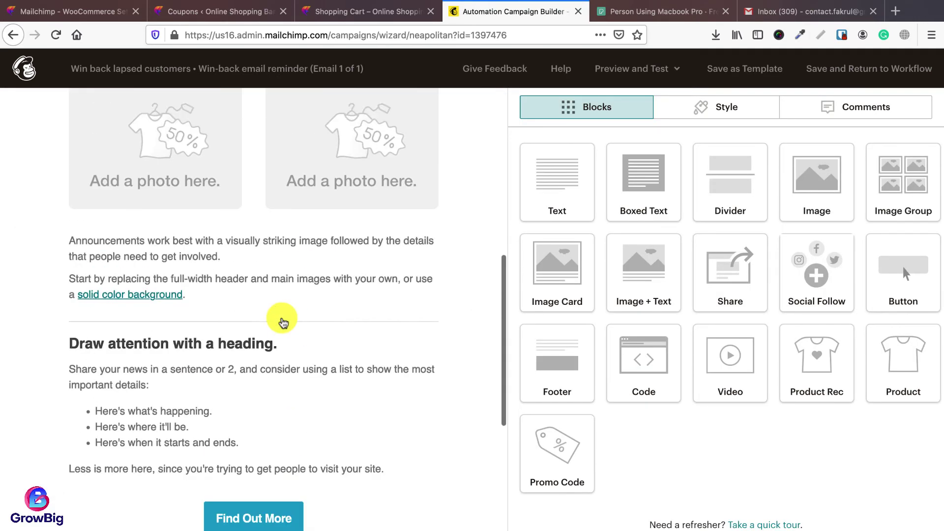
scroll(282, 322, "up", 10)
scroll(282, 322, "down", 8)
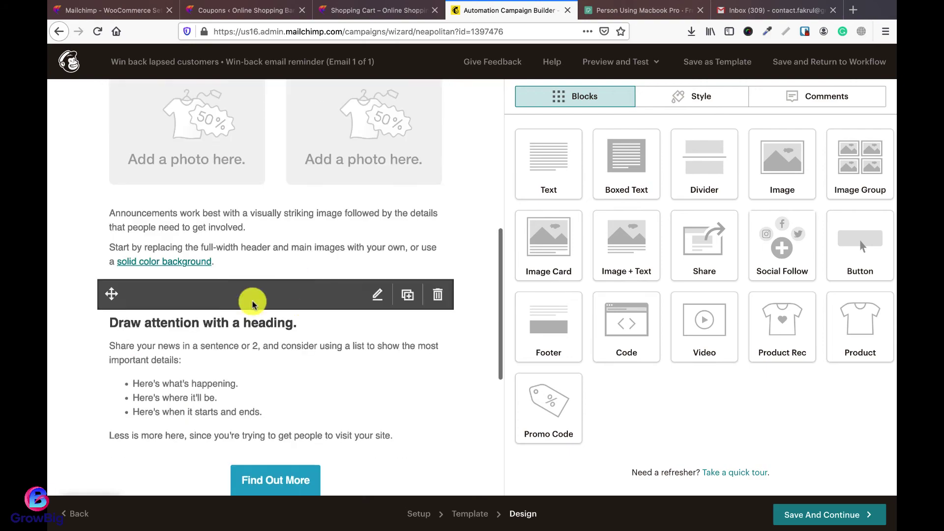
left_click(73, 515)
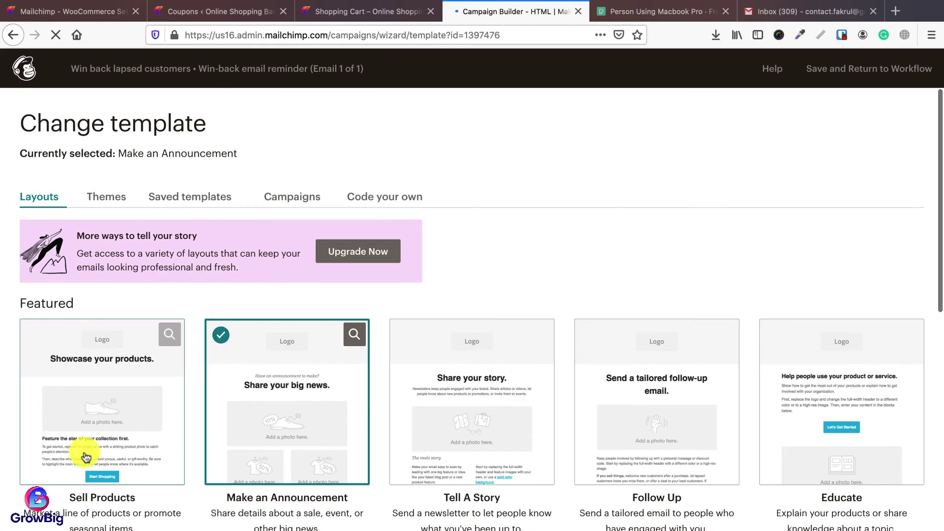
left_click(93, 399)
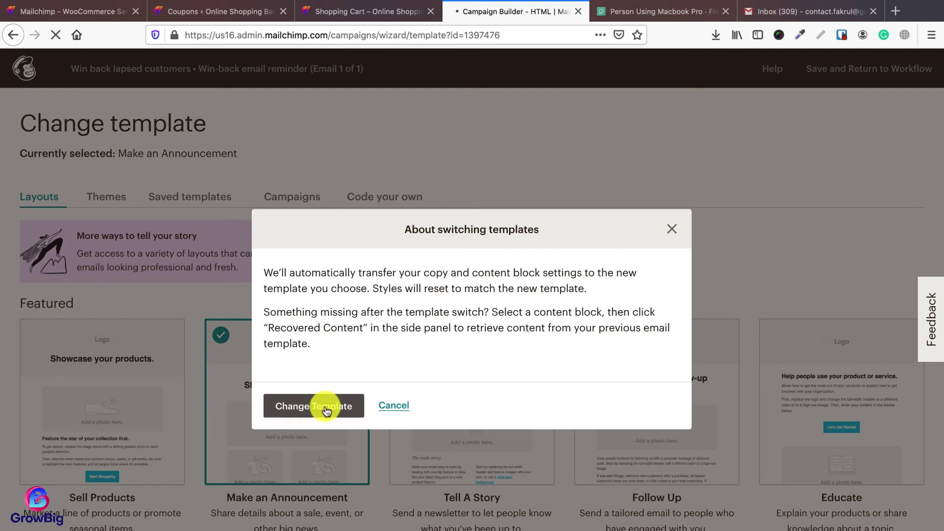
scroll(465, 362, "down", 10)
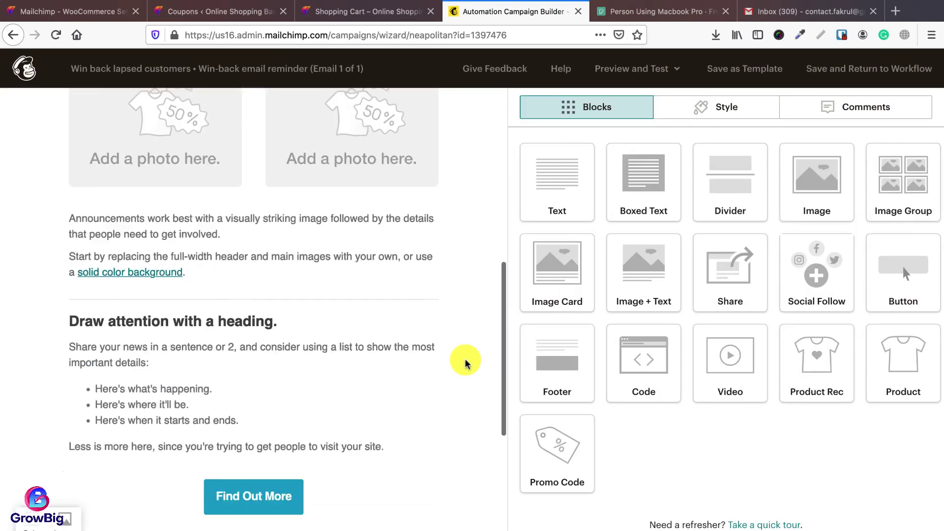
Step: Replace the placeholder logo with the SHOPPINGBIRD logo and shrink its display size
scroll(464, 361, "up", 10)
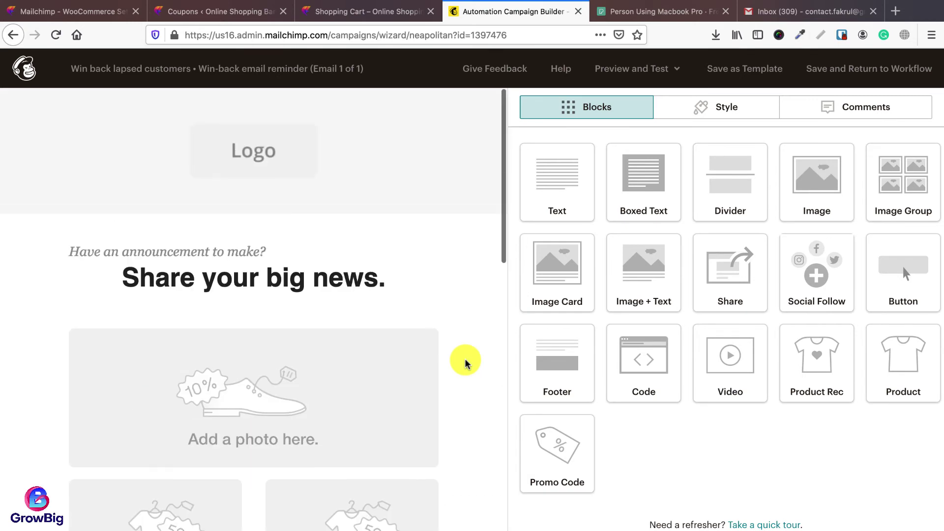
left_click(367, 134)
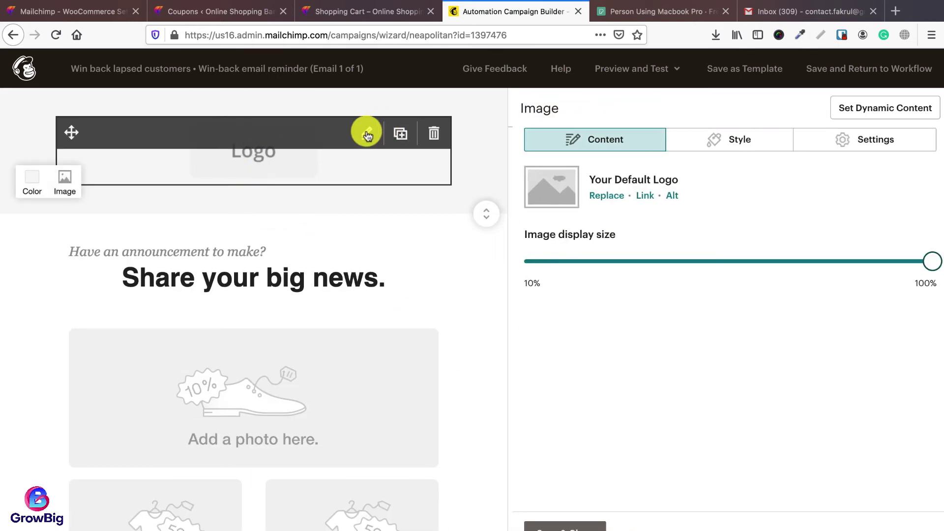
left_click(598, 193)
left_click(910, 109)
left_click_drag(927, 266, 849, 268)
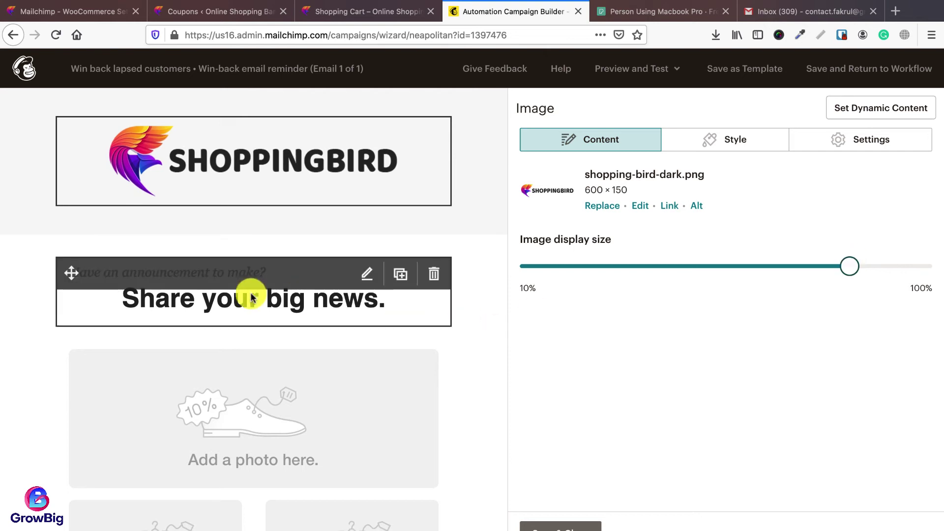
Step: Rewrite the heading to 'We haven't seen you a while.' and 'Look at some of our new collections. Order Today & Get 15% Off'
left_click(366, 275)
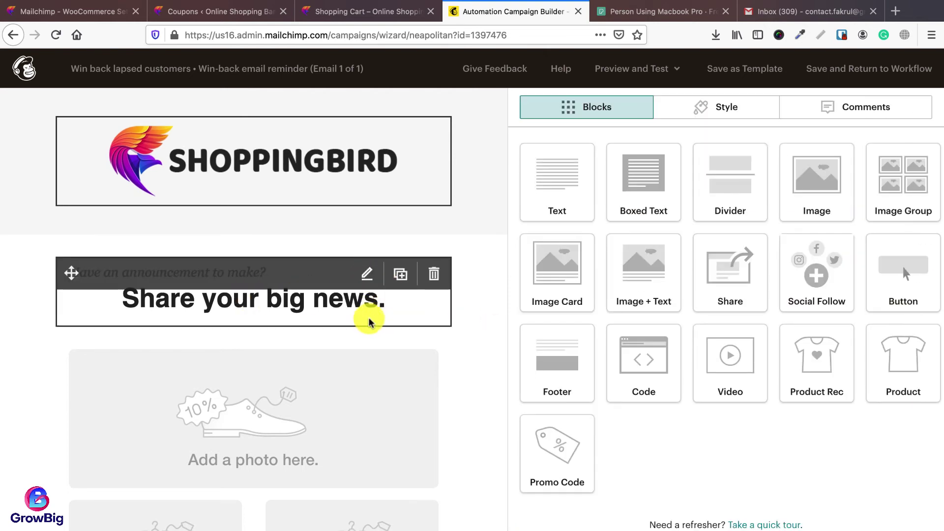
key("super+a")
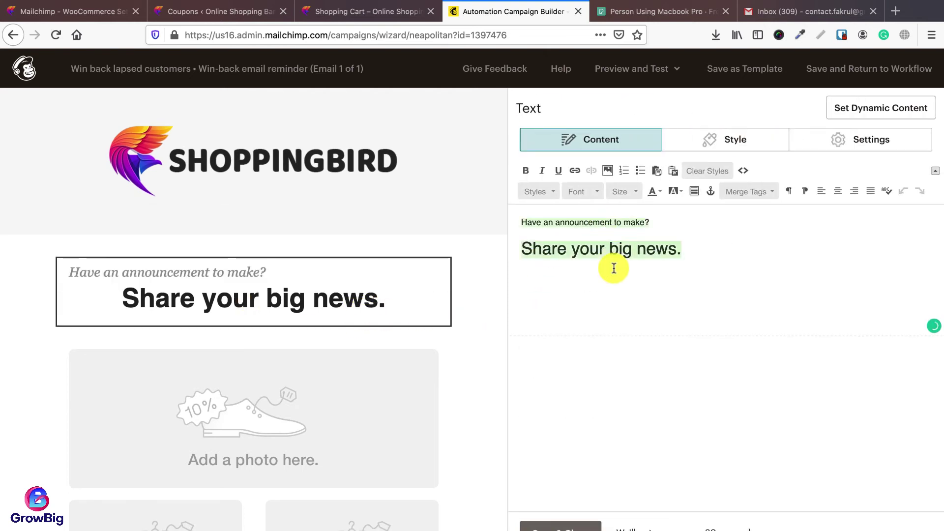
type("We haven't seen you a while.")
triple_click(651, 261)
type("Check")
key("BackSpace")
key("BackSpace")
key("BackSpace")
key("BackSpace")
key("BackSpace")
type("Look at some of our new collections &")
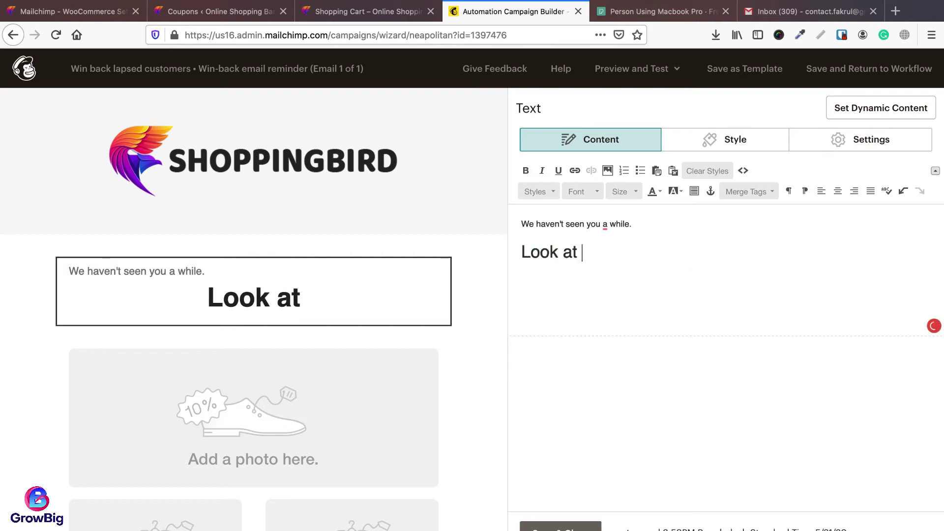
key("BackSpace")
key("BackSpace")
type(". Order Today & Get 15% Off")
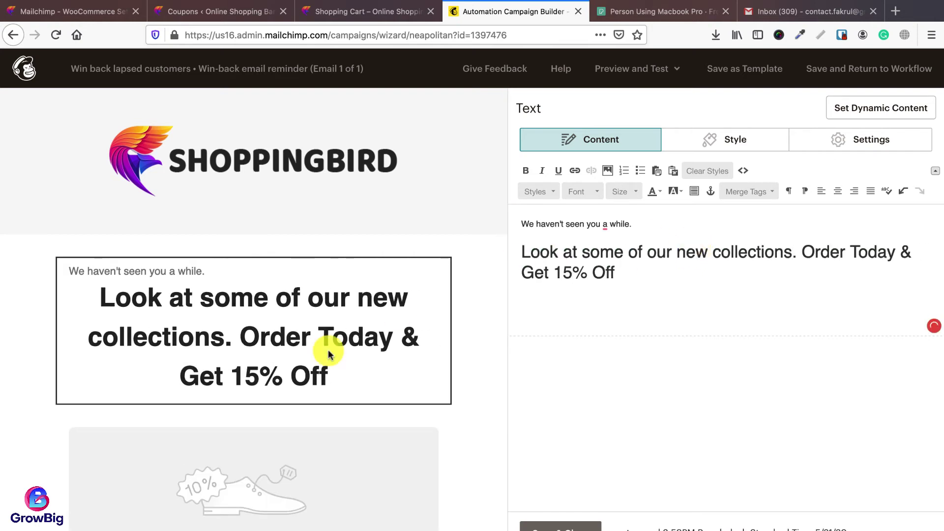
Step: Inspect the image group block further down the email and close its editor
scroll(400, 354, "down", 5)
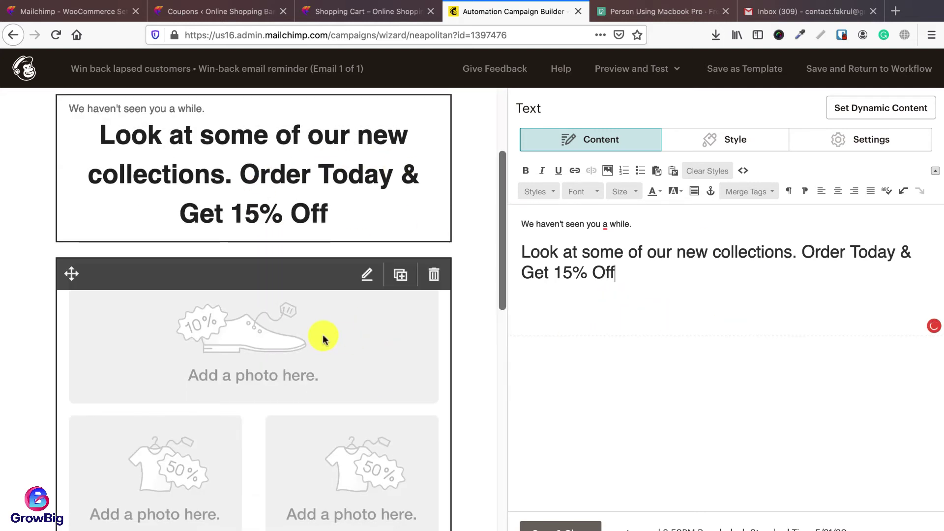
scroll(331, 333, "down", 2)
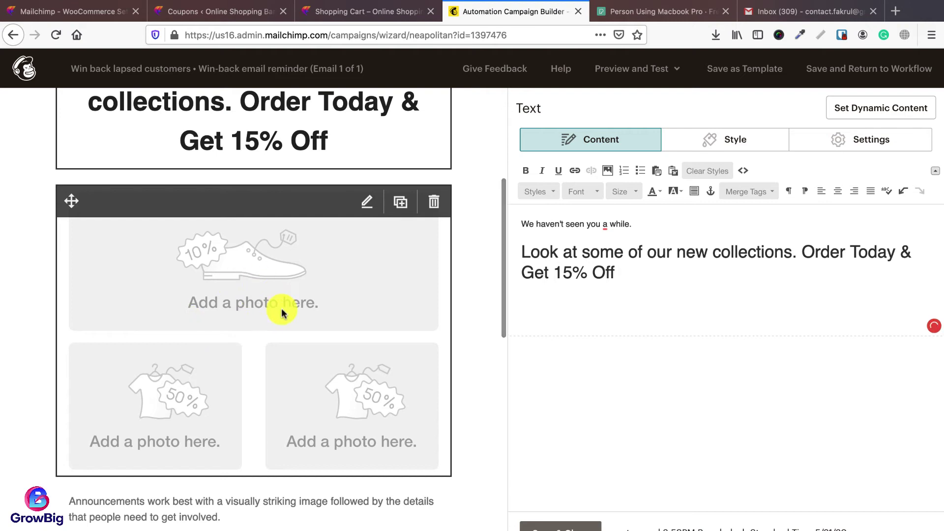
scroll(285, 316, "down", 2)
scroll(277, 300, "up", 1)
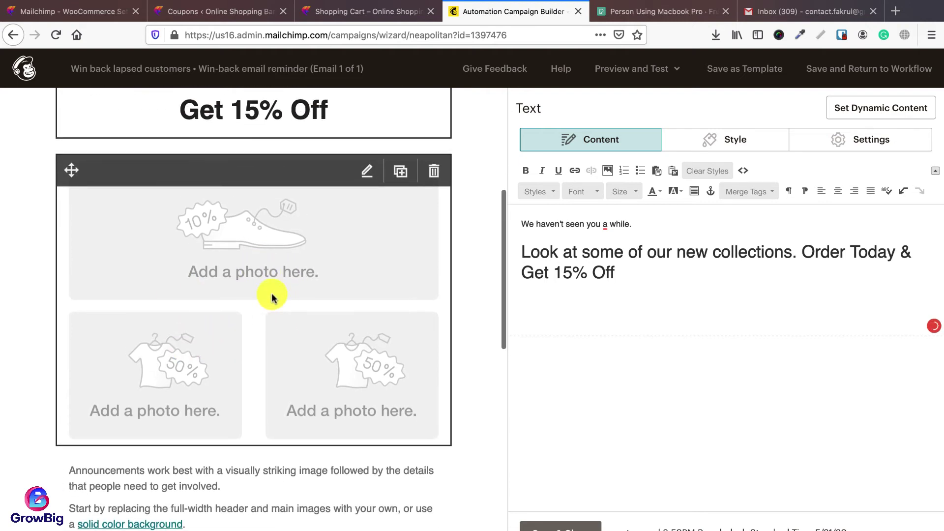
scroll(280, 308, "down", 2)
scroll(305, 270, "up", 3)
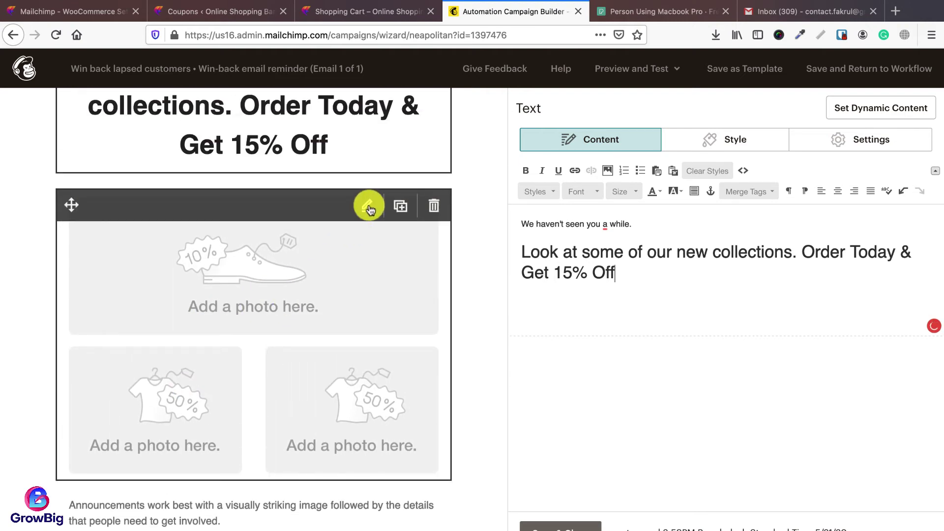
left_click(369, 207)
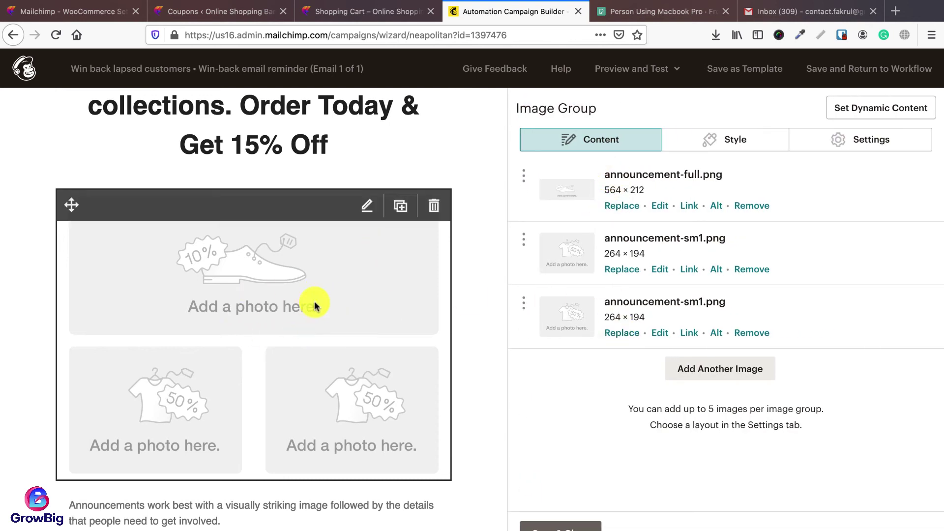
scroll(344, 305, "up", 3)
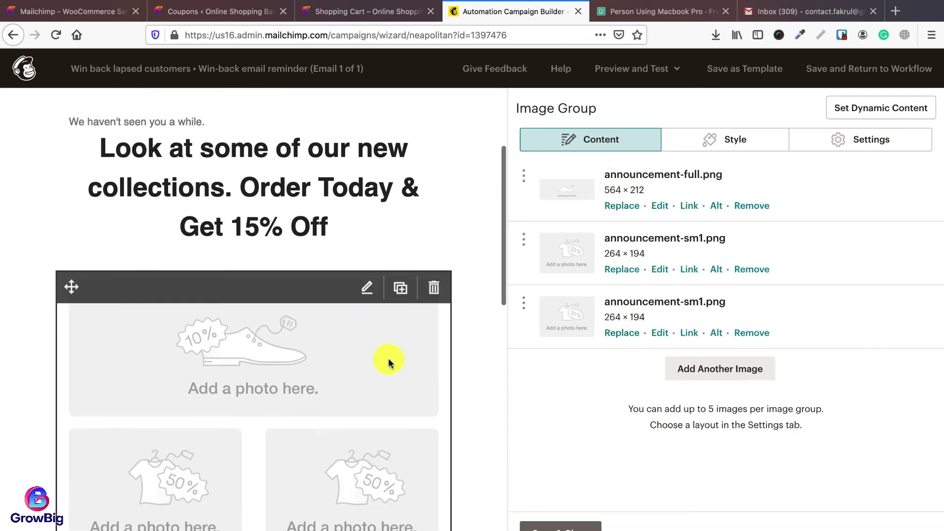
scroll(388, 363, "down", 2)
left_click(590, 526)
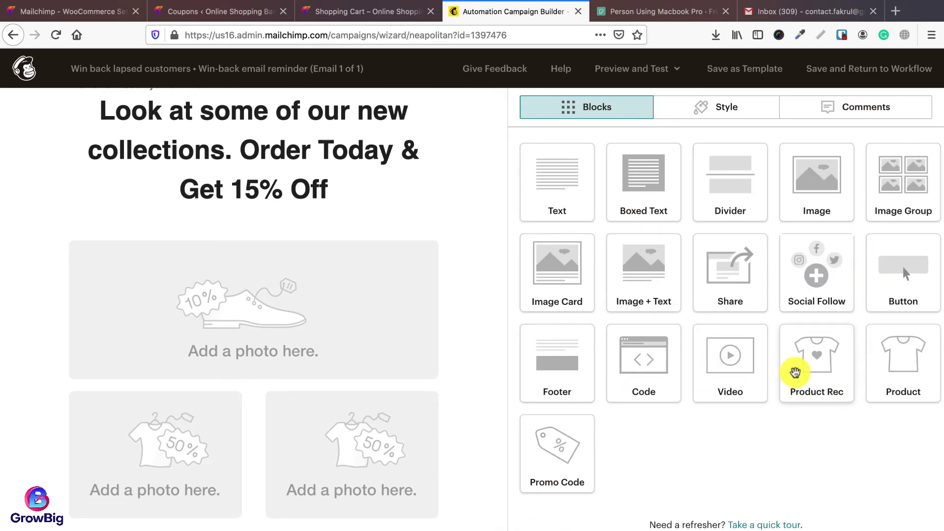
Step: Add a product recommendation block showing 4 New Products under the heading
left_click_drag(795, 372, 265, 260)
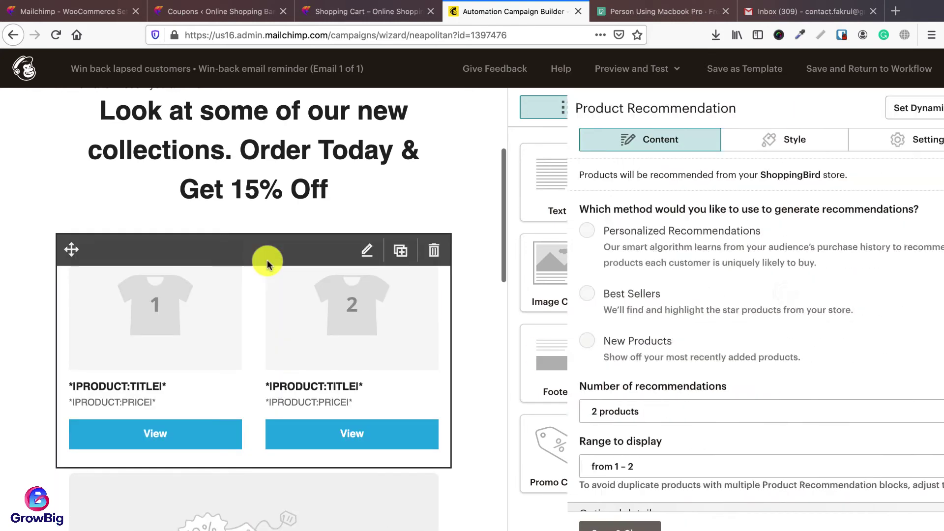
scroll(211, 324, "down", 3)
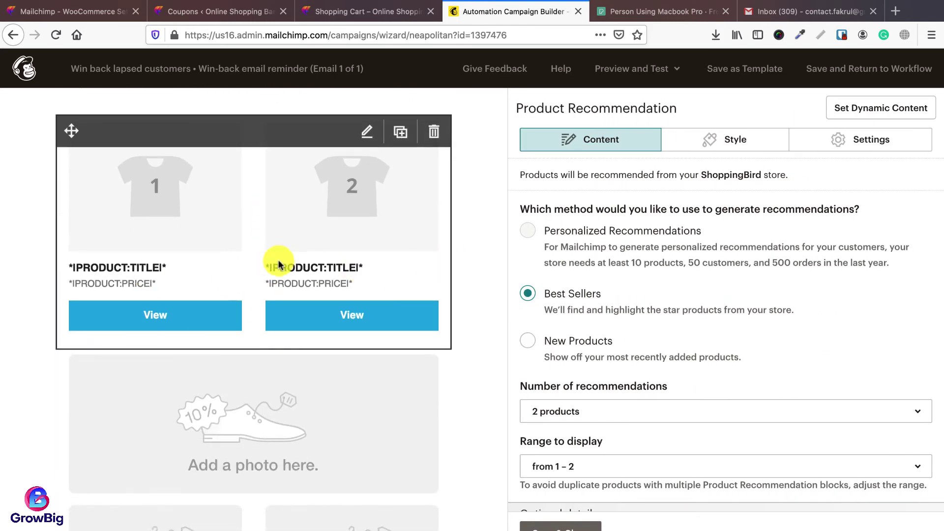
left_click(528, 295)
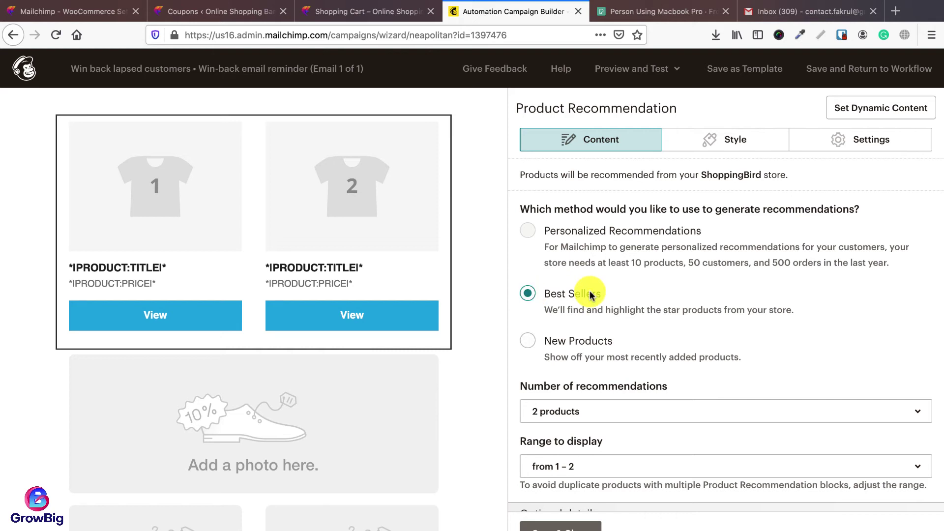
left_click(527, 341)
scroll(591, 345, "down", 1)
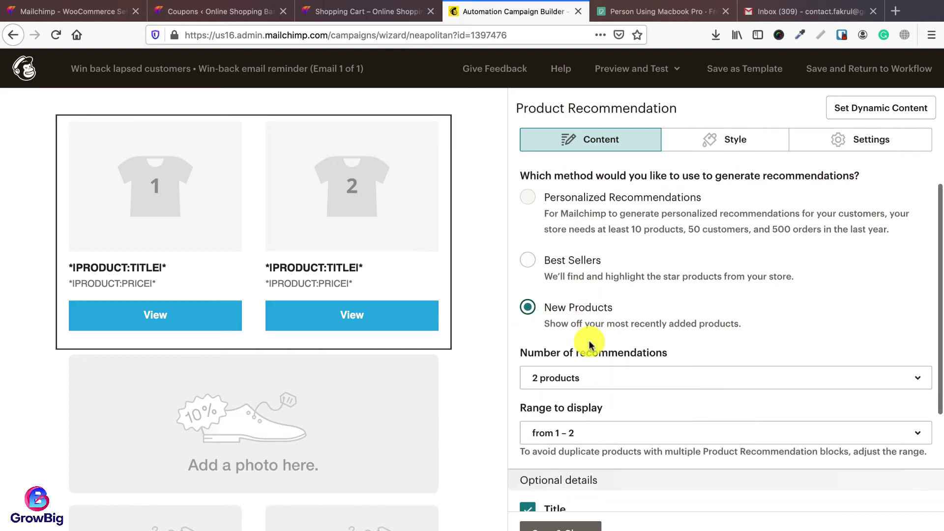
scroll(590, 345, "down", 3)
left_click(560, 279)
left_click(565, 401)
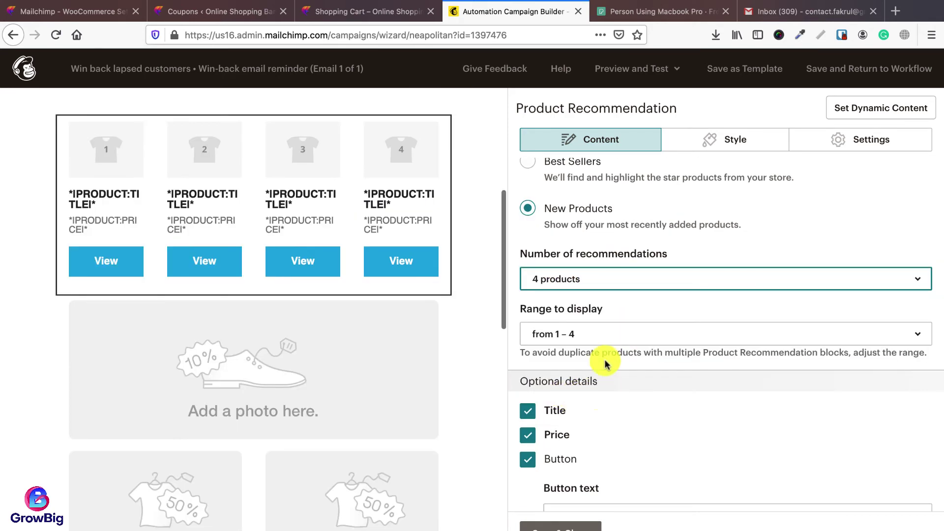
scroll(597, 266, "up", 2)
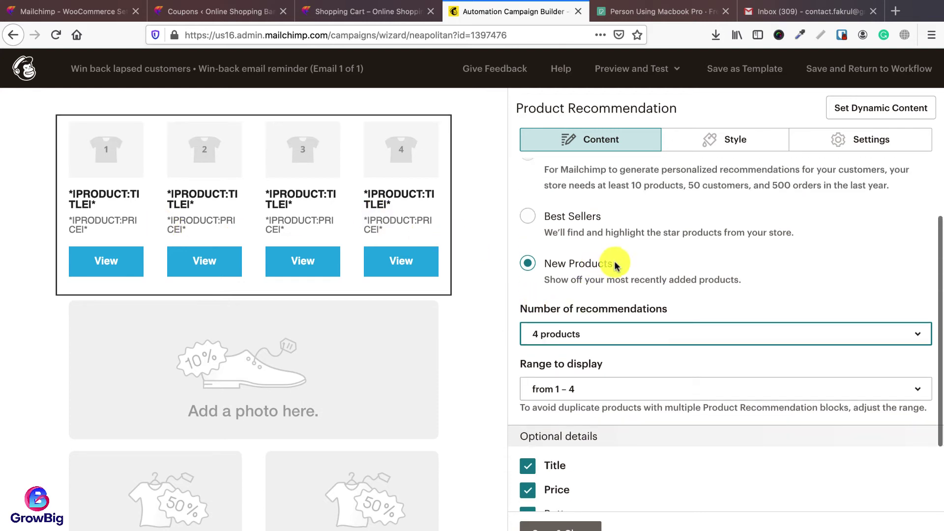
Step: Set the product recommendation layout to one product per row
left_click(721, 142)
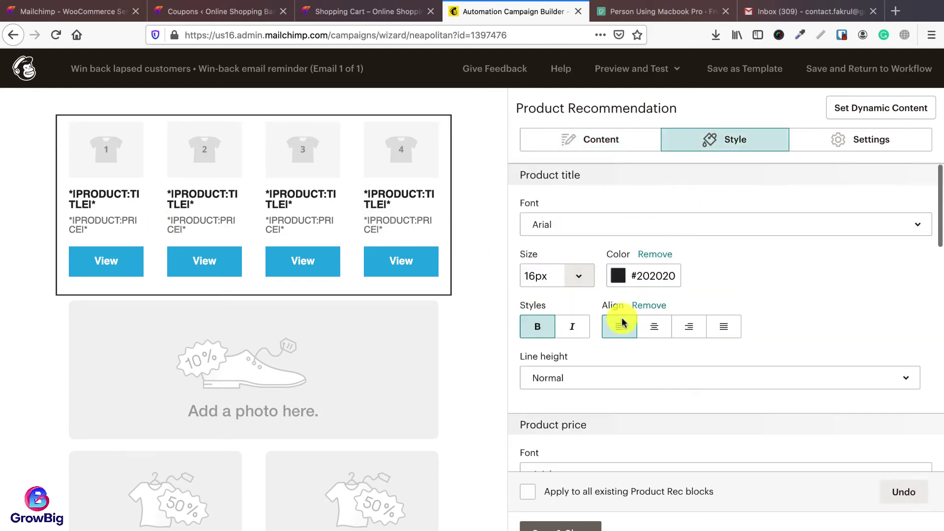
scroll(605, 362, "down", 4)
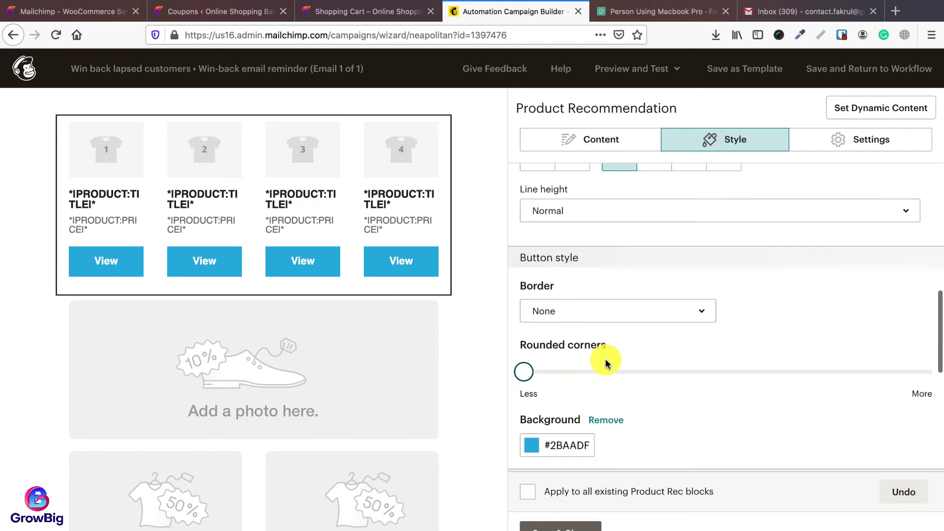
scroll(605, 362, "up", 4)
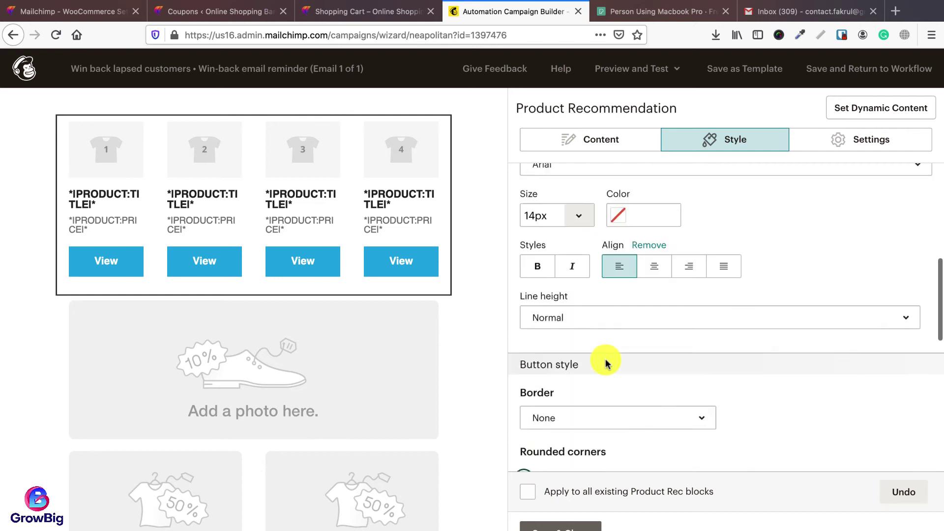
left_click(849, 142)
left_click(588, 243)
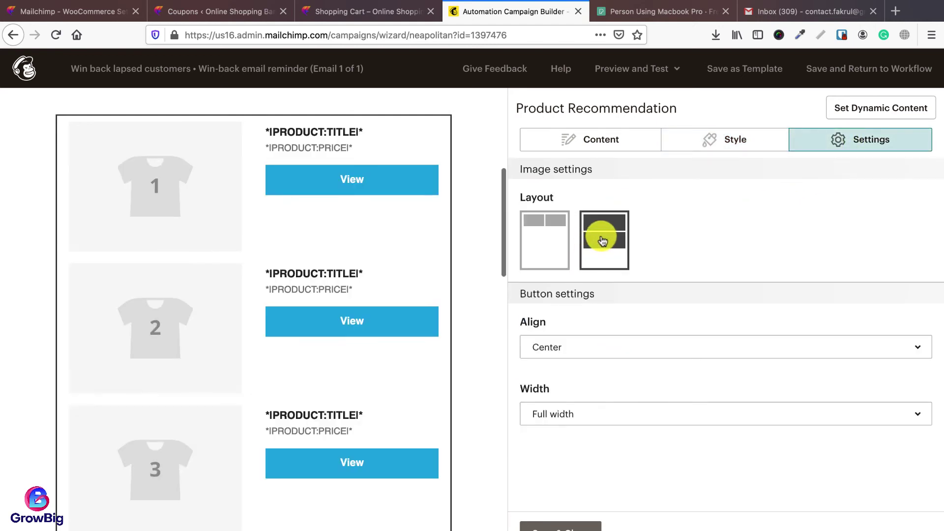
left_click(570, 139)
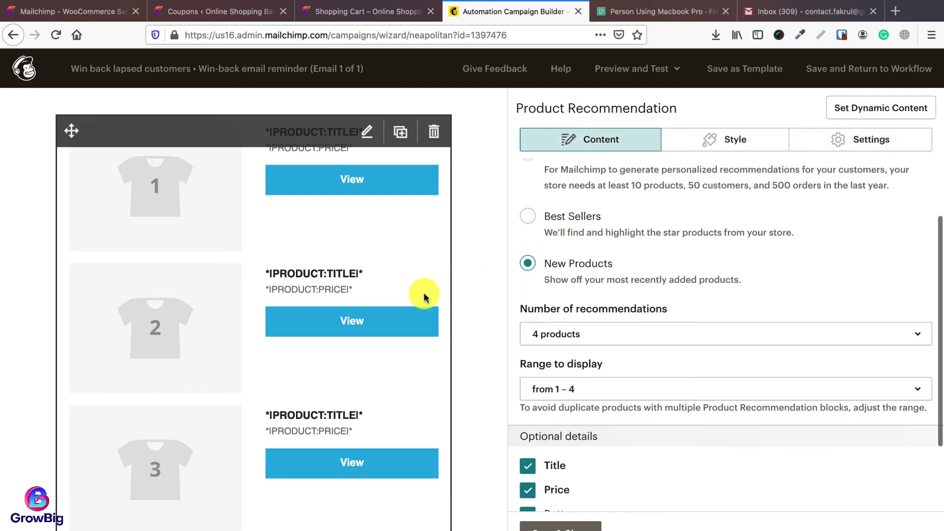
scroll(428, 292, "up", 4)
scroll(435, 289, "down", 12)
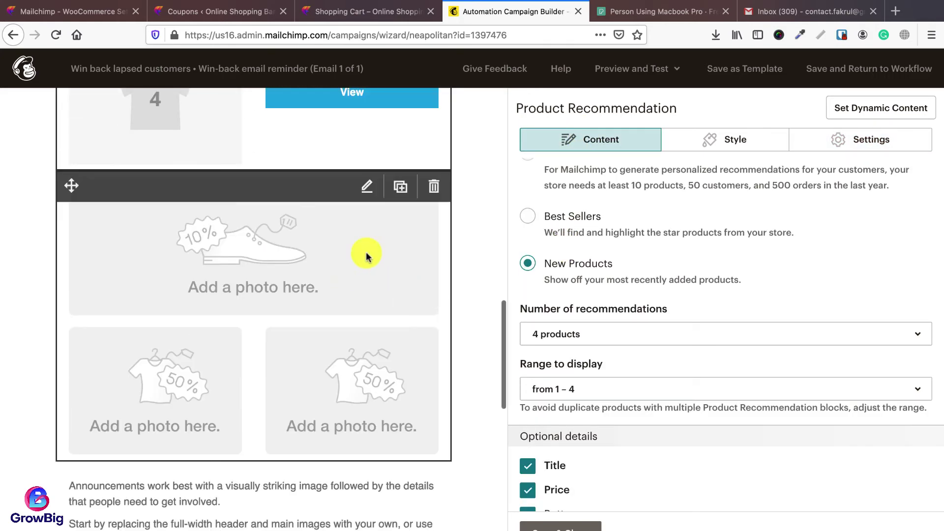
Step: Delete the placeholder photo block and the heading with bullet list block
left_click(434, 186)
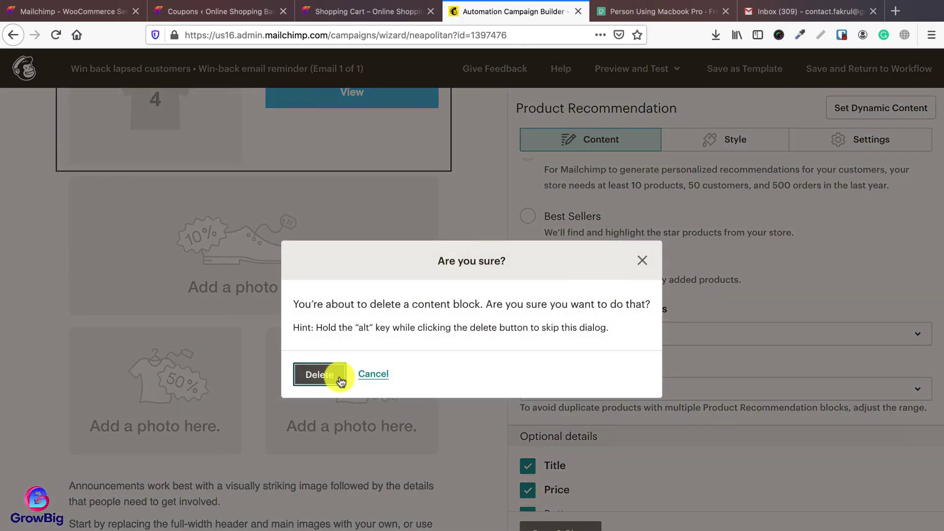
left_click(340, 381)
left_click(435, 305)
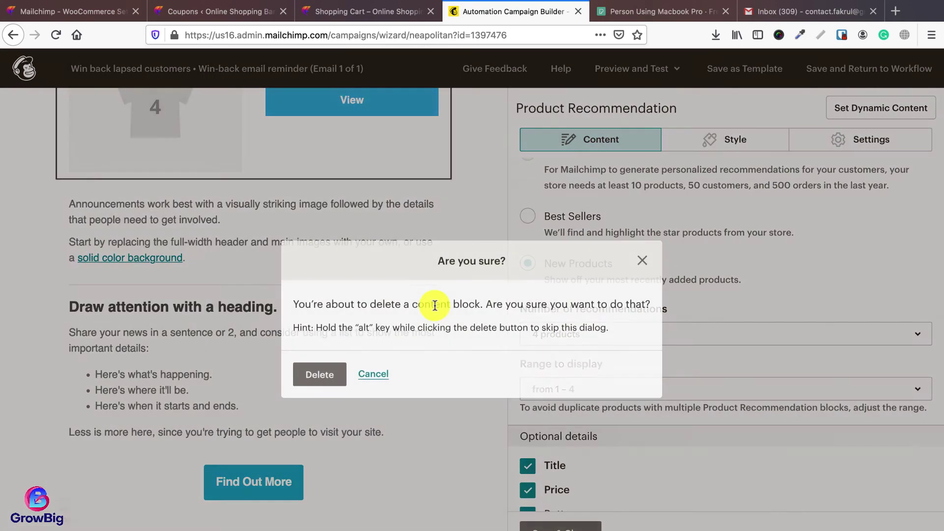
left_click(334, 370)
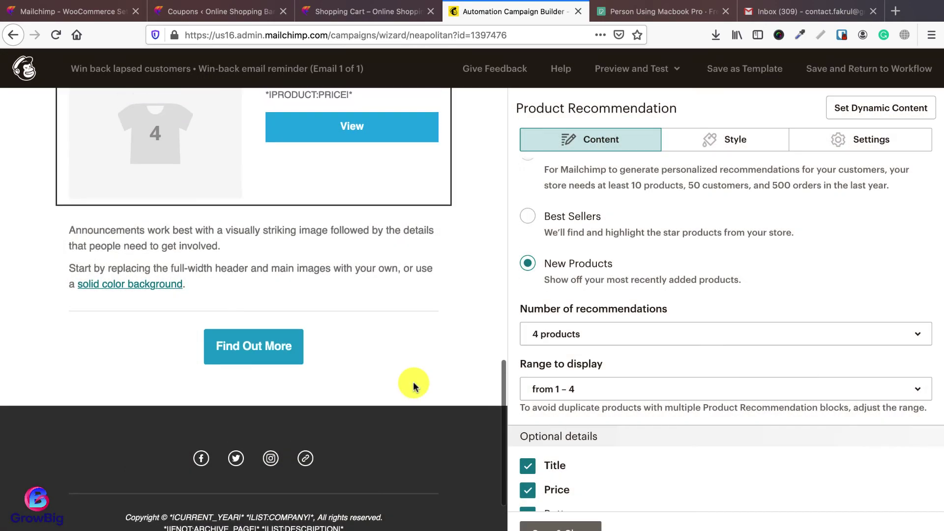
Step: Rewrite the announcement text to offer a 15% flat discount and save it
left_click(373, 281)
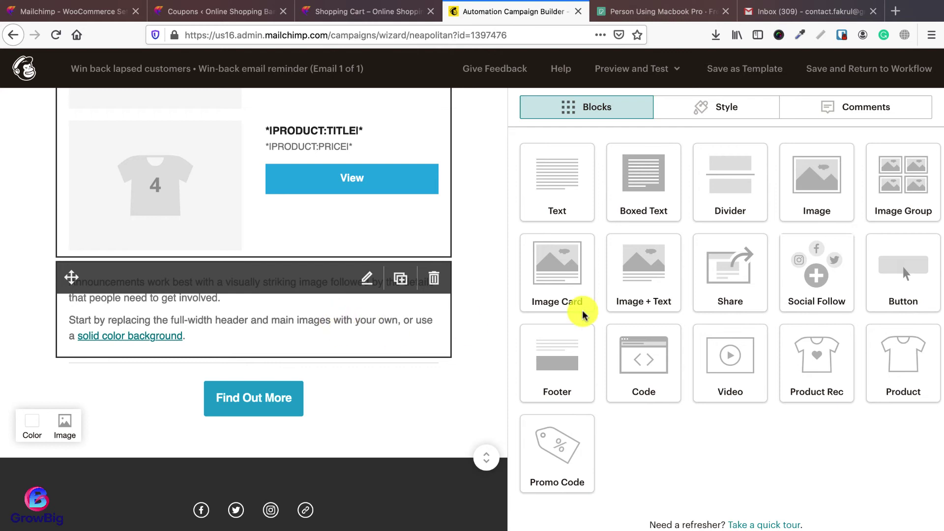
left_click(624, 300)
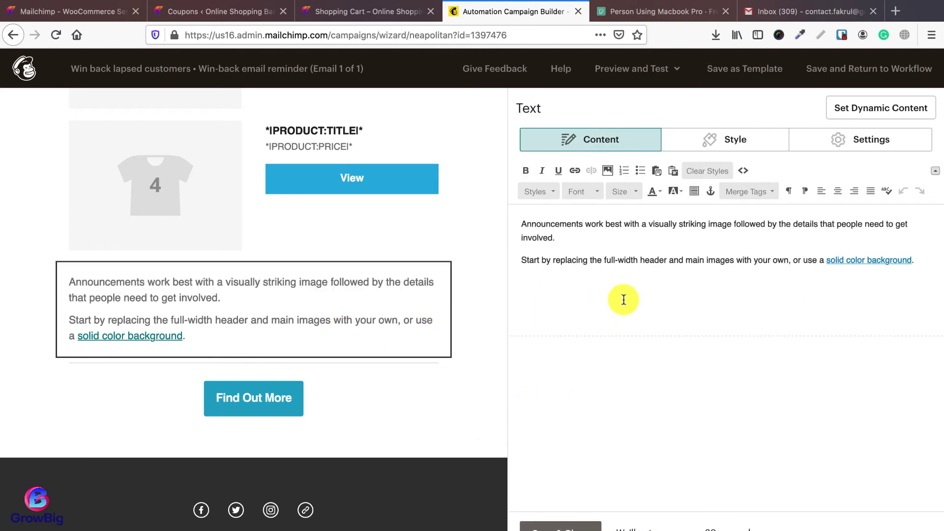
key("ctrl+a")
type("We coll")
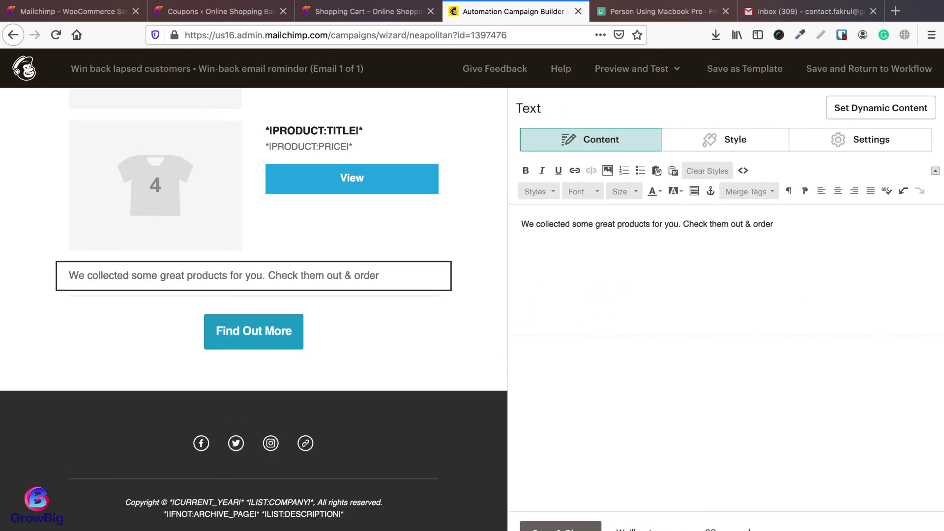
type(" today to get 15% flat discount.")
left_click(560, 527)
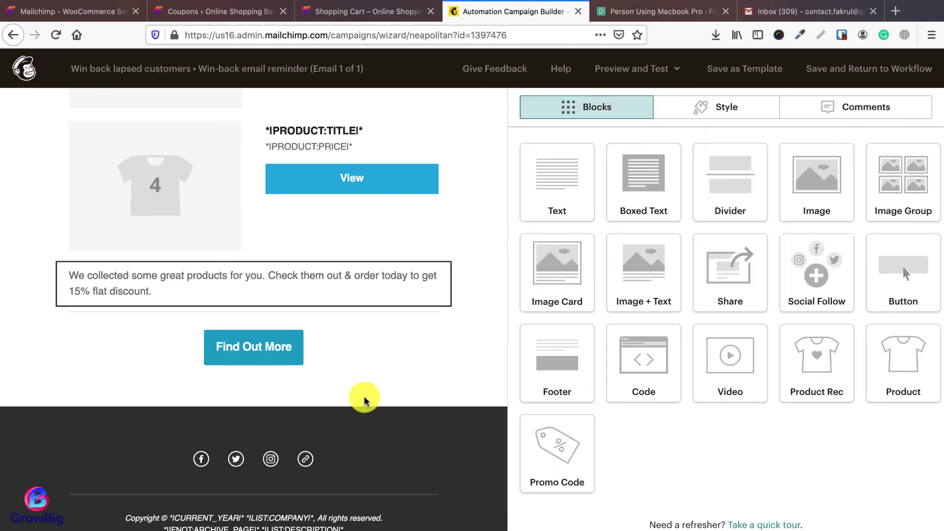
Step: Delete the Find Out More button block and add a promo code block below the text
mouse_move(270, 348)
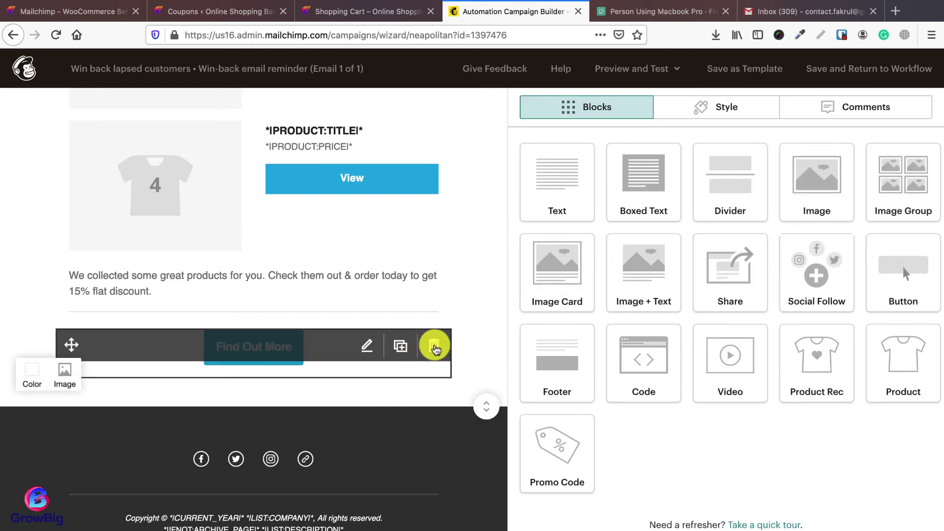
left_click(435, 348)
left_click(317, 374)
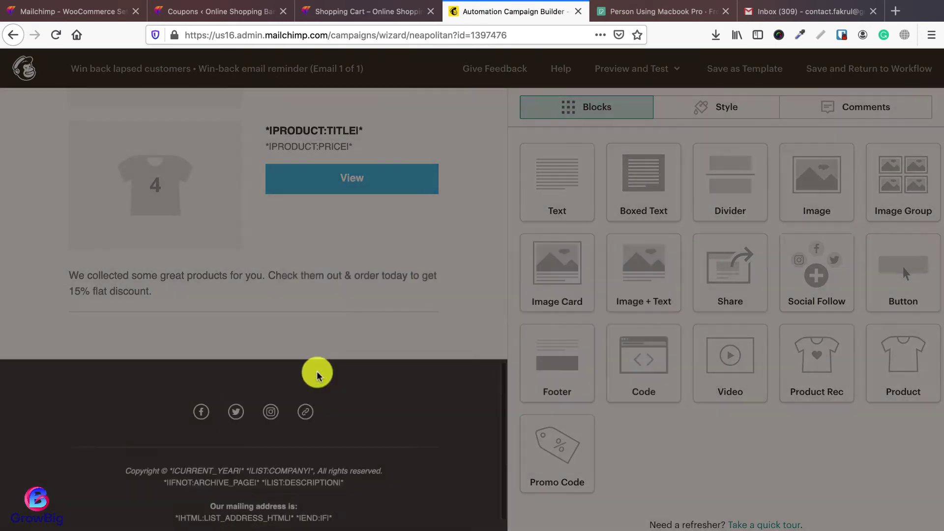
left_click_drag(546, 450, 268, 374)
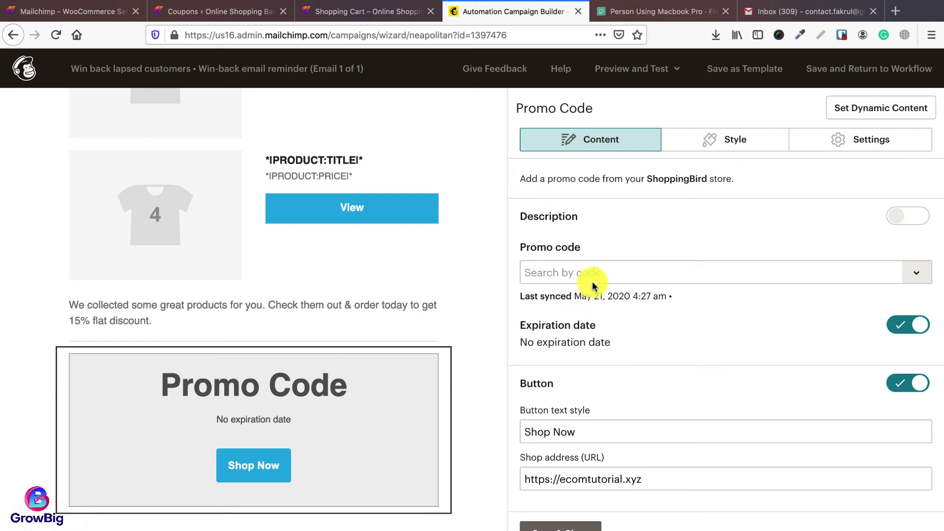
Step: Choose the newyear2021 promo code, label its button Order Now, and save the block
left_click(592, 281)
left_click(44, 11)
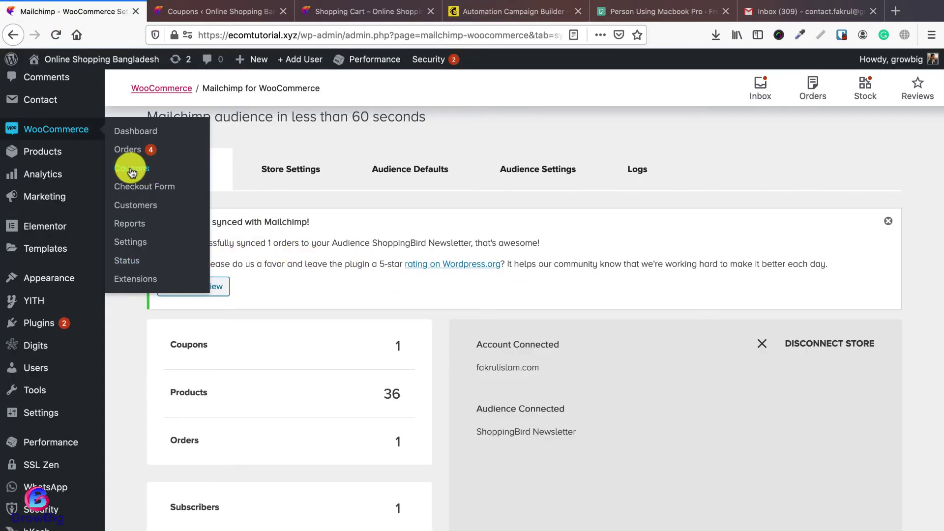
left_click(474, 11)
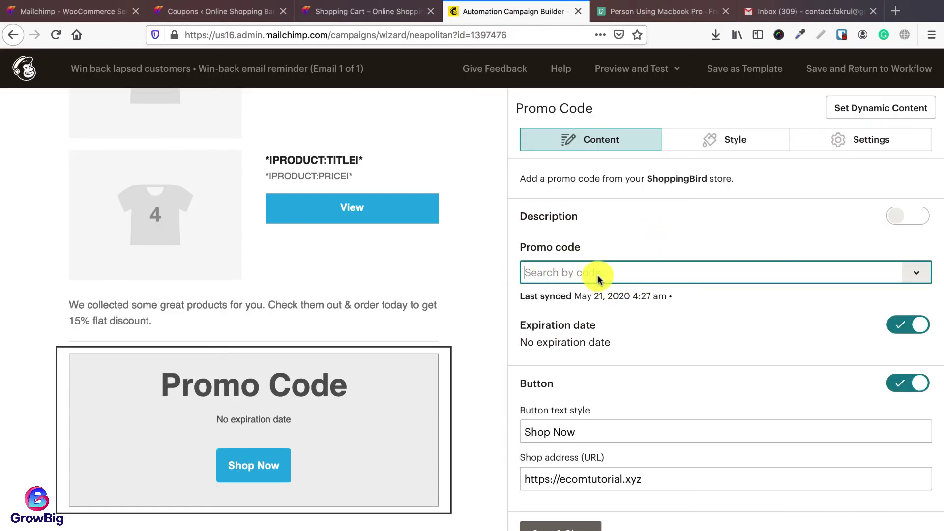
type("year2021")
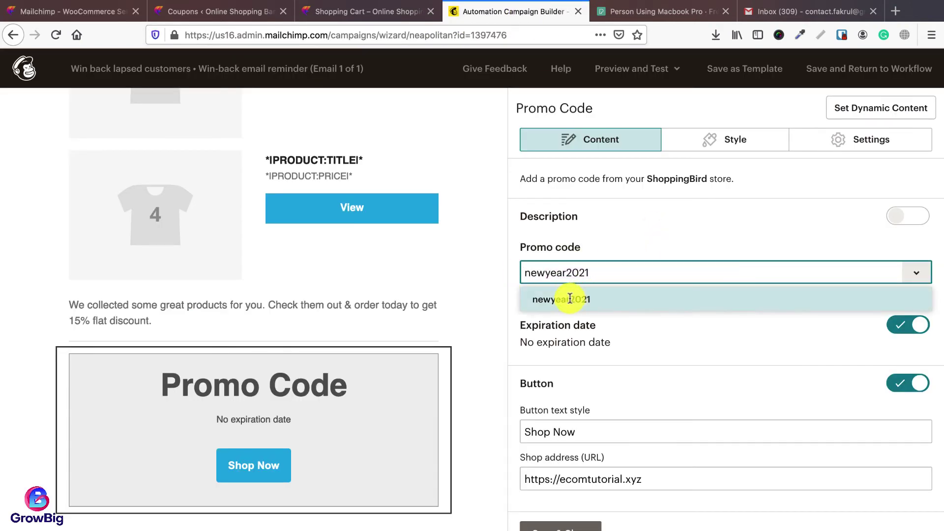
left_click(564, 297)
left_click(616, 432)
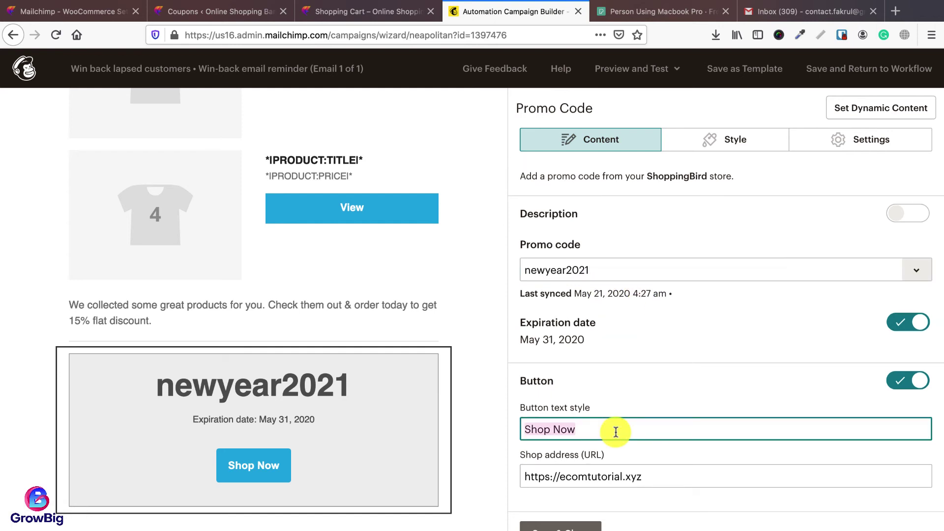
type("Order")
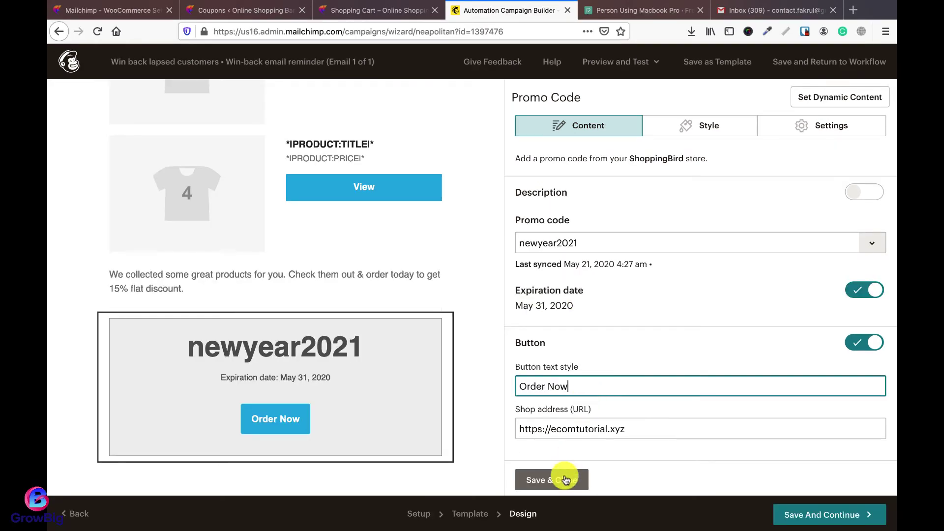
left_click(565, 527)
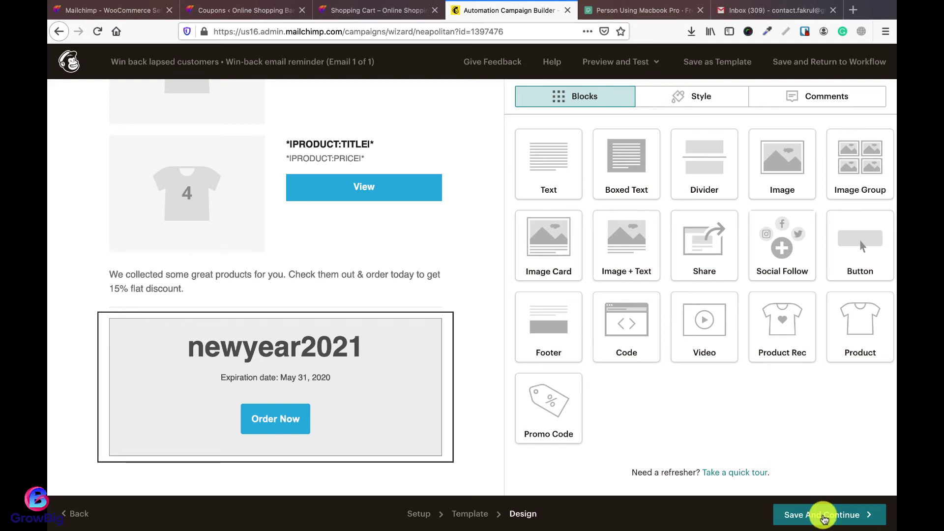
Step: Save the design, review the workflow, and start sending the win-back automation
left_click(816, 511)
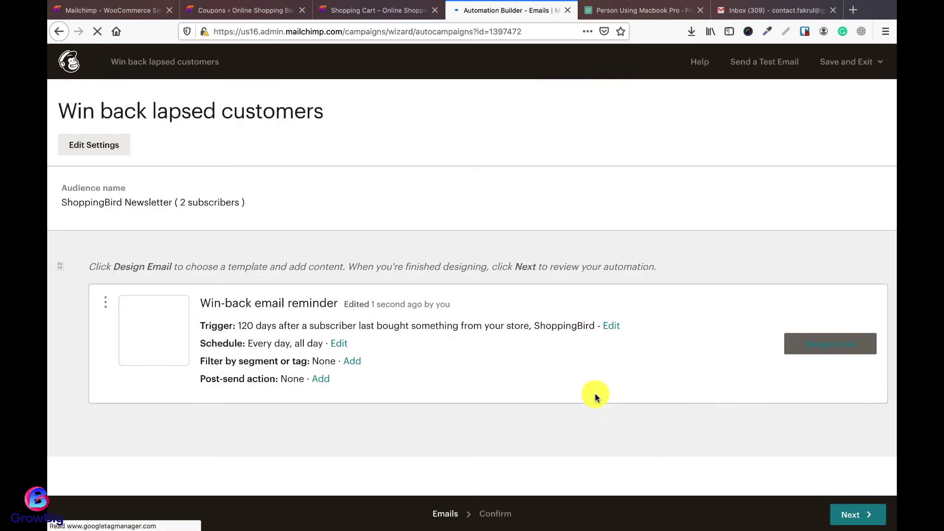
left_click(844, 509)
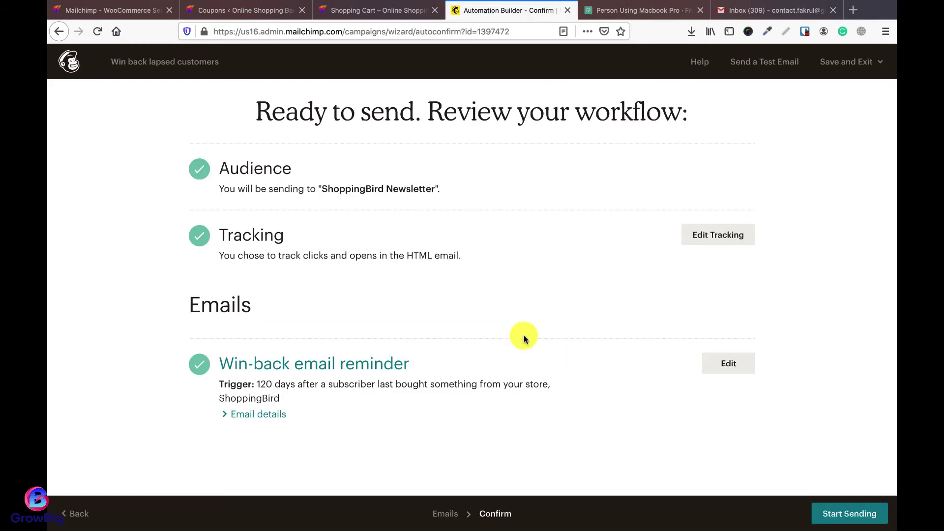
left_click(845, 513)
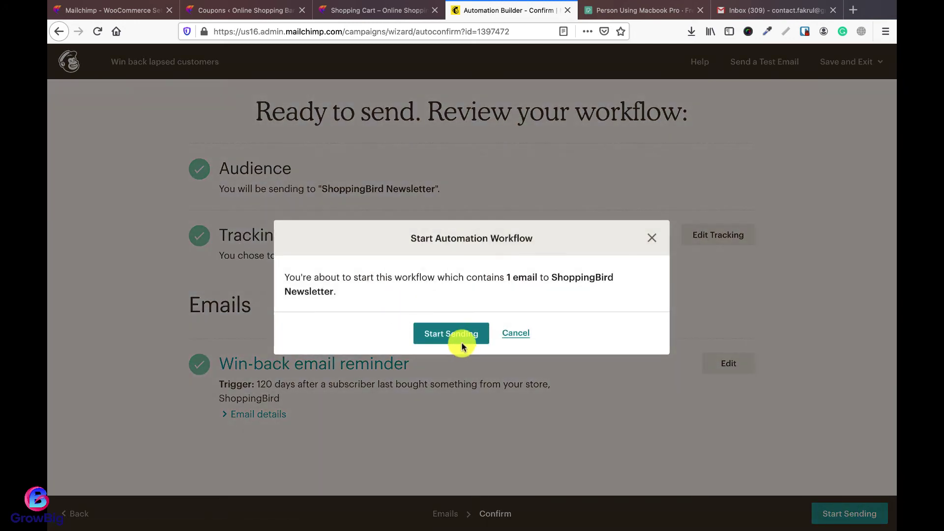
left_click(458, 343)
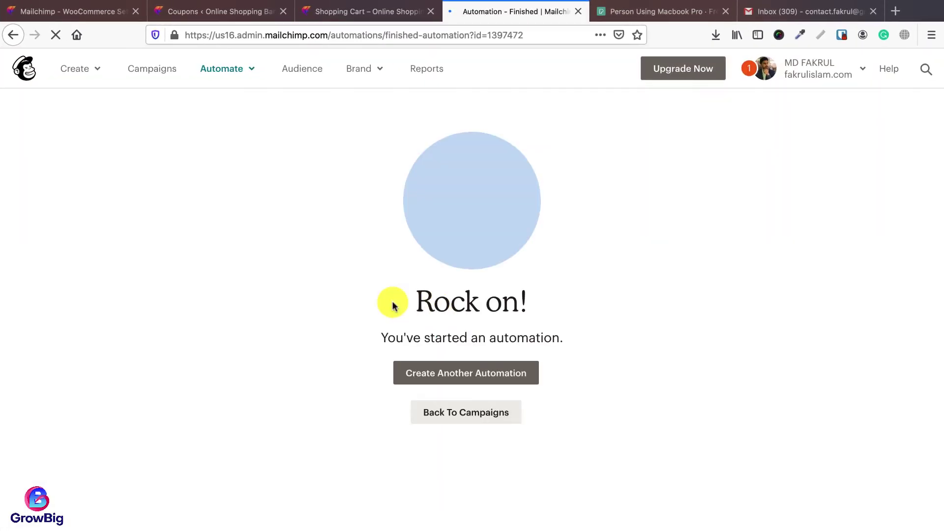
left_click(468, 417)
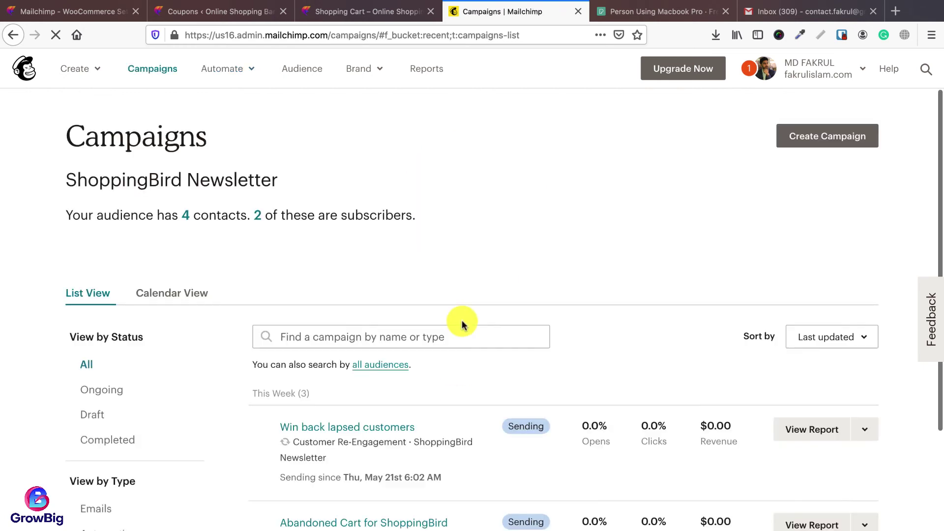
Step: Look over the campaigns list and the store's cart tab, then begin a new campaign
scroll(459, 320, "down", 4)
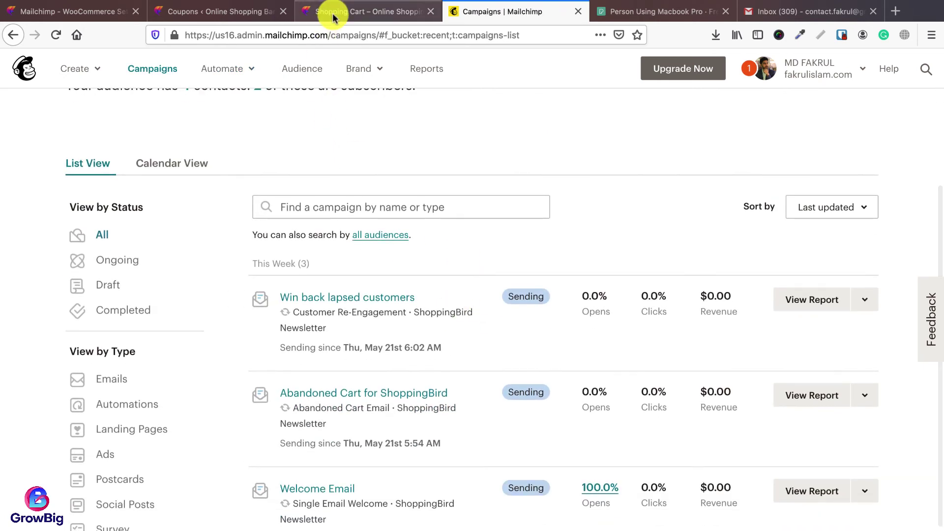
left_click(332, 13)
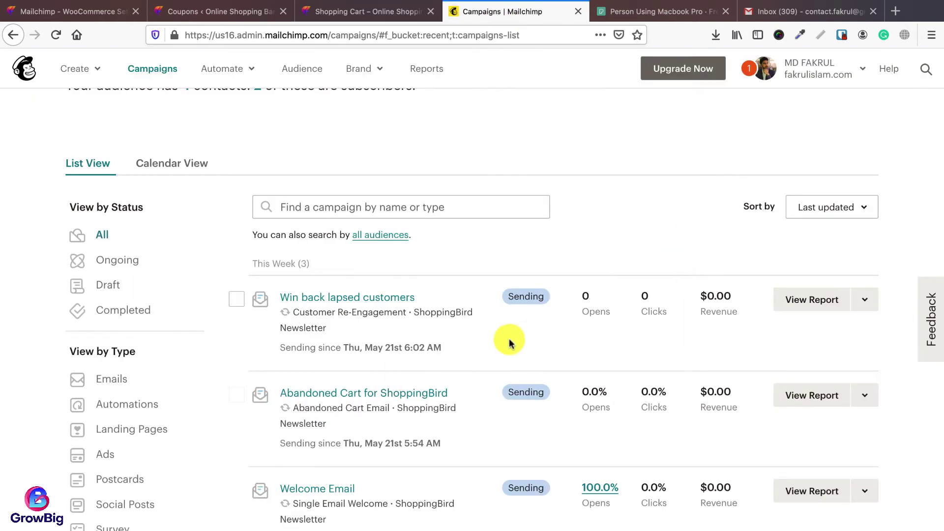
scroll(472, 359, "down", 2)
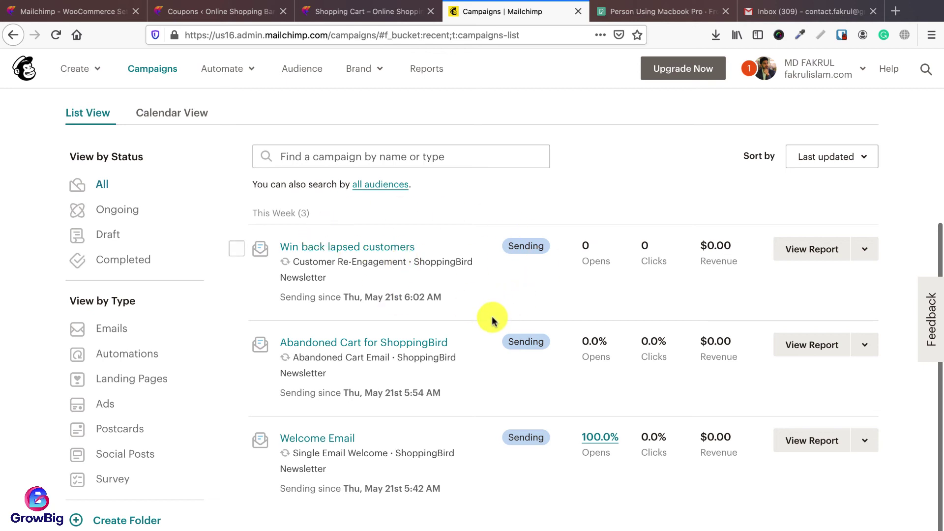
scroll(491, 319, "up", 4)
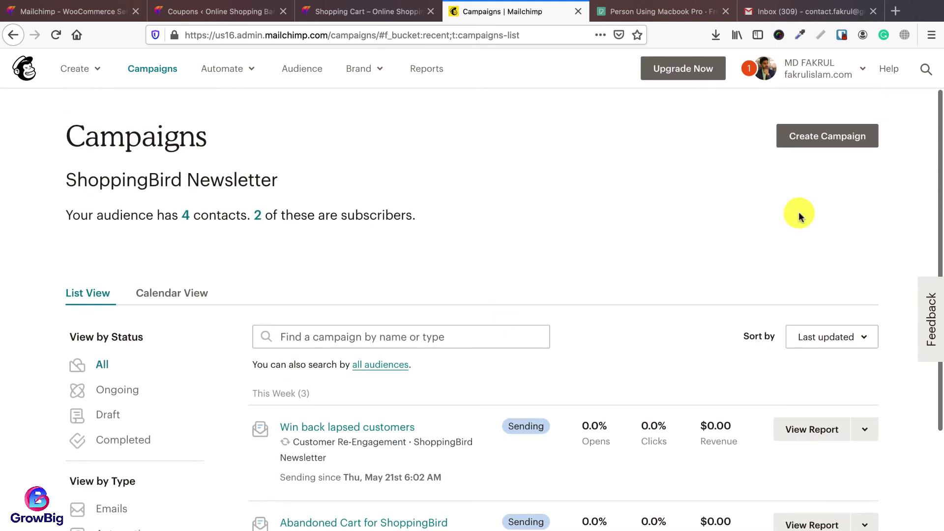
left_click(822, 140)
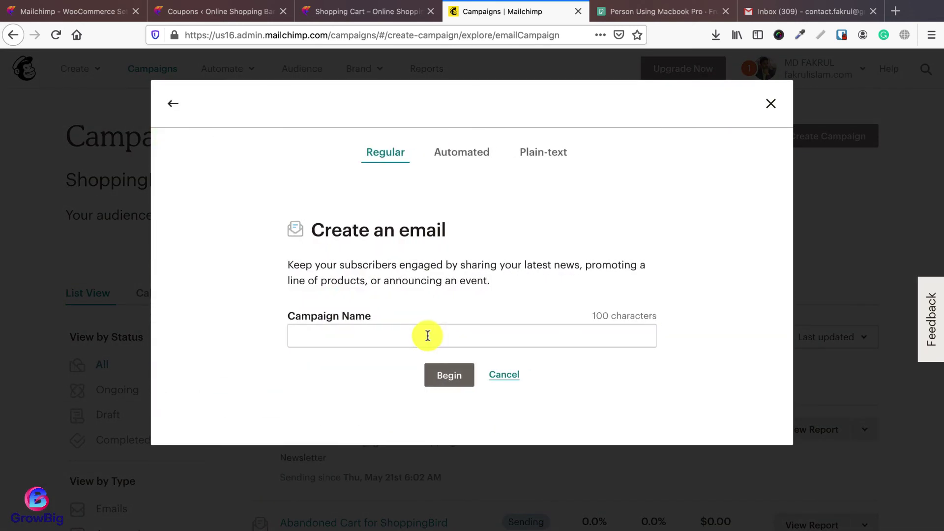
Step: Create a Retarget site visitors e-commerce automation for the ecomtutorial.xyz store
left_click(461, 152)
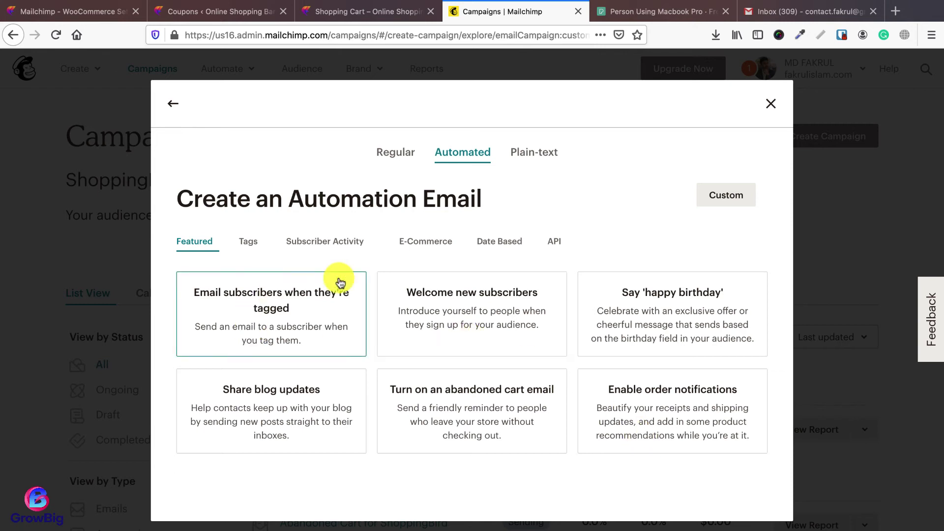
left_click(422, 242)
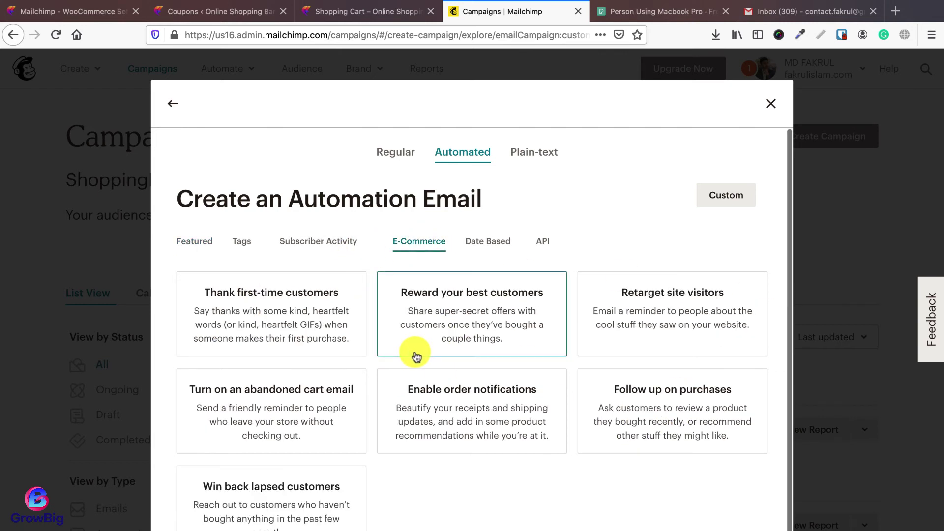
scroll(413, 334, "down", 1)
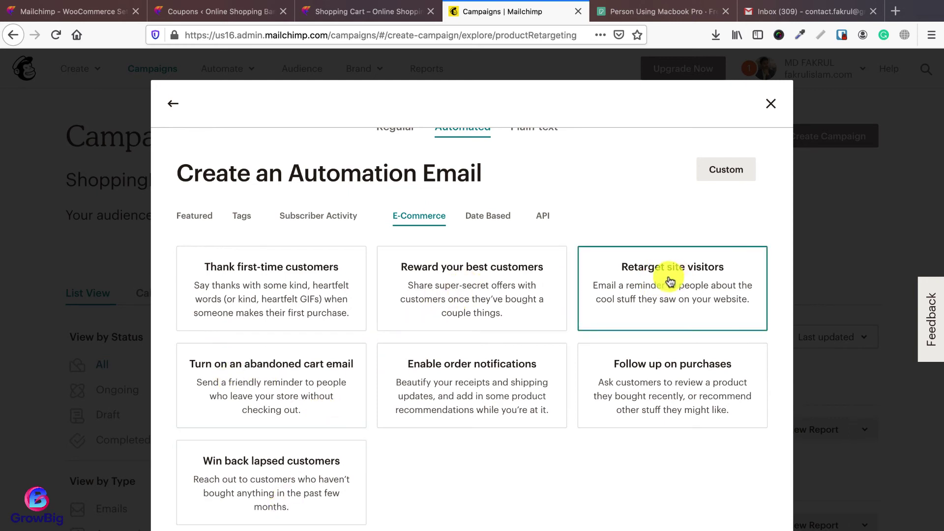
left_click(670, 282)
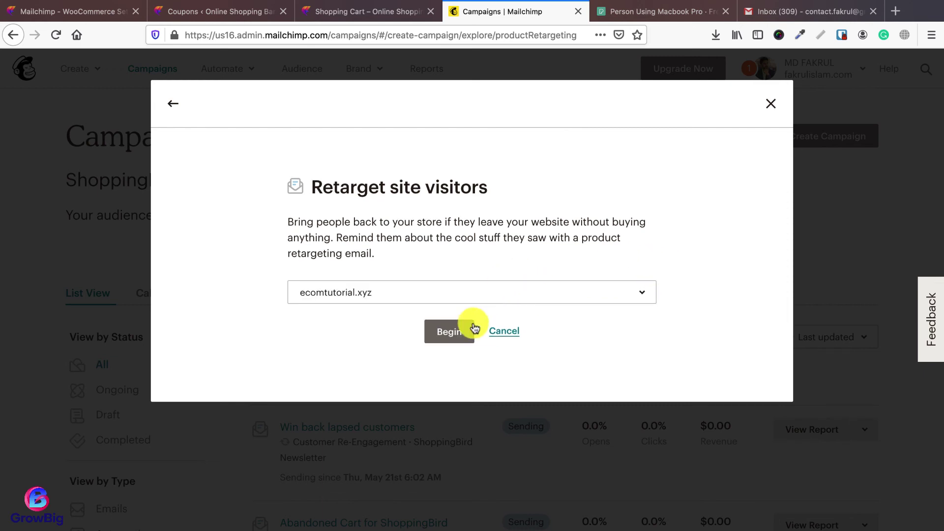
left_click(461, 330)
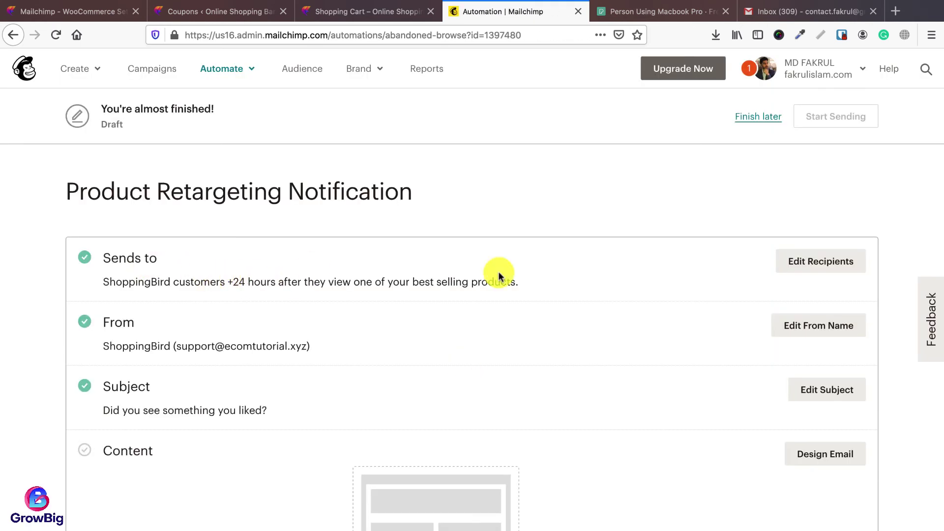
Step: Open and review the retargeting email's recipient settings
left_click(812, 265)
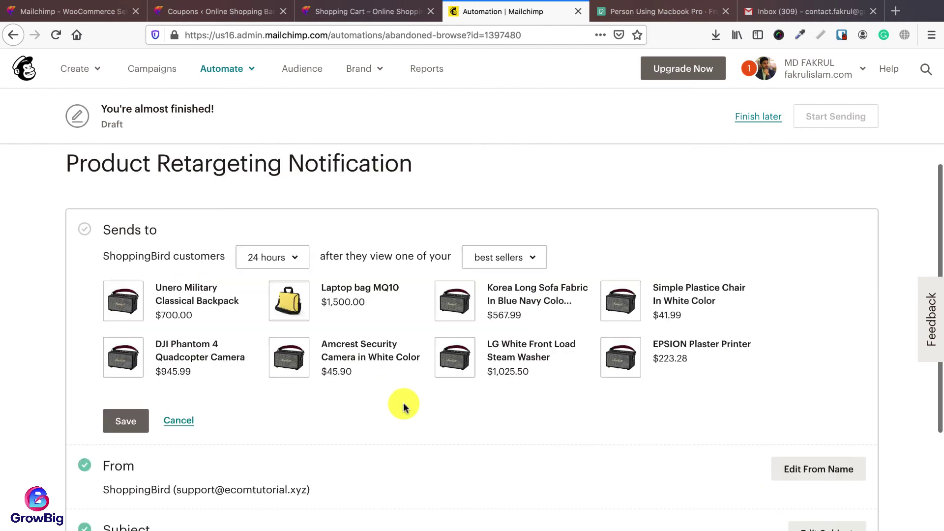
scroll(393, 344, "down", 1)
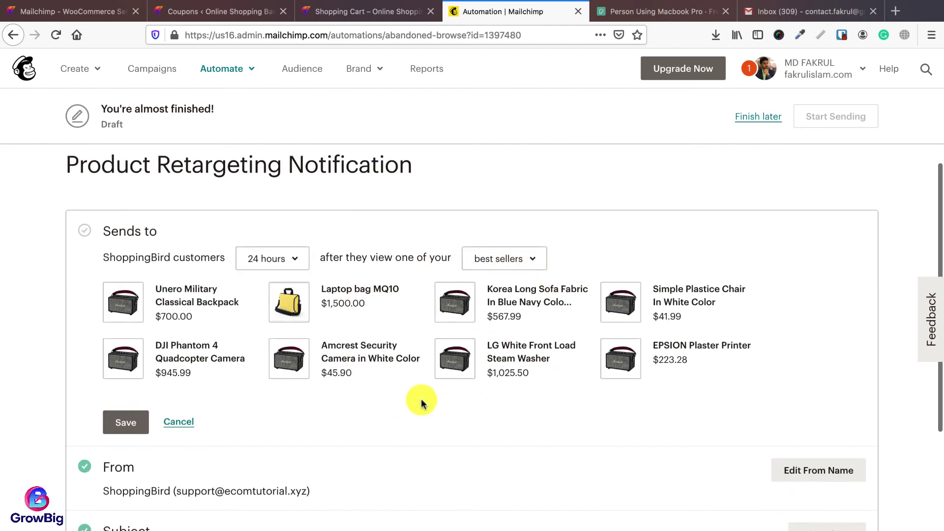
scroll(422, 402, "up", 1)
scroll(421, 402, "up", 1)
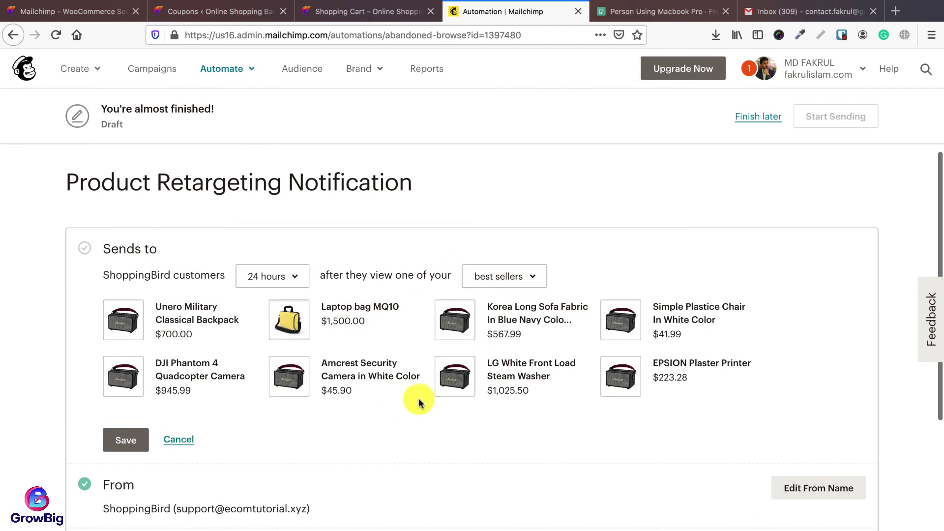
Step: Browse Automated > E-Commerce campaign types in a new Campaigns tab, then go to the store's cart
right_click(155, 74)
left_click(206, 79)
left_click(590, 11)
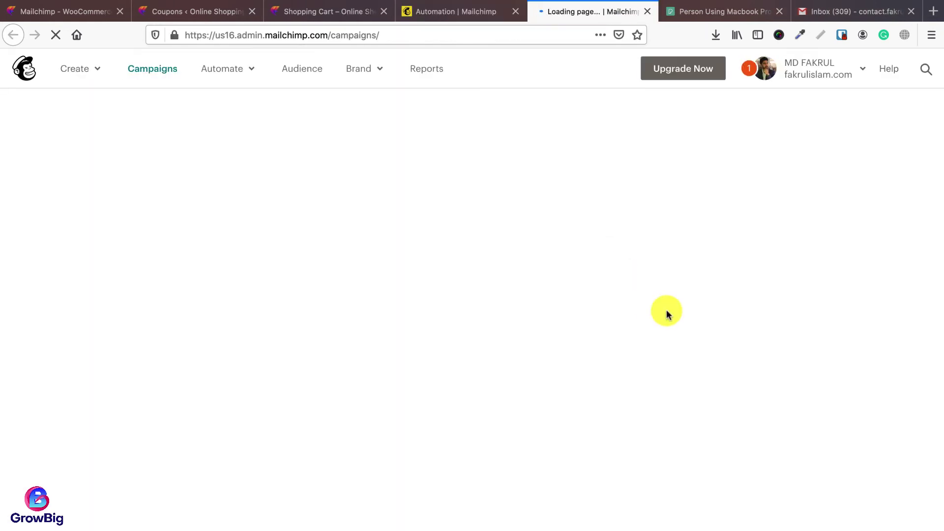
left_click(817, 142)
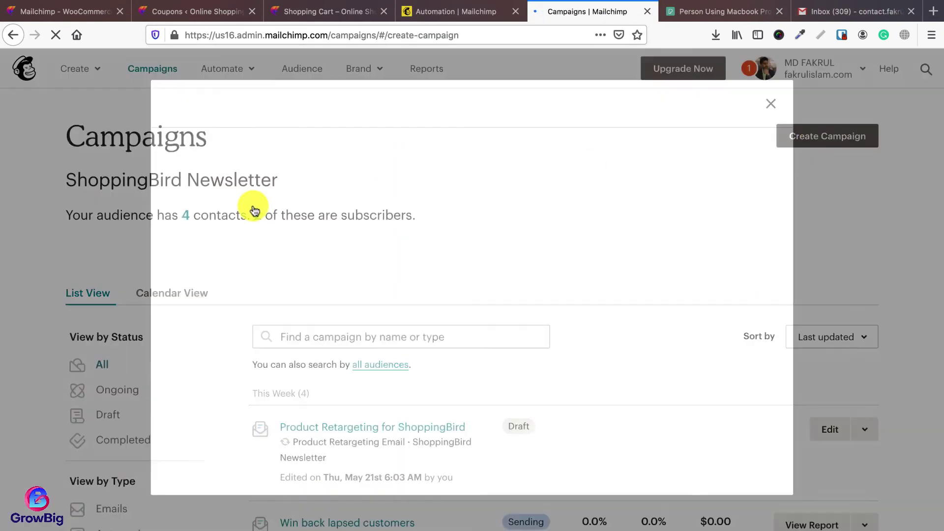
left_click(236, 157)
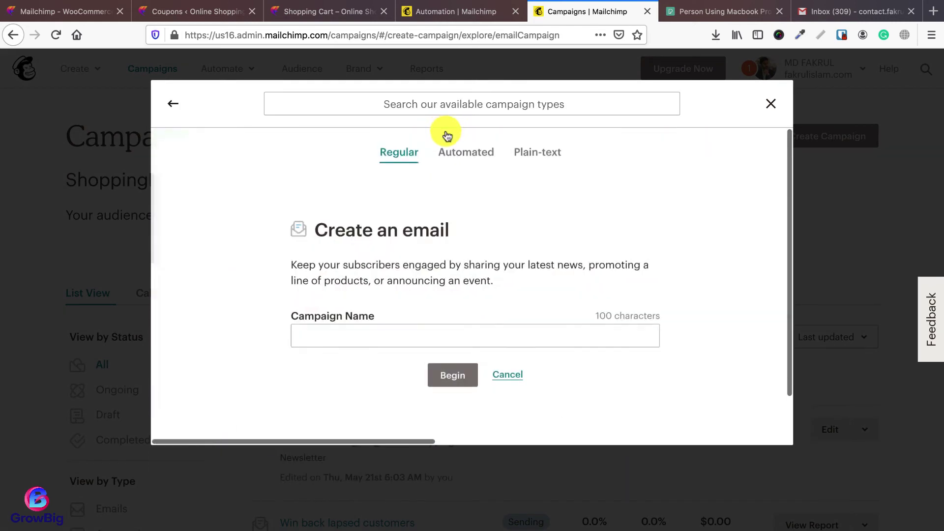
left_click(450, 151)
left_click(442, 249)
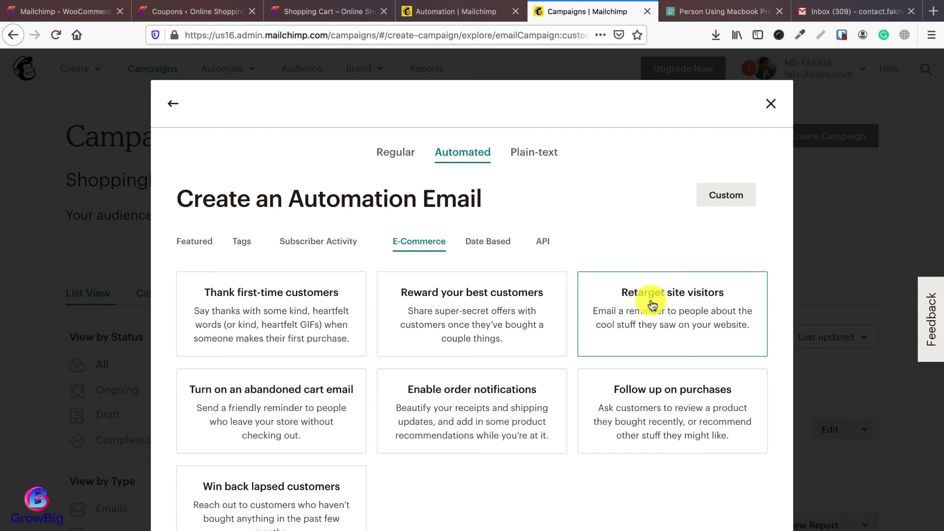
left_click(323, 18)
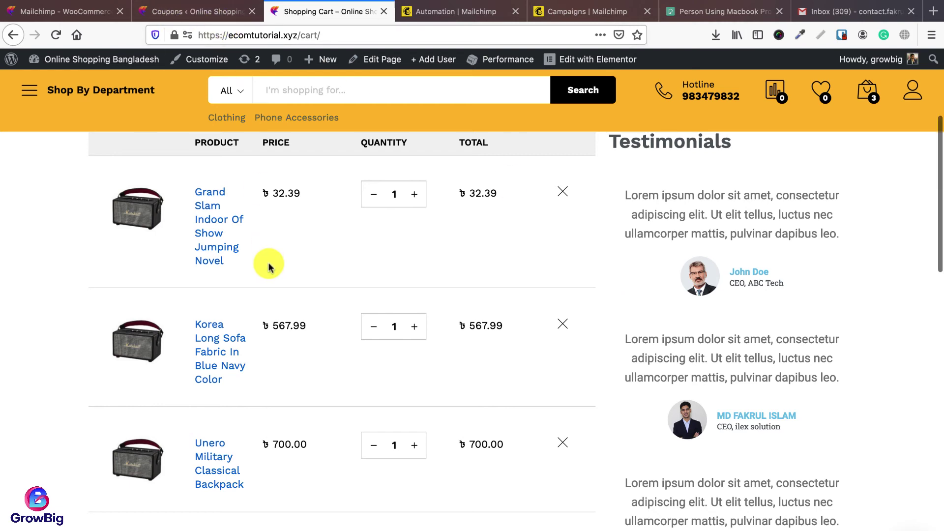
Step: Load the ecomtutorial.xyz home page and scroll to the Bags section with Laptop bag MQ10
key("super+r")
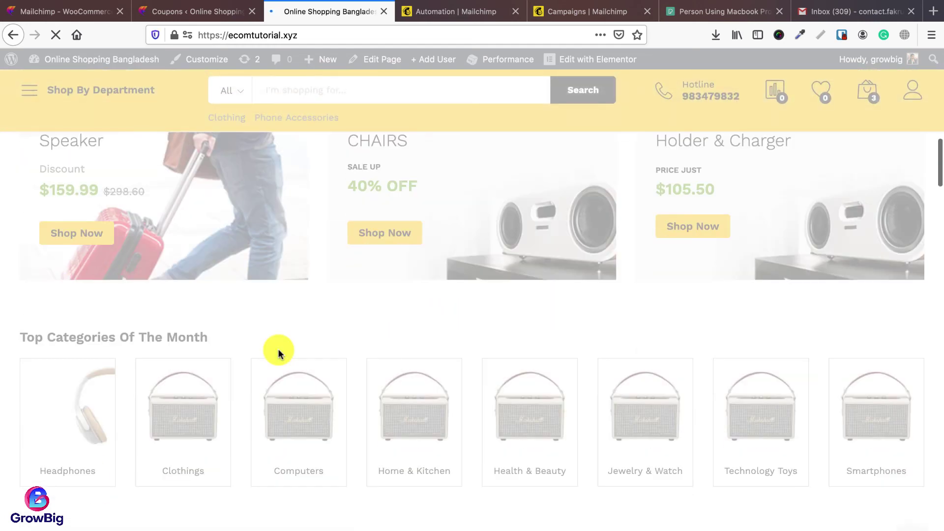
scroll(432, 363, "down", 5)
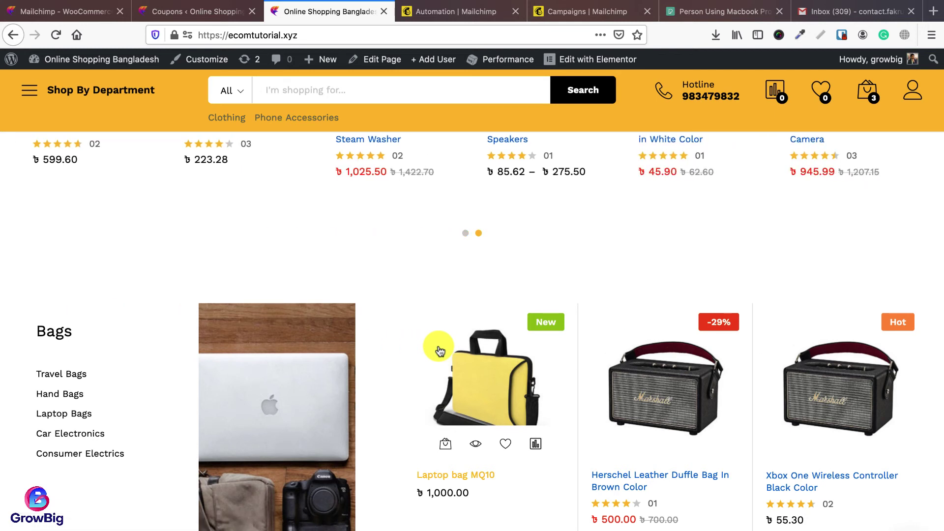
Step: Back in the retargeting draft, keep the 24-hour delay and best sellers as trigger products
left_click(597, 13)
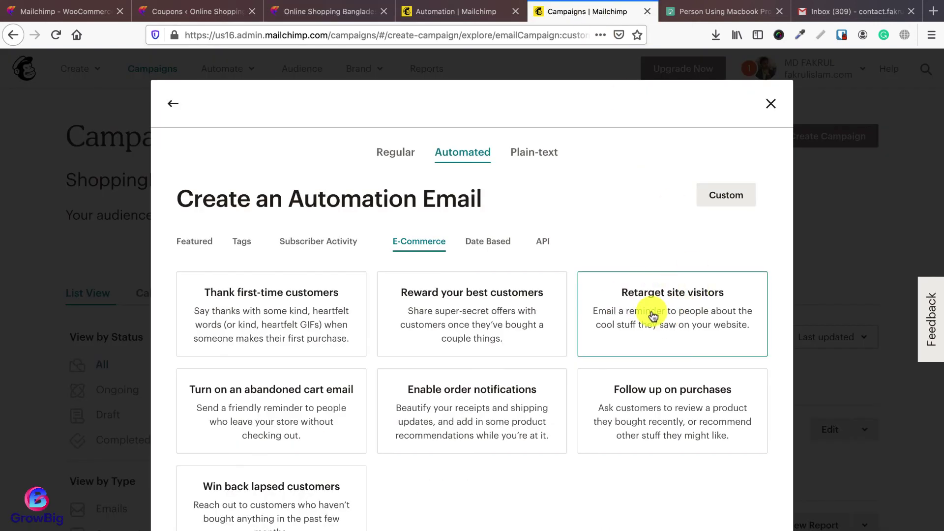
left_click(647, 11)
left_click(460, 12)
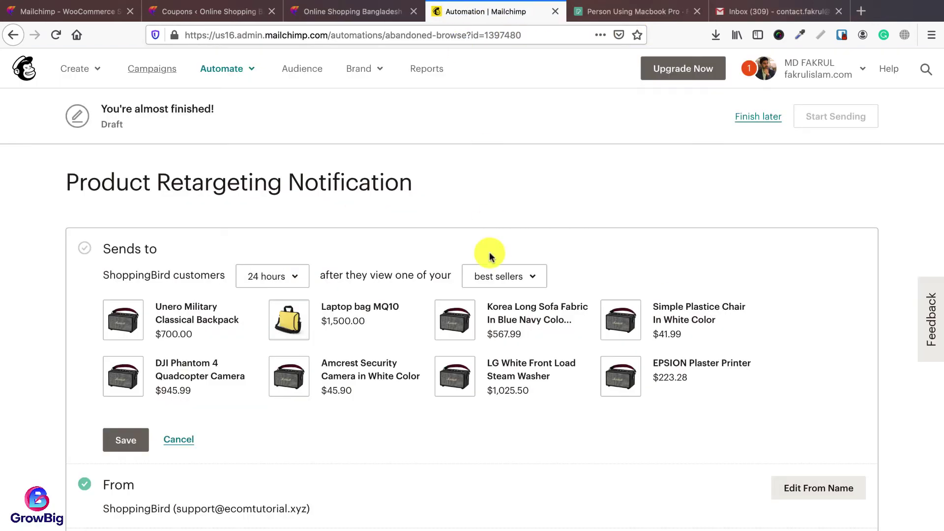
scroll(490, 265, "down", 2)
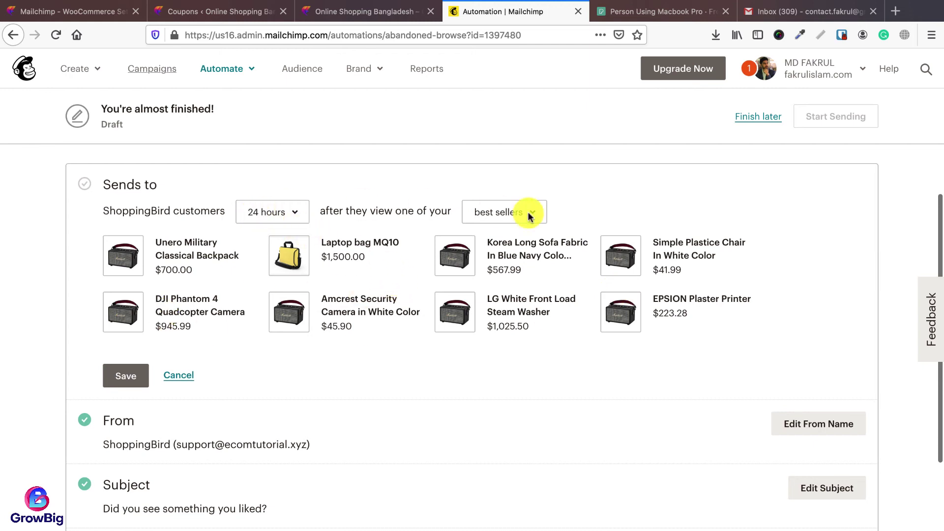
left_click(298, 215)
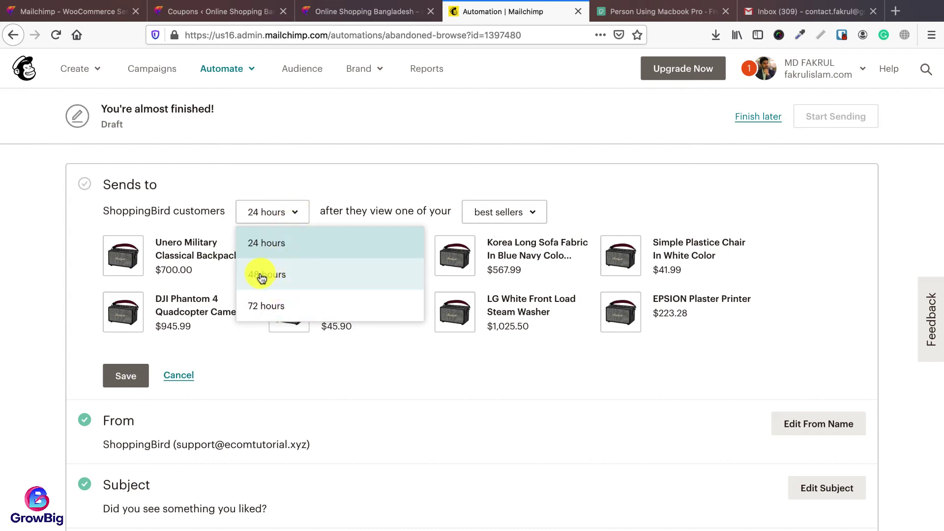
left_click(259, 248)
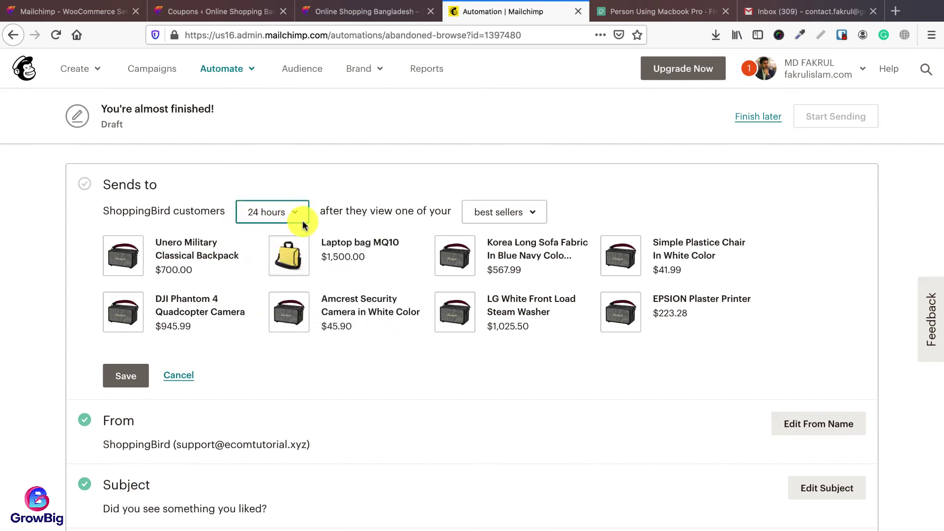
left_click(515, 219)
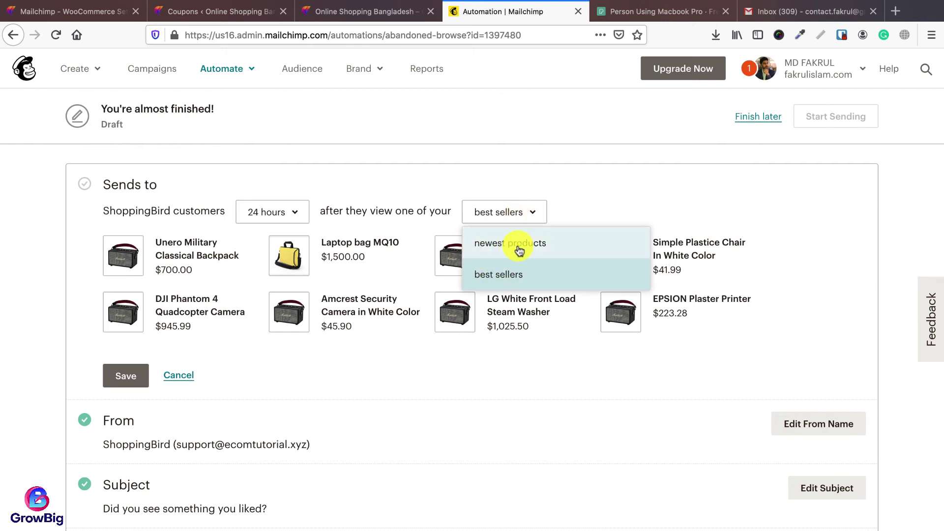
left_click(507, 280)
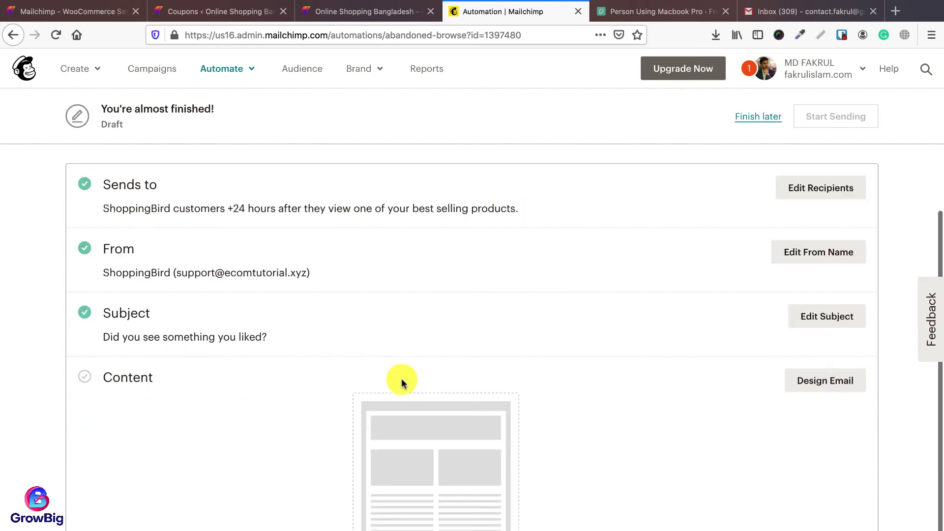
Step: Confirm the ShoppingBird sender and subject 'Did you see something you liked?', then start designing
left_click(788, 264)
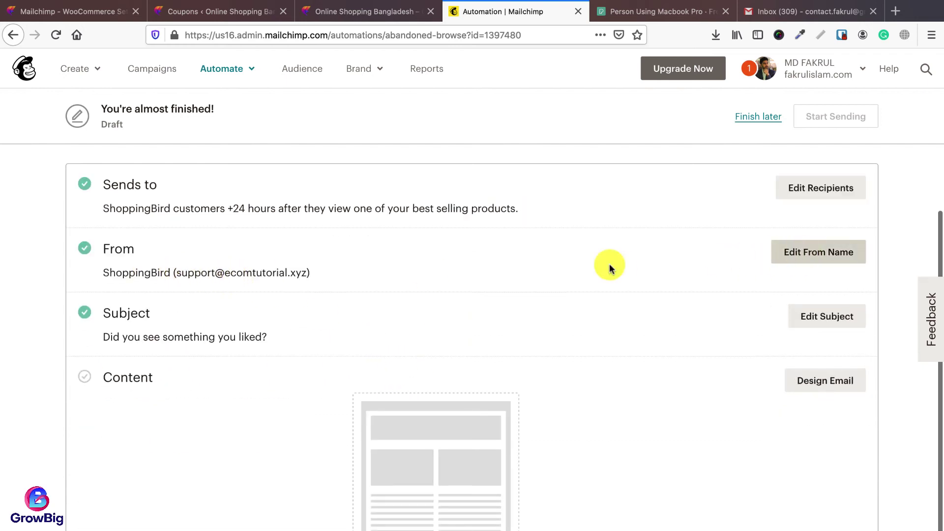
left_click(192, 297)
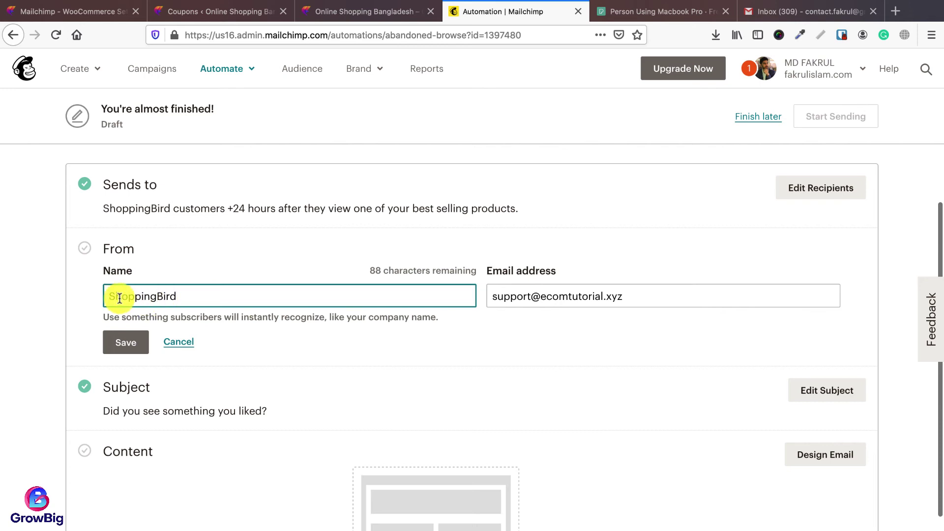
left_click(501, 295)
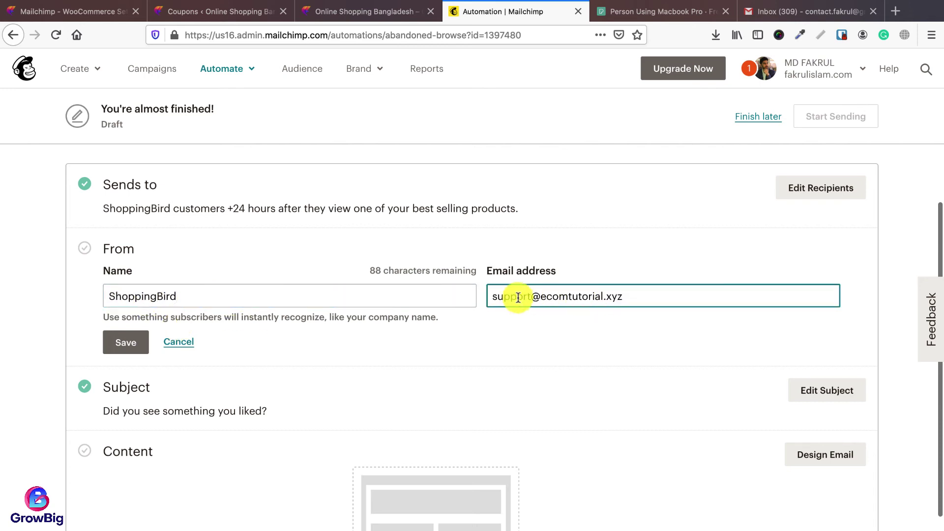
left_click(126, 343)
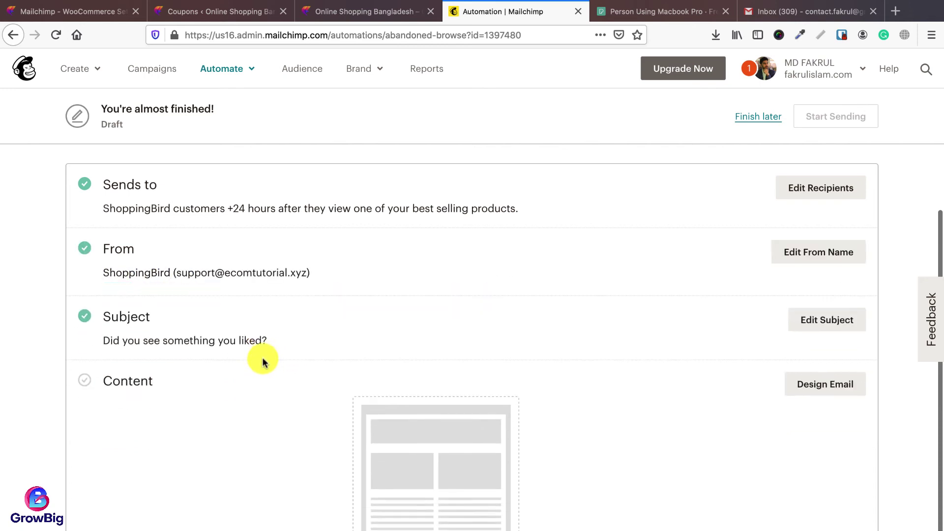
left_click(305, 338)
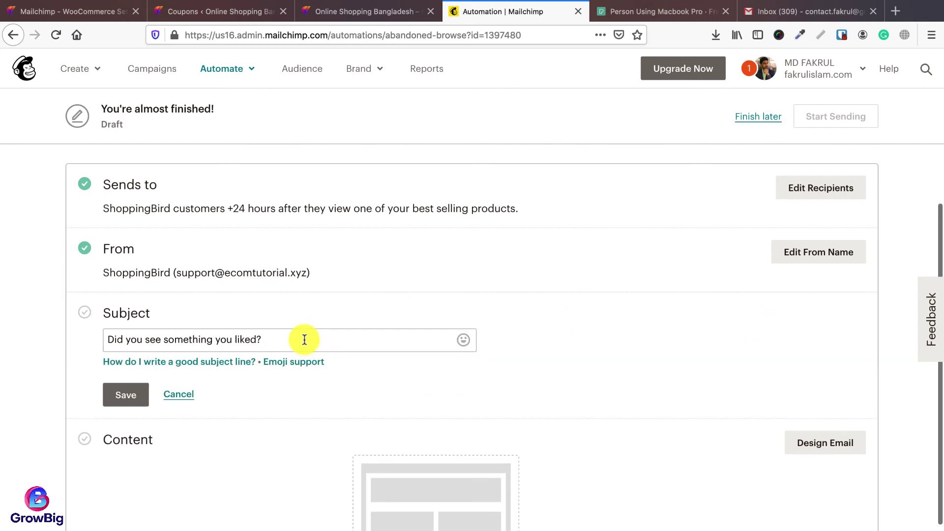
left_click(302, 334)
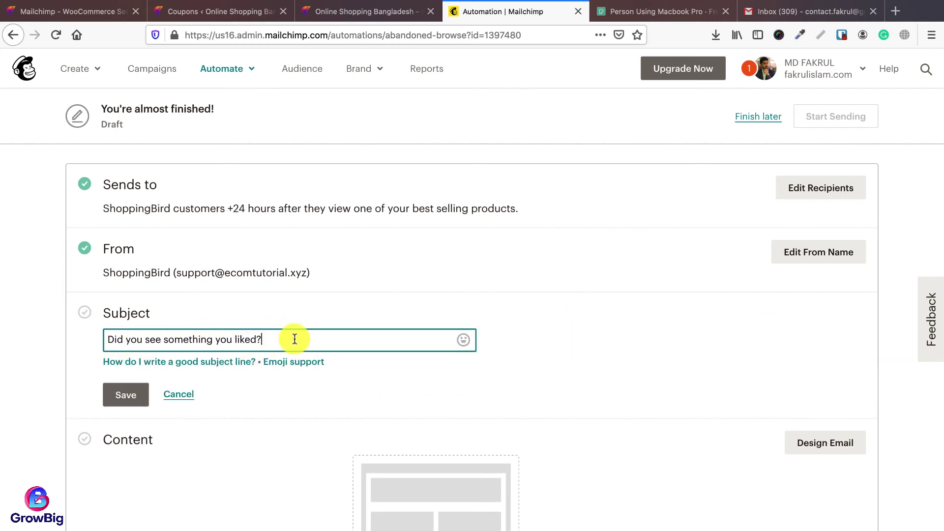
left_click(124, 394)
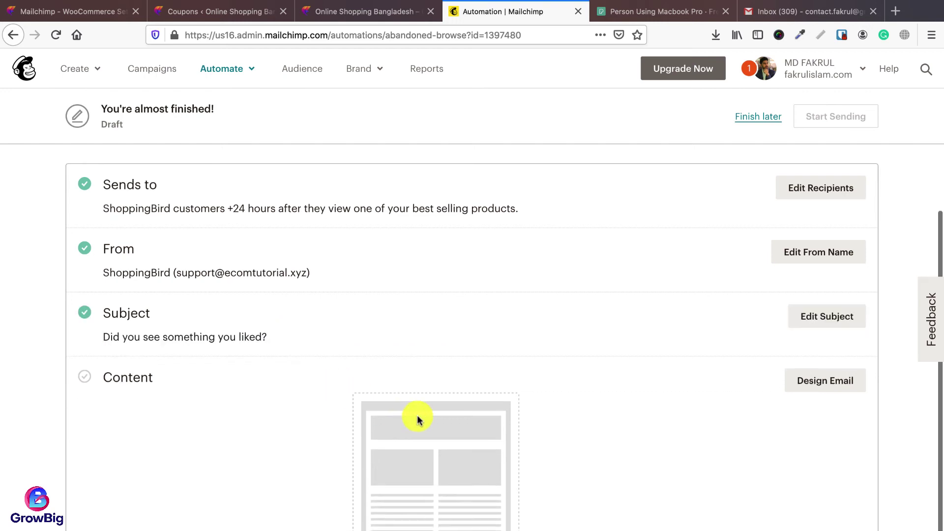
scroll(421, 389, "down", 1)
left_click(817, 362)
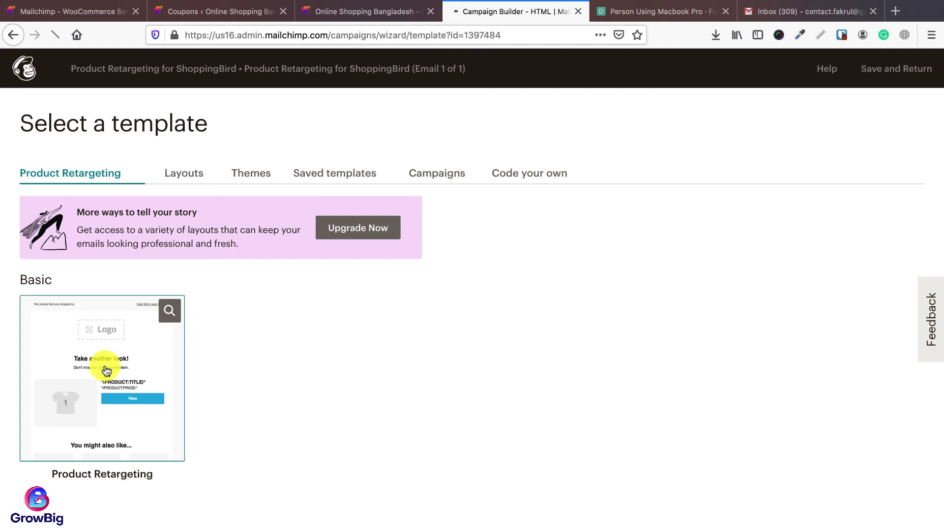
Step: Use the Product Retargeting template and swap its logo for the ShoppingBird image at about 80%
left_click(107, 371)
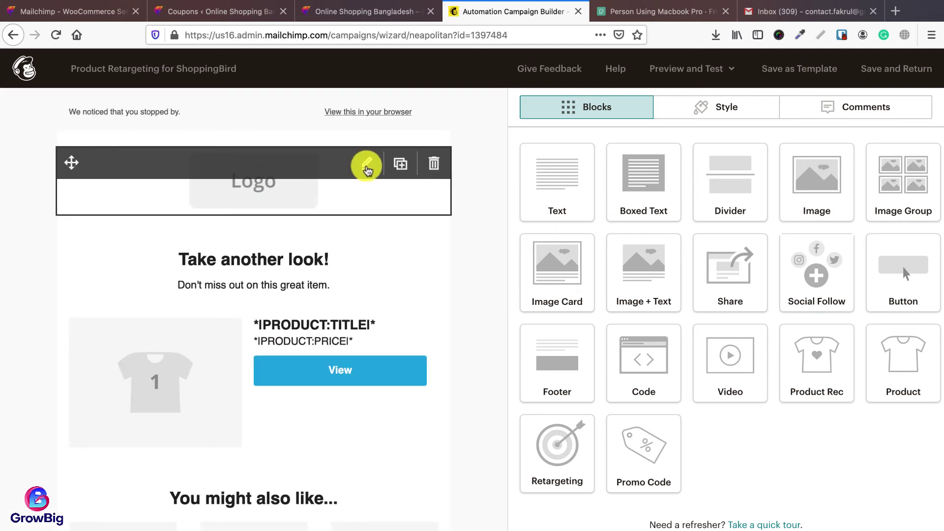
left_click(368, 164)
left_click(603, 195)
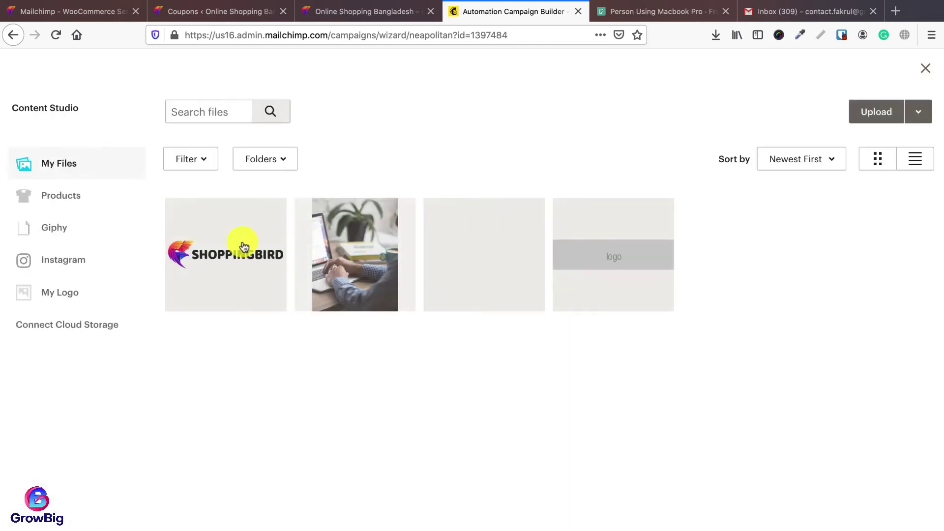
left_click(241, 246)
left_click_drag(930, 271, 856, 270)
Step: Change the 'Take another look!' heading to 'You forgot something!' and save the text block
left_click(368, 281)
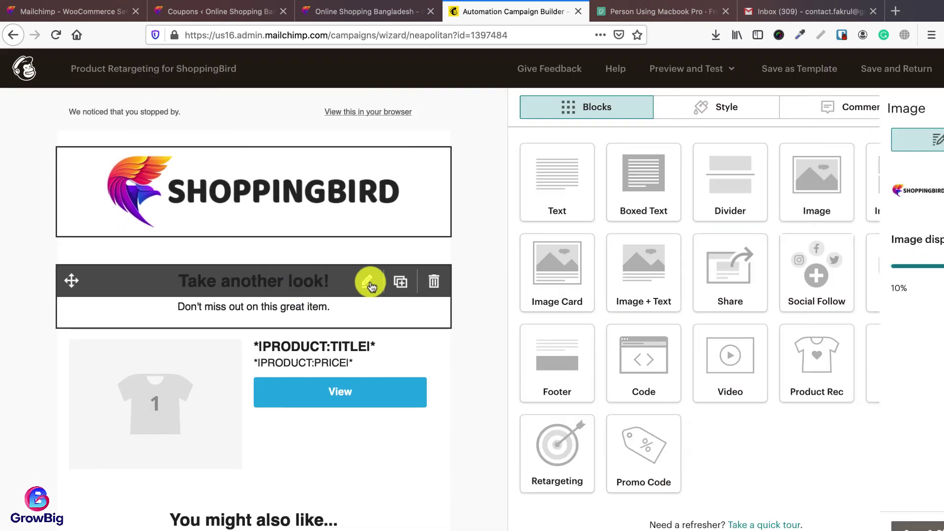
triple_click(634, 228)
type("You forgot something!")
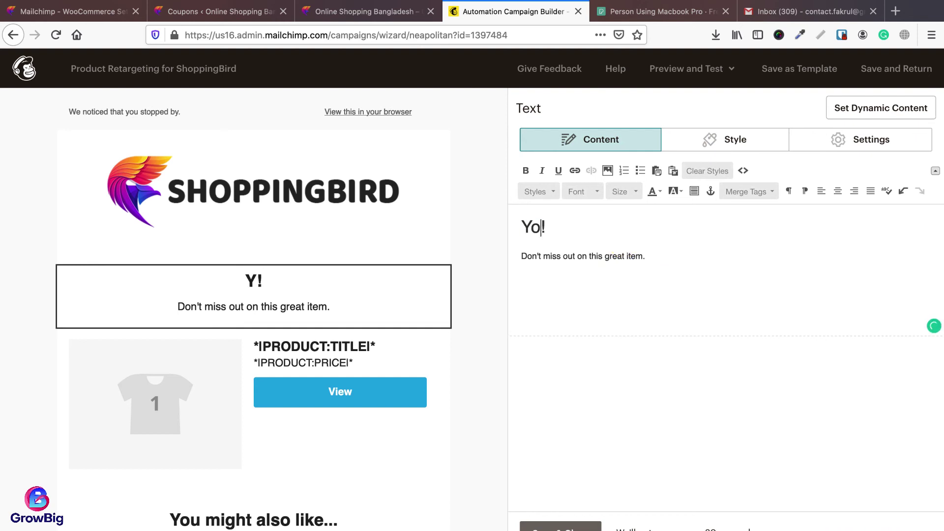
scroll(403, 347, "down", 4)
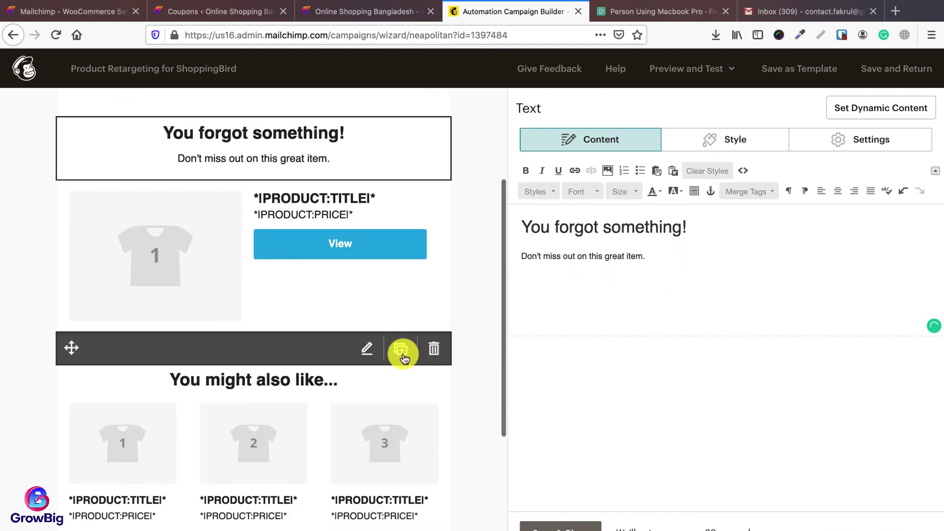
scroll(344, 284, "up", 1)
scroll(300, 289, "down", 4)
scroll(289, 219, "up", 2)
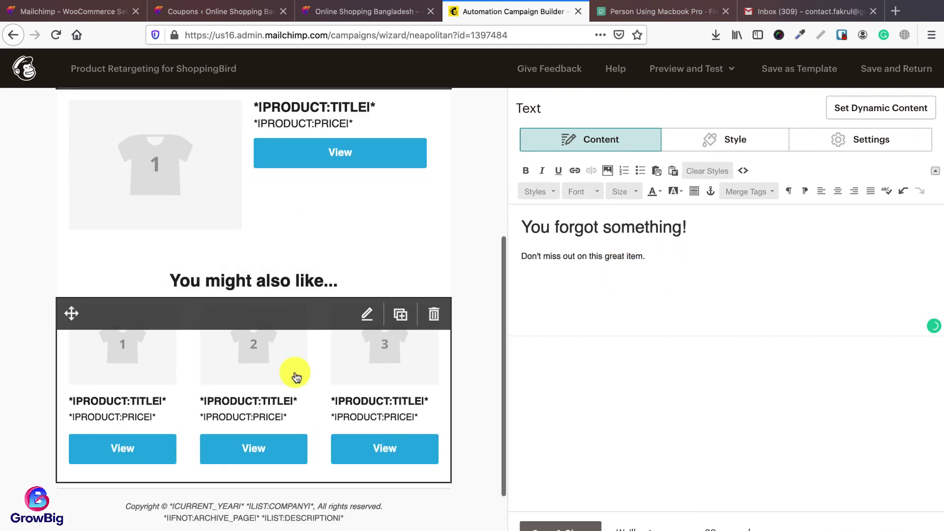
scroll(295, 373, "down", 1)
scroll(242, 219, "up", 2)
scroll(314, 343, "down", 3)
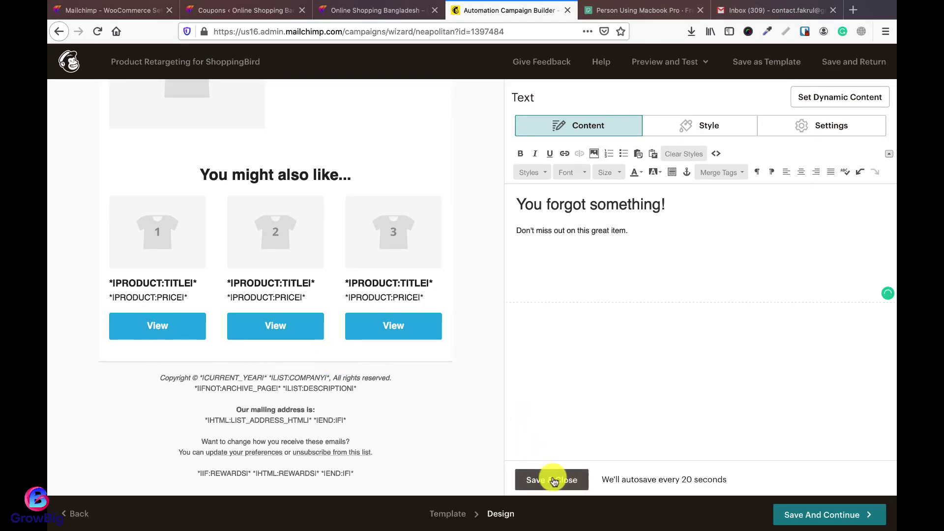
left_click(549, 480)
Step: Save the design, start sending the retargeting automation, and go back to the campaigns list
left_click(812, 513)
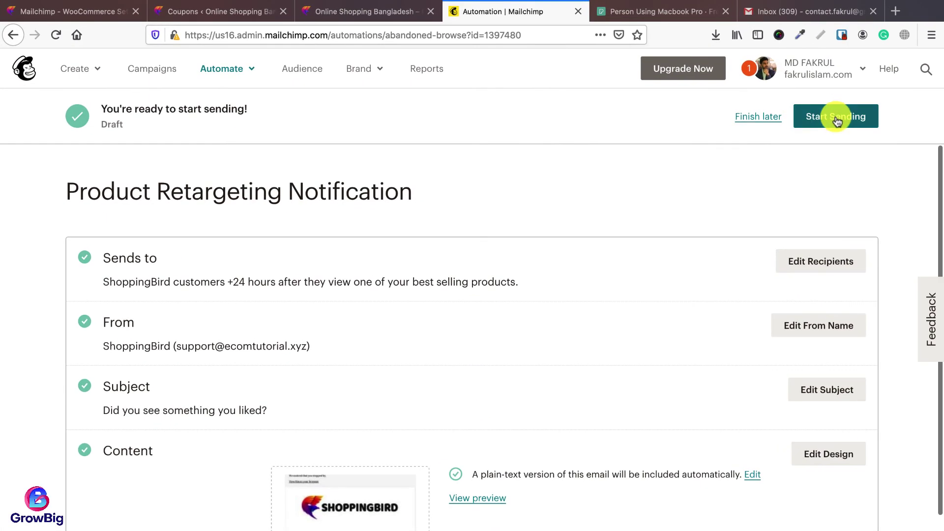
left_click(802, 106)
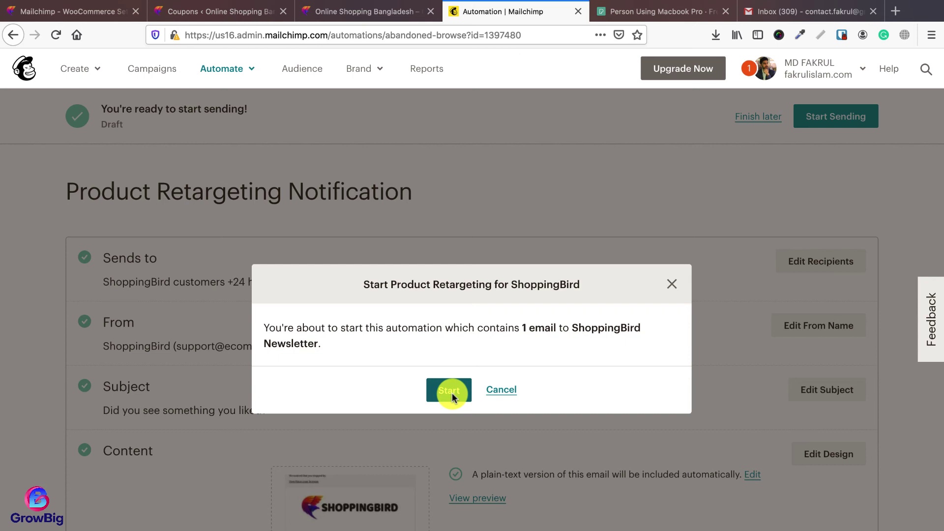
left_click(451, 393)
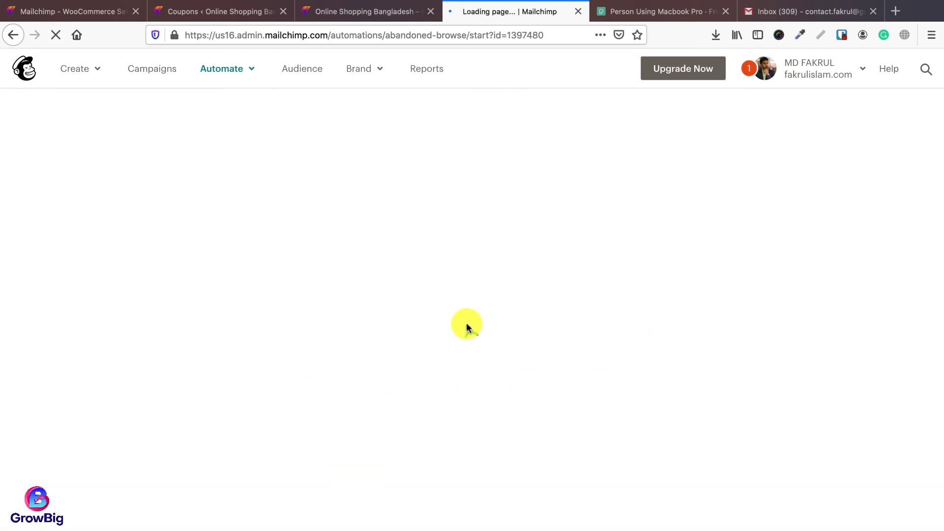
left_click(467, 411)
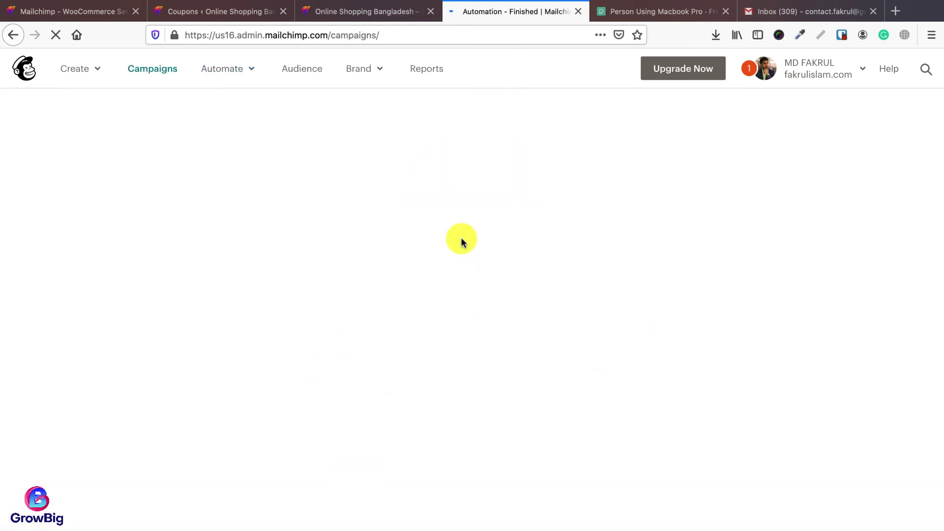
scroll(476, 375, "up", 3)
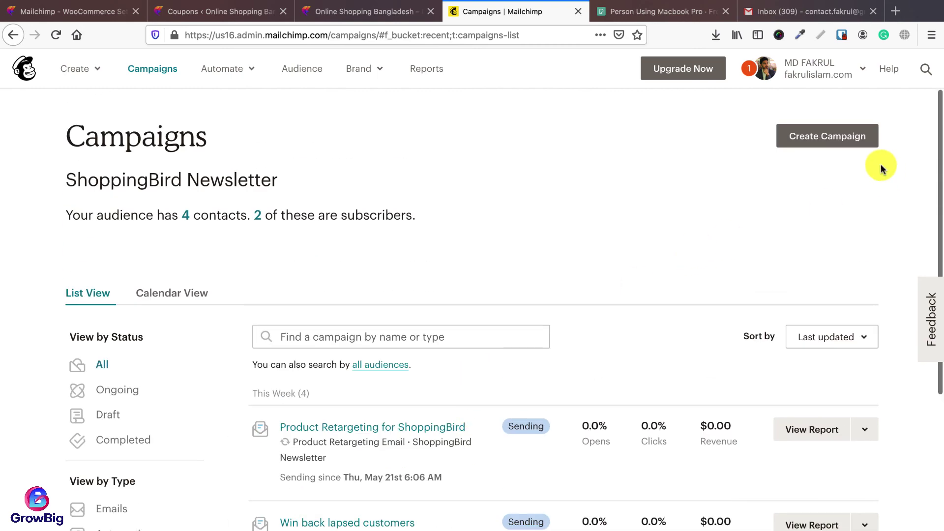
Step: Start an automated e-commerce email from 'Reward your best customers' and name it 'Reward for royal customers'
left_click(825, 146)
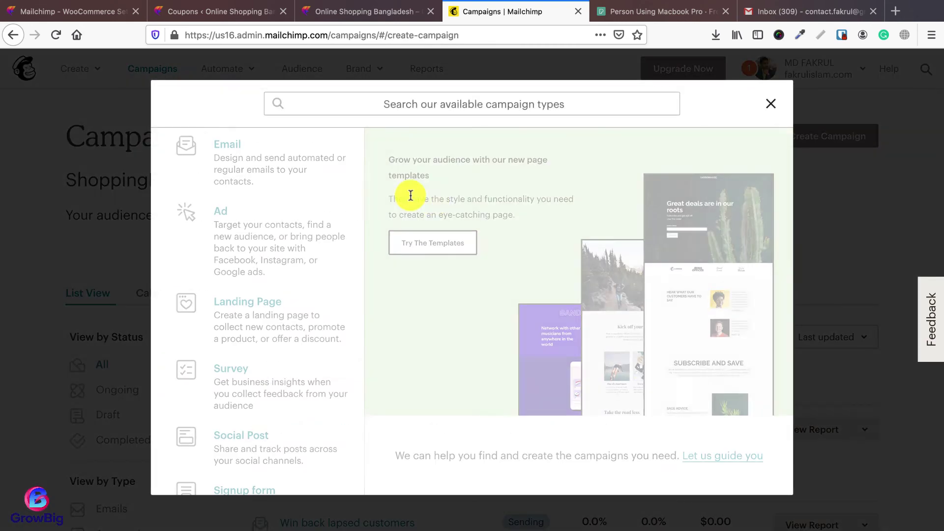
left_click(269, 172)
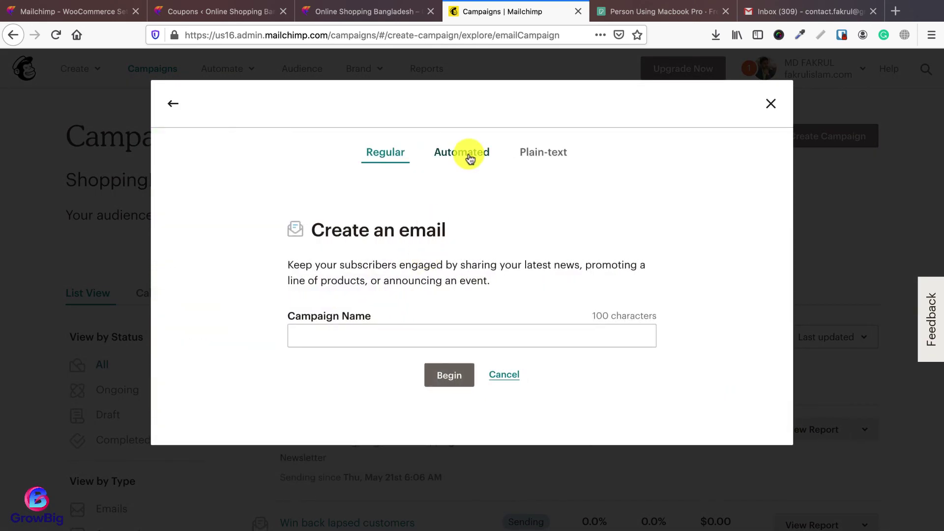
left_click(467, 153)
left_click(405, 243)
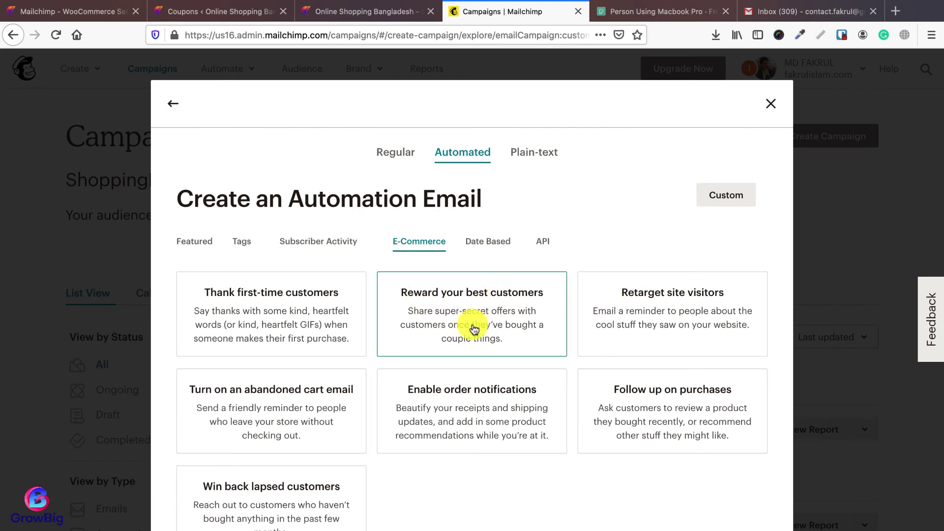
left_click(477, 326)
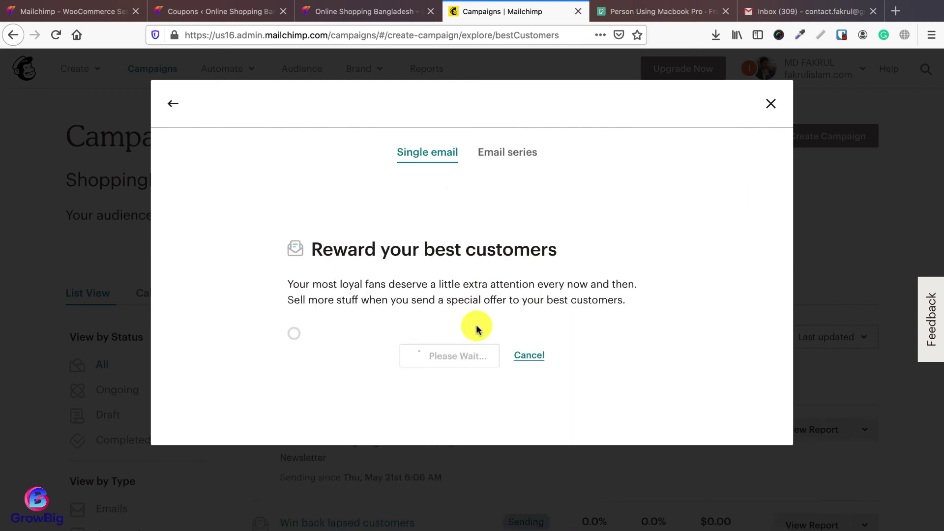
left_click_drag(333, 316, 382, 318)
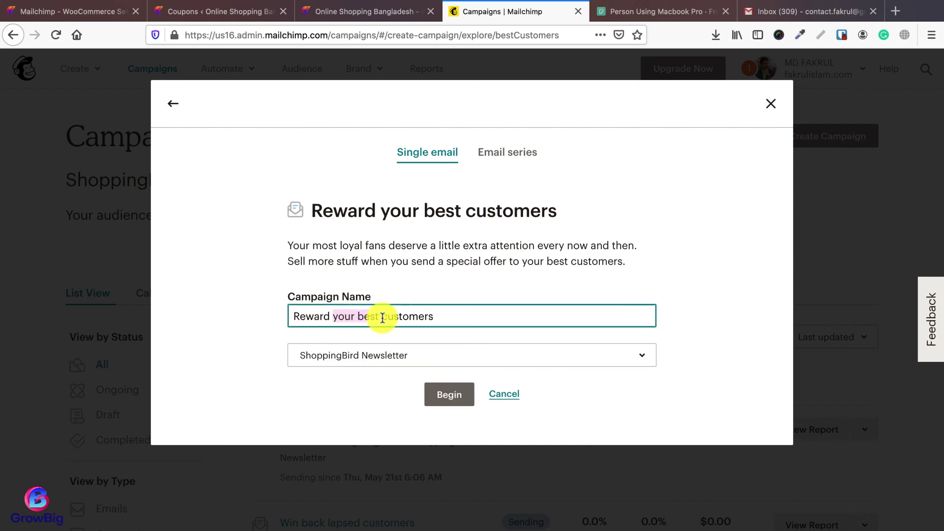
key("BackSpace")
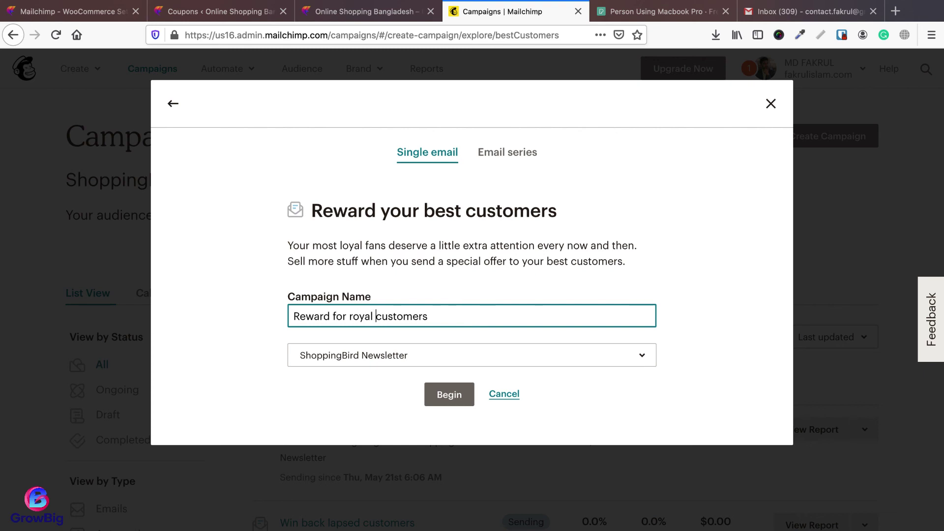
left_click(441, 393)
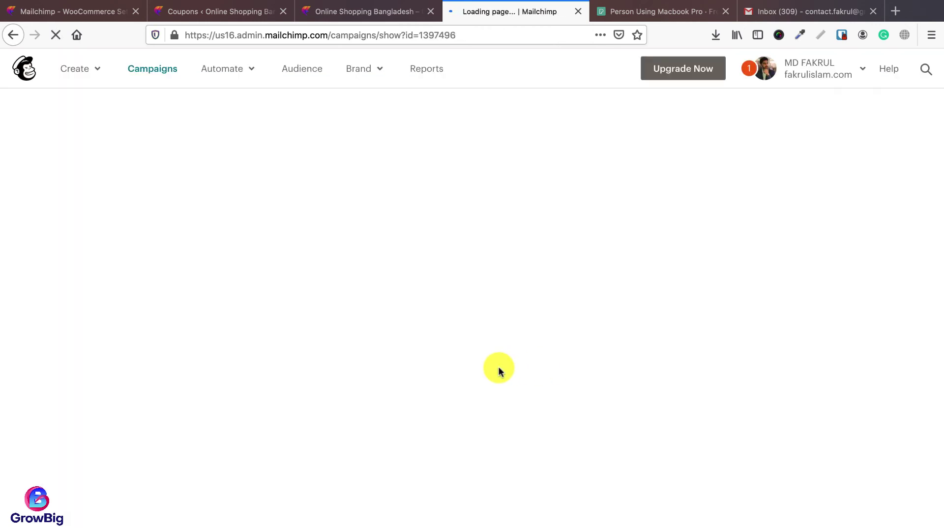
Step: Rename the email to 'Reward', replace its subject line, and continue to the template
left_click(130, 189)
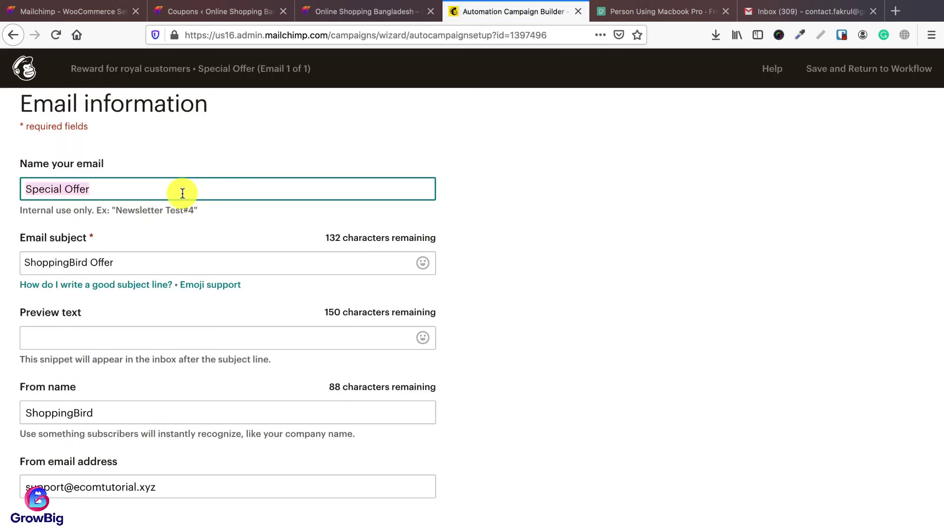
type("Reward for royal customers")
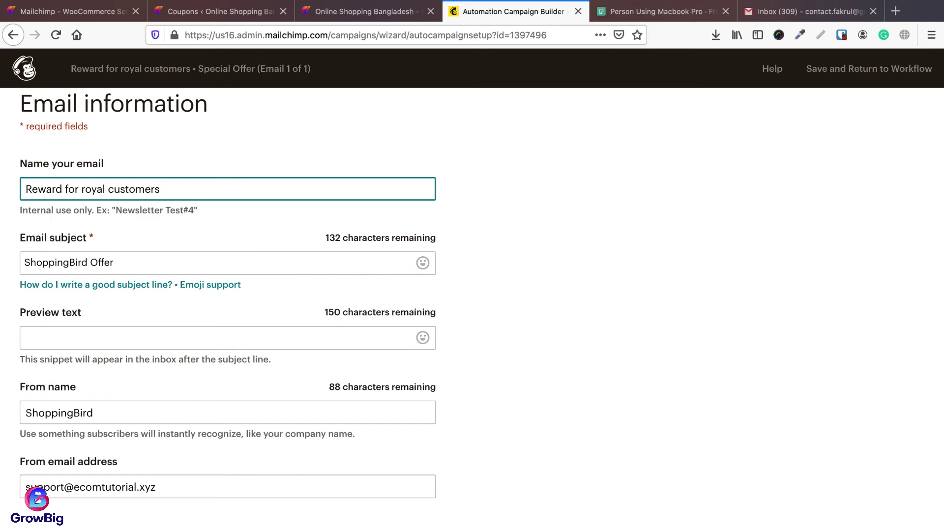
triple_click(149, 260)
type("Special offer only for you")
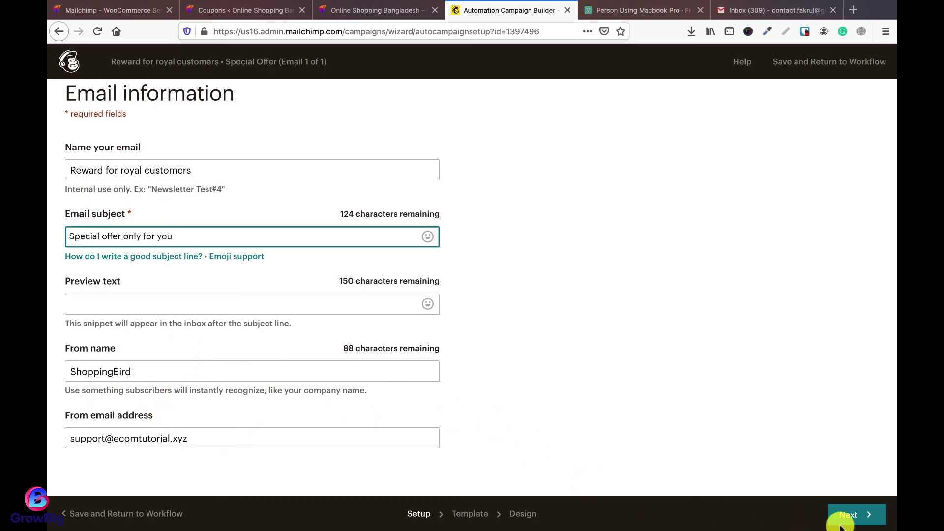
left_click(854, 514)
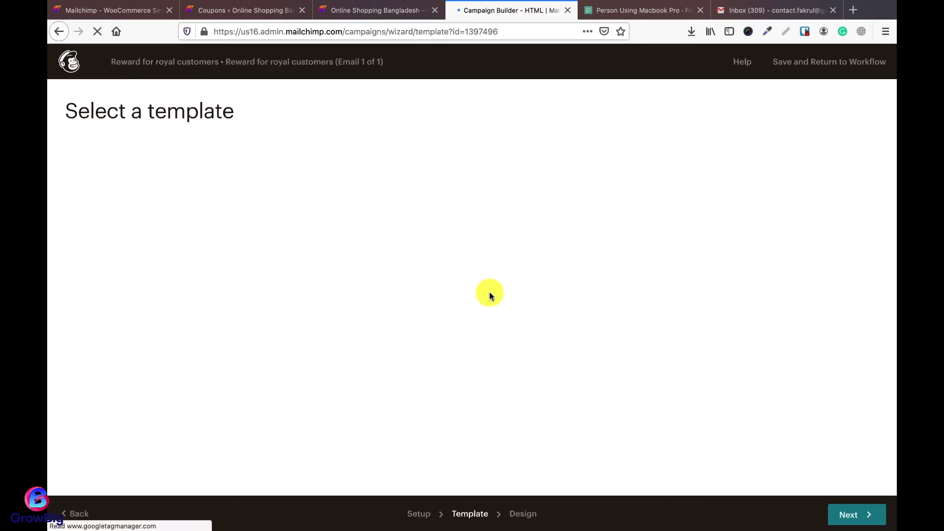
Step: Replace the logo with the Shoppingbird image, shrunk to about 80%
scroll(344, 322, "down", 3)
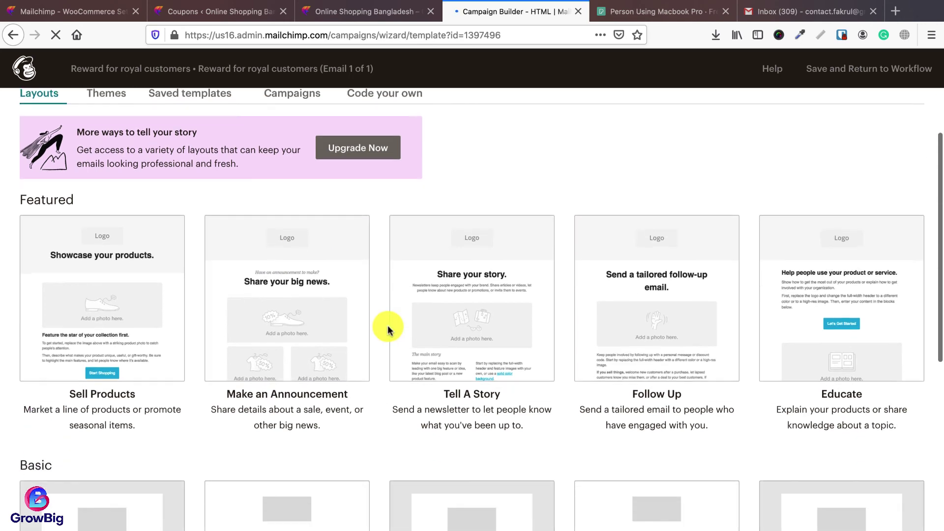
scroll(386, 327, "down", 1)
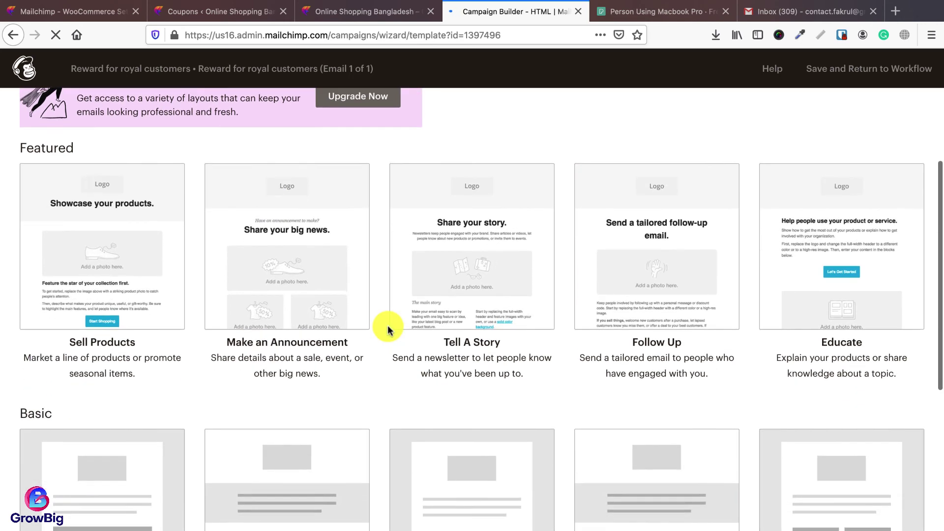
scroll(386, 327, "down", 3)
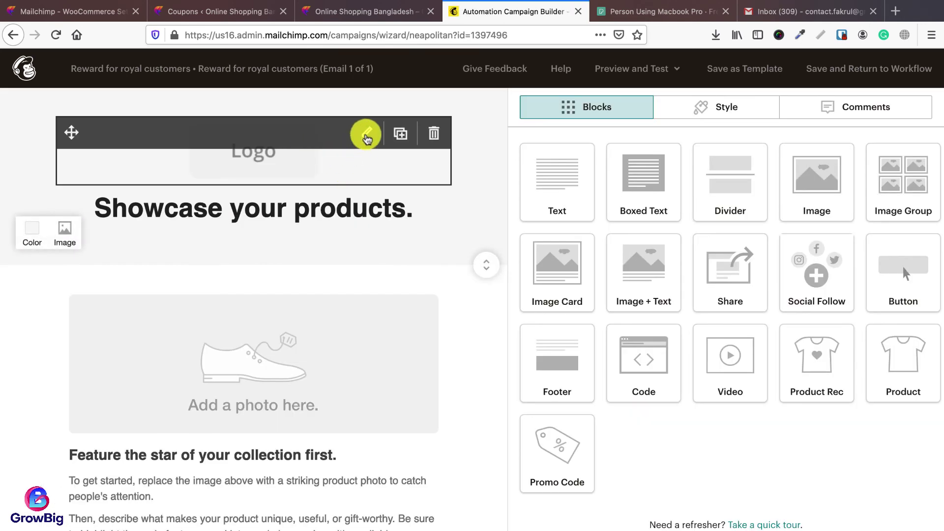
left_click(367, 139)
left_click(610, 192)
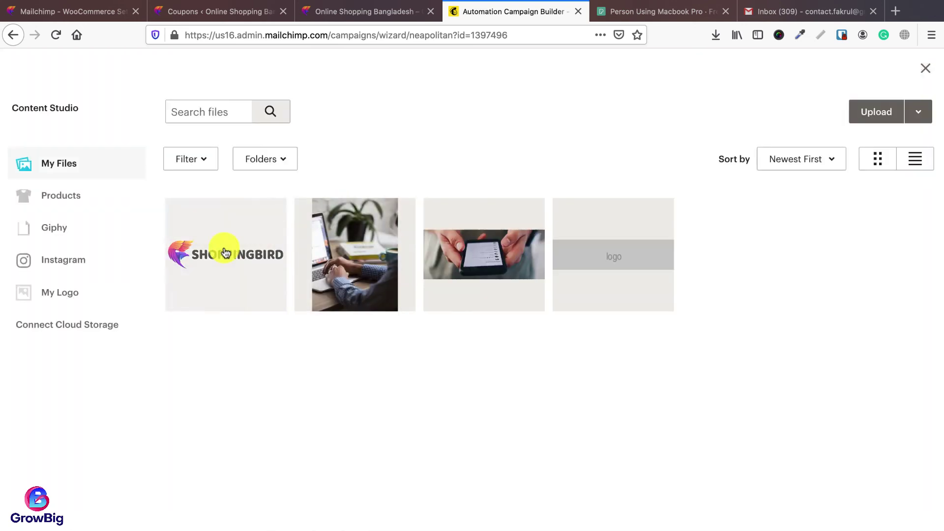
left_click(226, 253)
left_click_drag(928, 265, 856, 271)
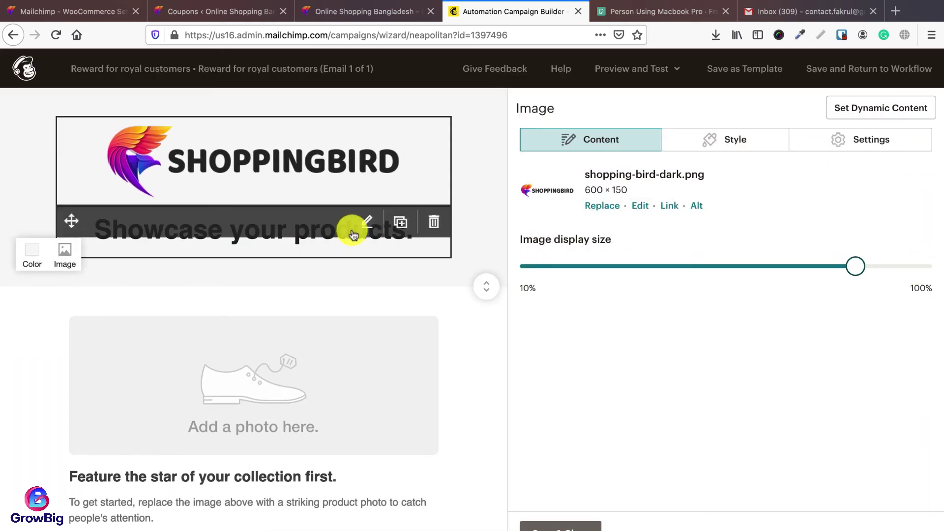
Step: Change the headline to 'Special deals only for our VIP customers like you.', centred, bold, size 24
left_click(367, 221)
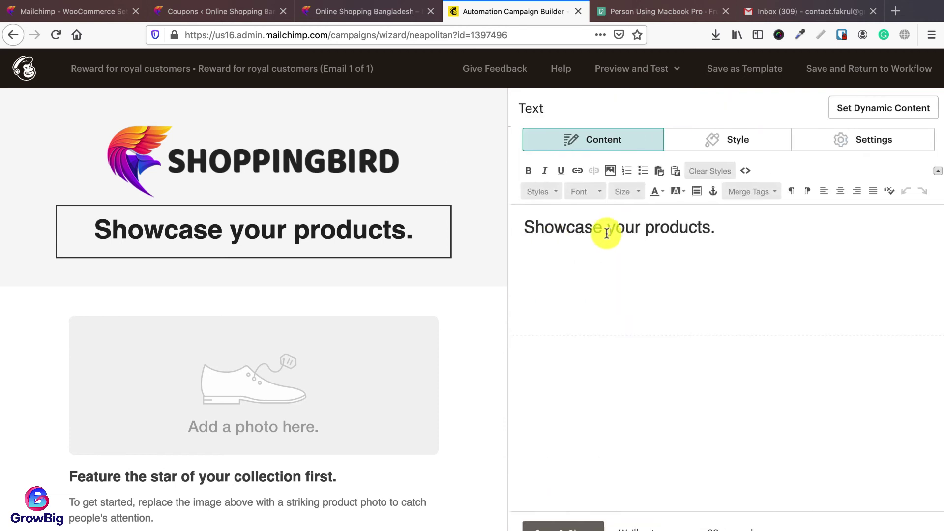
triple_click(607, 233)
type("Special deals only for our VIP customers like you.")
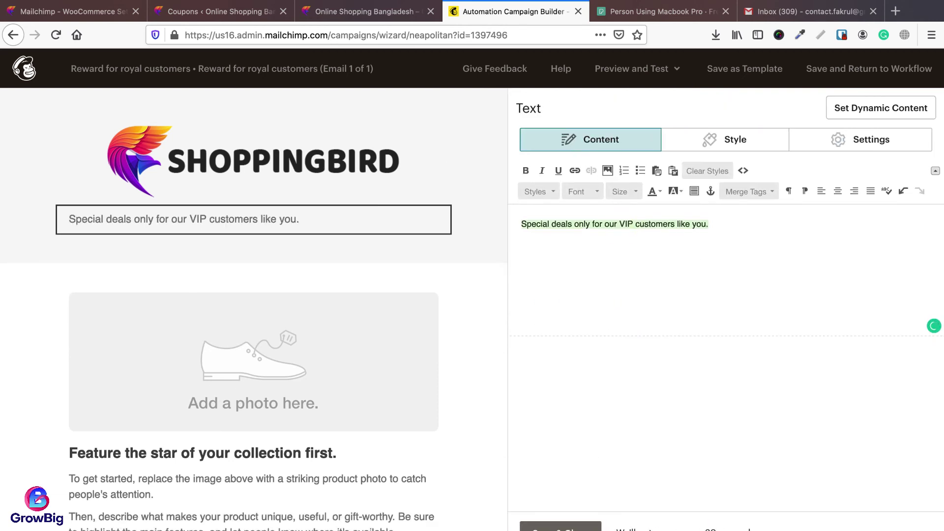
left_click(622, 224)
triple_click(658, 225)
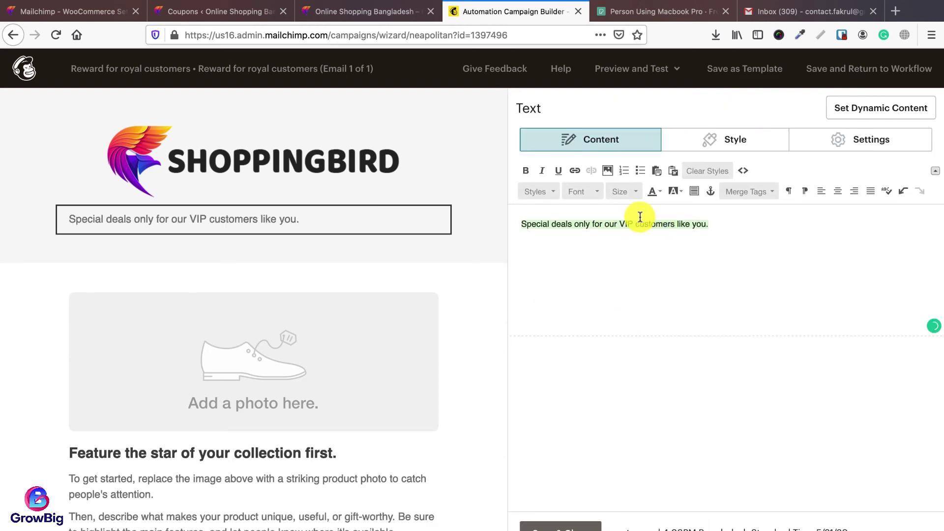
left_click(838, 191)
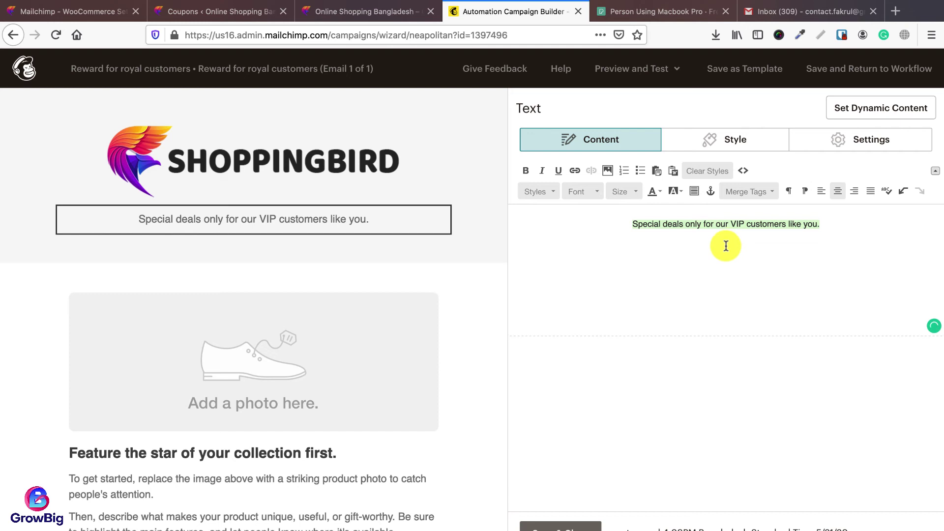
left_click(525, 170)
left_click(633, 193)
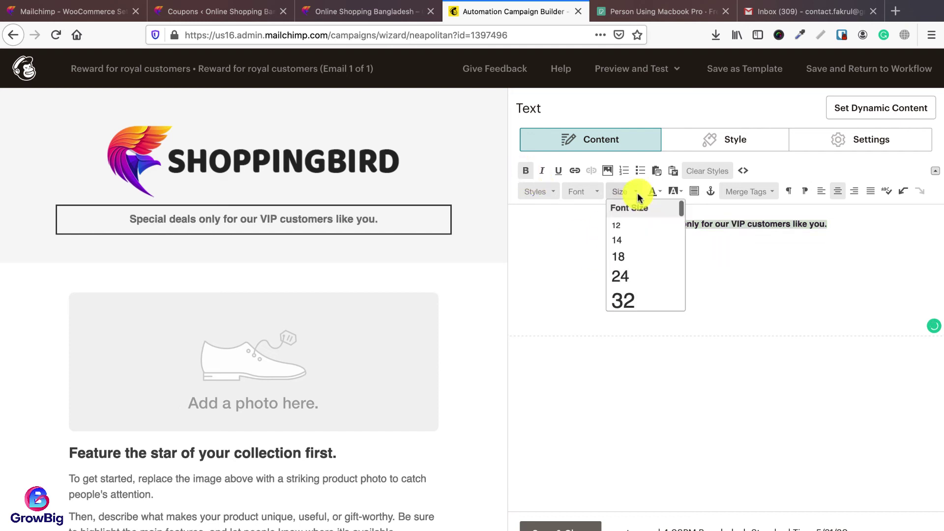
left_click(633, 277)
left_click(639, 228)
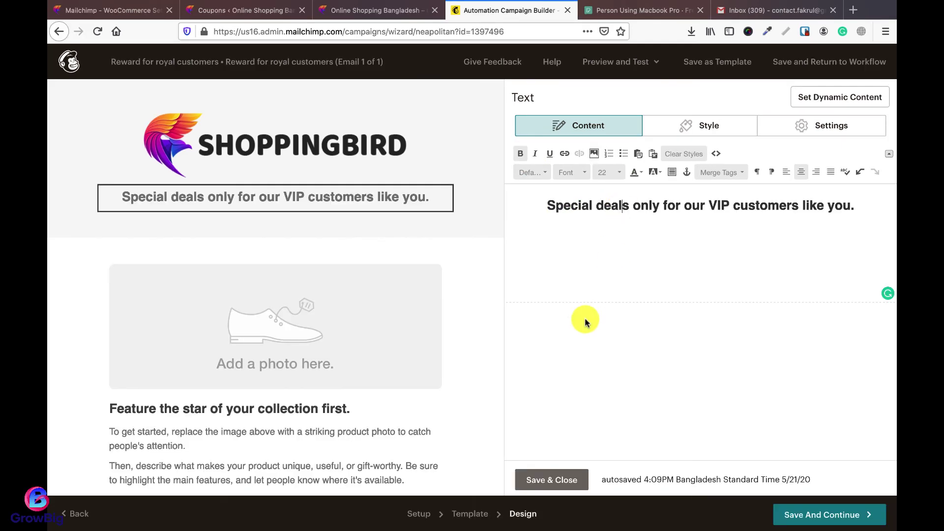
left_click(535, 484)
scroll(457, 351, "down", 5)
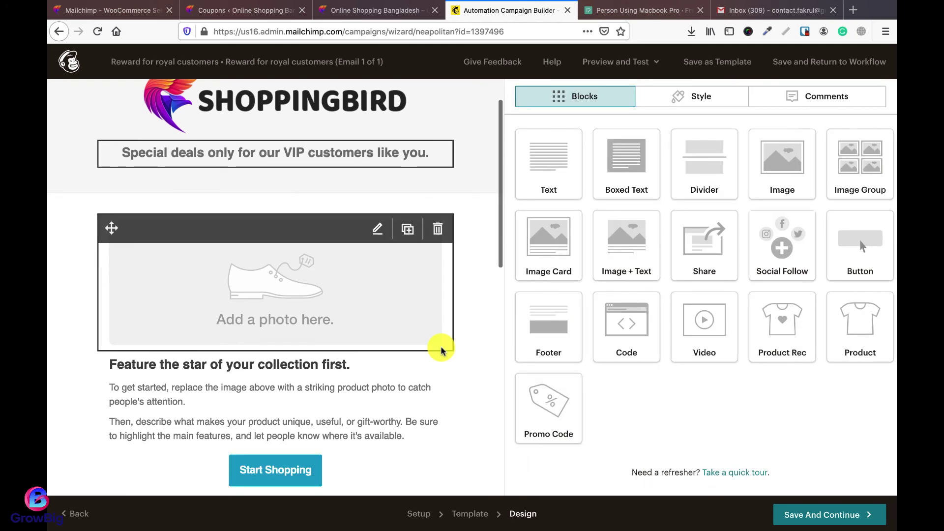
scroll(369, 352, "up", 3)
scroll(379, 373, "down", 7)
scroll(379, 373, "up", 7)
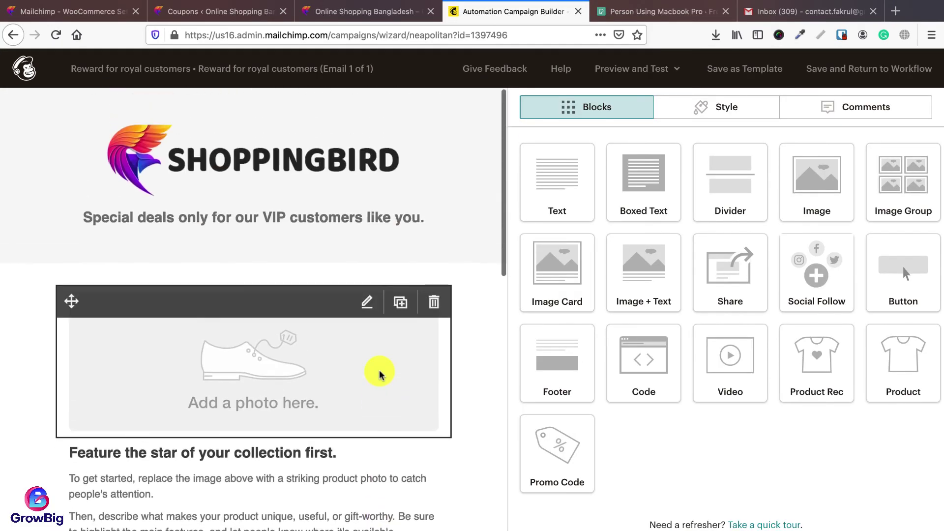
Step: Add a product block below the header containing Laptop bag MQ10
left_click_drag(902, 362, 270, 320)
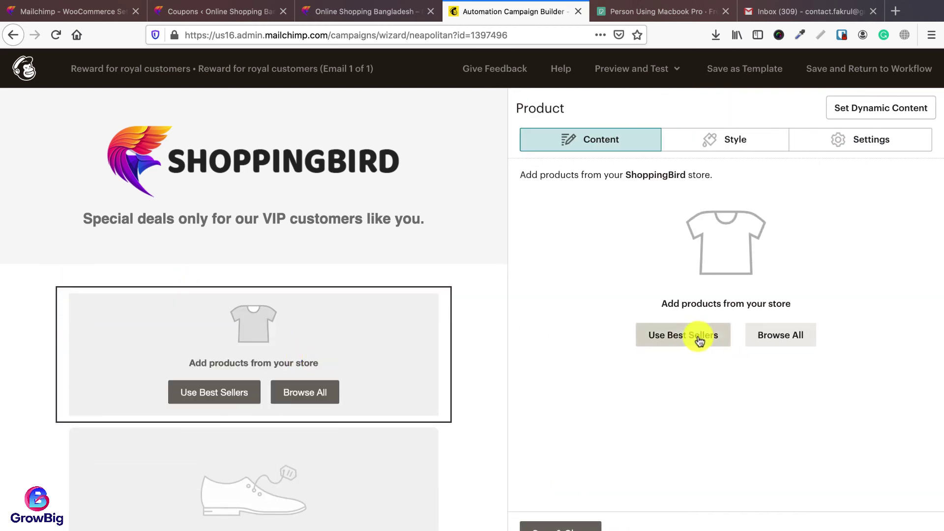
left_click(794, 340)
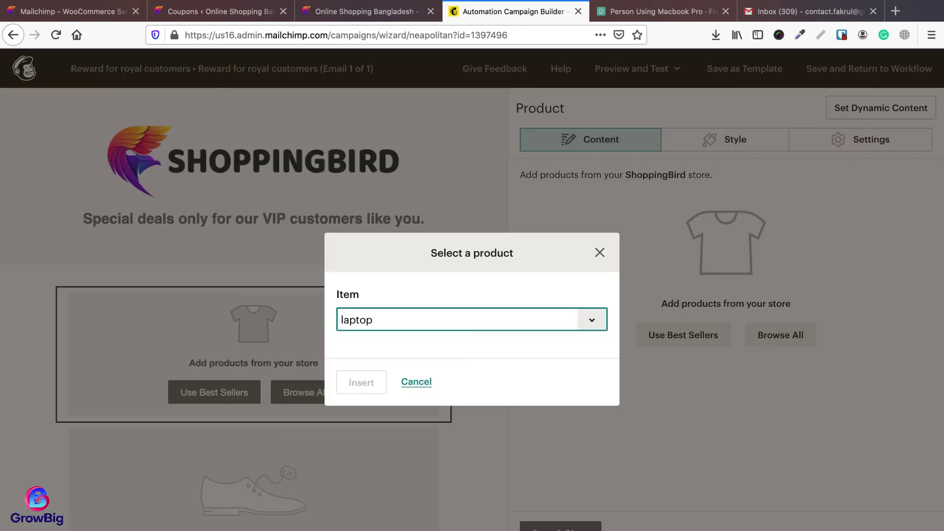
left_click(432, 360)
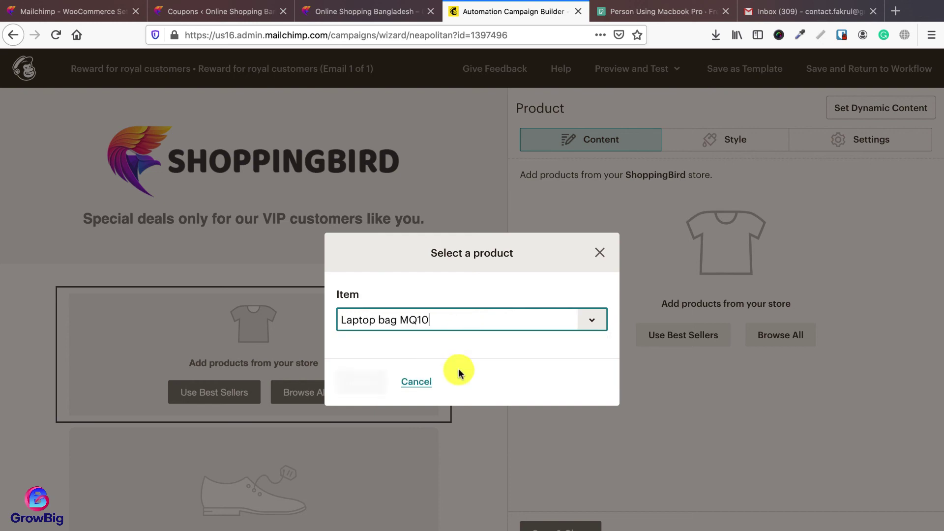
left_click(364, 385)
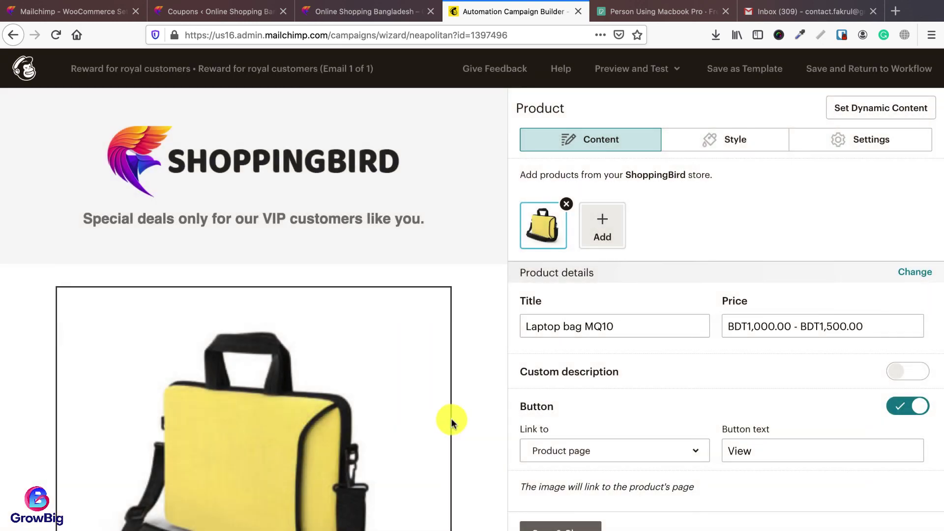
scroll(449, 422, "down", 6)
scroll(383, 295, "up", 2)
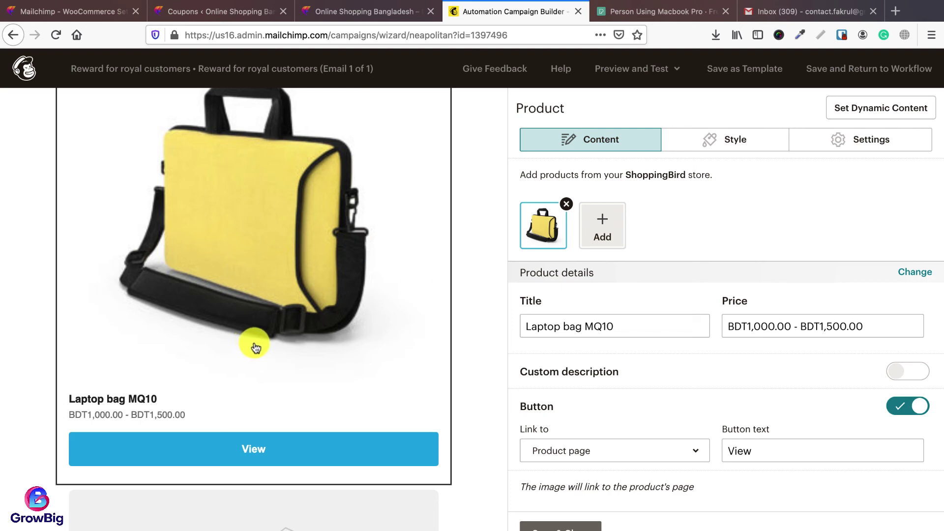
scroll(252, 284, "down", 3)
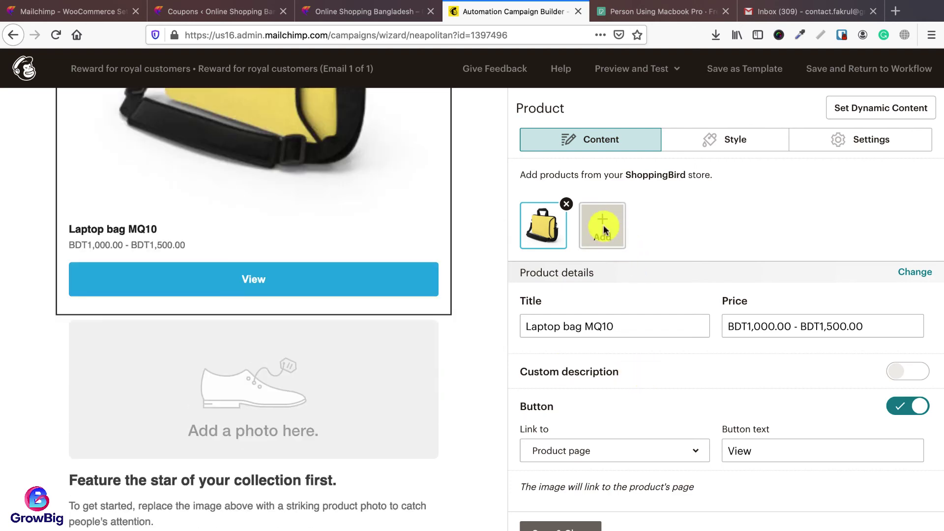
Step: Add Edifier Powered Bookshelf Speakers and the Herschel duffle bag as second and third products
left_click(603, 226)
left_click(395, 317)
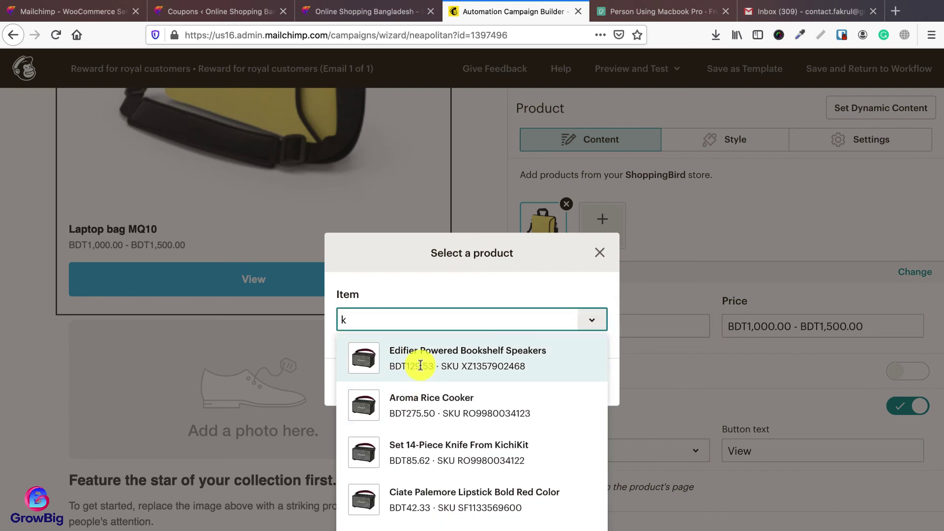
left_click(421, 365)
left_click(374, 383)
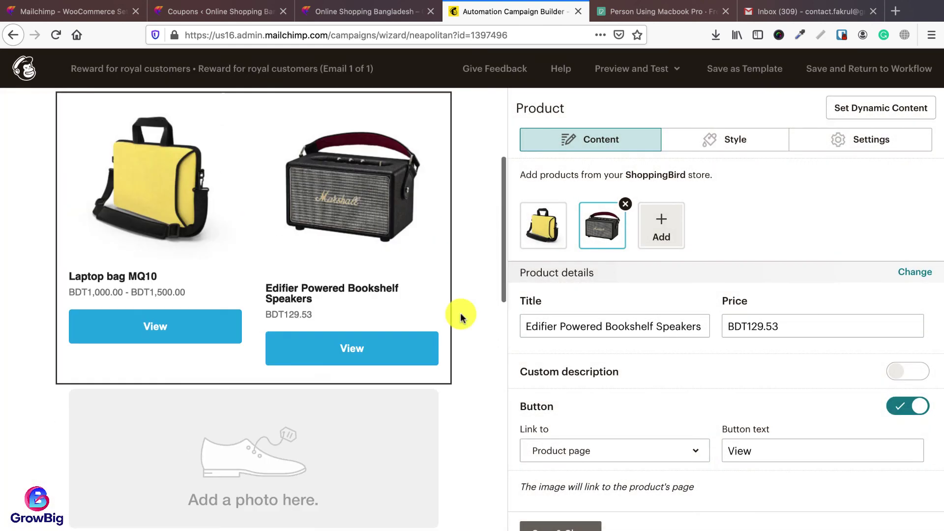
scroll(460, 314, "up", 2)
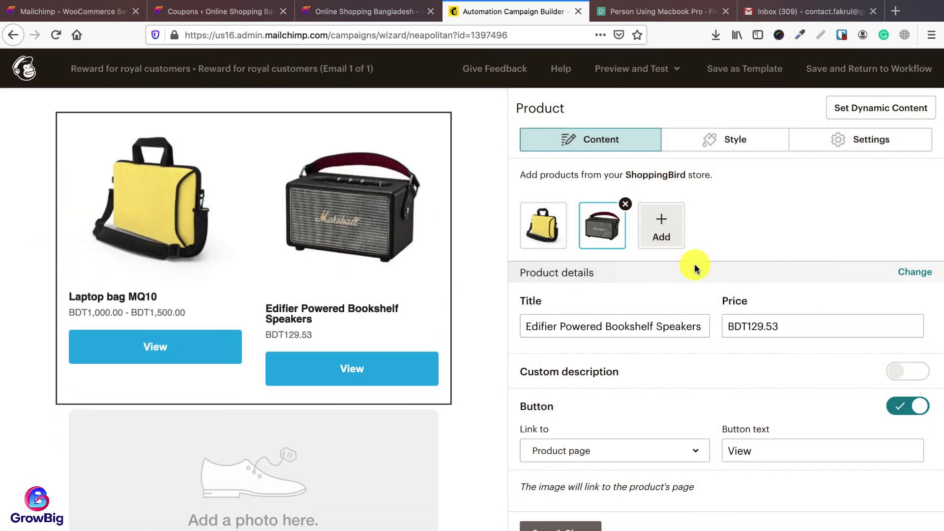
left_click(661, 229)
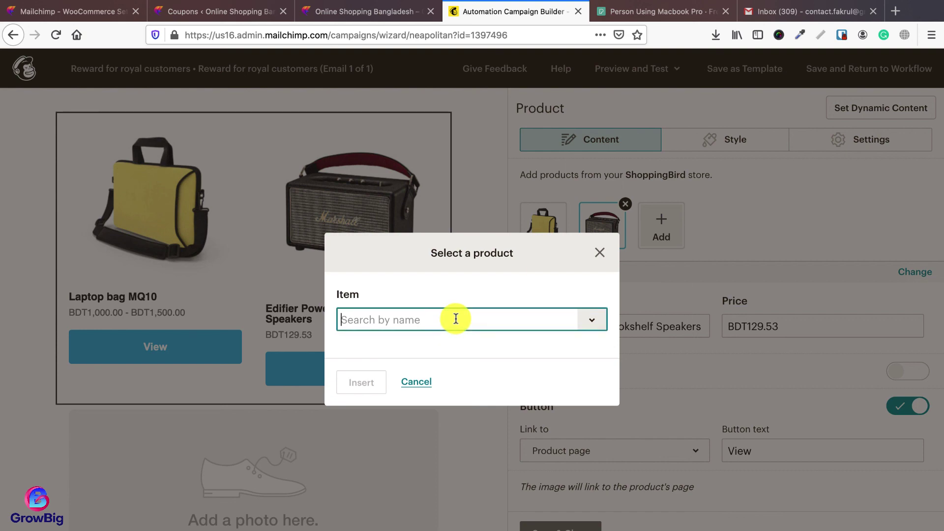
type("hers")
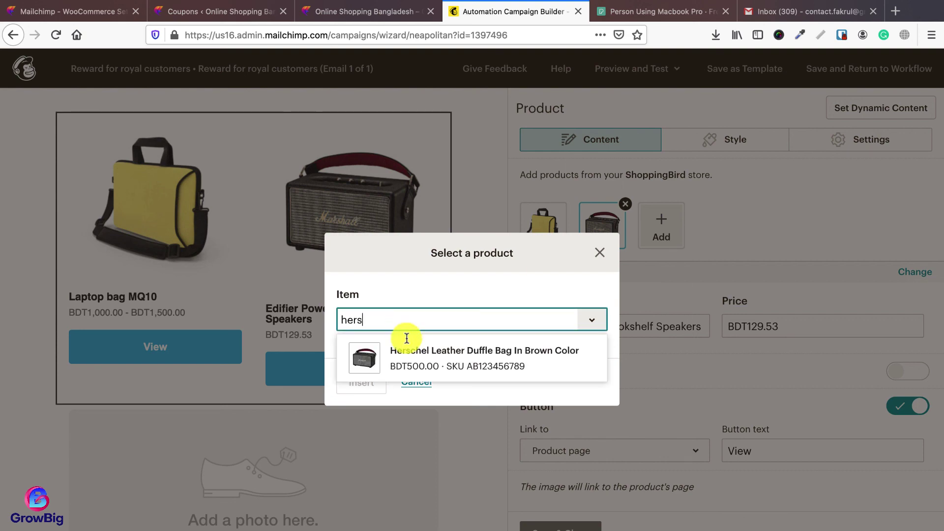
left_click(404, 347)
left_click(370, 380)
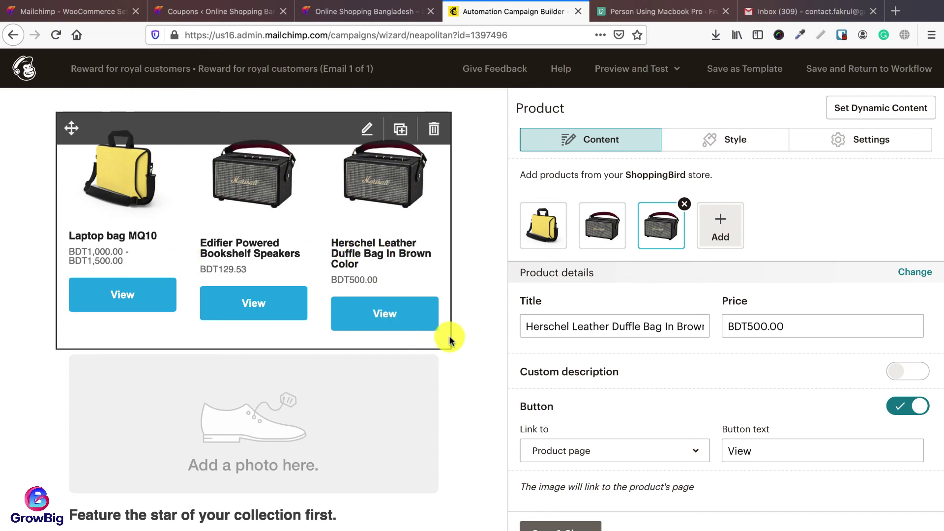
Step: Delete the placeholder photo, text, Start Shopping button and photo blocks below the products
scroll(449, 339, "down", 3)
left_click(427, 311)
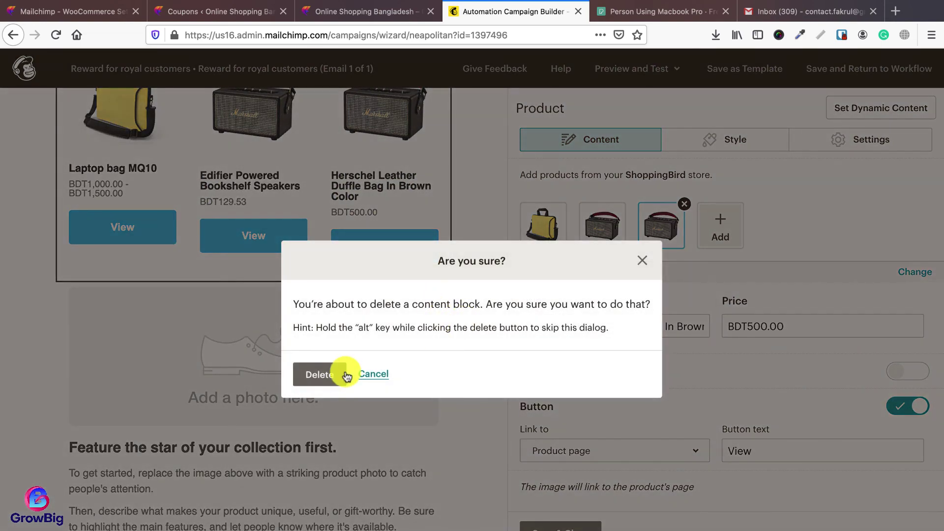
key("Return")
left_click(428, 301)
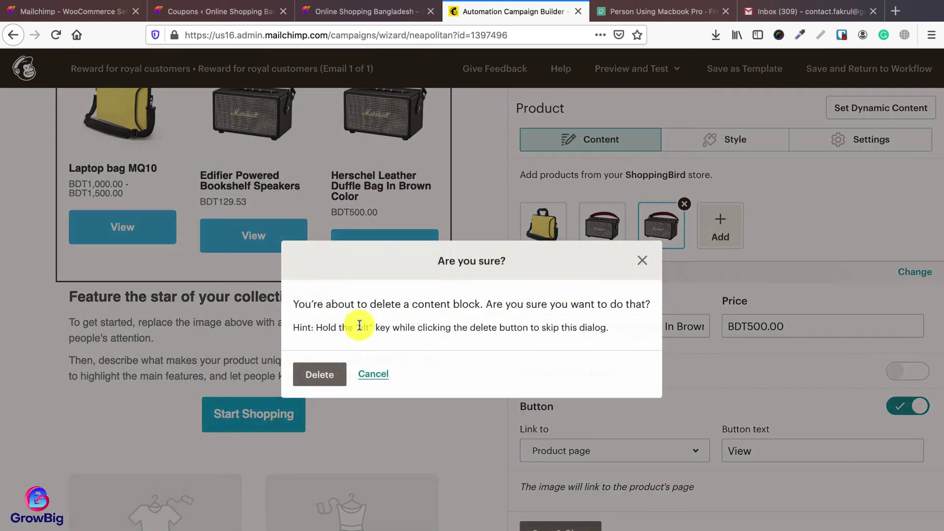
left_click(334, 366)
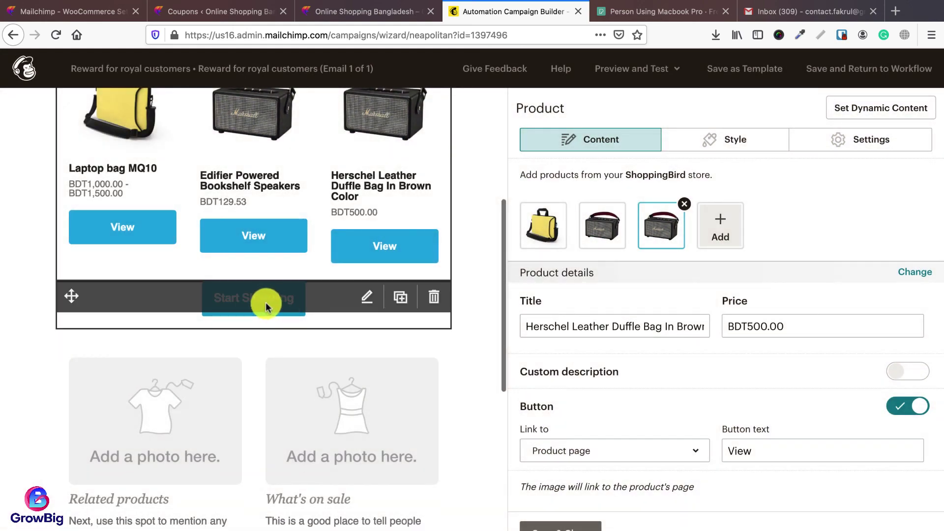
left_click(435, 298)
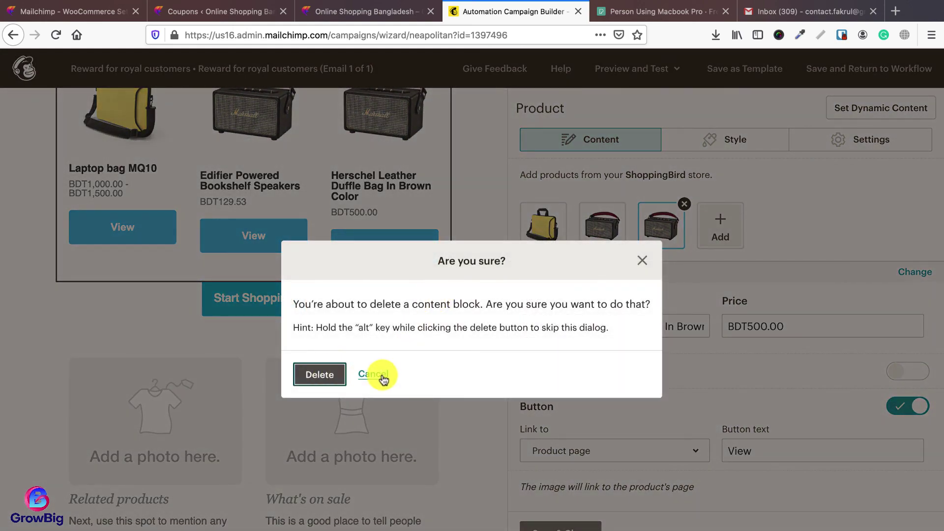
key("Return")
left_click(434, 323)
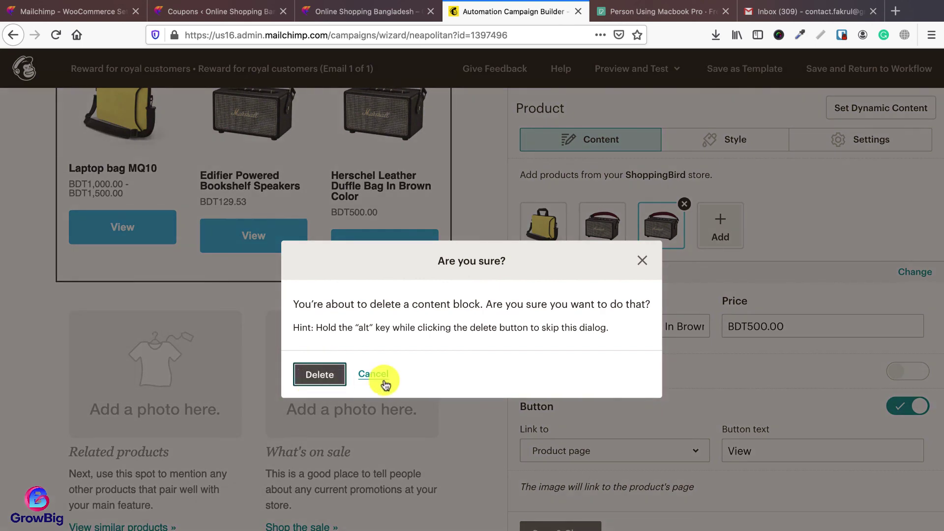
key("Return")
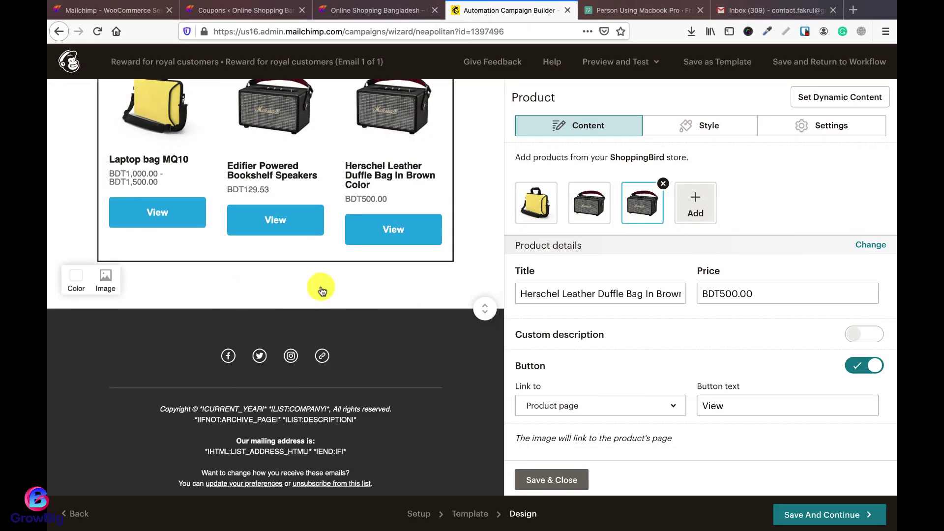
Step: Add a promo code block for newyear2021 with the button text 'Claim Your 10% Discount Now'
left_click(552, 480)
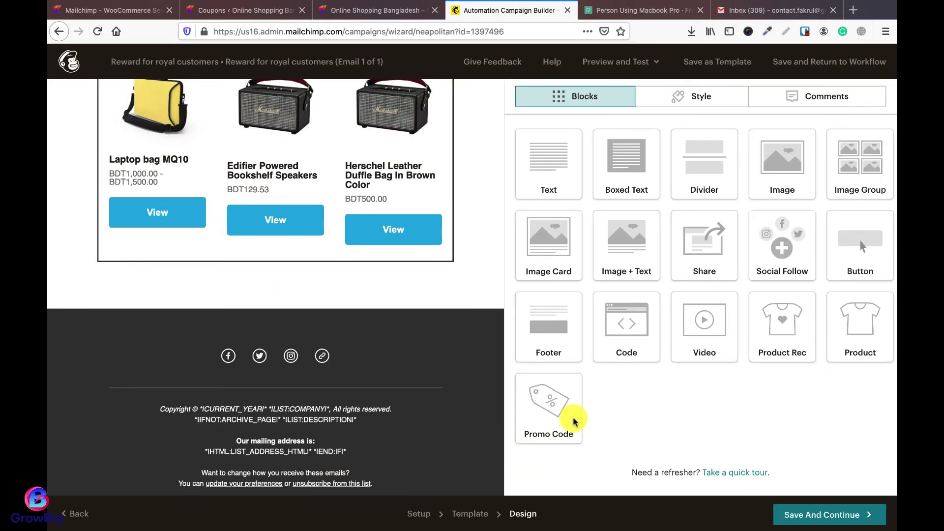
left_click_drag(573, 415, 529, 401)
left_click_drag(536, 445, 250, 331)
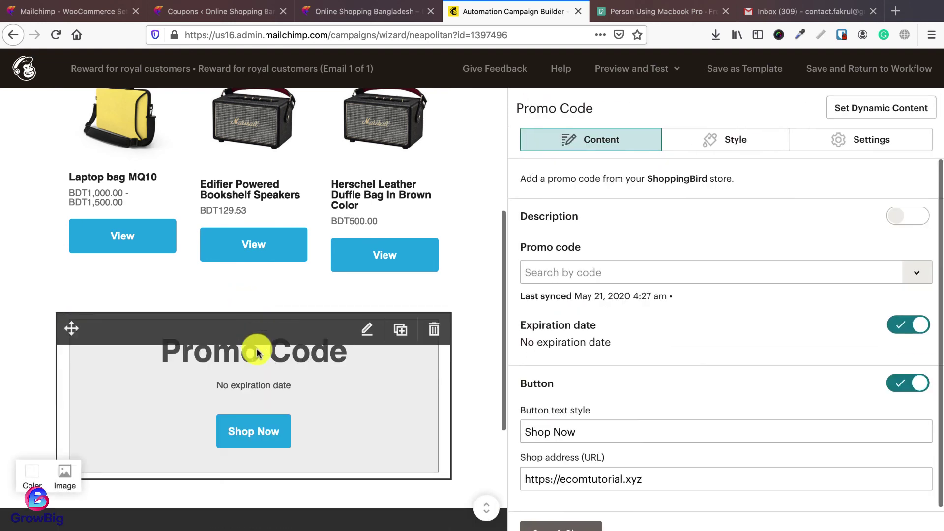
left_click(597, 273)
type("newyear2021")
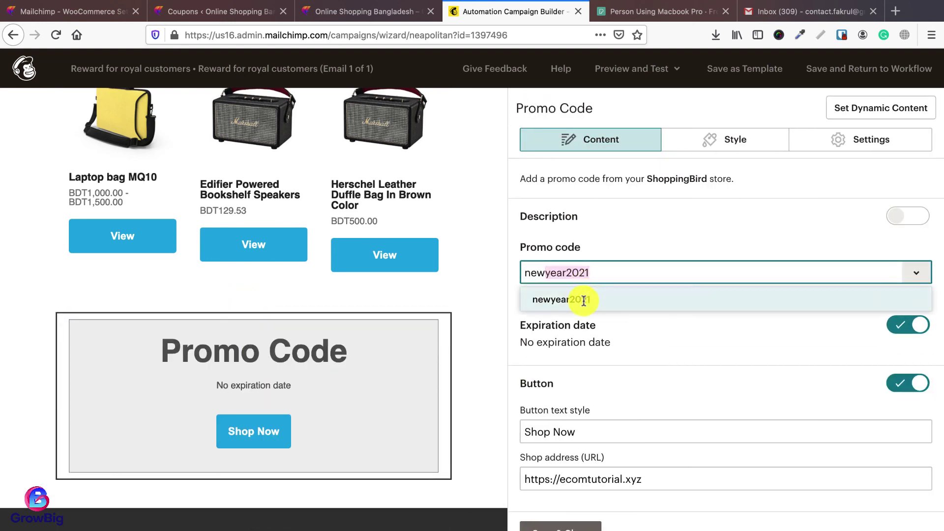
left_click(593, 306)
left_click(603, 431)
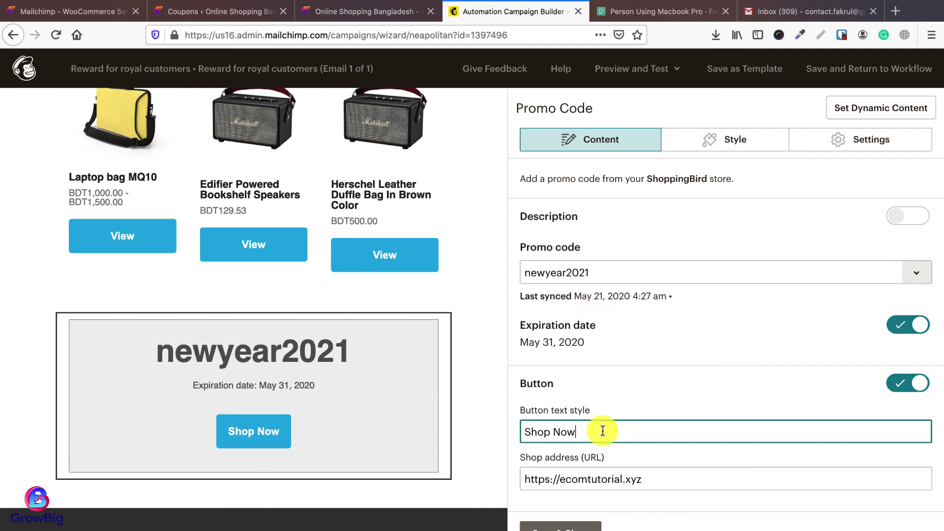
type("Claim Your 10% Discount Now")
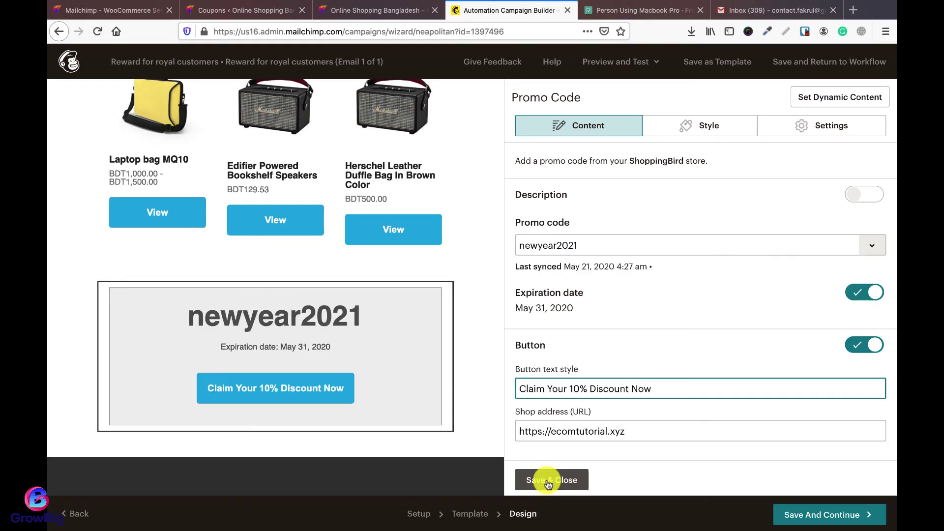
left_click(634, 434)
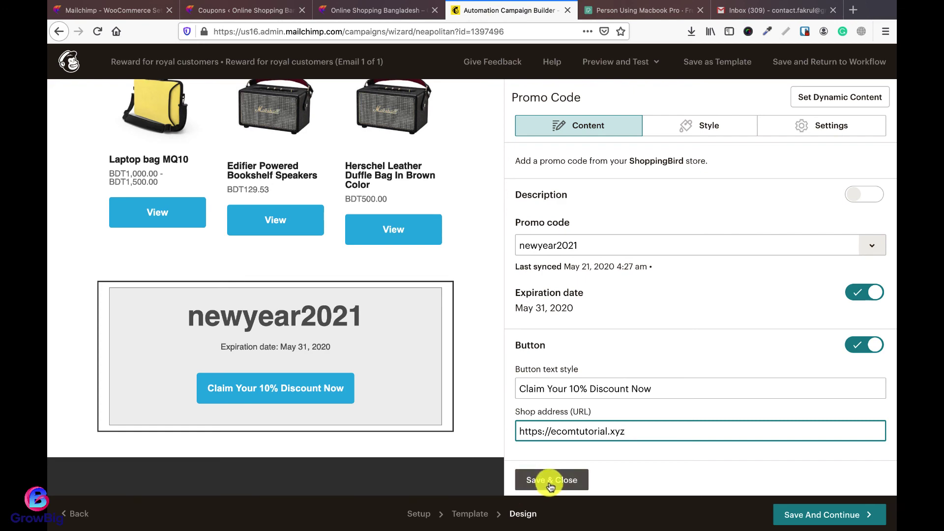
left_click(542, 480)
scroll(475, 434, "down", 5)
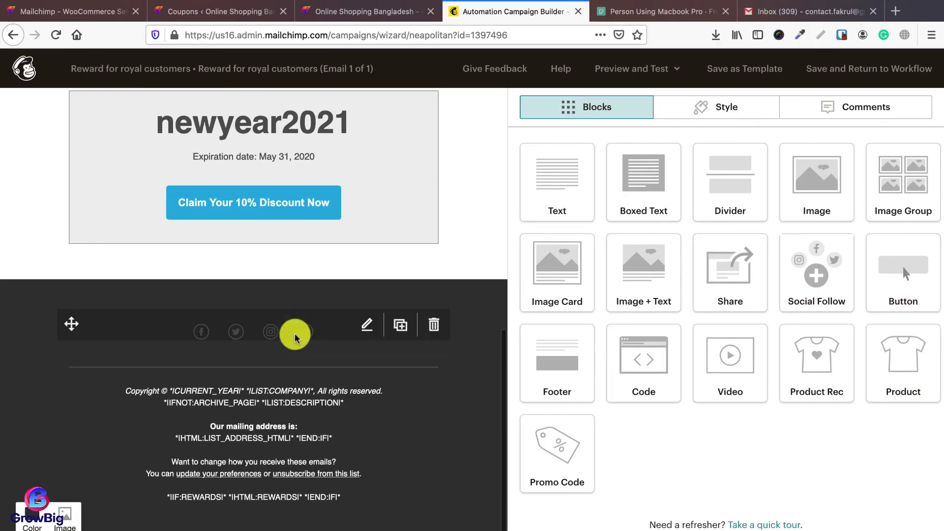
Step: Remove Instagram and Twitter from the footer's social follow links
left_click(368, 327)
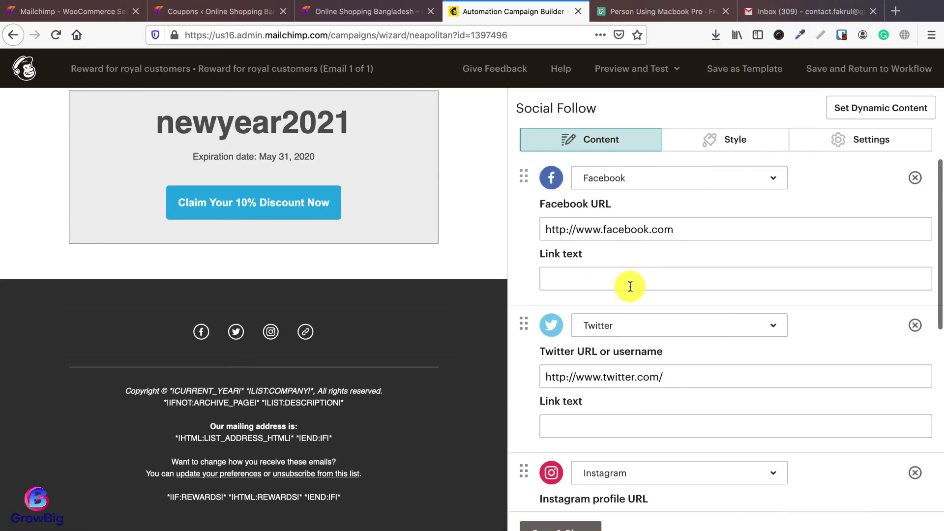
scroll(708, 351, "down", 3)
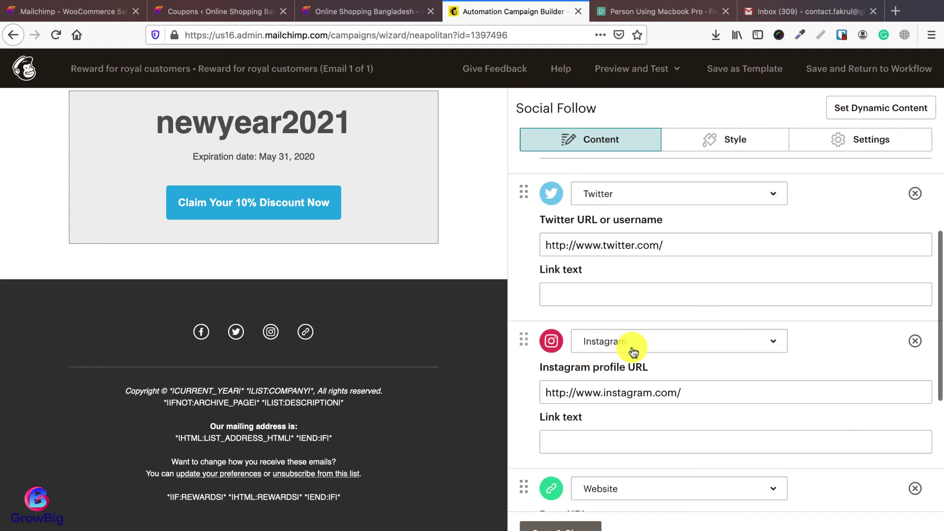
scroll(685, 353, "down", 1)
left_click(915, 253)
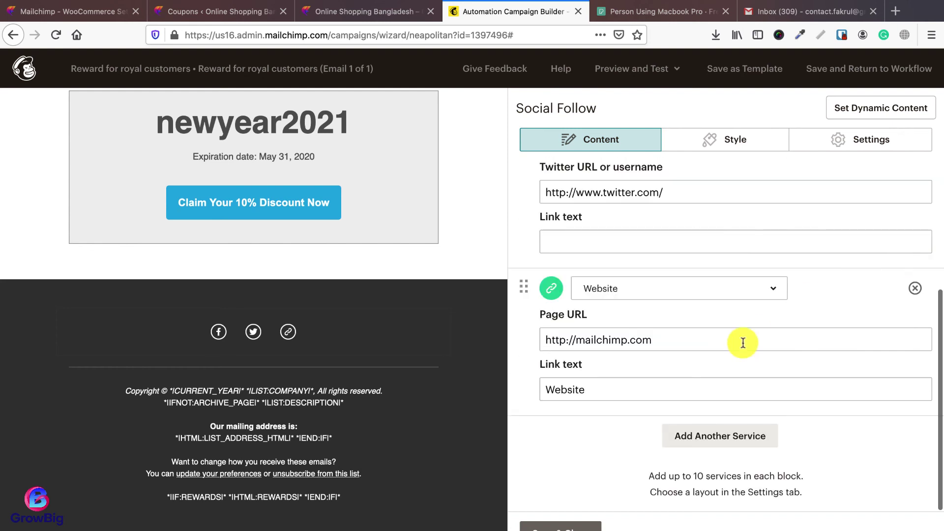
left_click(914, 325)
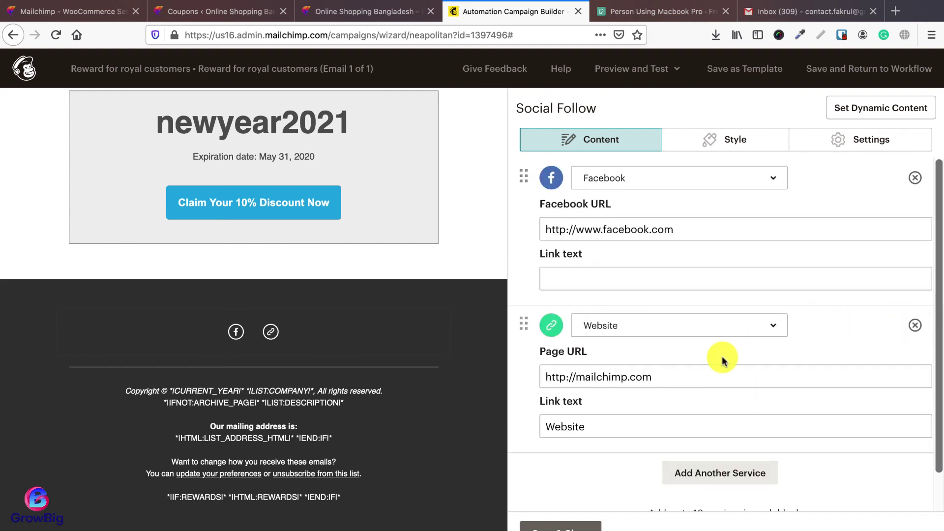
Step: Point the Website link to the store's address and Facebook to shoppingbird, then save and continue
left_click(655, 376)
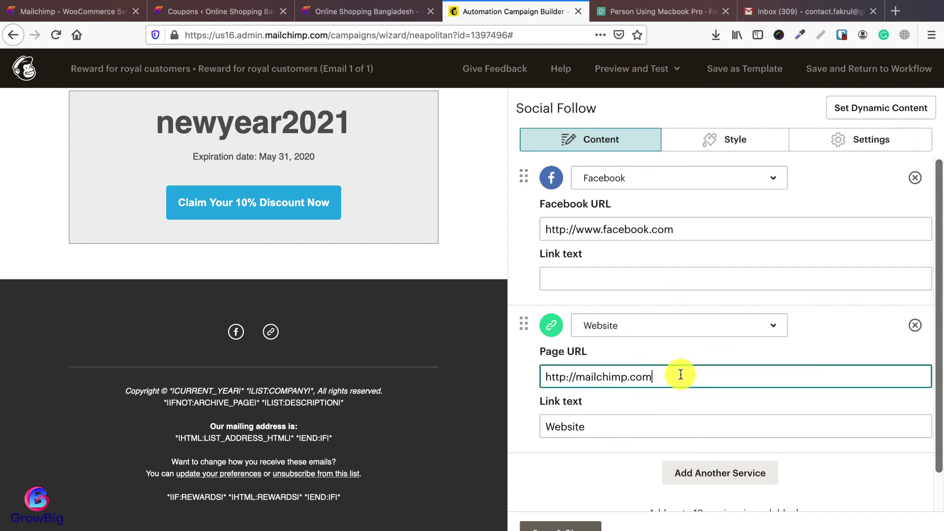
left_click(339, 15)
left_click(340, 30)
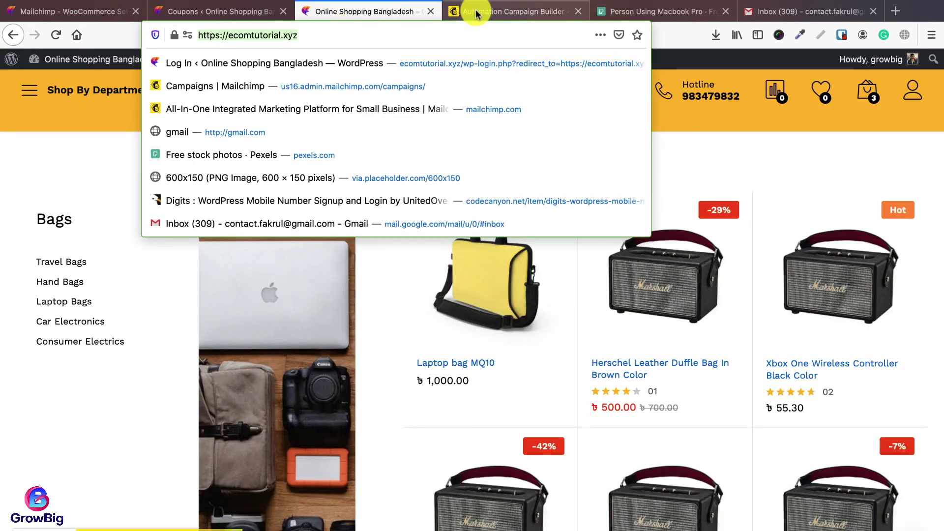
left_click(511, 11)
type("https://ecomtutorial.xyz/")
left_click(696, 225)
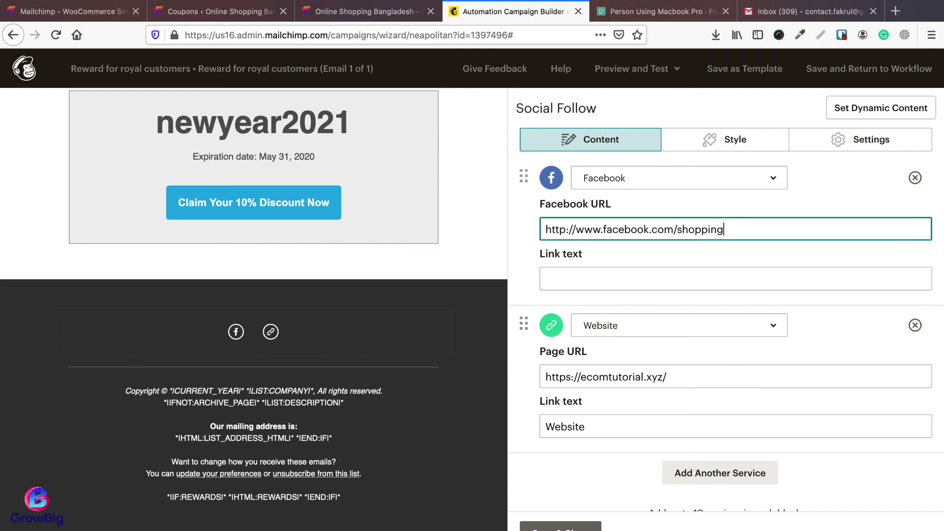
type("shoppingbird")
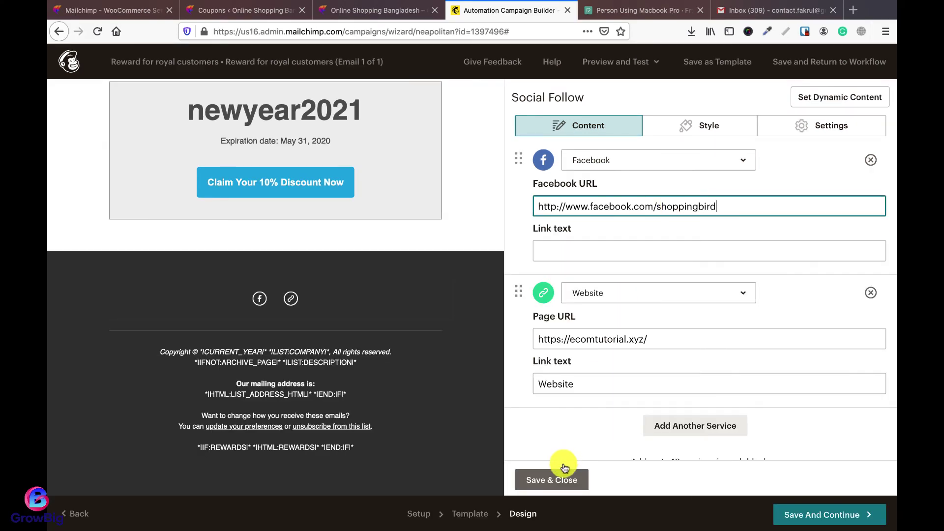
left_click(565, 468)
left_click(817, 514)
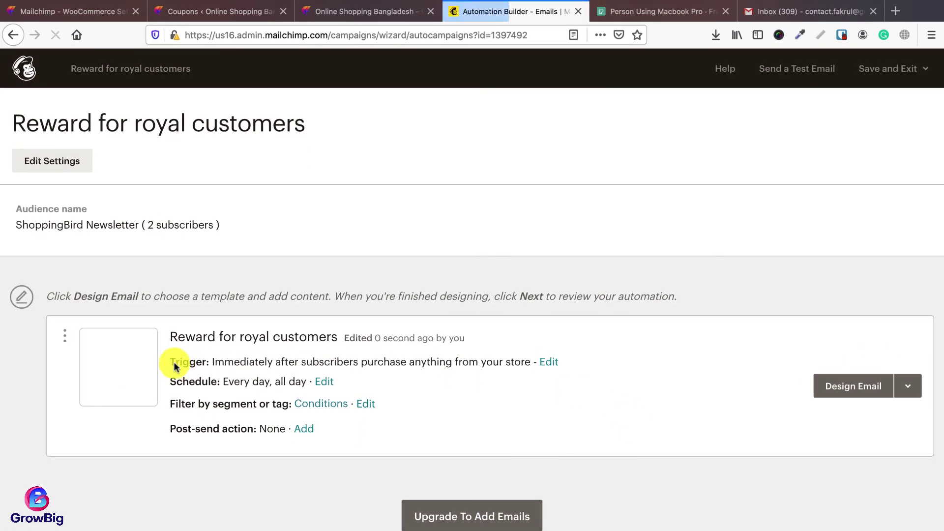
Step: Open the automation's purchase trigger for editing, then view the store's Bags page in the other tab
left_click(547, 364)
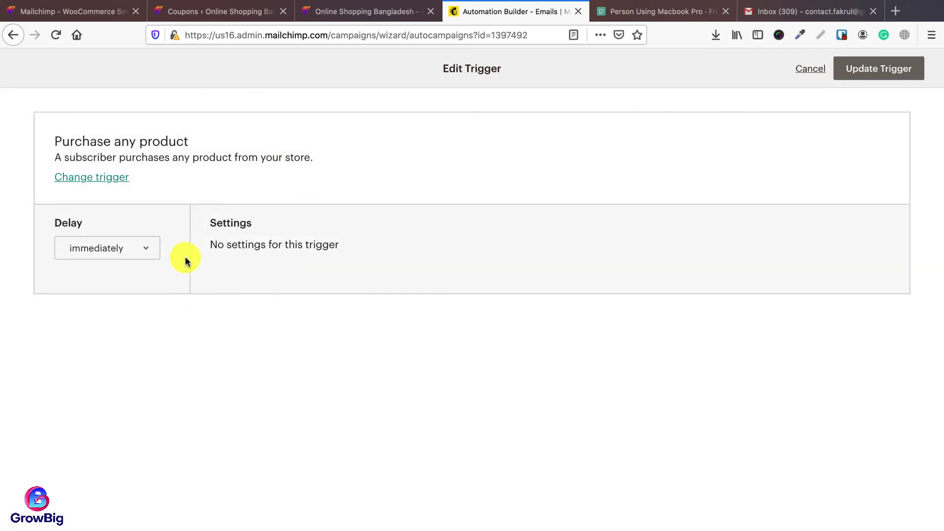
left_click(358, 14)
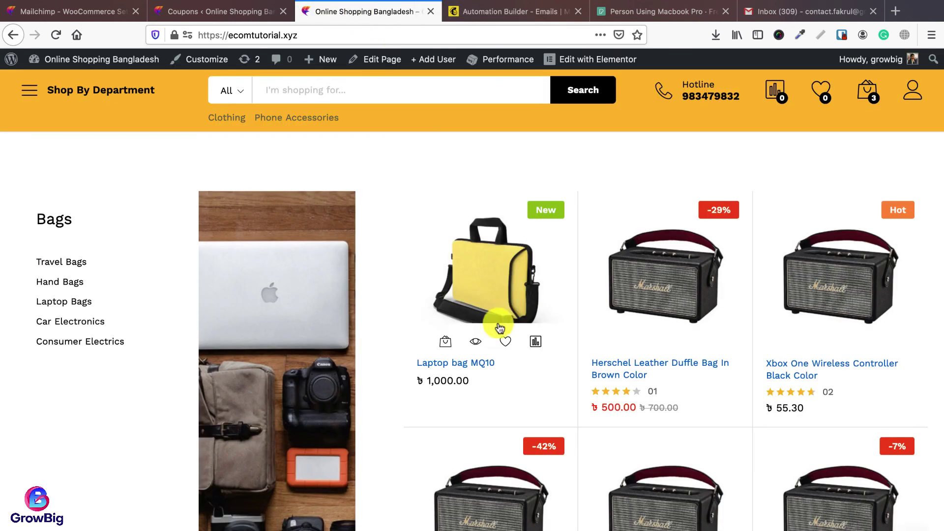
mouse_move(500, 305)
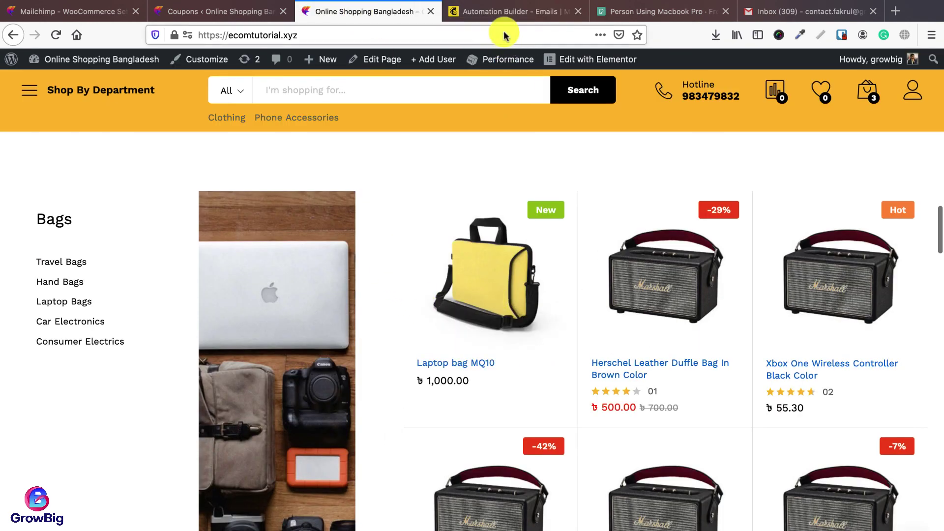
Step: Set the trigger delay to wait 2 days after purchase and update the trigger
left_click(503, 16)
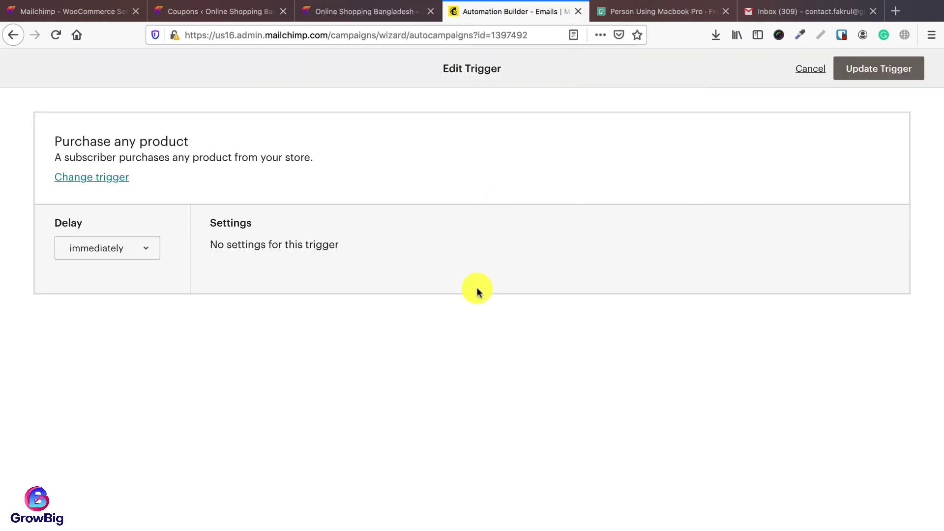
left_click(150, 249)
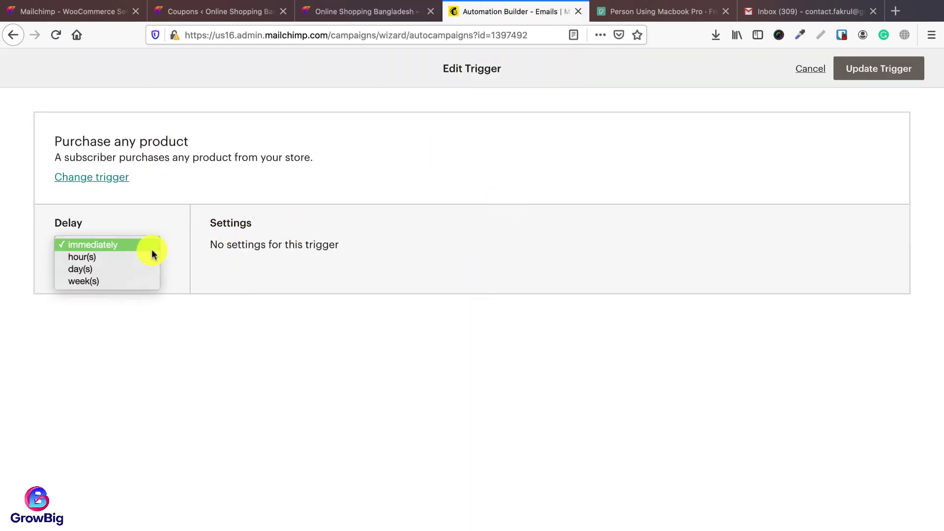
left_click(123, 281)
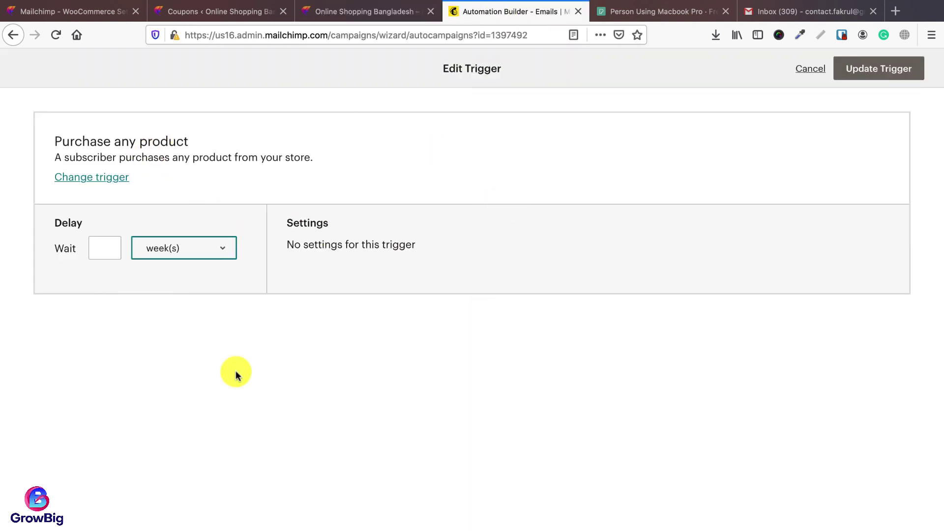
left_click(176, 248)
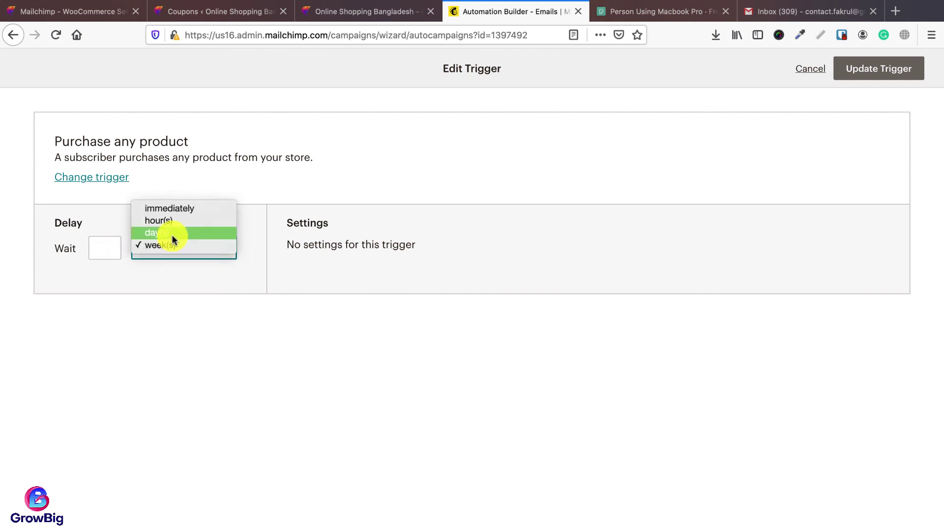
left_click(174, 235)
left_click(106, 251)
type("2")
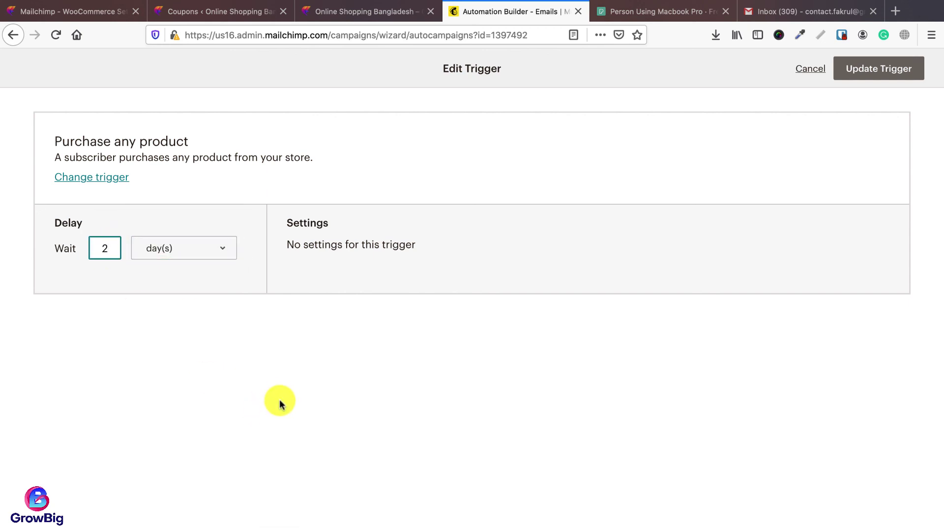
left_click(295, 391)
left_click(852, 69)
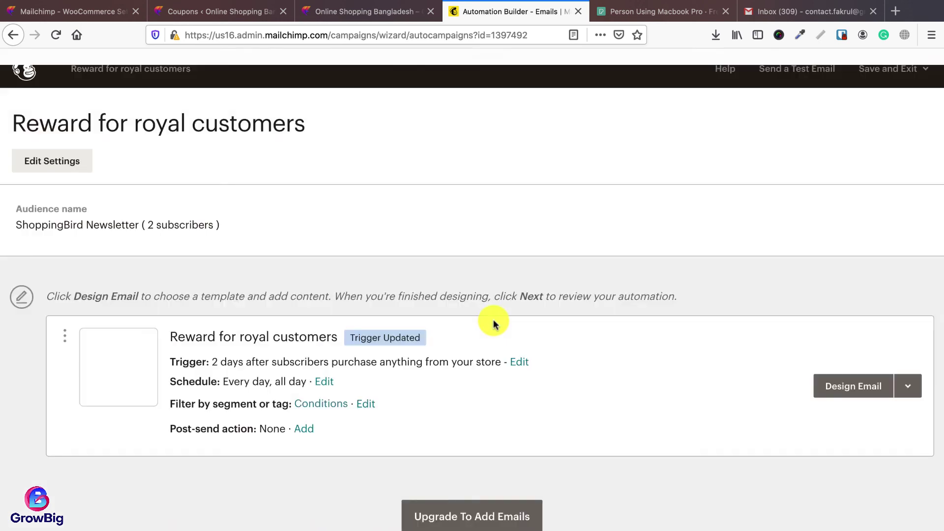
Step: Continue to the review step and start the automation, confirming the prompt
scroll(493, 319, "down", 1)
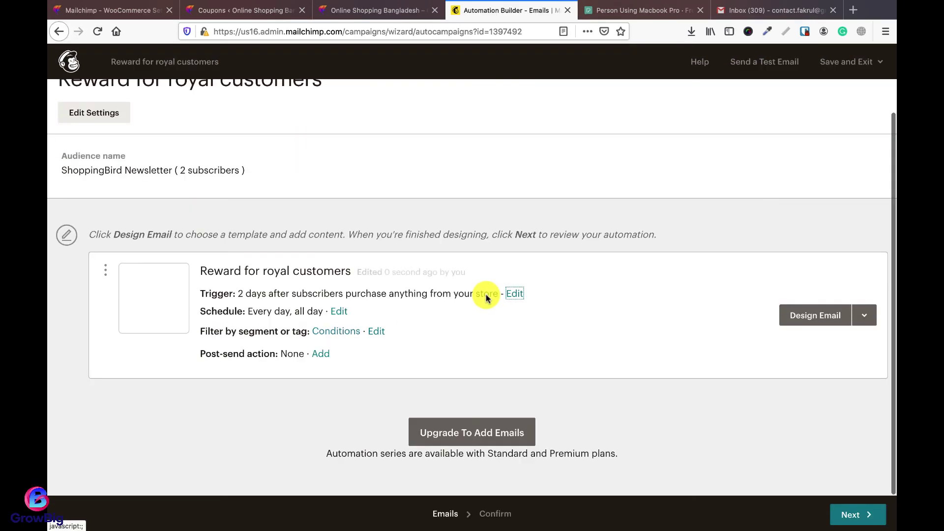
left_click(853, 514)
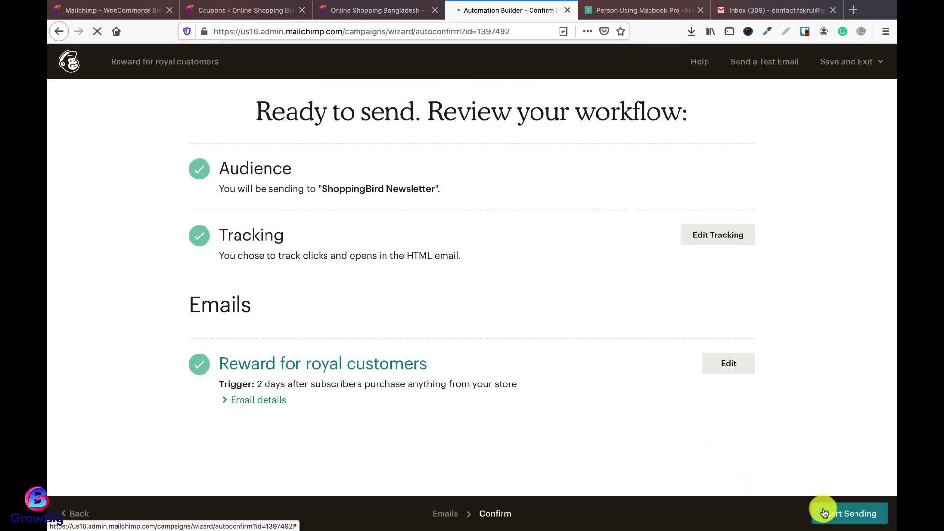
left_click(829, 513)
left_click(453, 337)
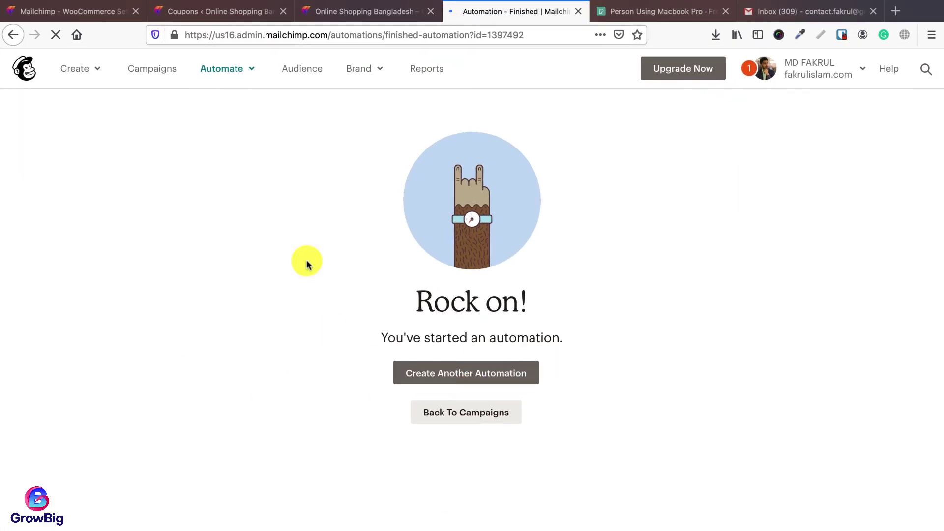
Step: Return to the campaigns list and check 'Reward for royal customers' is listed as Sending
left_click(468, 420)
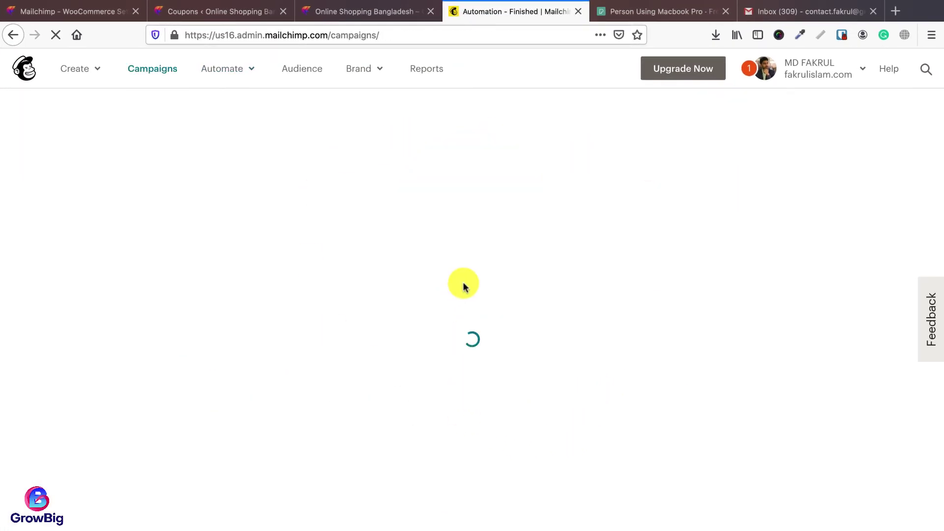
scroll(492, 295, "down", 5)
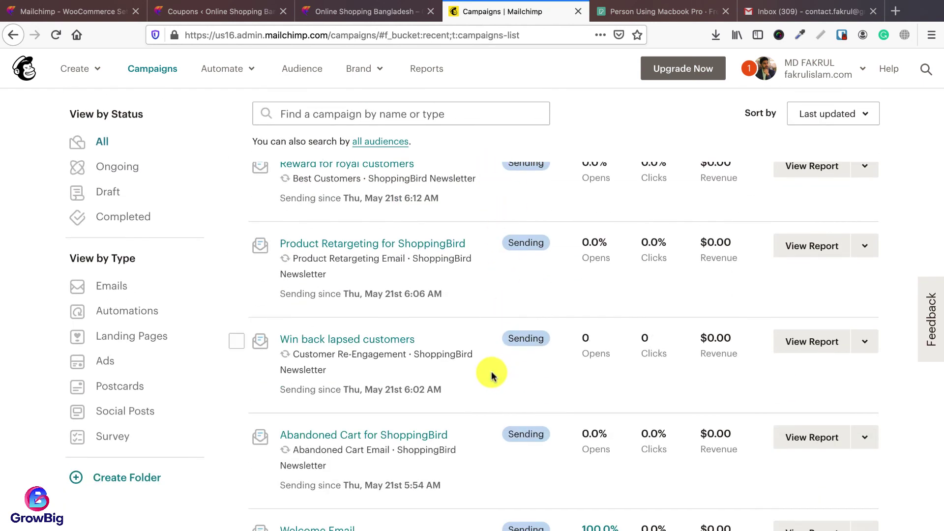
scroll(491, 376, "up", 2)
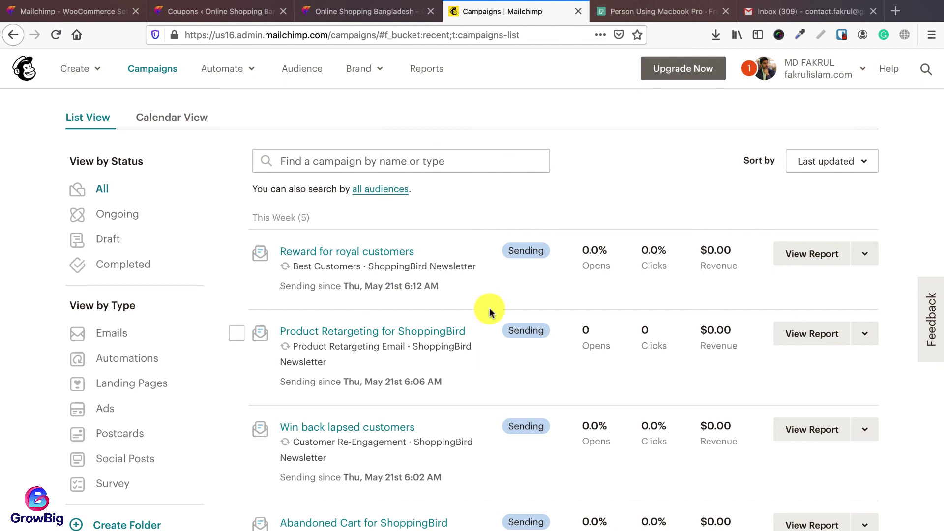
left_click(339, 11)
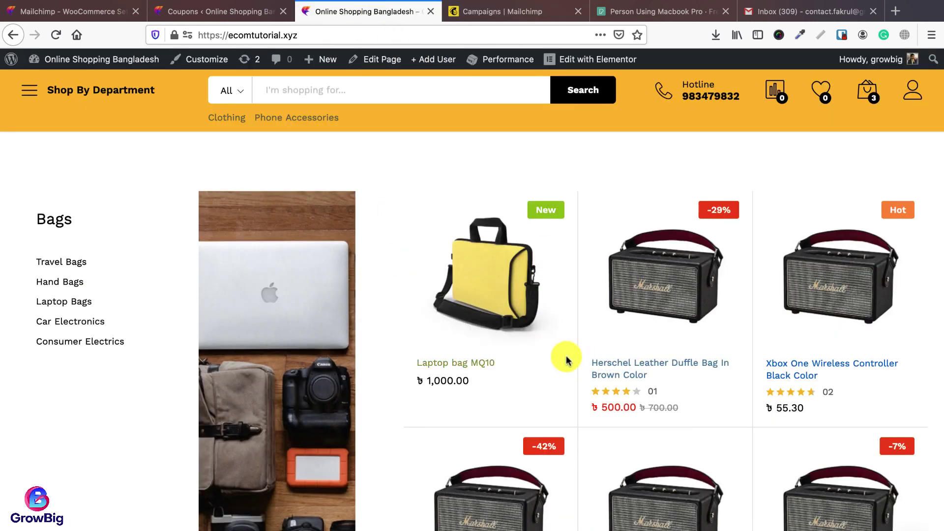
left_click(498, 17)
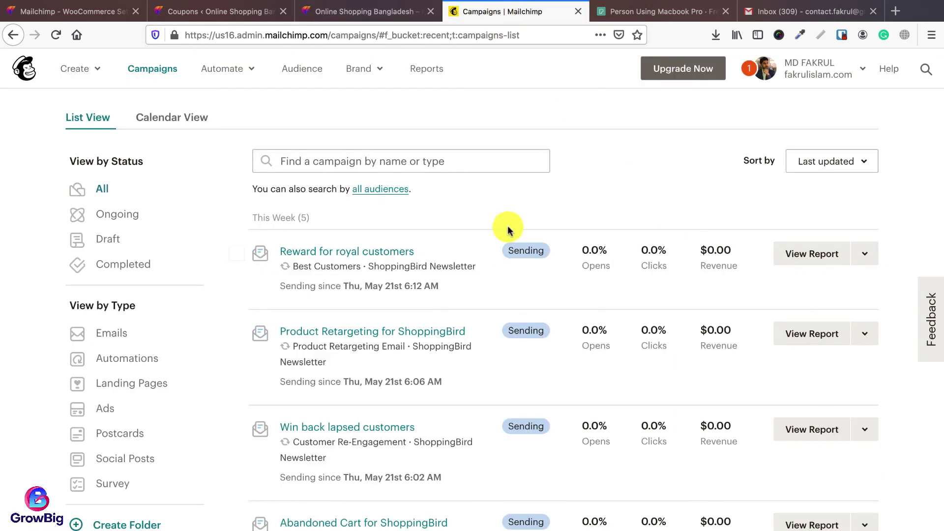
left_click(391, 14)
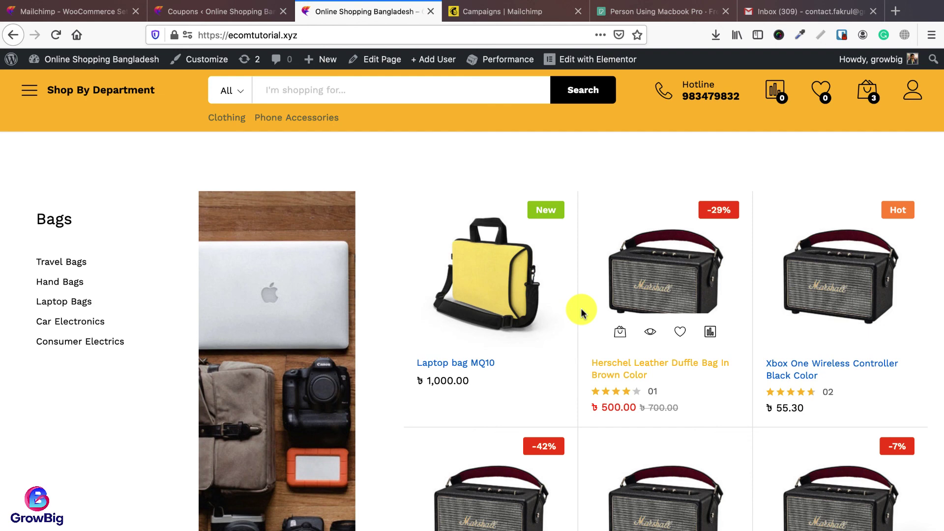
left_click(509, 15)
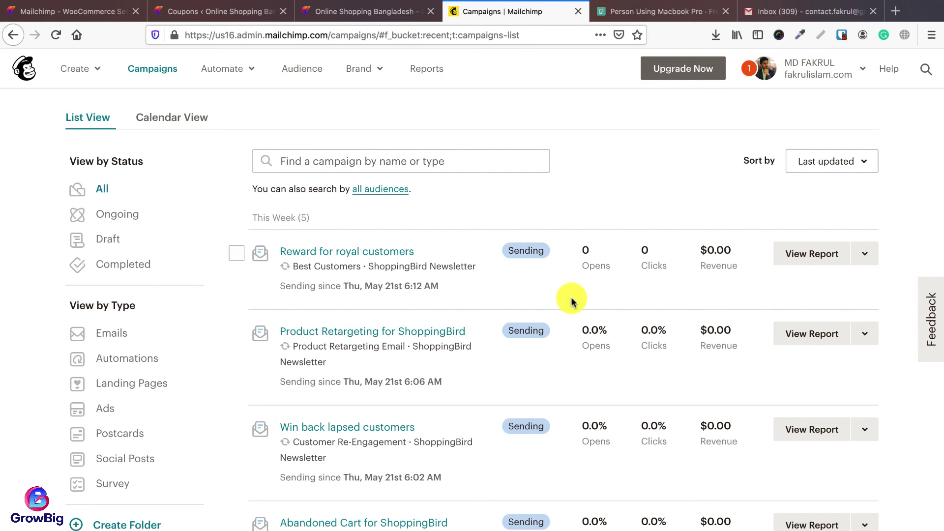
scroll(560, 310, "up", 4)
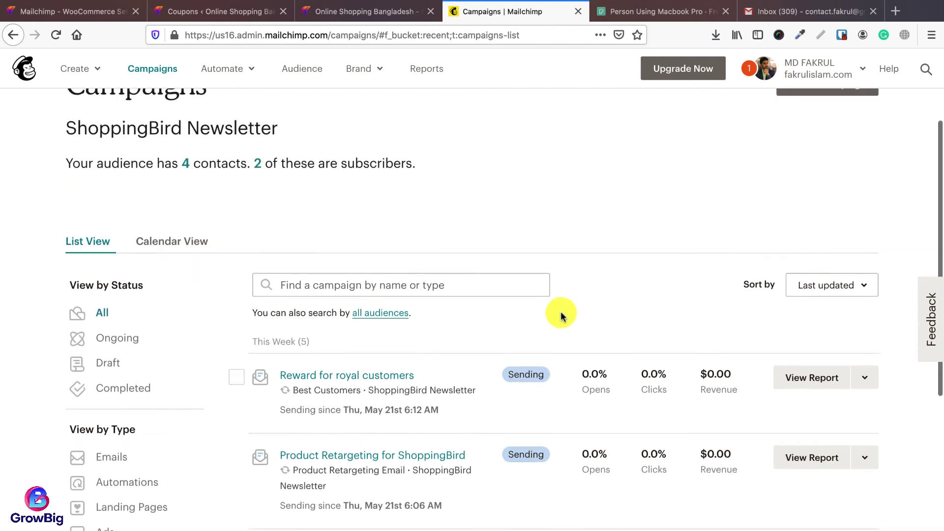
Step: Go to the ShoppingBird Newsletter audience dashboard and open Manage Audience > Settings
left_click(301, 76)
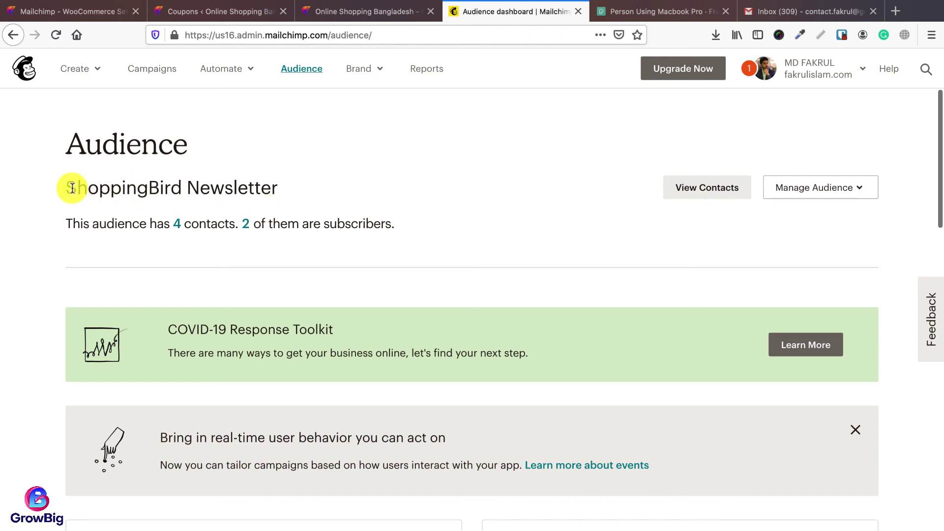
left_click_drag(66, 187, 280, 190)
left_click(274, 214)
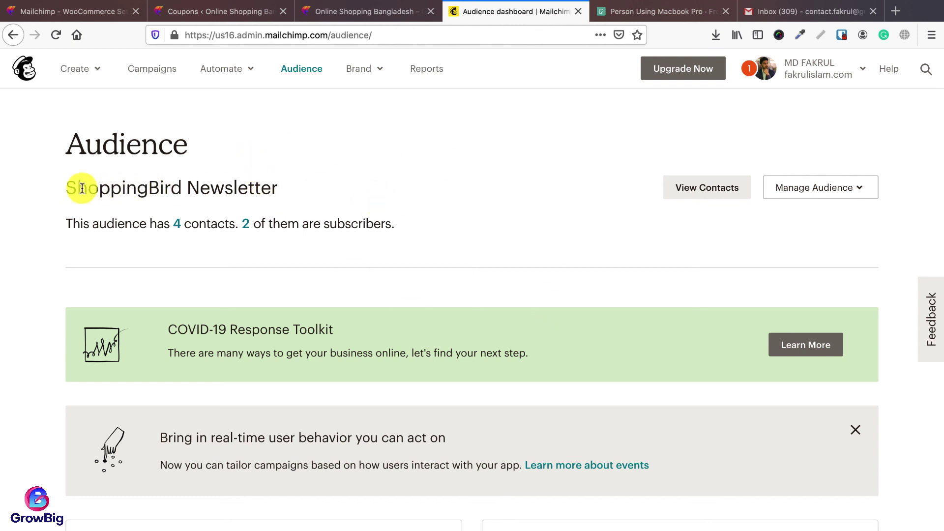
left_click(858, 191)
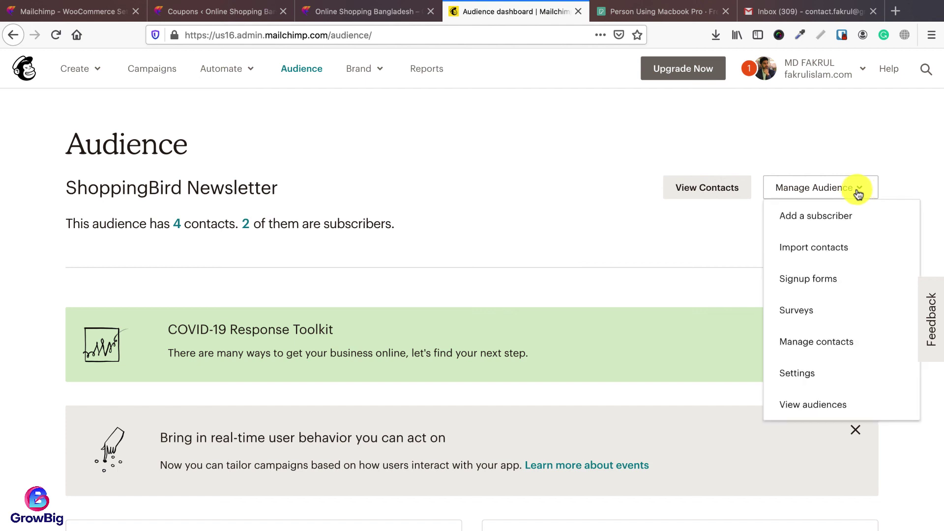
left_click(796, 374)
scroll(370, 343, "down", 4)
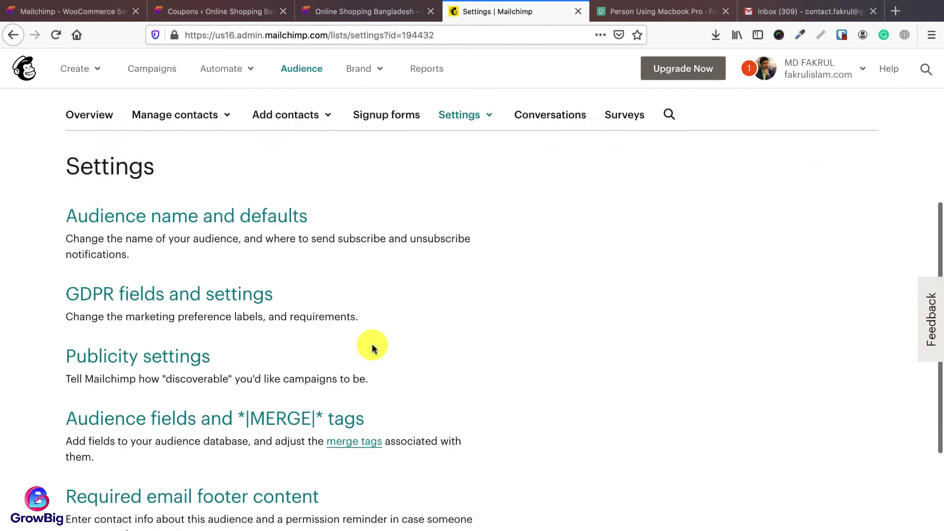
scroll(407, 333, "up", 2)
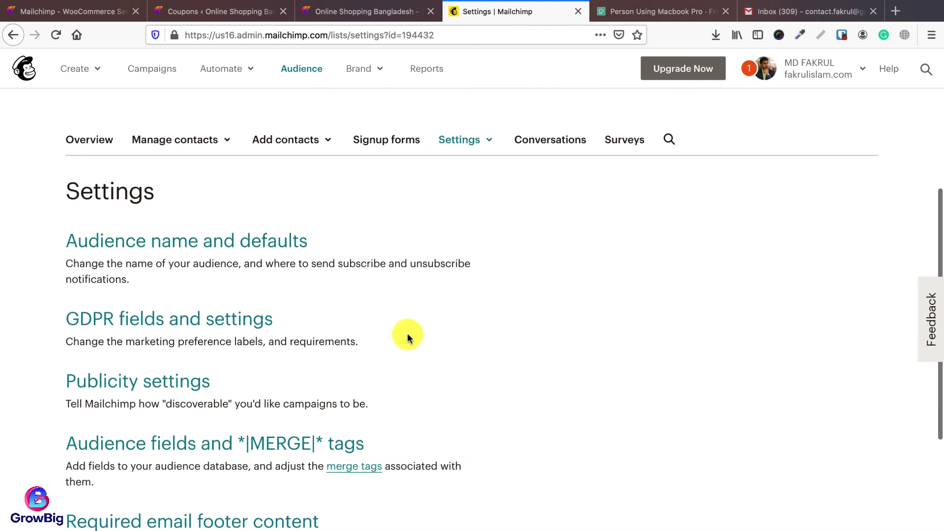
Step: In Audience name and defaults, enable double opt-in and leave reCAPTCHA unticked
left_click(185, 242)
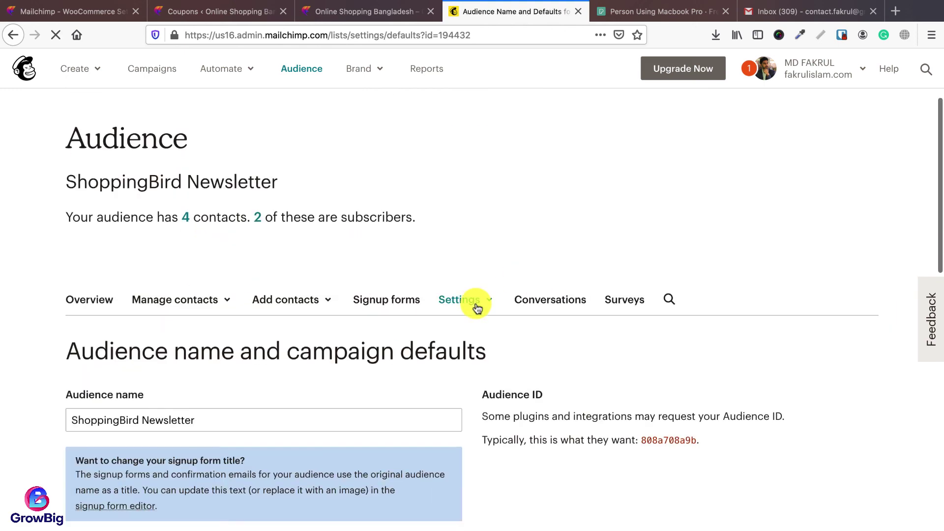
scroll(348, 208, "down", 5)
scroll(468, 400, "up", 5)
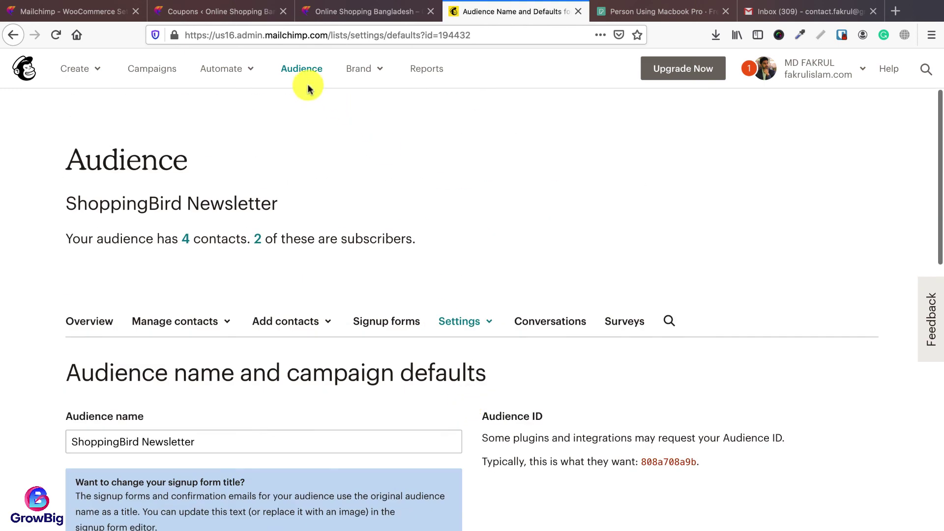
scroll(472, 255, "down", 8)
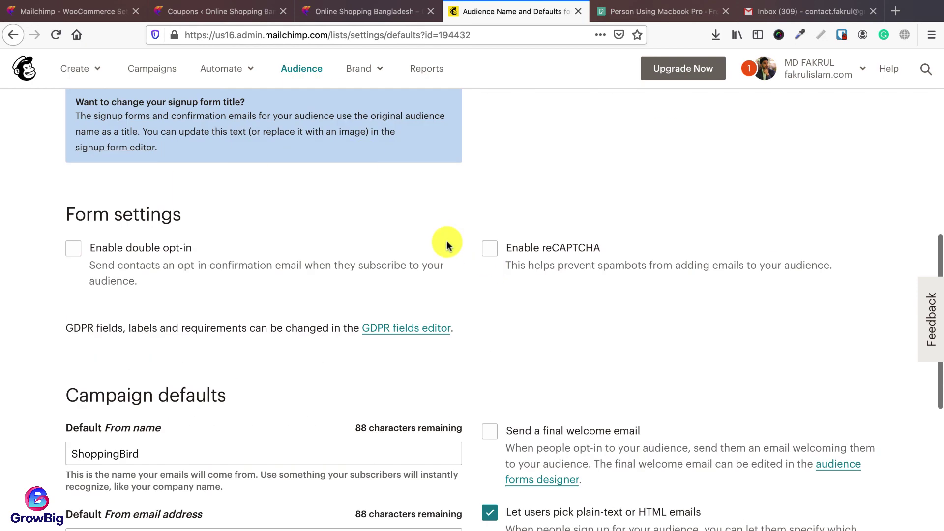
scroll(462, 353, "up", 3)
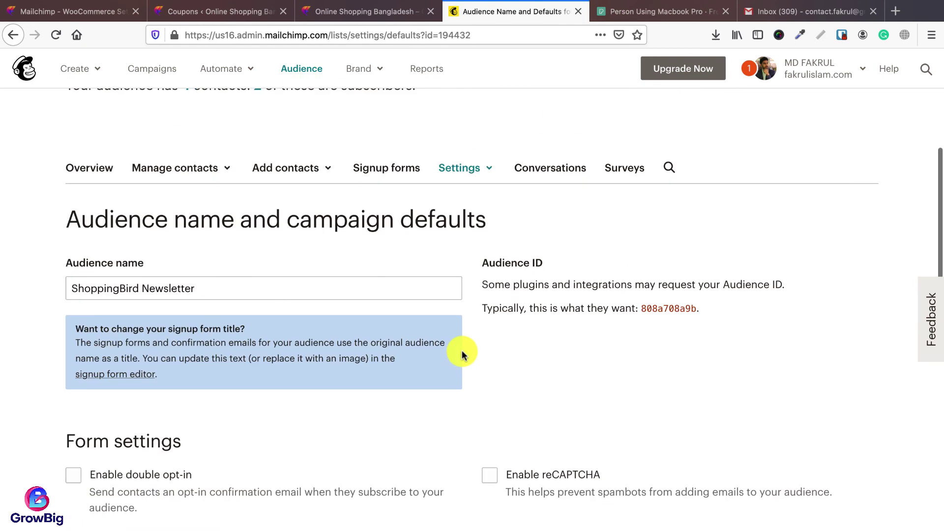
scroll(442, 356, "down", 1)
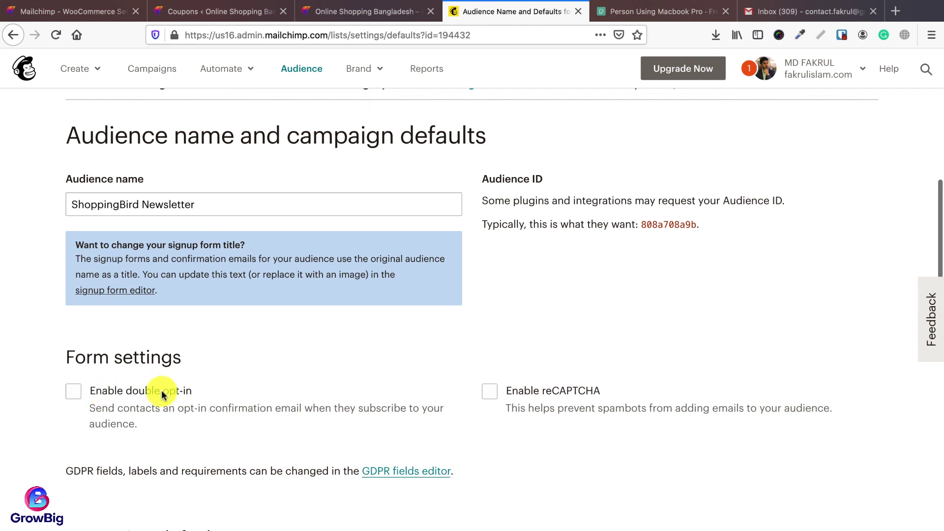
left_click(94, 394)
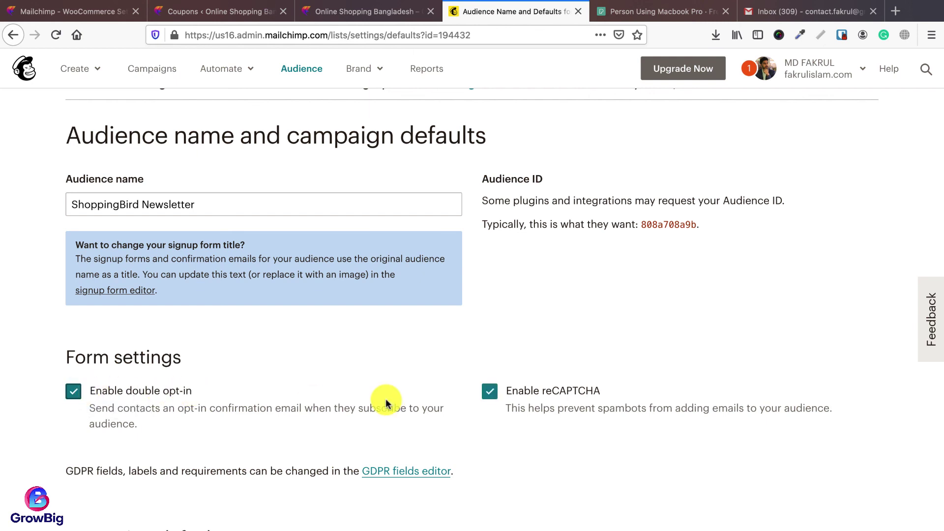
left_click(491, 393)
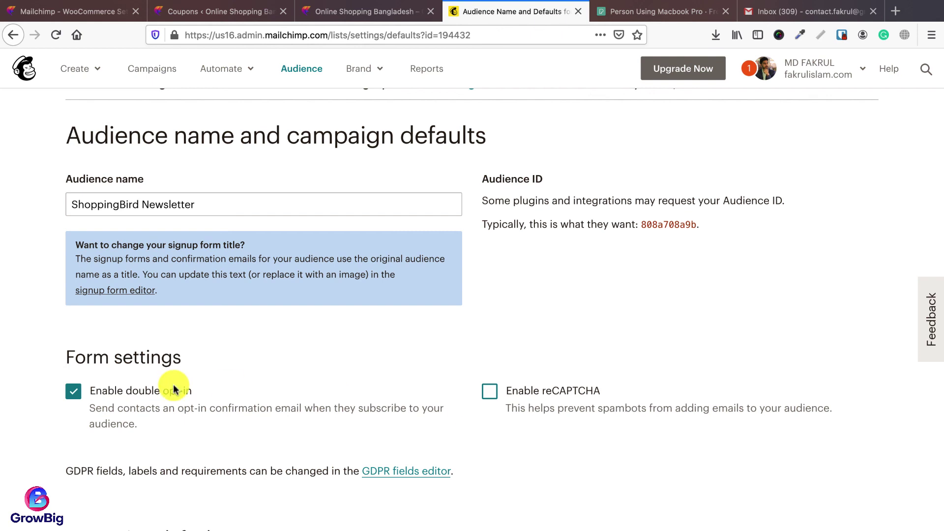
Step: Glance at the WooCommerce coupons list and shop front page, then return to the Mailchimp defaults page
left_click(239, 11)
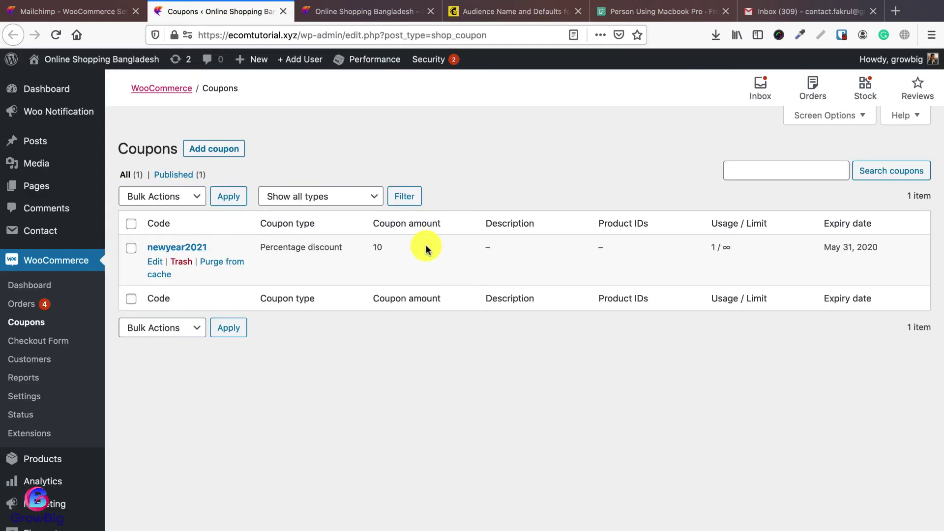
left_click(357, 15)
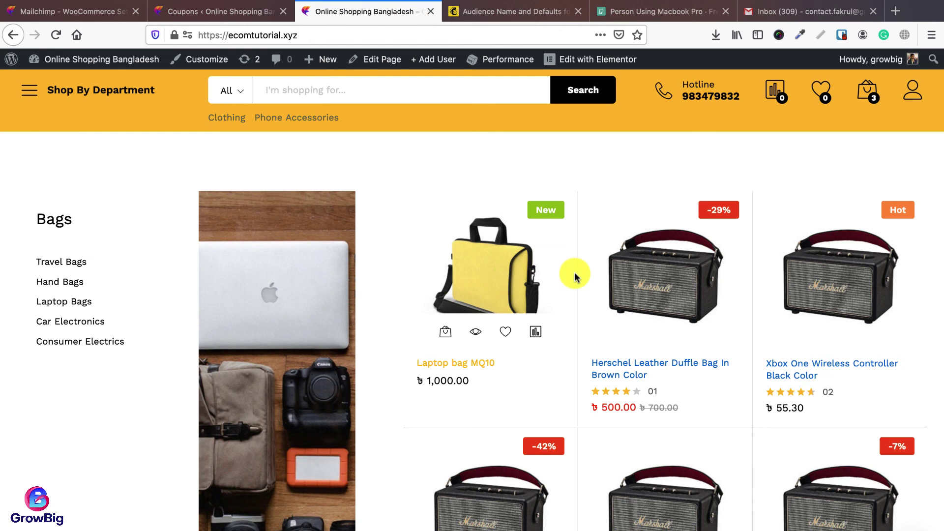
left_click(524, 12)
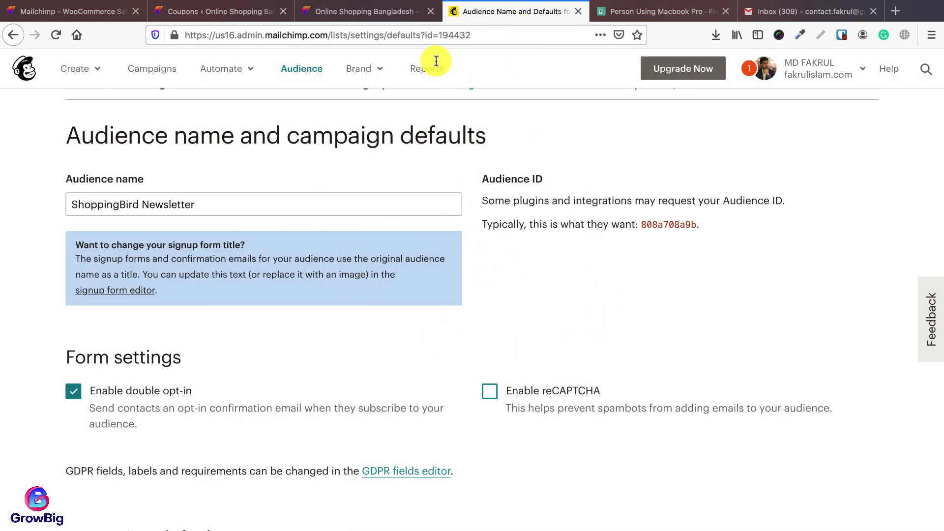
left_click(376, 13)
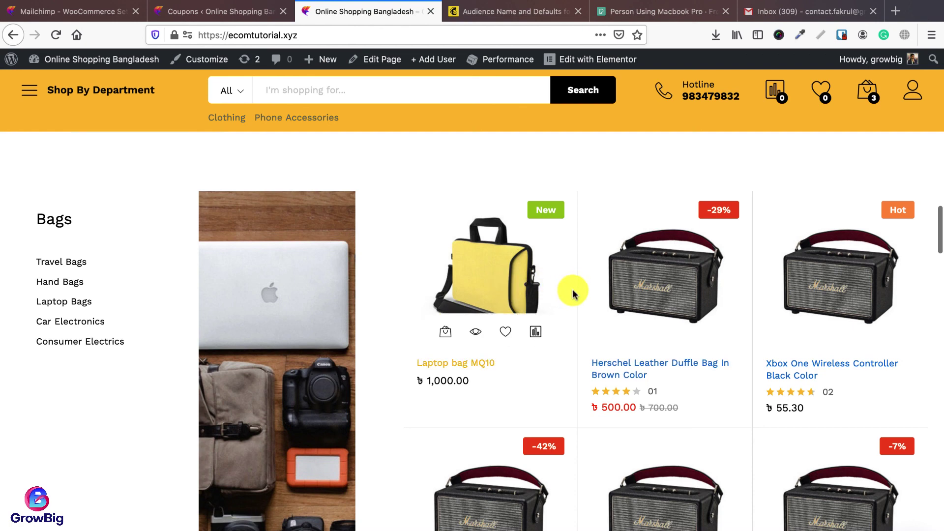
left_click(490, 12)
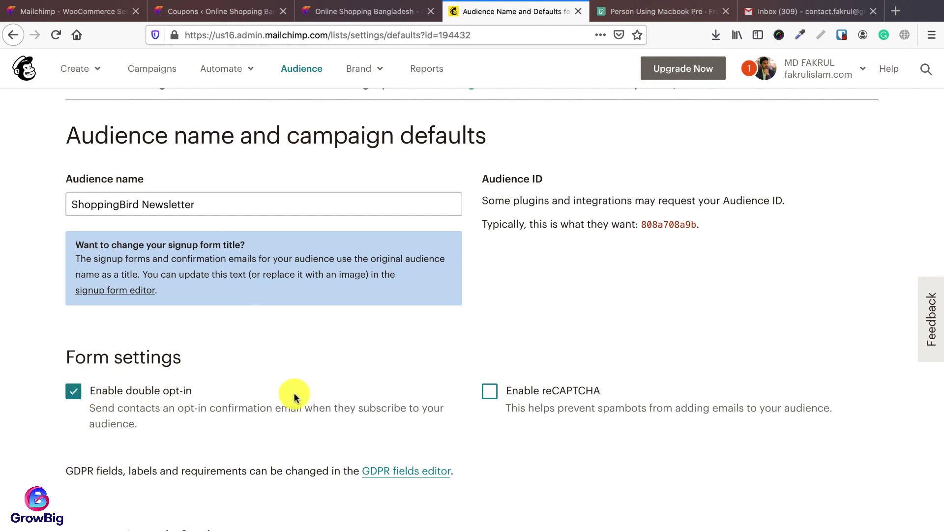
scroll(487, 408, "down", 1)
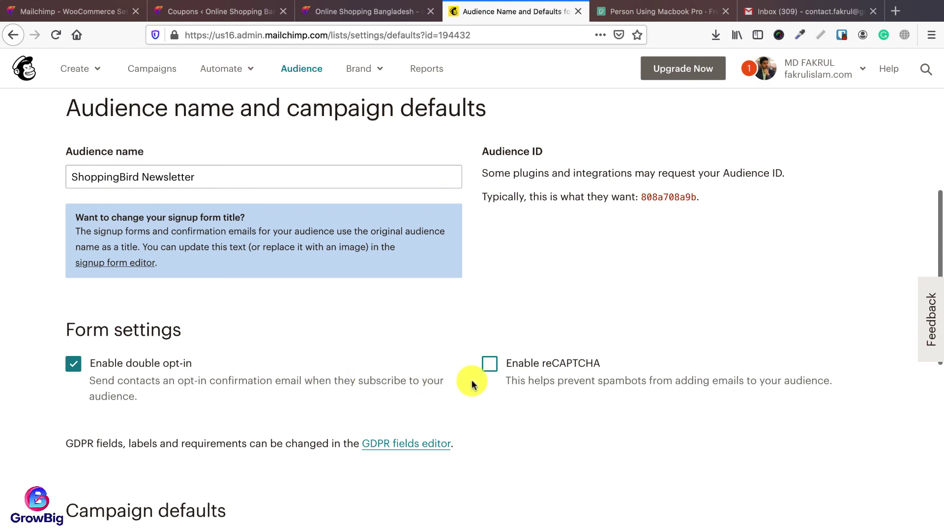
scroll(472, 381, "up", 5)
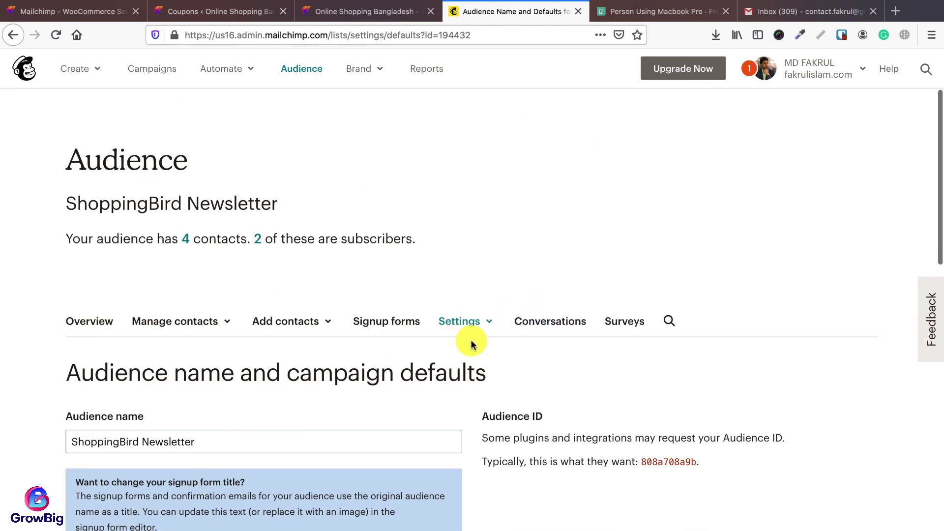
Step: Save the ShoppingBird Newsletter audience and campaign defaults, then return to the Online Shopping Bangladesh storefront
scroll(471, 344, "down", 8)
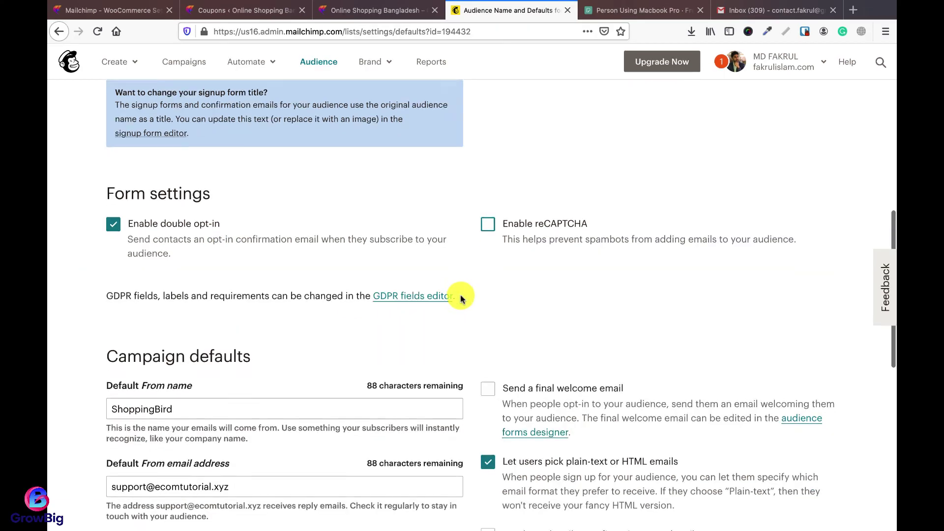
scroll(460, 298, "down", 9)
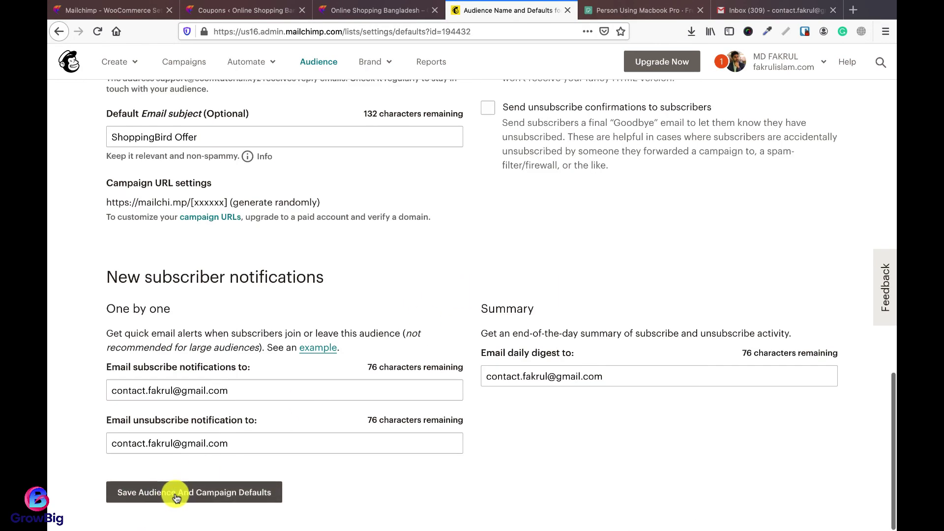
left_click(176, 493)
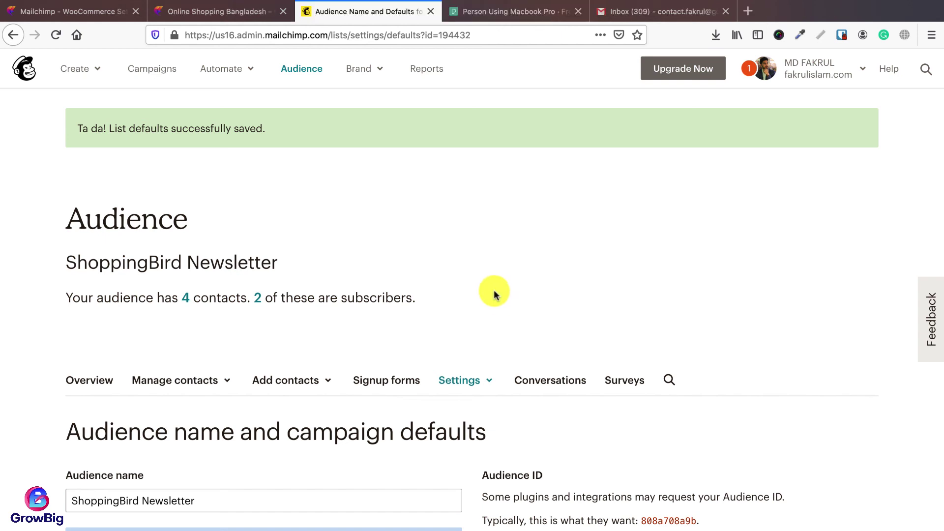
left_click(243, 12)
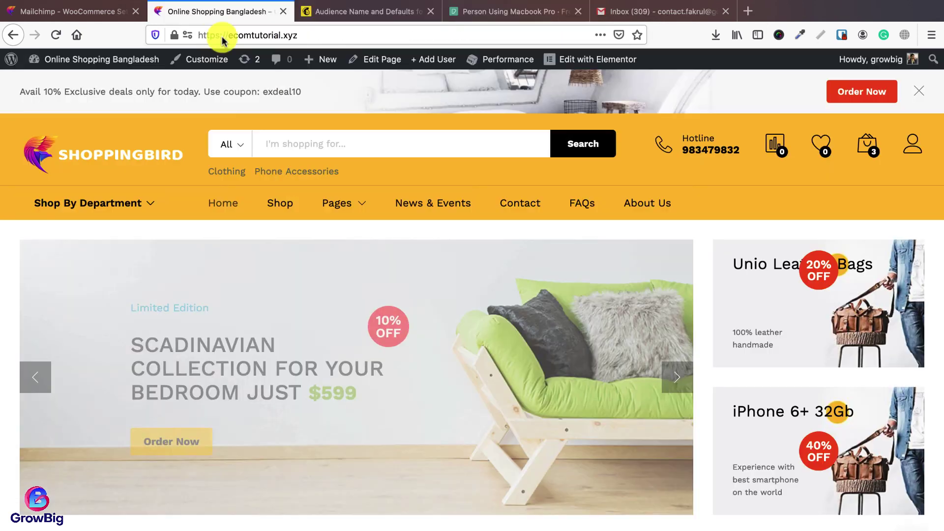